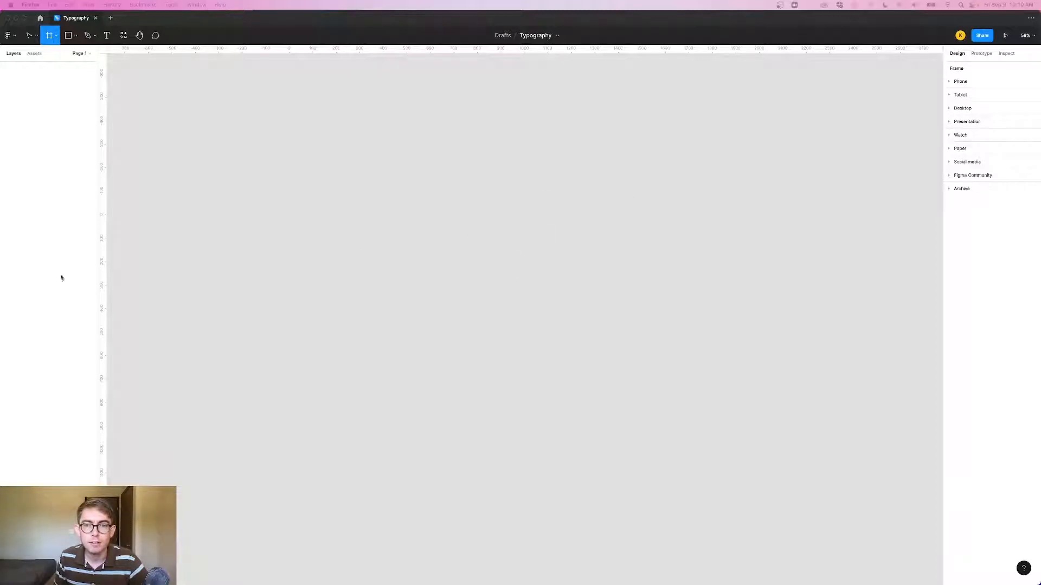
Step: Switch to the Typography video scripts document in Google Docs, enlarge the page to 120%, and highlight the opening sentences for reading
{"action": "left_click_drag", "start_coordinate": [1, 179], "coordinate": [662, 119]}
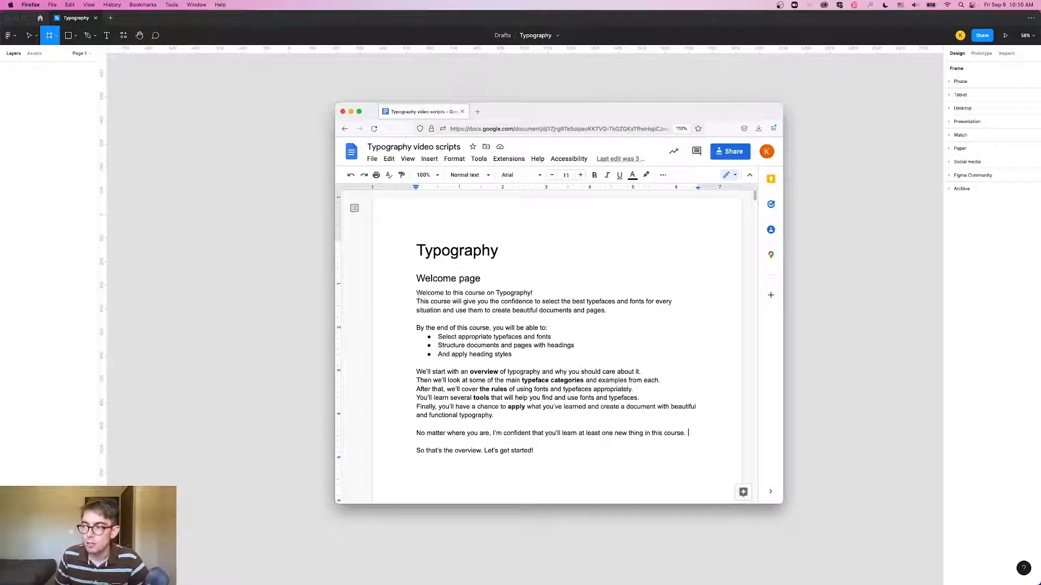
{"action": "left_click_drag", "start_coordinate": [413, 294], "coordinate": [611, 307]}
{"action": "key", "text": "super+equal"}
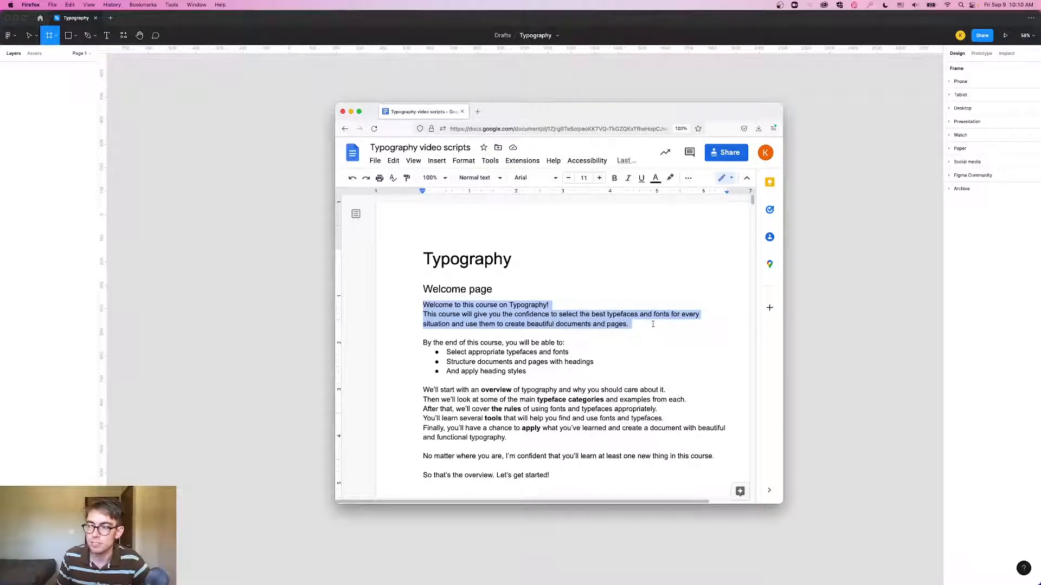
{"action": "left_click", "coordinate": [671, 326]}
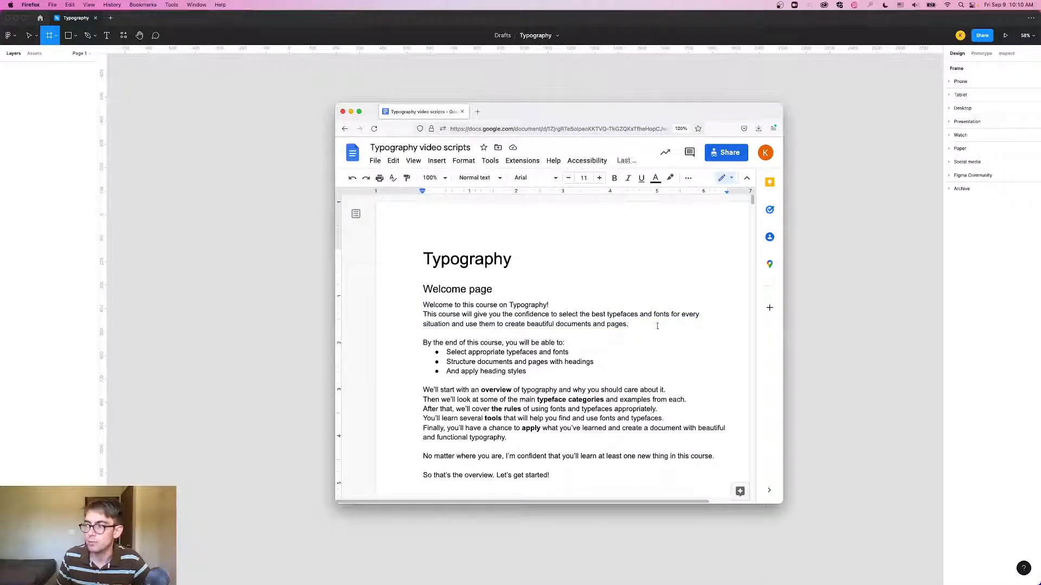
Step: Make the word "Typography" bold in the opening line under the Welcome page heading
{"action": "double_click", "coordinate": [522, 305]}
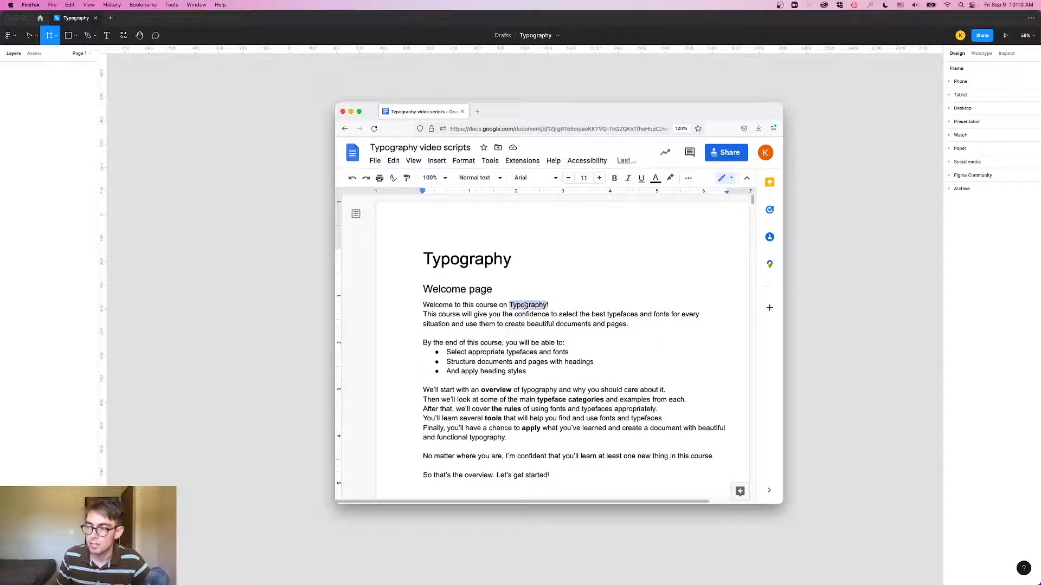
{"action": "key", "text": "super+n"}
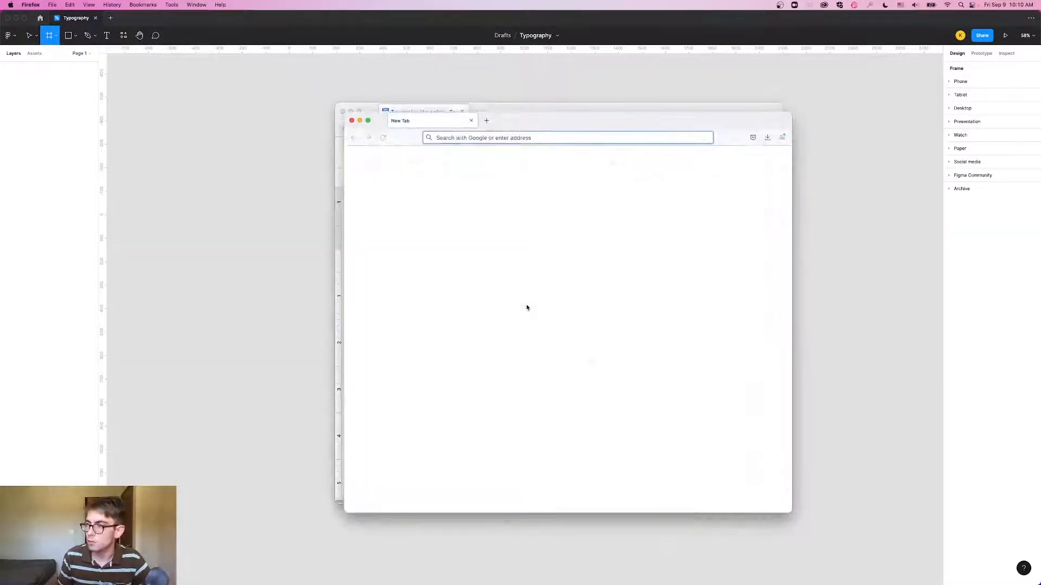
{"action": "left_click", "coordinate": [353, 121]}
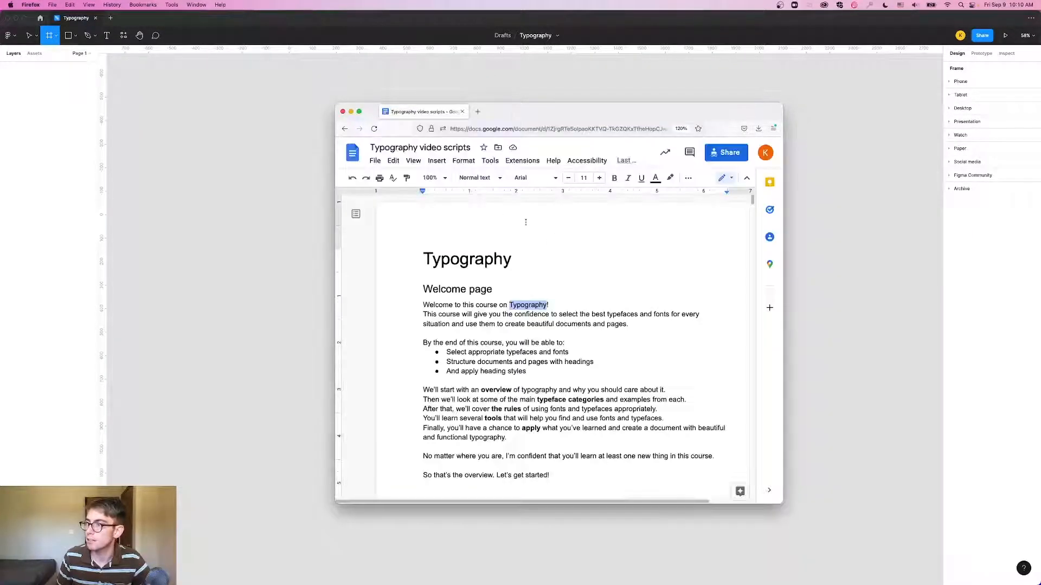
{"action": "key", "text": "super+b"}
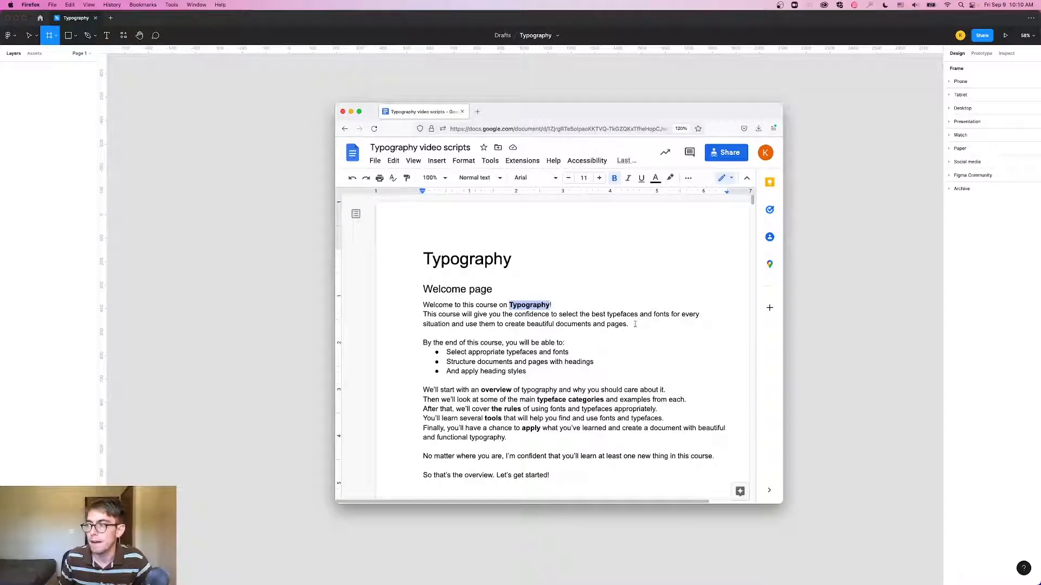
Step: Make the words "select" and "typefaces" bold in the second sentence of the welcome text
{"action": "double_click", "coordinate": [566, 314]}
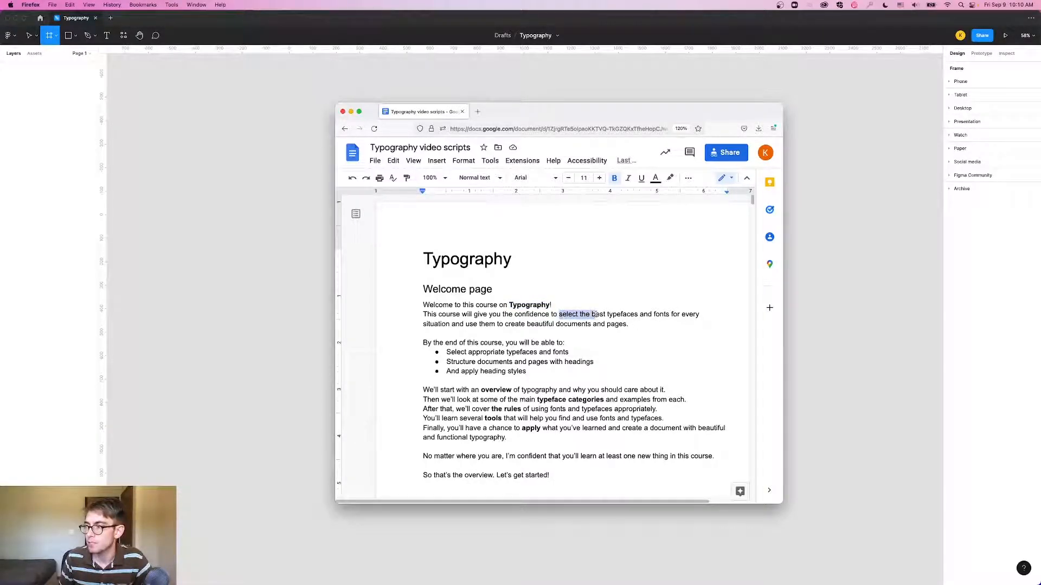
{"action": "key", "text": "ctrl+b"}
{"action": "double_click", "coordinate": [624, 315]}
{"action": "key", "text": "ctrl+b"}
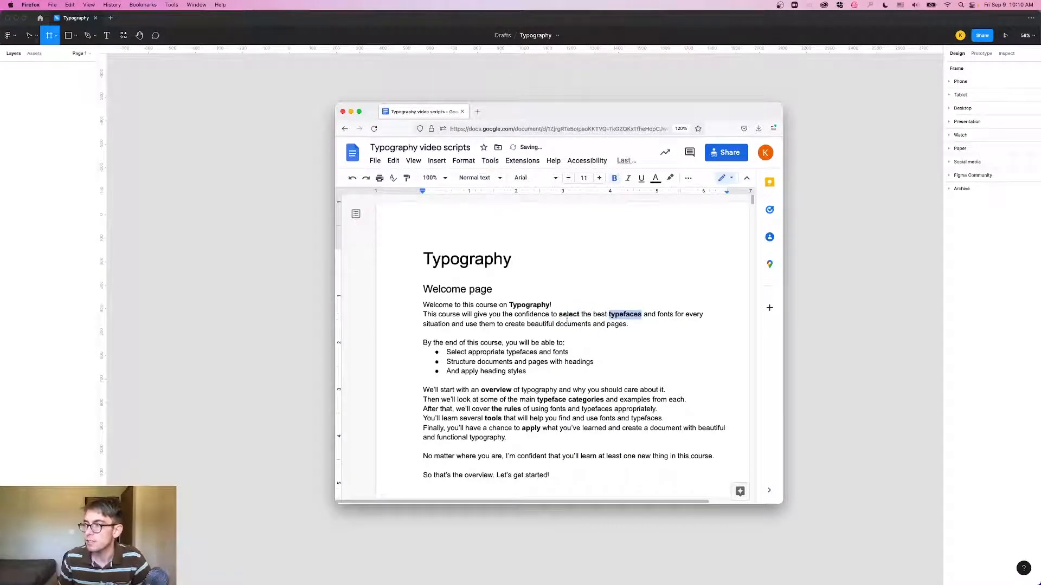
Step: Make "create beautiful" bold in the second welcome sentence, keeping "documents and pages" in regular weight
{"action": "double_click", "coordinate": [514, 324]}
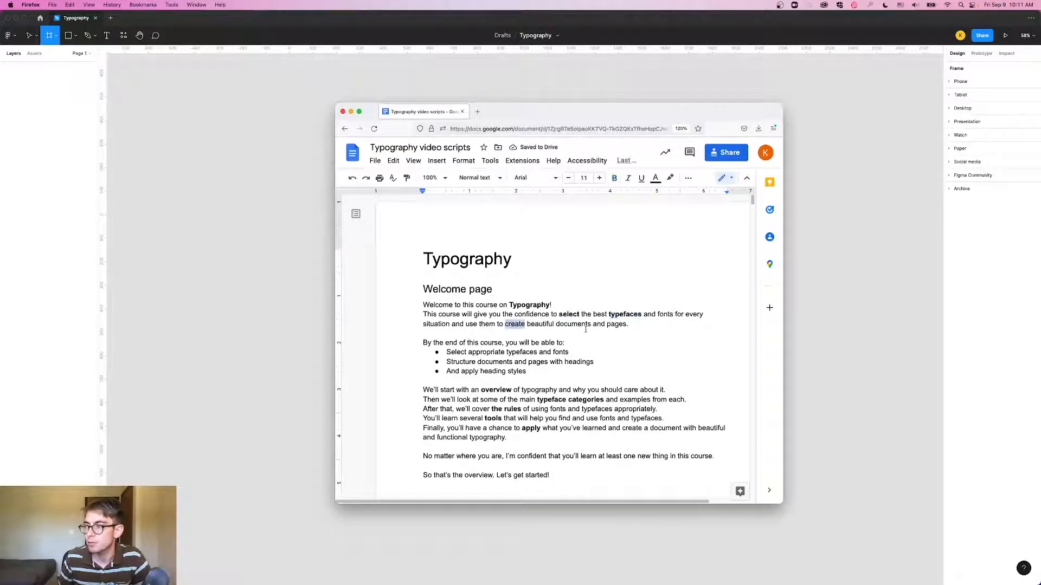
{"action": "left_click", "coordinate": [513, 323]}
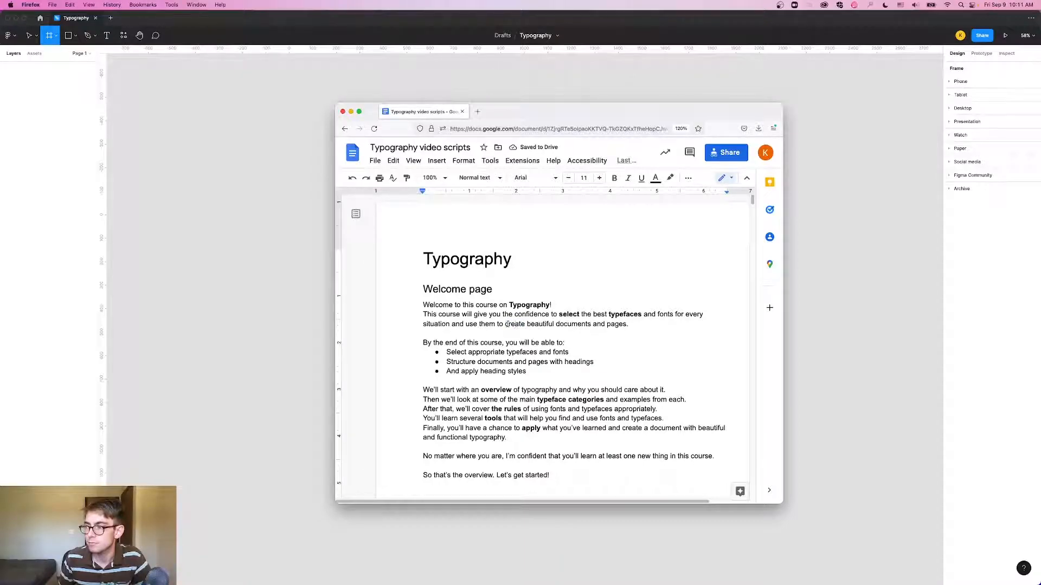
{"action": "left_click_drag", "start_coordinate": [506, 324], "coordinate": [627, 323]}
{"action": "key", "text": "super+b"}
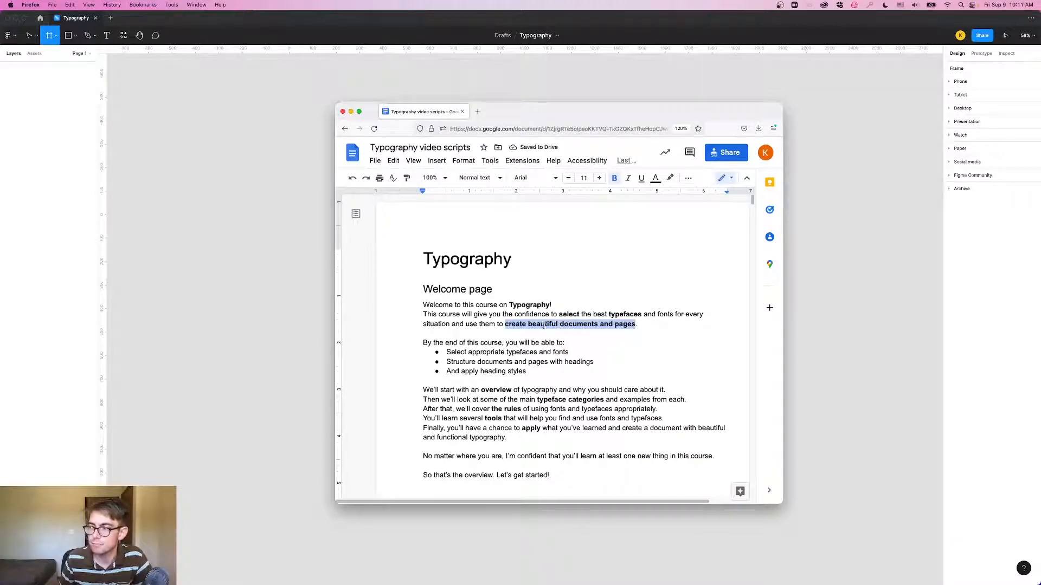
{"action": "left_click", "coordinate": [543, 324]}
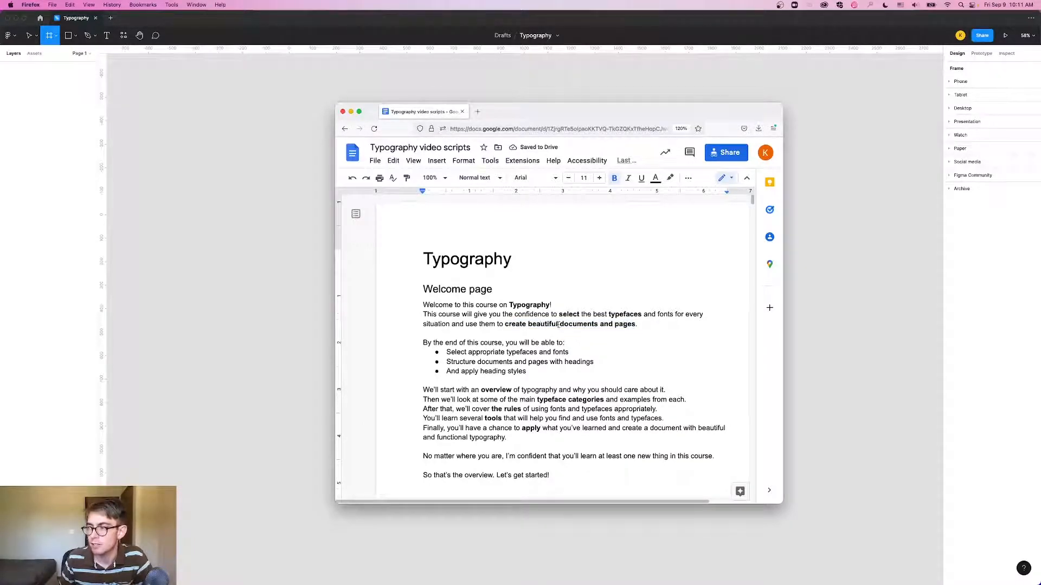
{"action": "left_click_drag", "start_coordinate": [559, 324], "coordinate": [635, 324]}
{"action": "key", "text": "ctrl+b"}
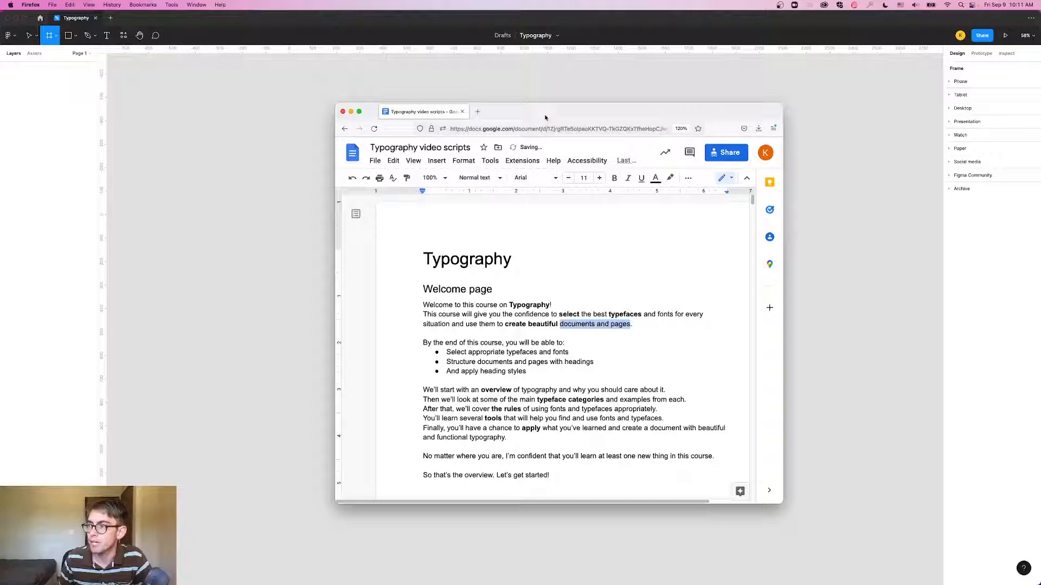
Step: Return to the Typography file in Figma and add a Slide 16:9 presentation frame of 1920 × 1080
{"action": "left_click_drag", "start_coordinate": [545, 117], "coordinate": [0, 195]}
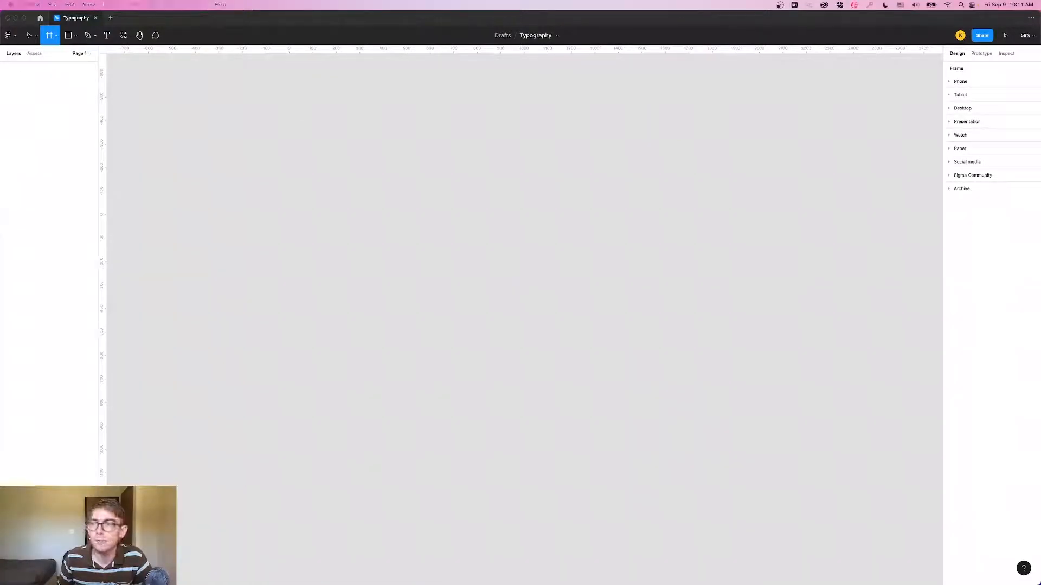
{"action": "left_click", "coordinate": [188, 157]}
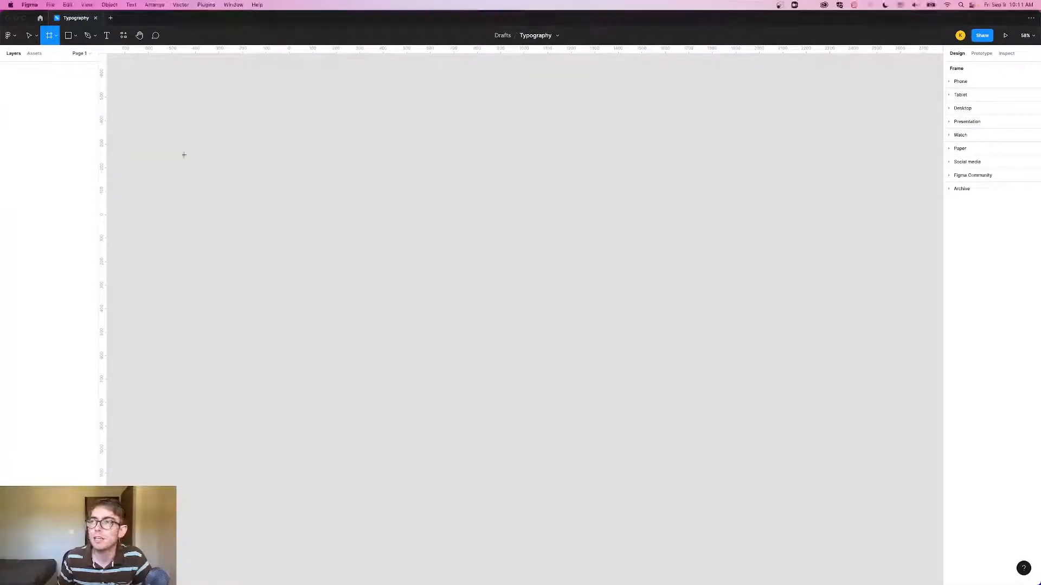
{"action": "left_click", "coordinate": [56, 36]}
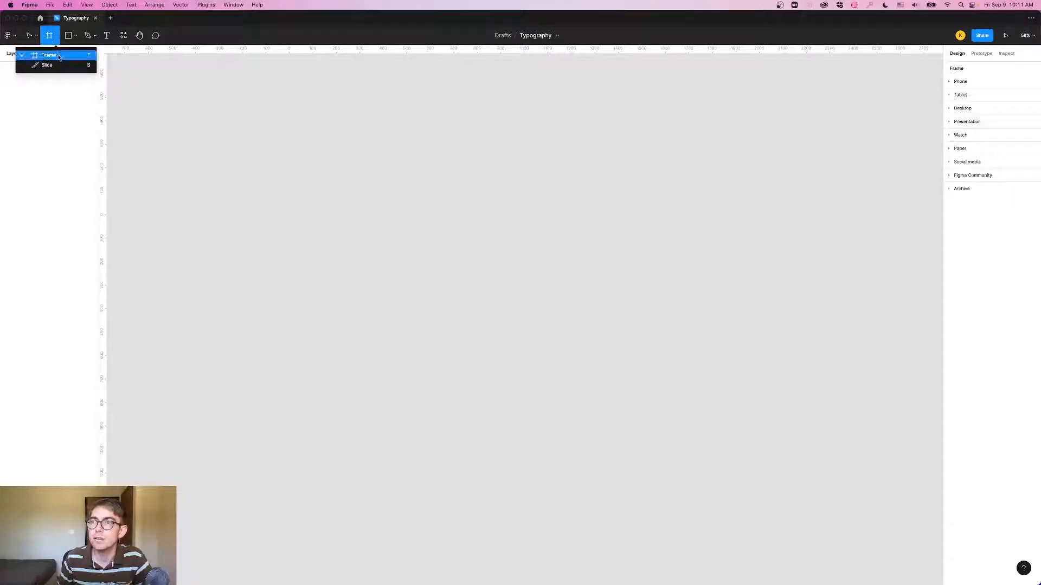
{"action": "left_click", "coordinate": [60, 57]}
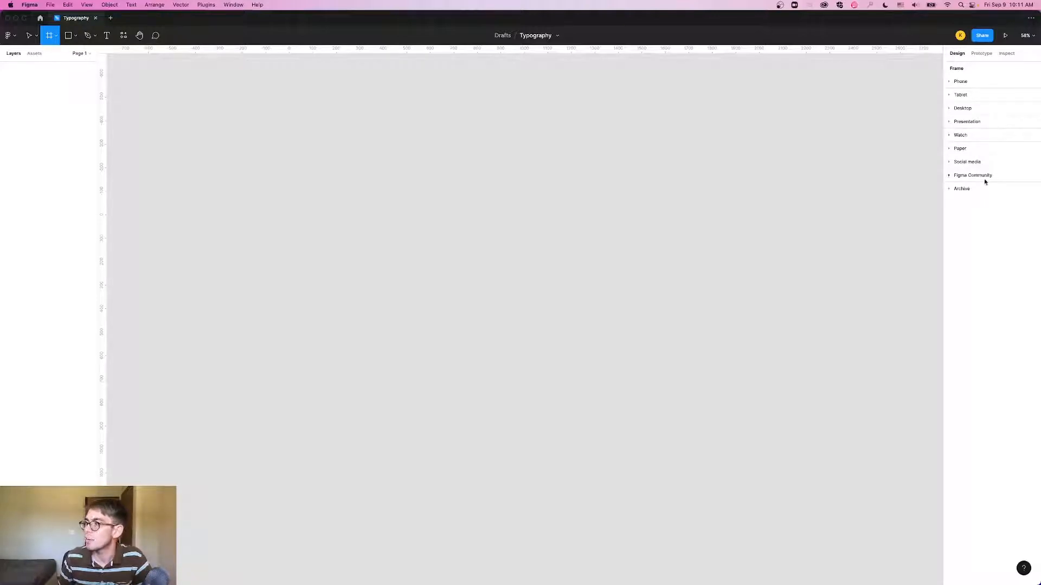
{"action": "left_click", "coordinate": [949, 108]}
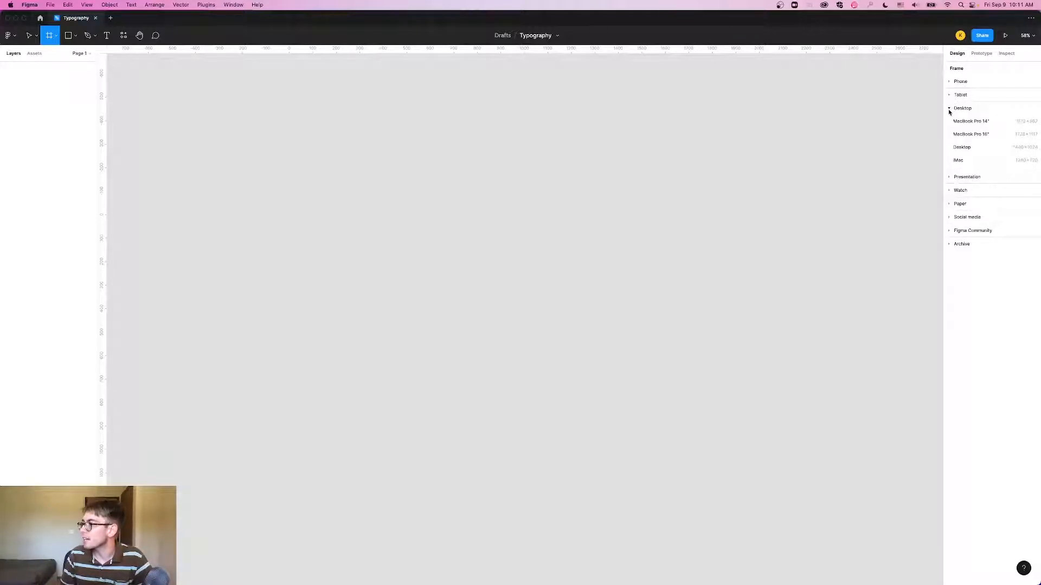
{"action": "left_click", "coordinate": [948, 109]}
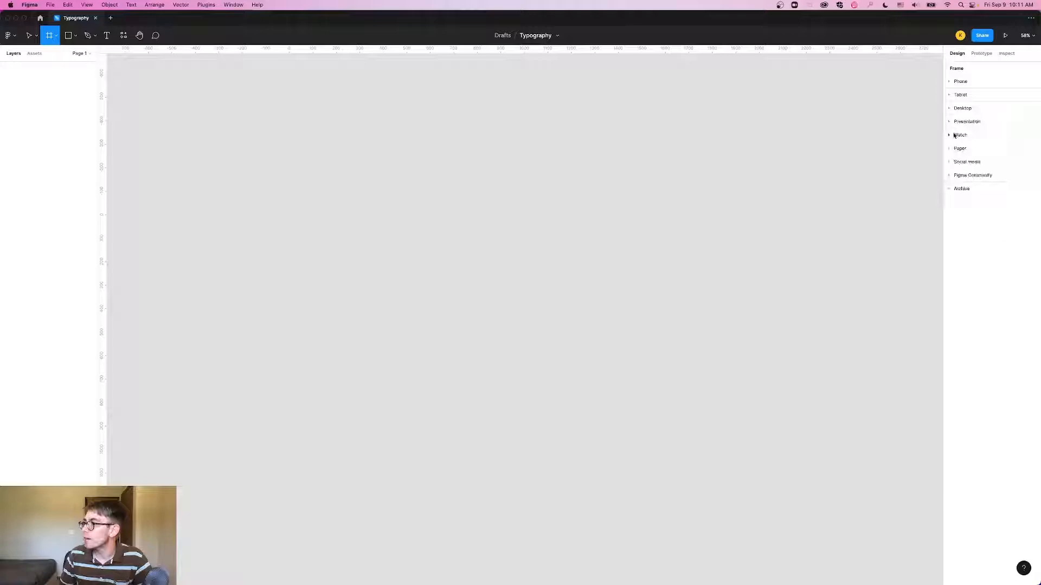
{"action": "left_click", "coordinate": [947, 123]}
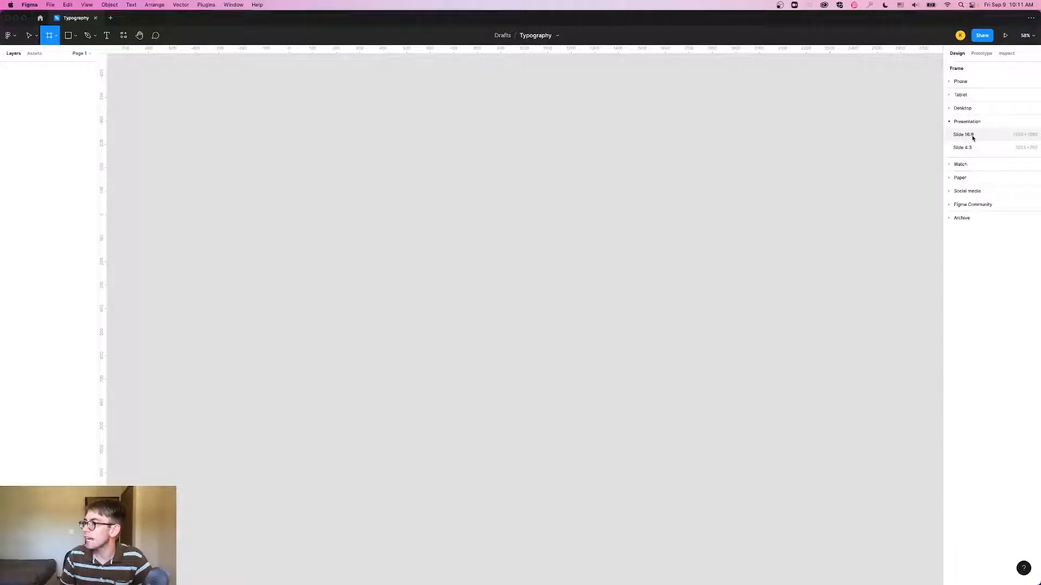
{"action": "left_click", "coordinate": [1001, 135]}
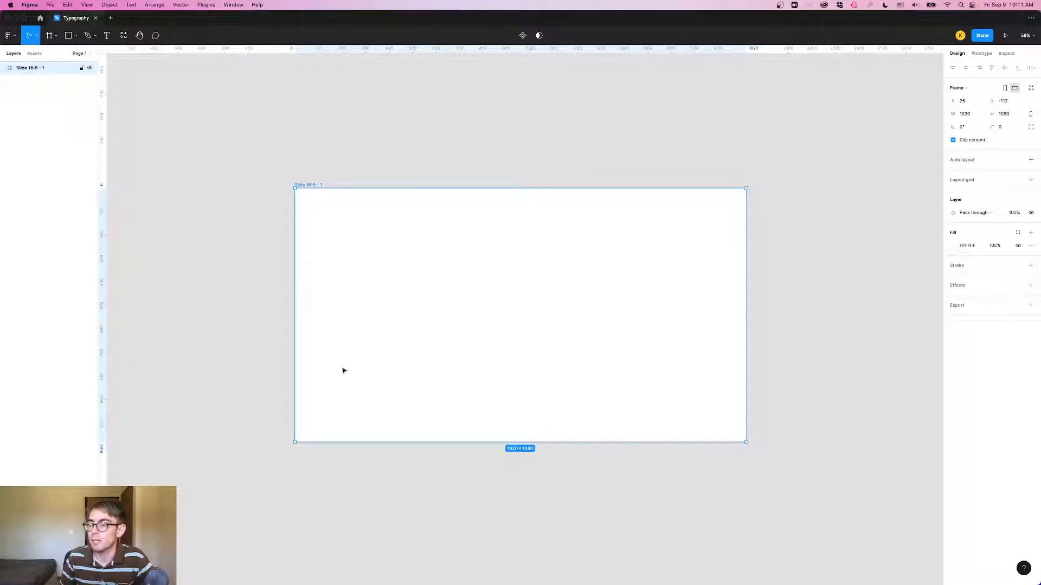
Step: Set the slide frame's fill to the pale yellow off-white FFFFF5
{"action": "left_click", "coordinate": [952, 246]}
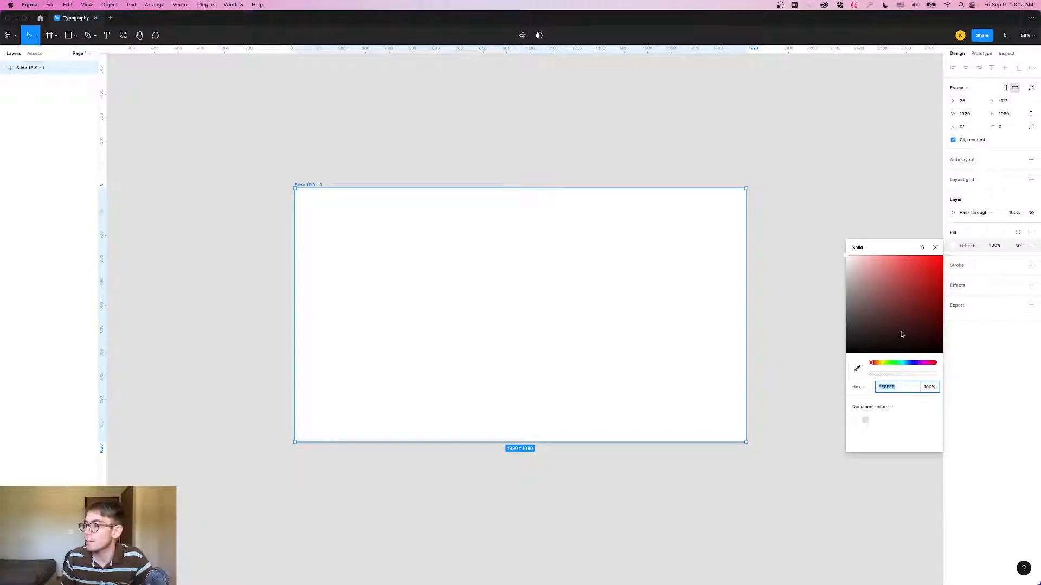
{"action": "left_click", "coordinate": [941, 315]}
{"action": "left_click_drag", "start_coordinate": [942, 318], "coordinate": [948, 317]}
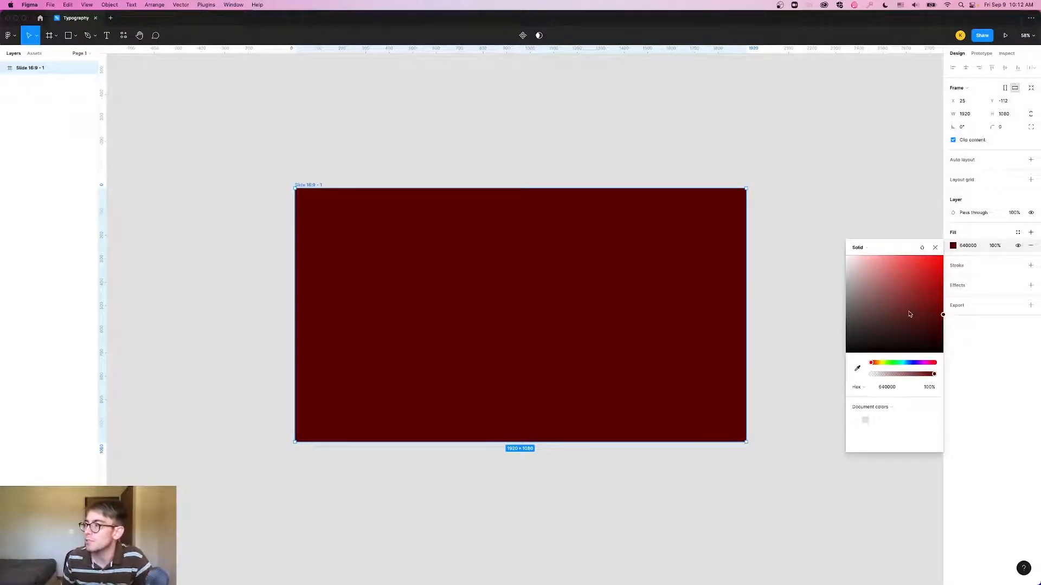
{"action": "left_click_drag", "start_coordinate": [879, 284], "coordinate": [834, 272]}
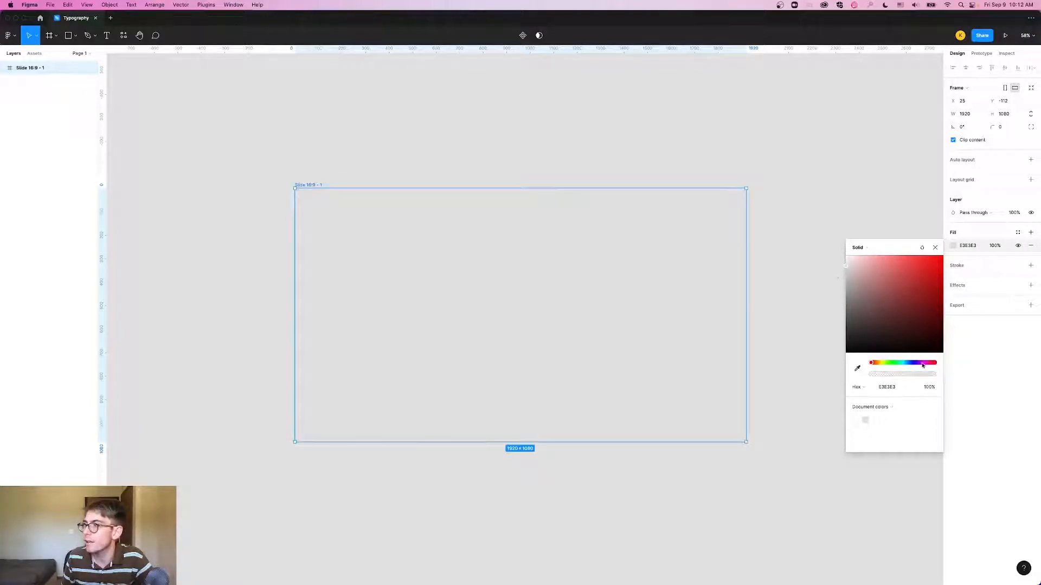
{"action": "left_click", "coordinate": [881, 362]}
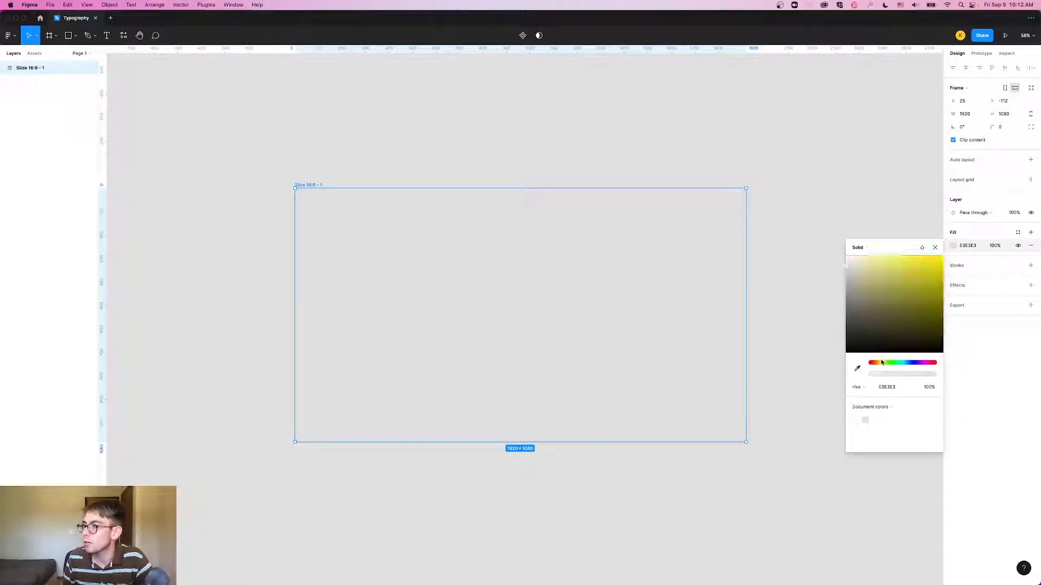
{"action": "left_click", "coordinate": [851, 261]}
{"action": "left_click_drag", "start_coordinate": [851, 262], "coordinate": [849, 255]}
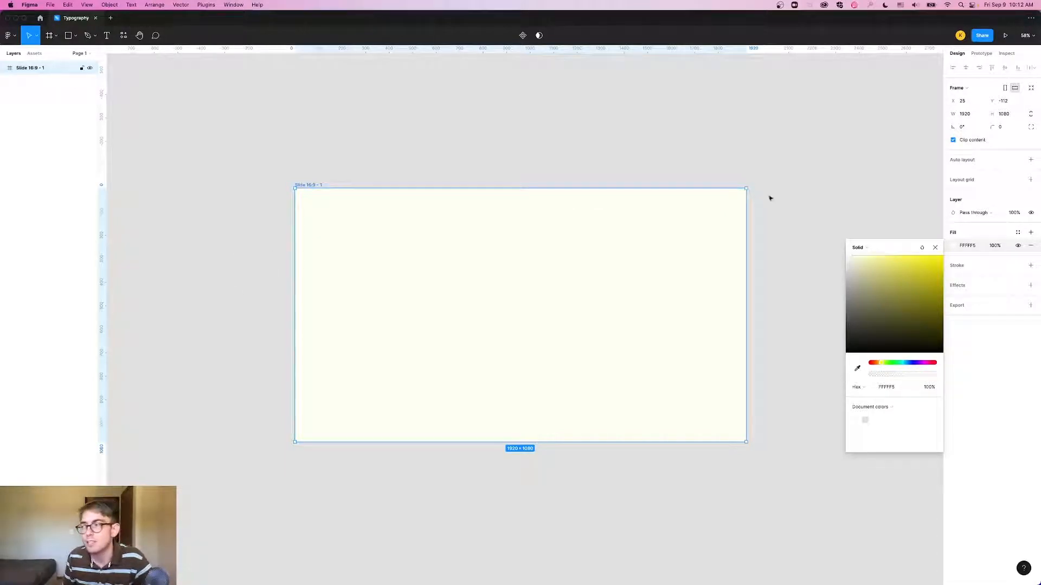
{"action": "left_click", "coordinate": [935, 247]}
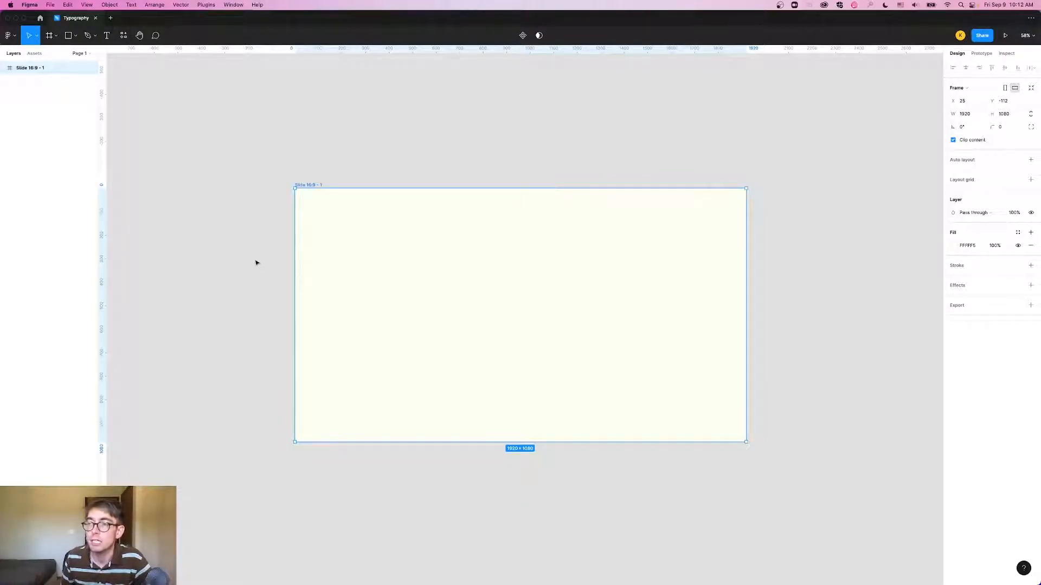
Step: Draw a text box about 1230 × 450 in the middle of the slide
{"action": "left_click", "coordinate": [107, 36]}
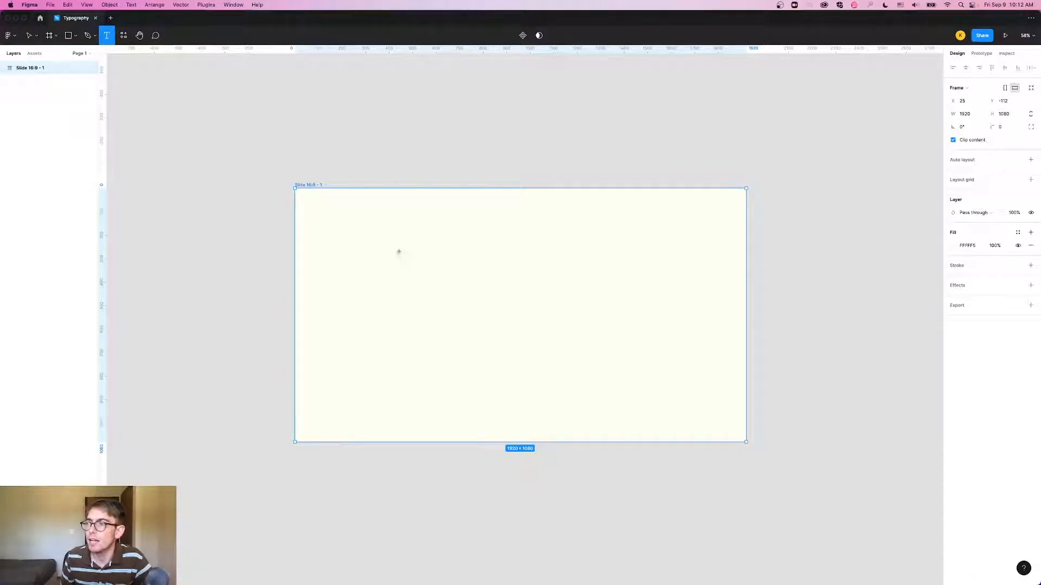
{"action": "left_click_drag", "start_coordinate": [380, 262], "coordinate": [669, 369]}
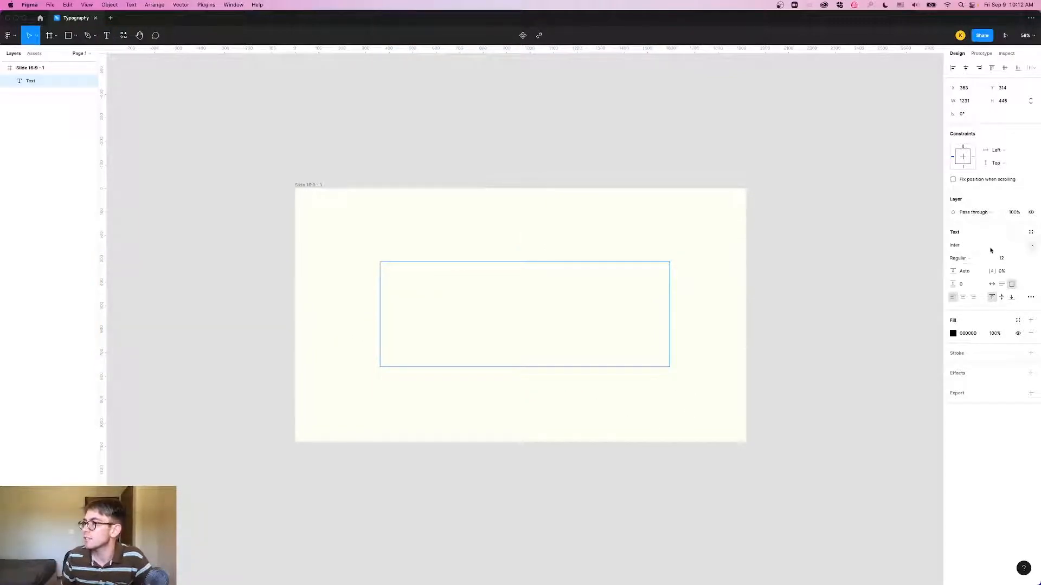
Step: Set the empty text box's font to Times New Roman at size 128
{"action": "left_click", "coordinate": [1033, 246]}
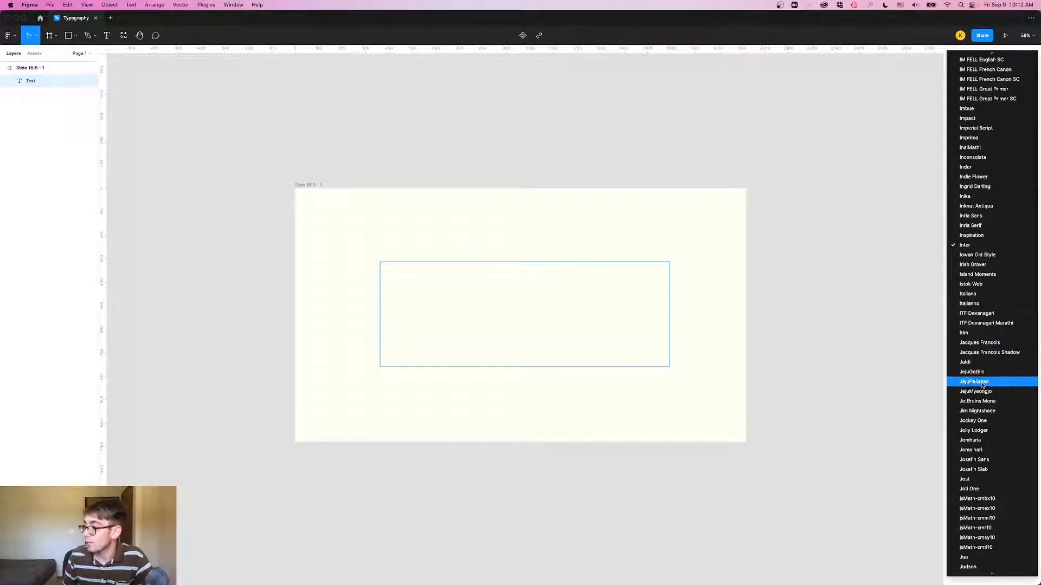
{"action": "scroll", "coordinate": [975, 386], "scroll_direction": "down", "scroll_amount": 10}
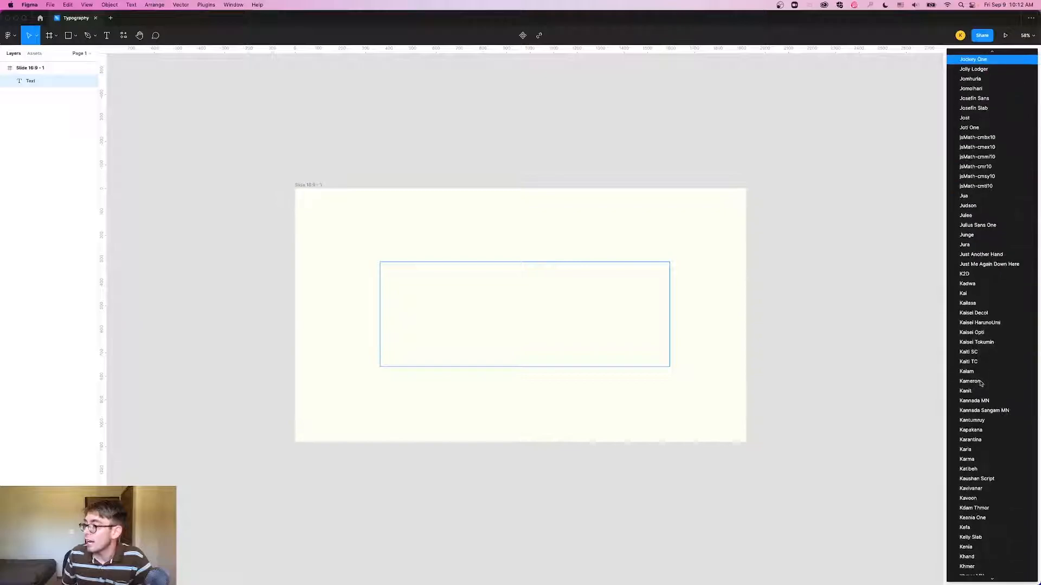
{"action": "scroll", "coordinate": [980, 383], "scroll_direction": "down", "scroll_amount": 15}
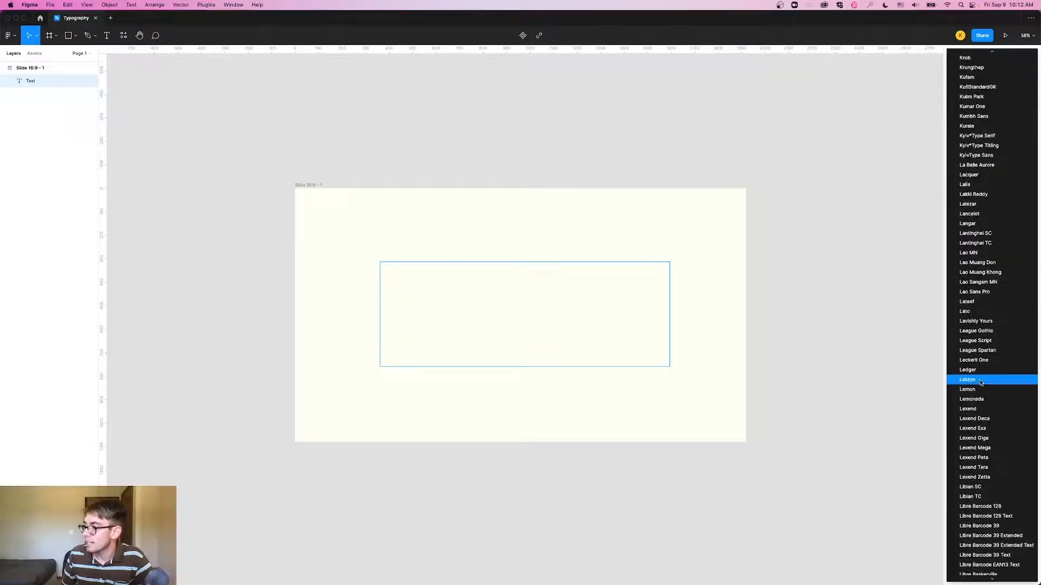
{"action": "scroll", "coordinate": [981, 383], "scroll_direction": "down", "scroll_amount": 4}
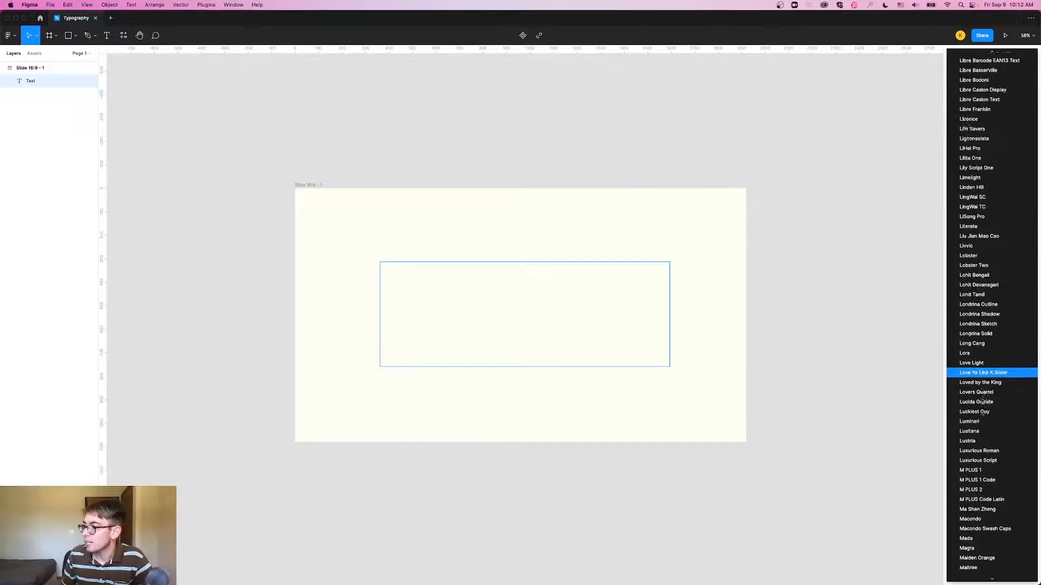
{"action": "scroll", "coordinate": [981, 383], "scroll_direction": "down", "scroll_amount": 18}
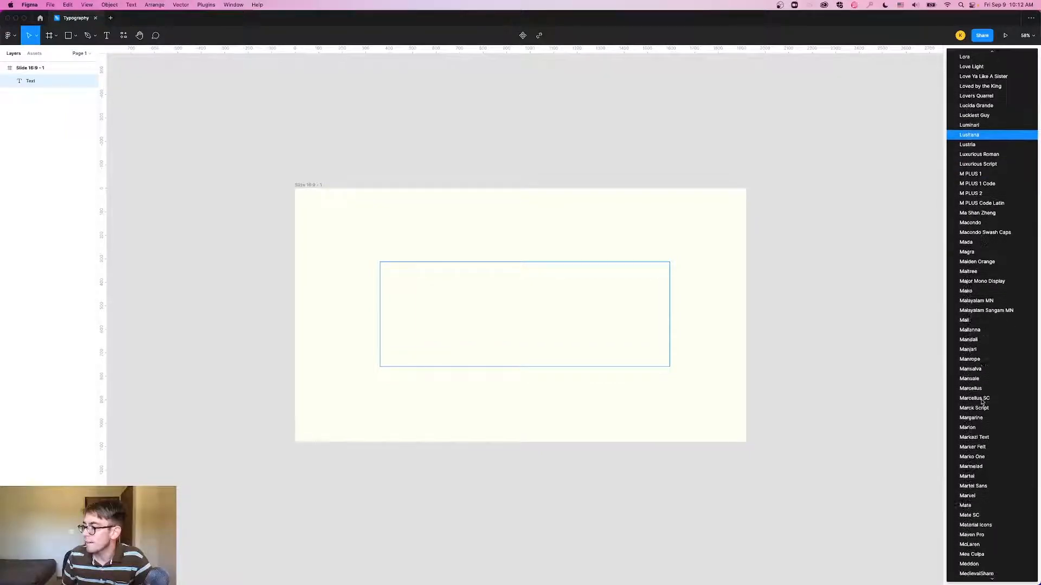
{"action": "scroll", "coordinate": [982, 403], "scroll_direction": "down", "scroll_amount": 20}
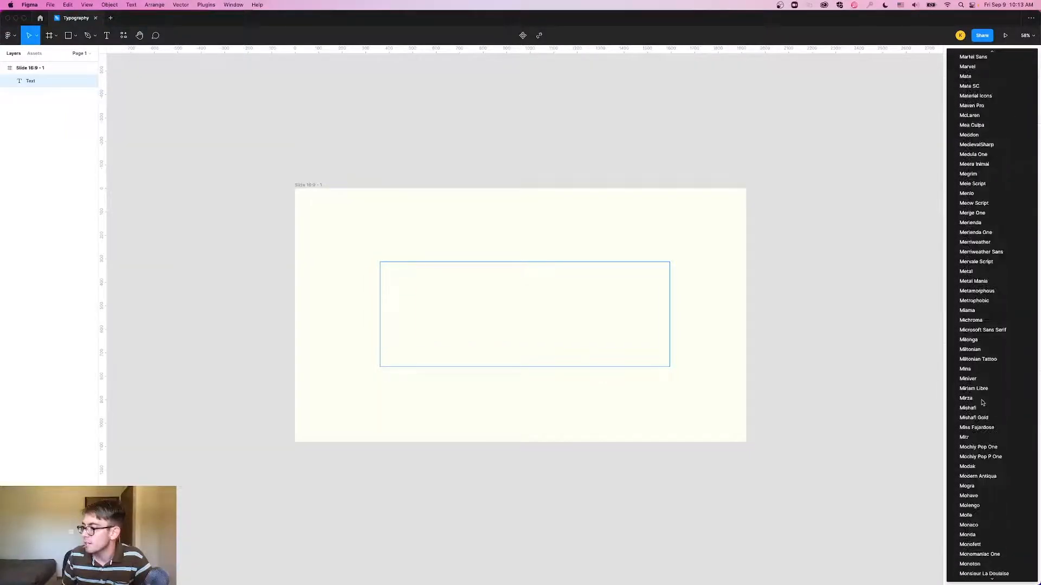
{"action": "scroll", "coordinate": [988, 404], "scroll_direction": "down", "scroll_amount": 20}
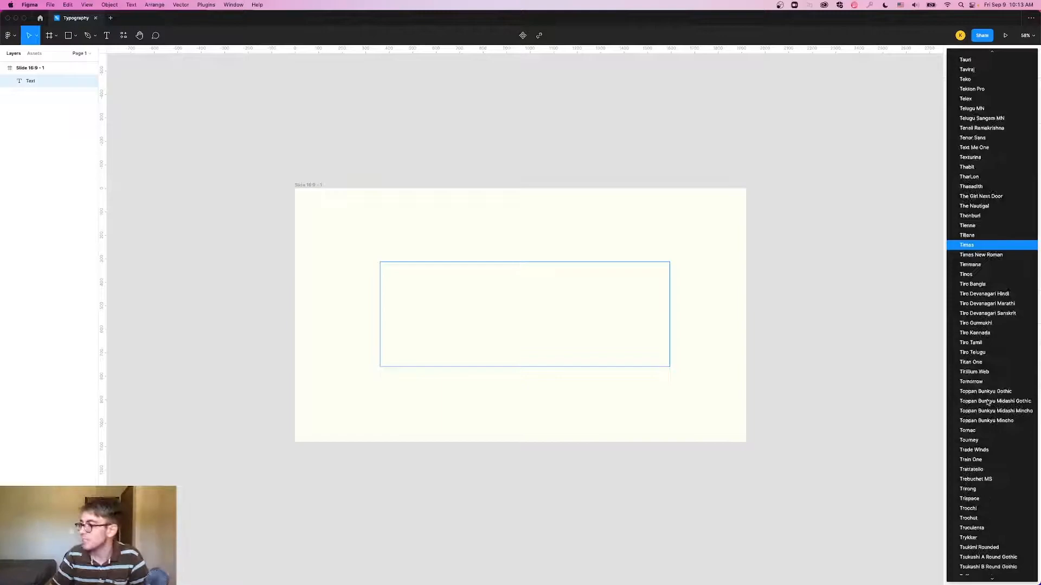
{"action": "left_click", "coordinate": [978, 255]}
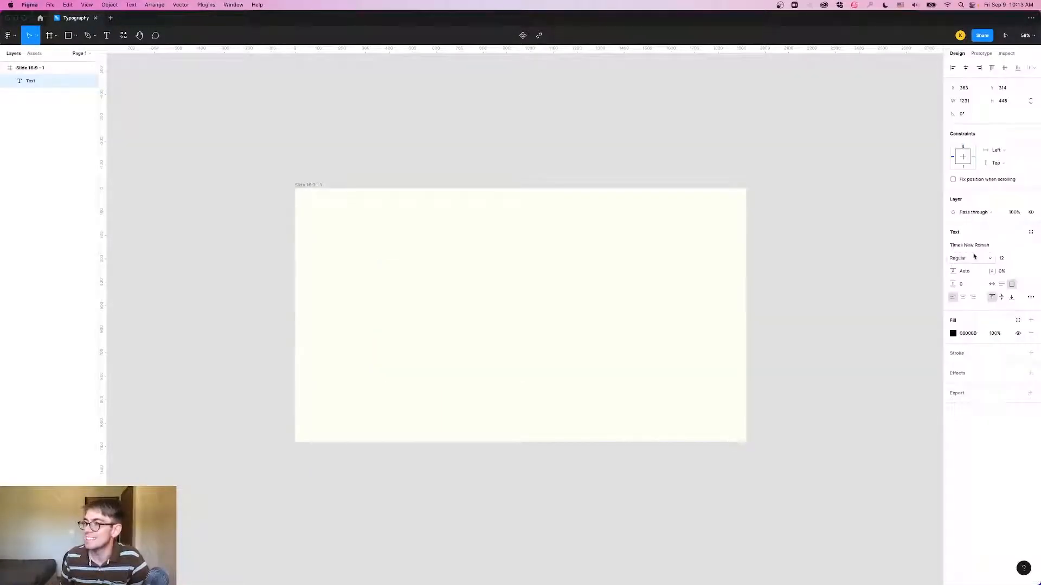
{"action": "left_click", "coordinate": [1022, 259]}
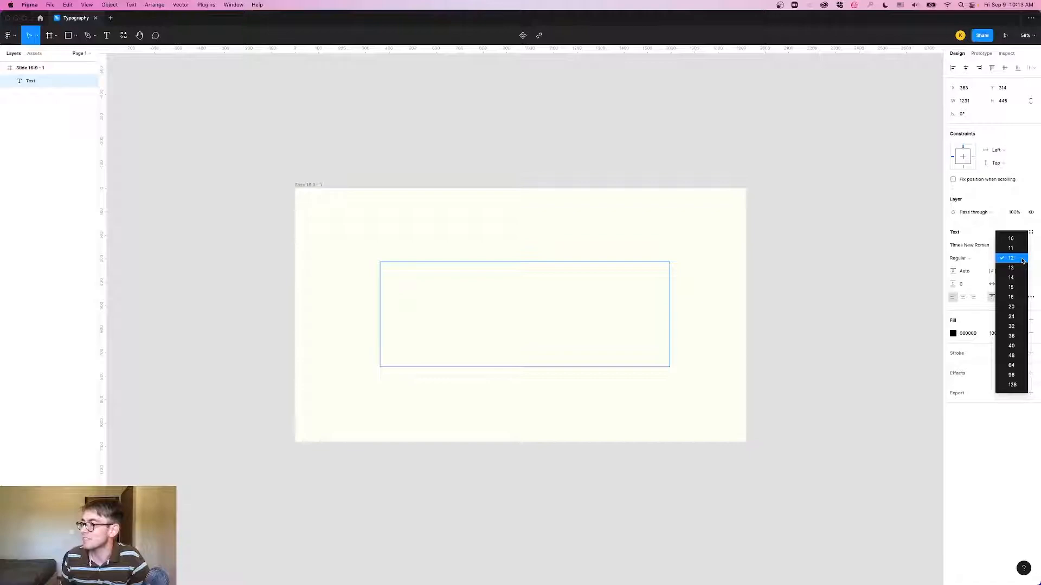
{"action": "left_click", "coordinate": [1011, 385]}
Step: Enter "Typography" in the slide's text box and centre the text horizontally
{"action": "left_click", "coordinate": [431, 308]}
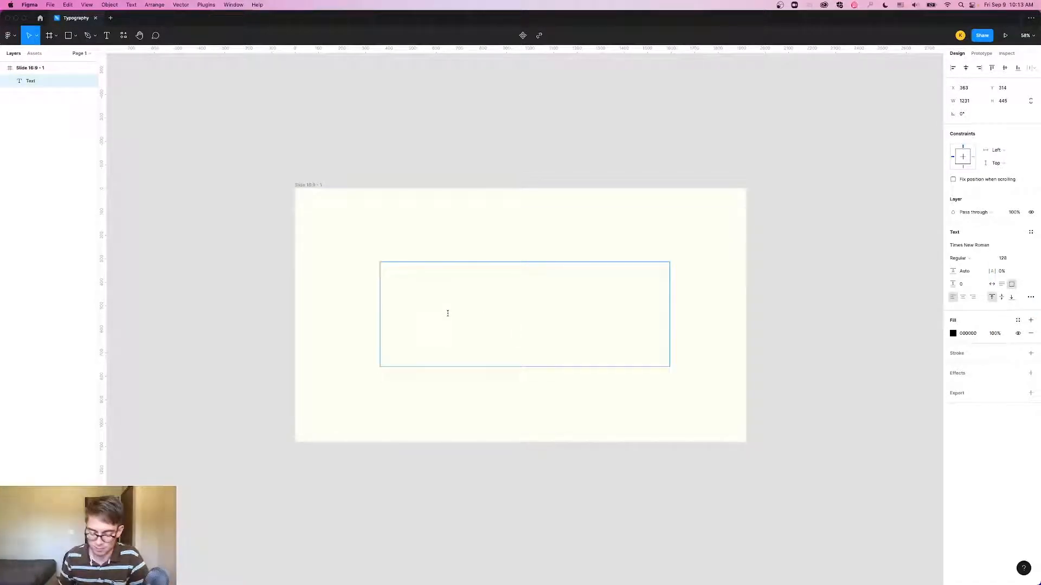
{"action": "type", "text": "Typo"}
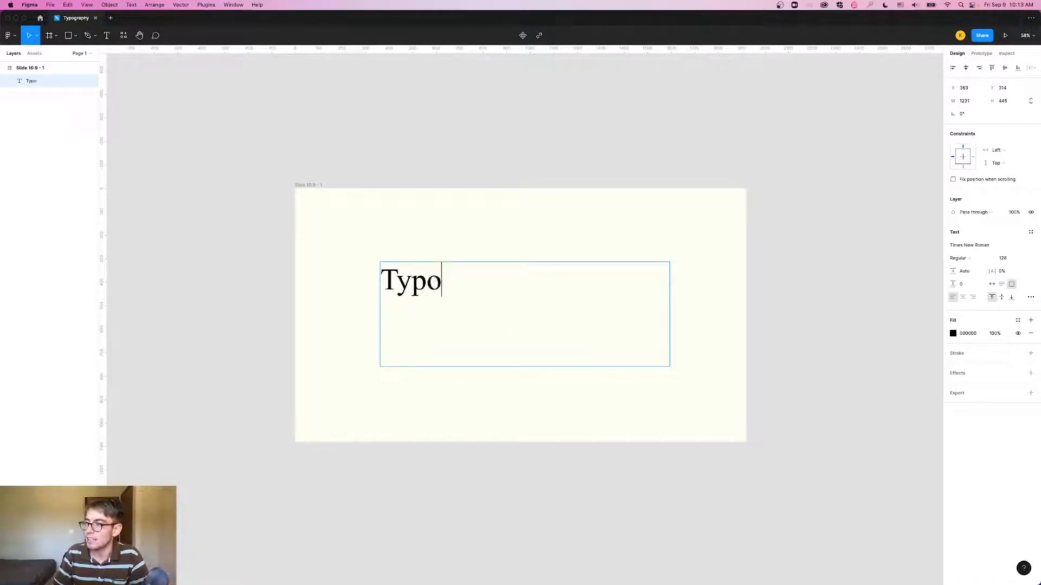
{"action": "type", "text": "graphy"}
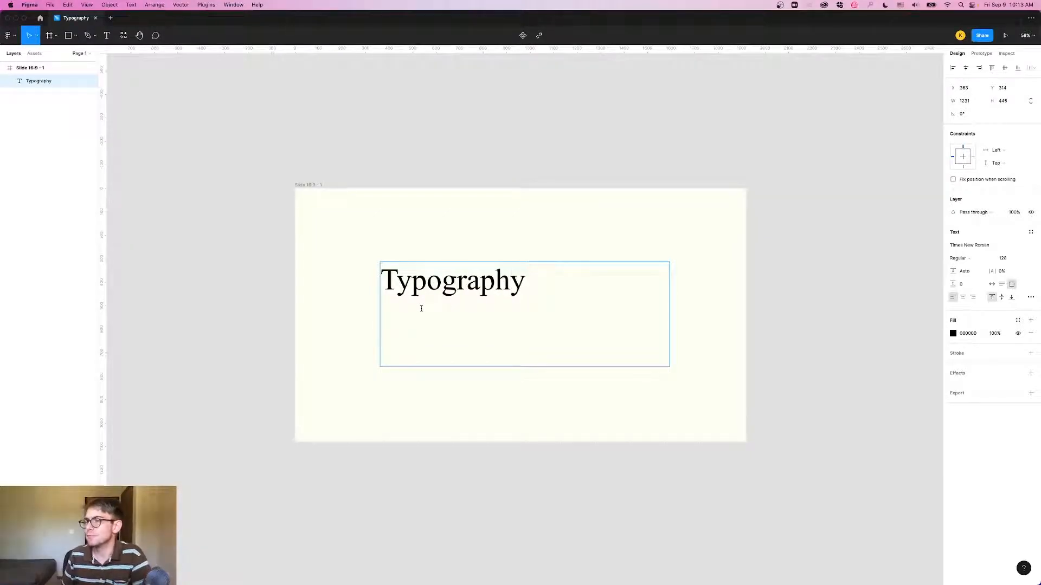
{"action": "left_click", "coordinate": [963, 298]}
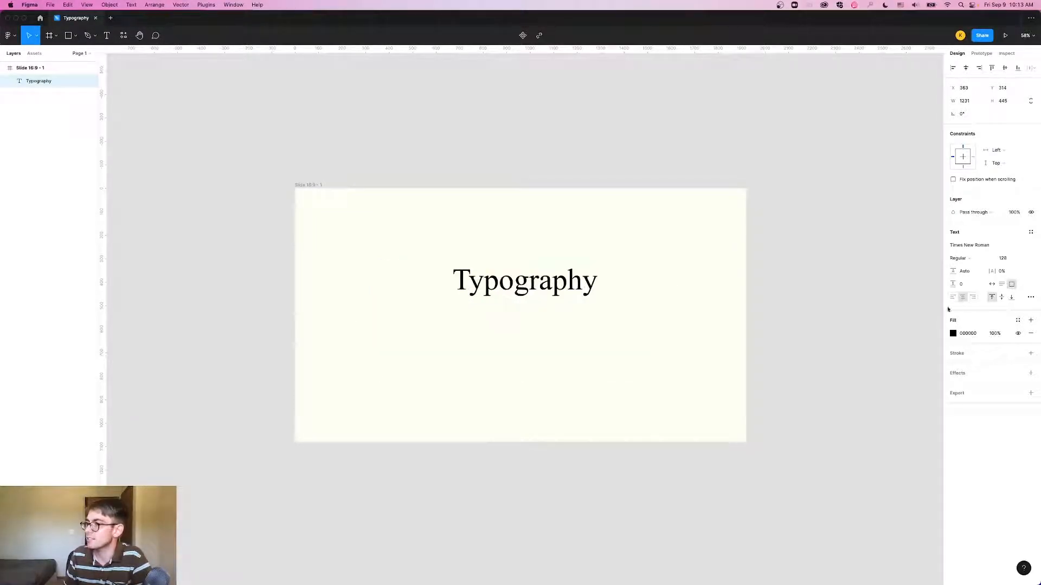
Step: Change the fill colour of the word "Typography" to the dark grey 636363
{"action": "left_click", "coordinate": [953, 333]}
{"action": "mouse_move", "coordinate": [838, 418]}
{"action": "left_mouse_down"}
{"action": "mouse_move", "coordinate": [849, 427]}
{"action": "mouse_move", "coordinate": [856, 412]}
{"action": "mouse_move", "coordinate": [845, 389]}
{"action": "mouse_move", "coordinate": [847, 403]}
{"action": "mouse_move", "coordinate": [829, 409]}
{"action": "left_mouse_up"}
{"action": "key", "text": "super+a"}
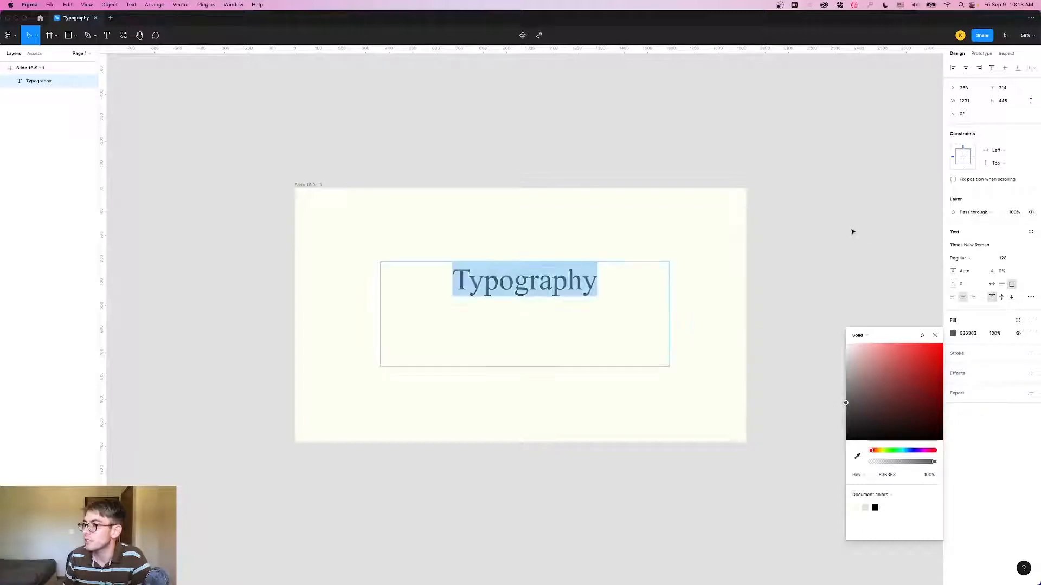
{"action": "key", "text": "Escape"}
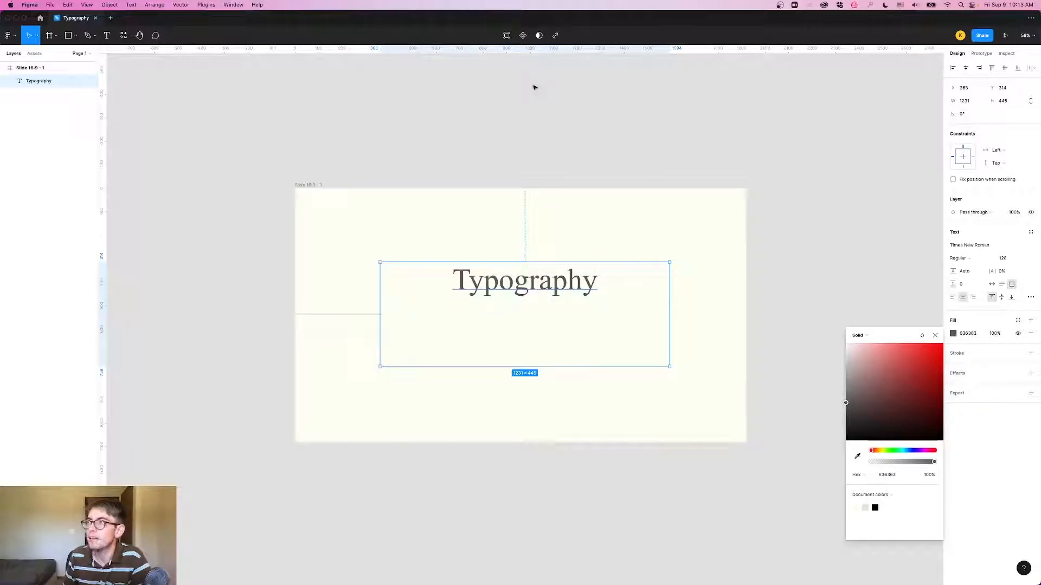
Step: Shrink the "Typography" text box to about 761 × 156 so that it fits closely around the word
{"action": "left_click", "coordinate": [513, 168]}
{"action": "left_click", "coordinate": [545, 278]}
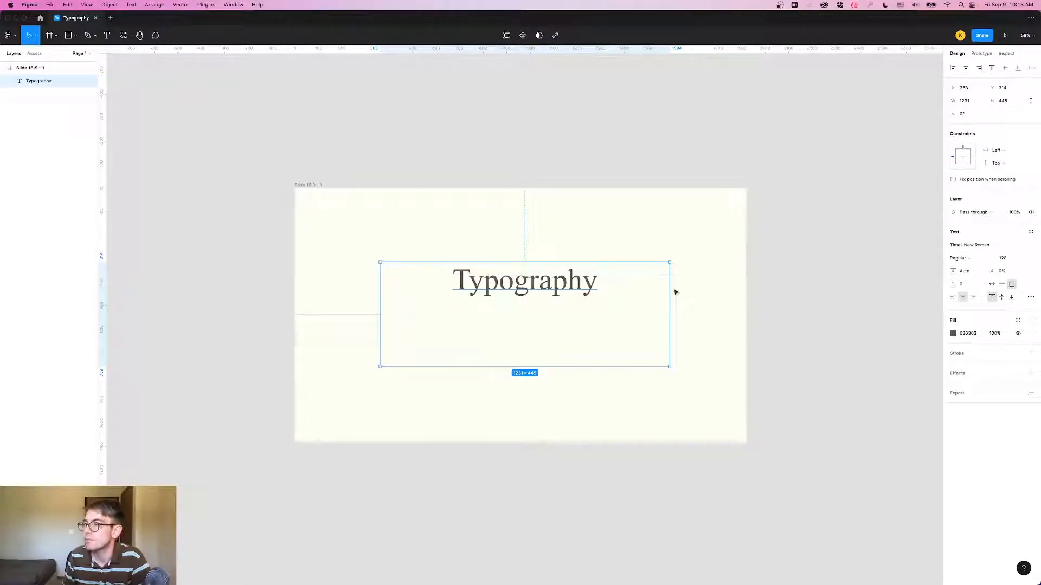
{"action": "left_click_drag", "start_coordinate": [668, 366], "coordinate": [559, 298]}
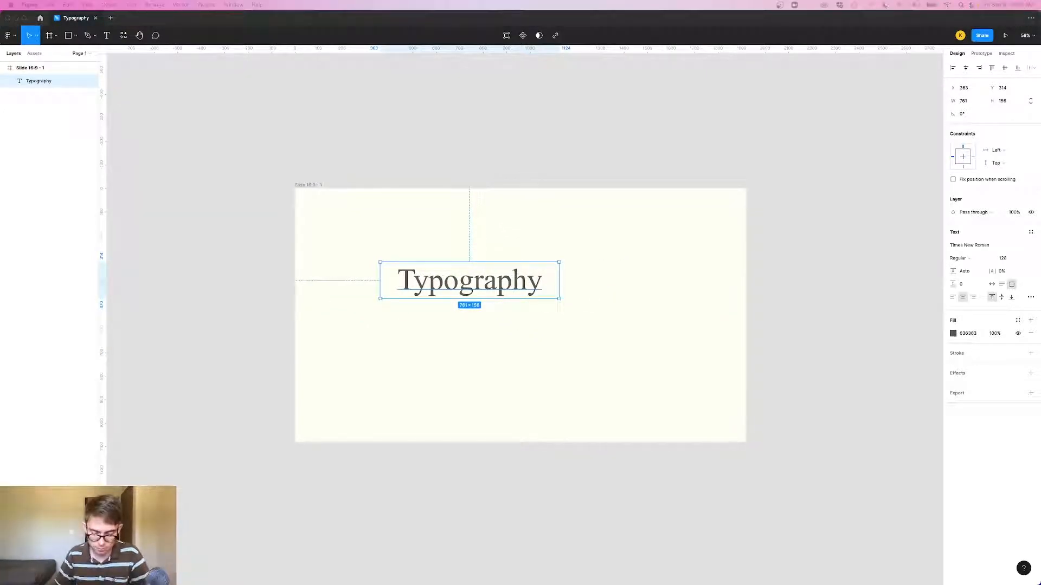
Step: Switch to Google Fonts in Firefox and set the custom preview text to "Typography"
{"action": "left_click_drag", "start_coordinate": [456, 131], "coordinate": [1, 81]}
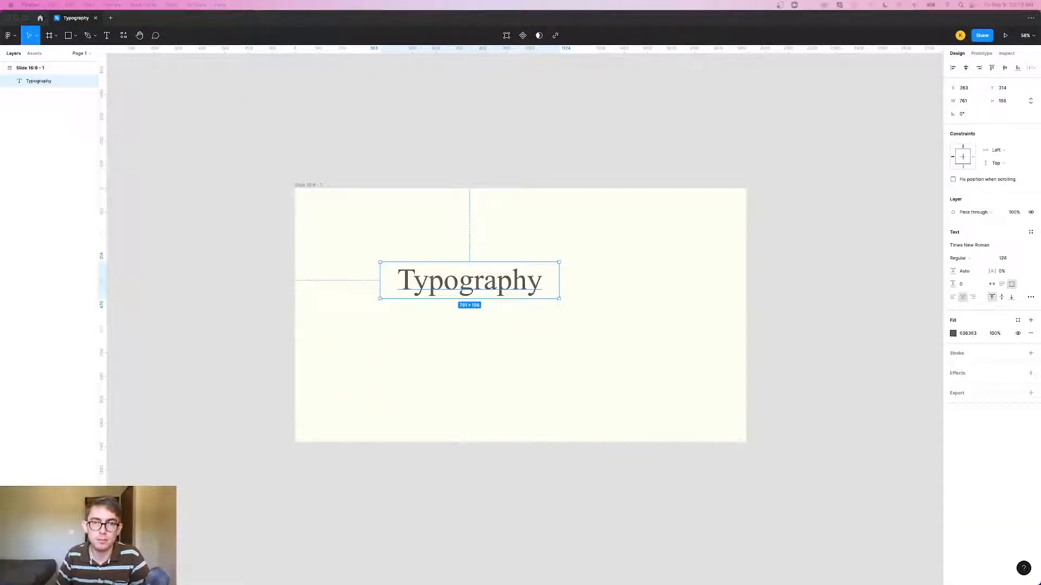
{"action": "left_click_drag", "start_coordinate": [1, 157], "coordinate": [458, 102]}
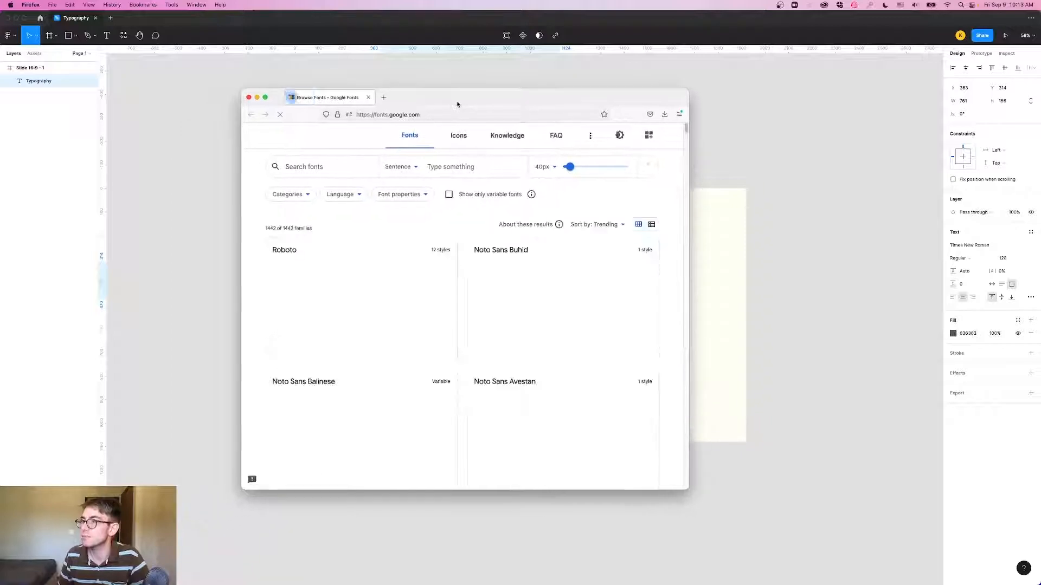
{"action": "left_click", "coordinate": [459, 162]}
{"action": "type", "text": "Typo"}
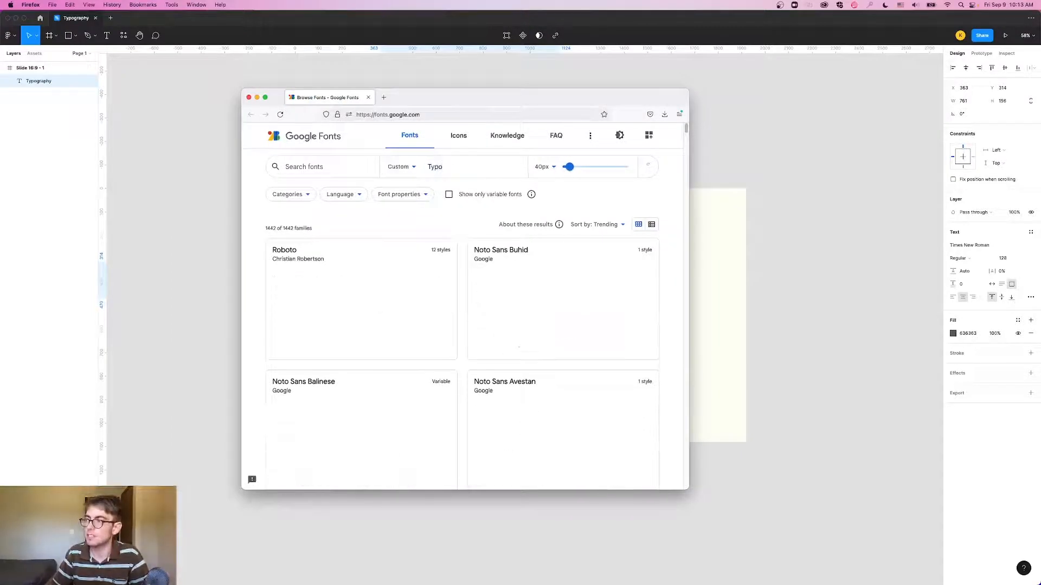
{"action": "type", "text": "graphy"}
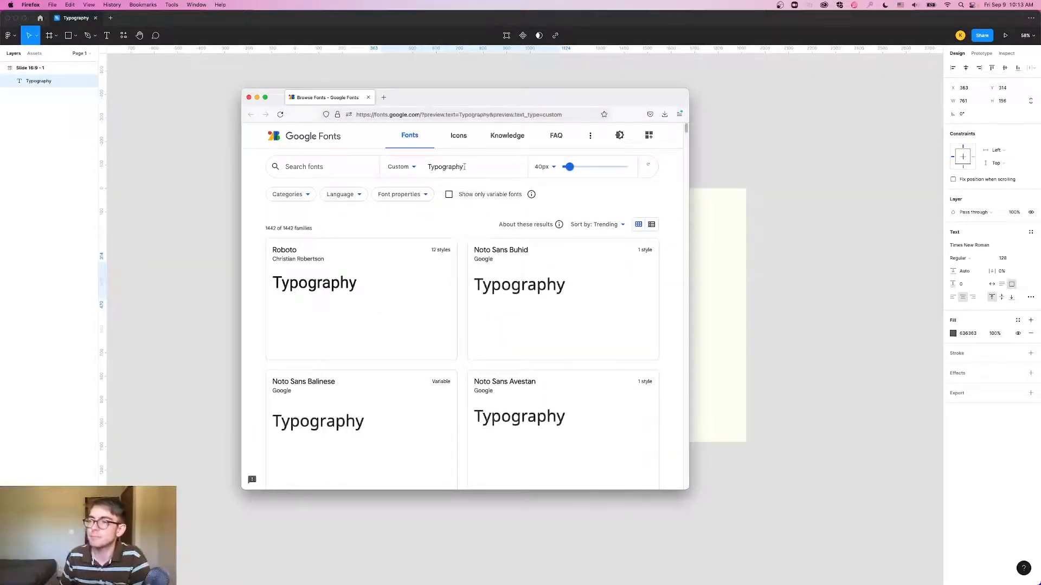
Step: Exclude the Handwriting and Monospace categories from the font list, keeping Serif, Sans Serif and Display
{"action": "left_click", "coordinate": [301, 196]}
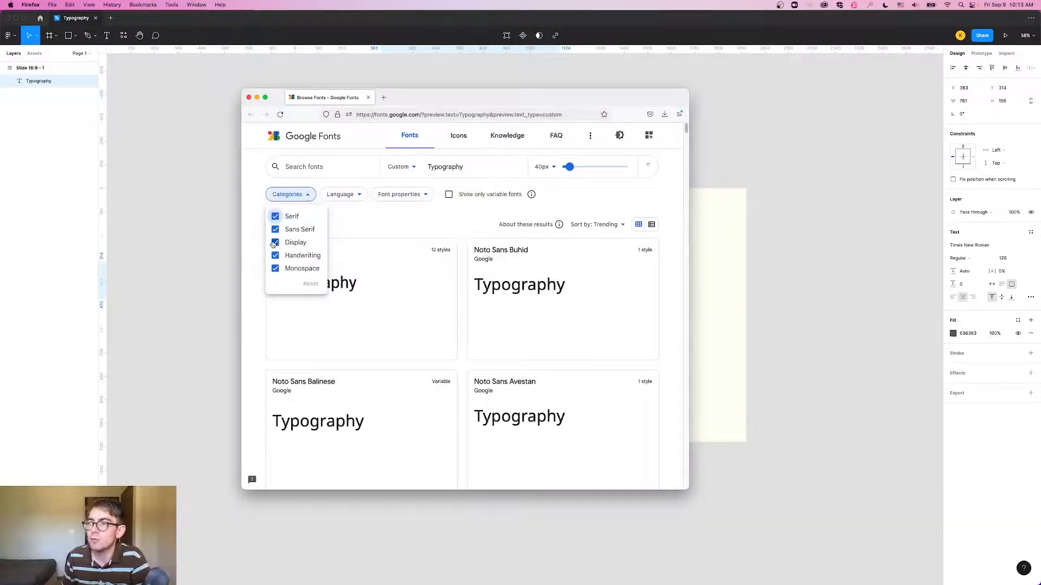
{"action": "left_click", "coordinate": [276, 255]}
{"action": "left_click", "coordinate": [275, 269]}
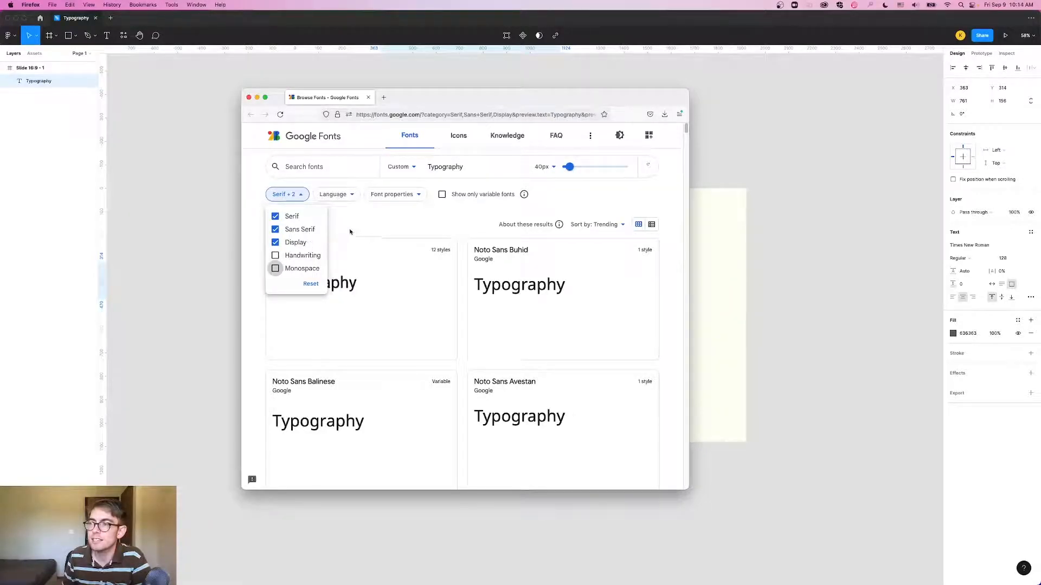
{"action": "left_click", "coordinate": [356, 224]}
Step: Filter the font list by thickness, leaving the thickness level at its default
{"action": "left_click", "coordinate": [405, 202]}
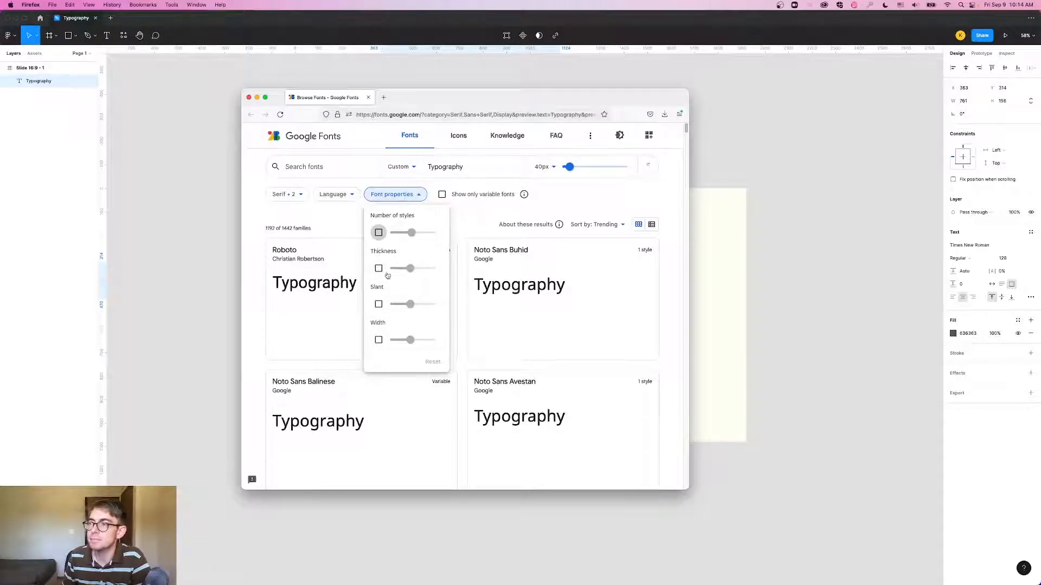
{"action": "left_click", "coordinate": [377, 269]}
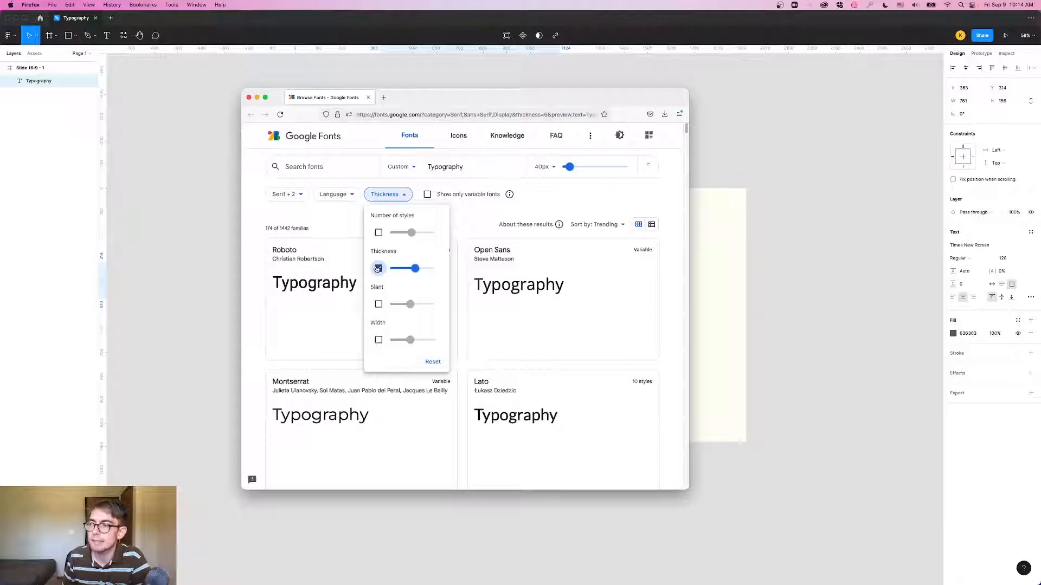
{"action": "left_click", "coordinate": [477, 219]}
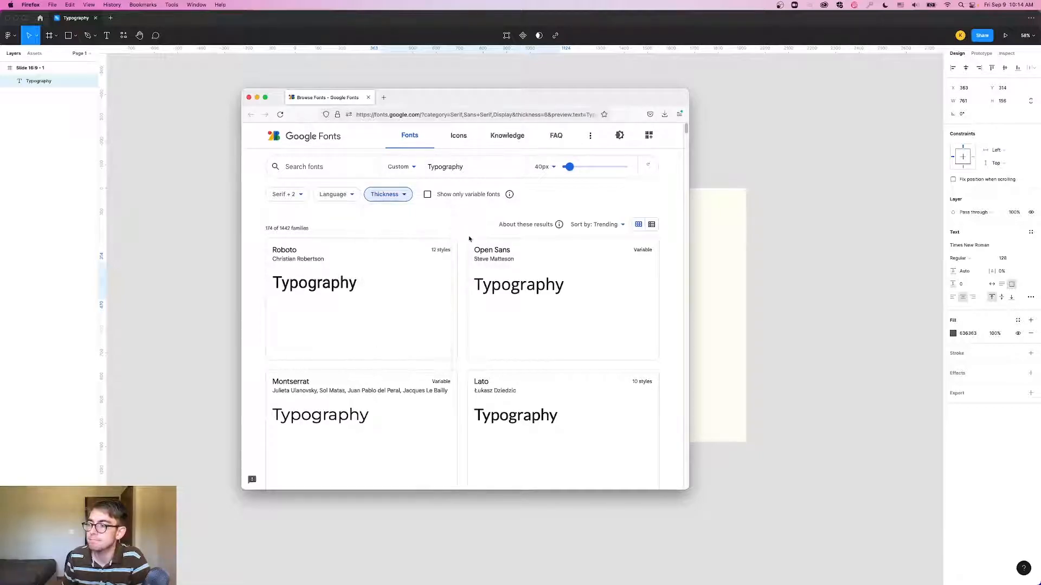
Step: Browse the filtered fonts and compare how the word "Typography" looks in the different serif and sans-serif typefaces
{"action": "scroll", "coordinate": [471, 253], "scroll_direction": "down", "scroll_amount": 1}
{"action": "scroll", "coordinate": [471, 253], "scroll_direction": "down", "scroll_amount": 5}
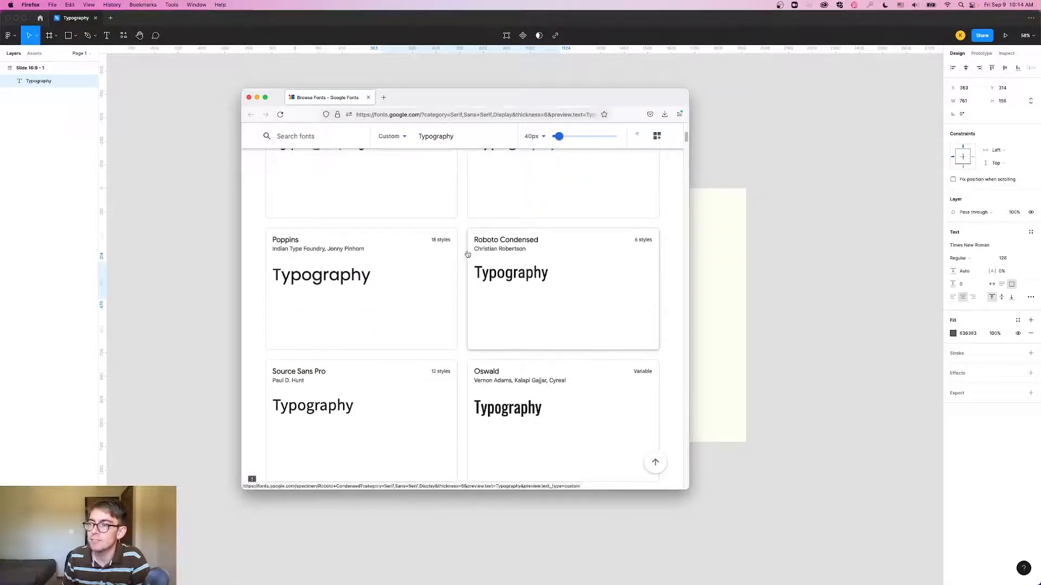
{"action": "scroll", "coordinate": [309, 271], "scroll_direction": "down", "scroll_amount": 2}
{"action": "scroll", "coordinate": [310, 272], "scroll_direction": "down", "scroll_amount": 4}
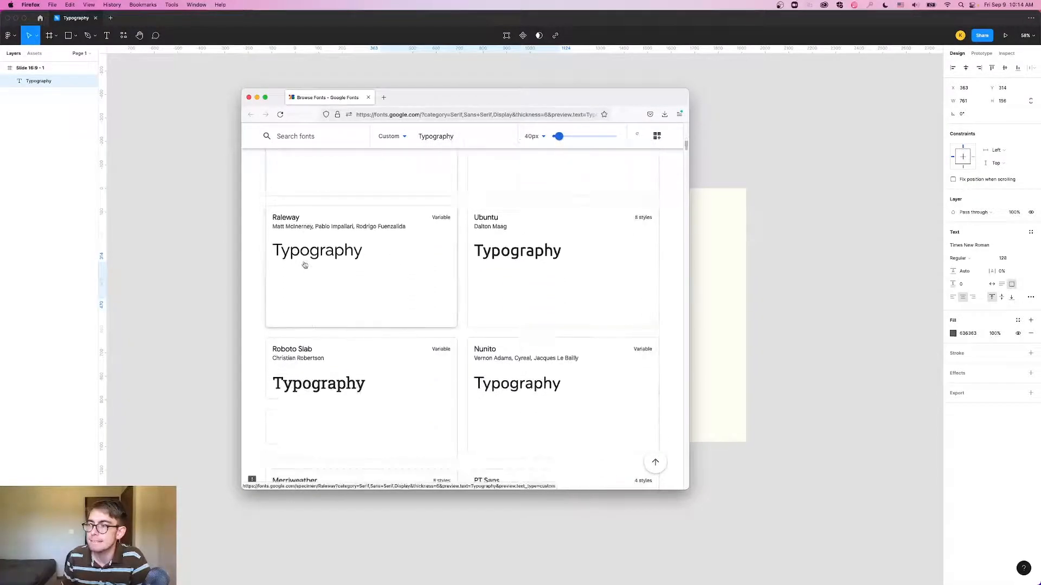
{"action": "scroll", "coordinate": [305, 265], "scroll_direction": "down", "scroll_amount": 4}
{"action": "scroll", "coordinate": [309, 267], "scroll_direction": "down", "scroll_amount": 1}
{"action": "scroll", "coordinate": [333, 275], "scroll_direction": "up", "scroll_amount": 2}
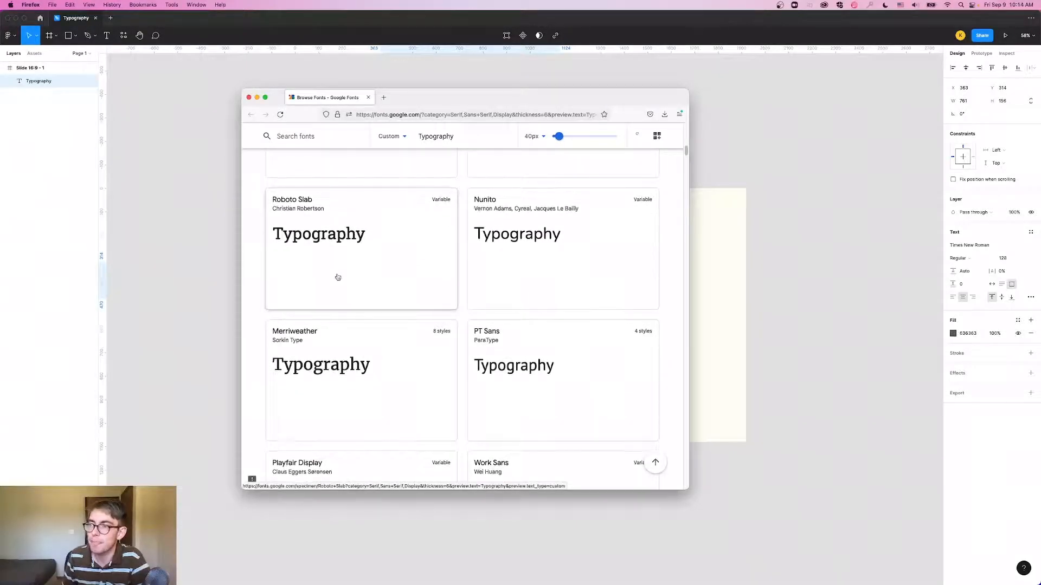
{"action": "scroll", "coordinate": [334, 276], "scroll_direction": "down", "scroll_amount": 3}
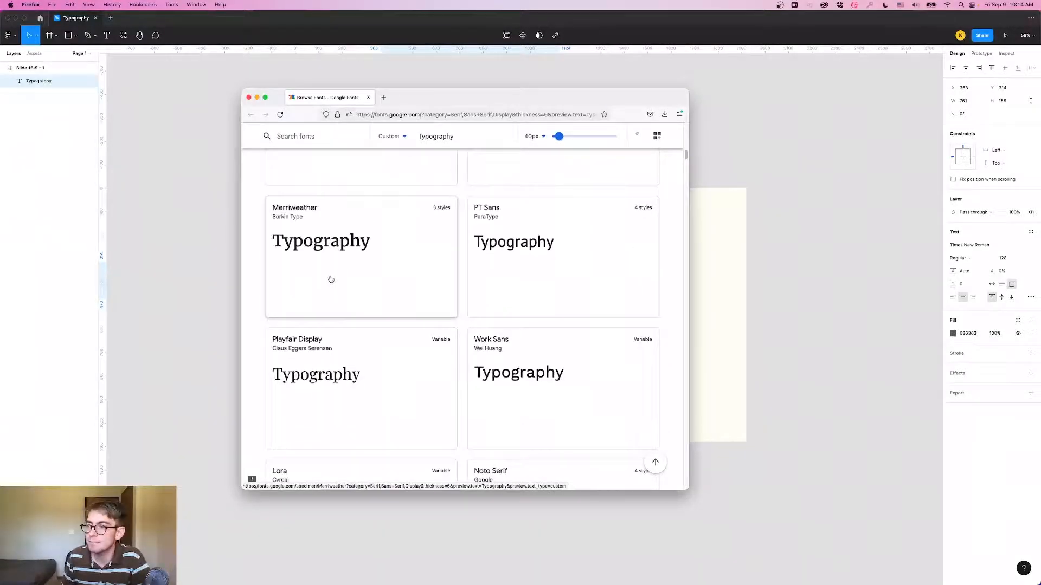
{"action": "scroll", "coordinate": [330, 280], "scroll_direction": "down", "scroll_amount": 2}
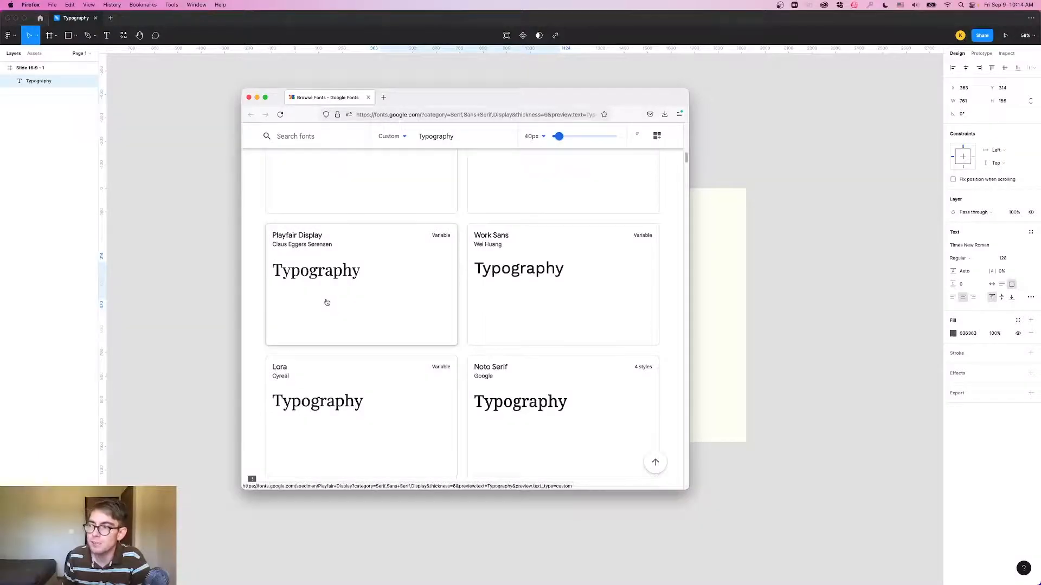
{"action": "scroll", "coordinate": [326, 302], "scroll_direction": "down", "scroll_amount": 2}
{"action": "scroll", "coordinate": [322, 263], "scroll_direction": "down", "scroll_amount": 5}
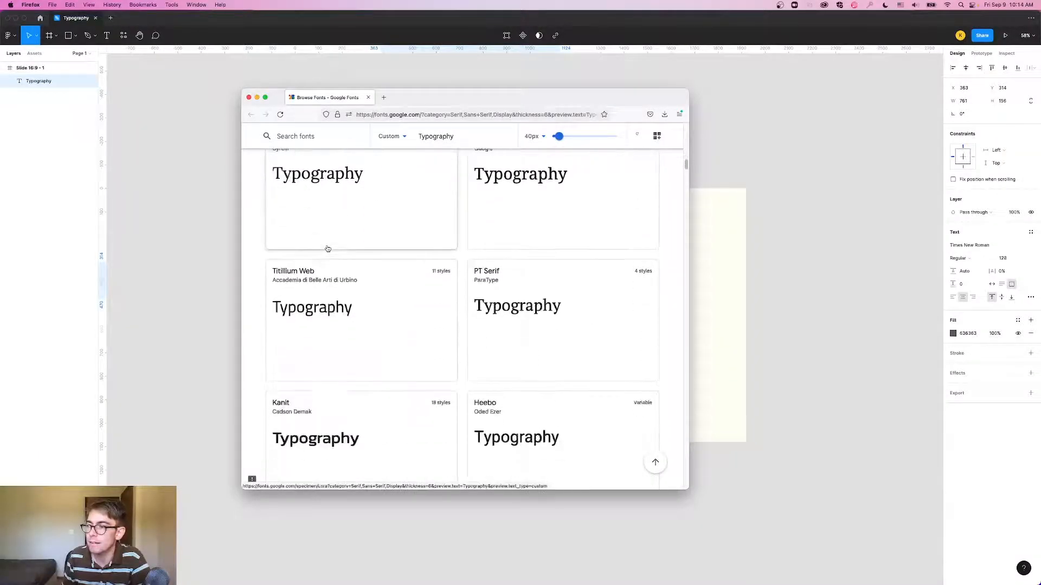
{"action": "scroll", "coordinate": [326, 248], "scroll_direction": "down", "scroll_amount": 6}
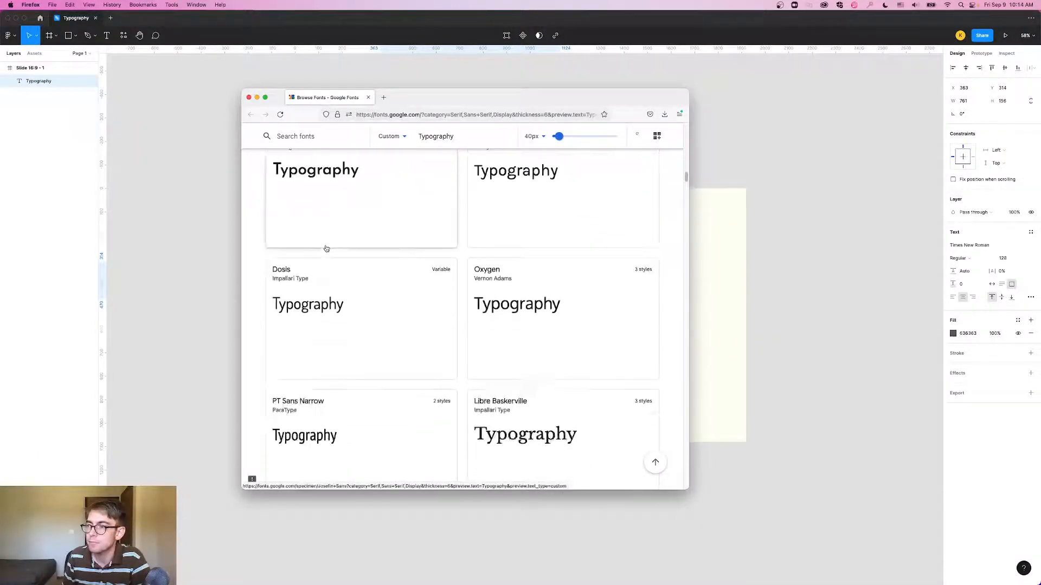
{"action": "scroll", "coordinate": [327, 248], "scroll_direction": "down", "scroll_amount": 3}
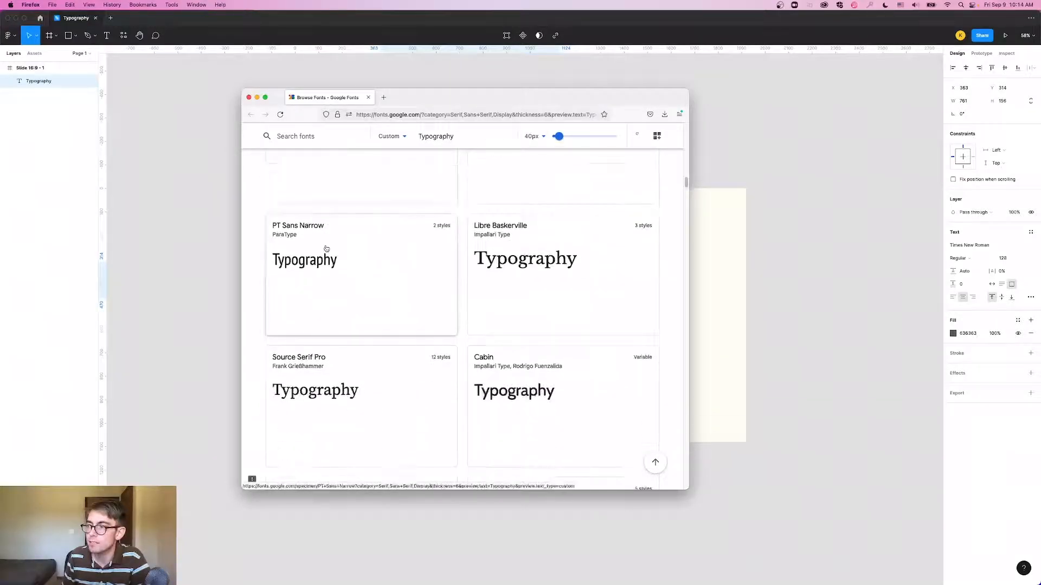
{"action": "scroll", "coordinate": [543, 272], "scroll_direction": "down", "scroll_amount": 2}
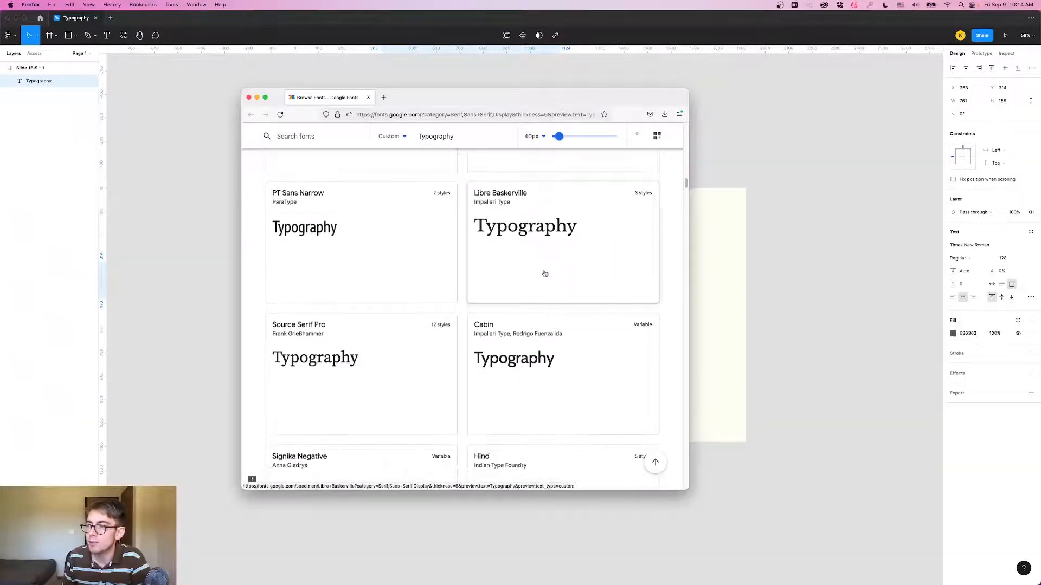
Step: Compare more Google Fonts previews beside the slide and check the title typeface in the Google Slides presentation
{"action": "scroll", "coordinate": [542, 271], "scroll_direction": "down", "scroll_amount": 5}
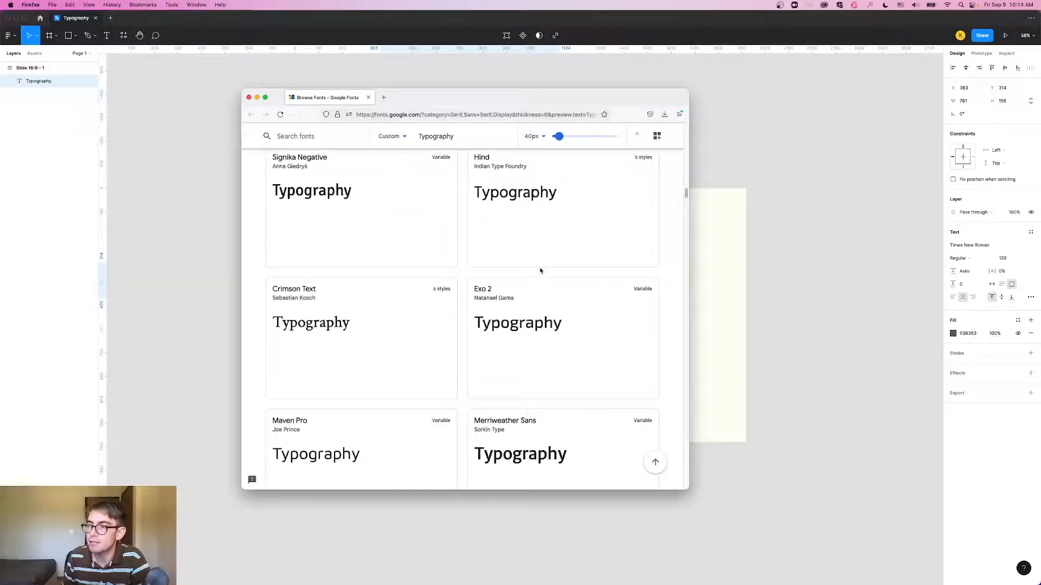
{"action": "left_click_drag", "start_coordinate": [588, 107], "coordinate": [870, 93]}
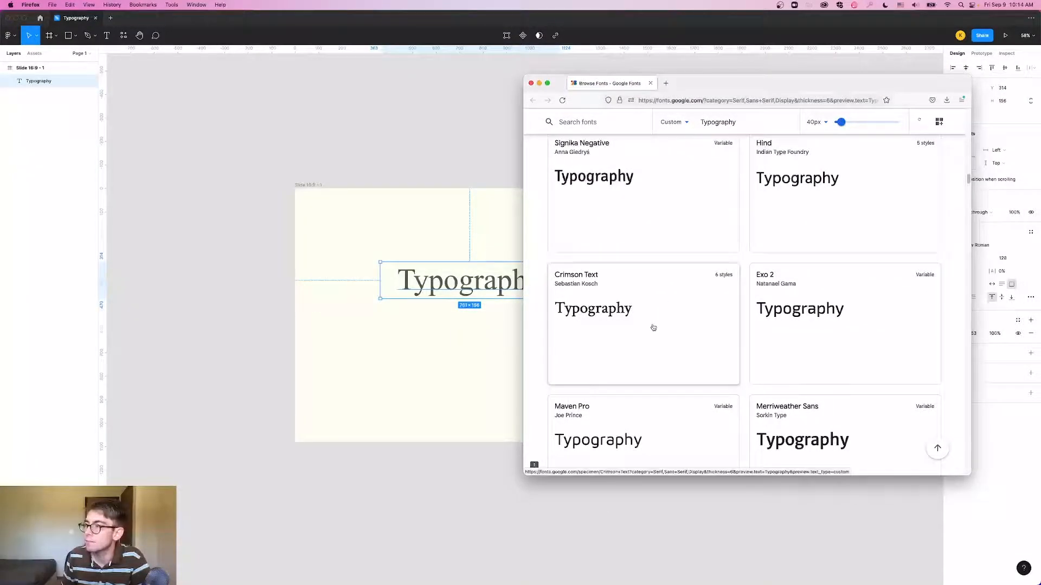
{"action": "scroll", "coordinate": [640, 321], "scroll_direction": "down", "scroll_amount": 2}
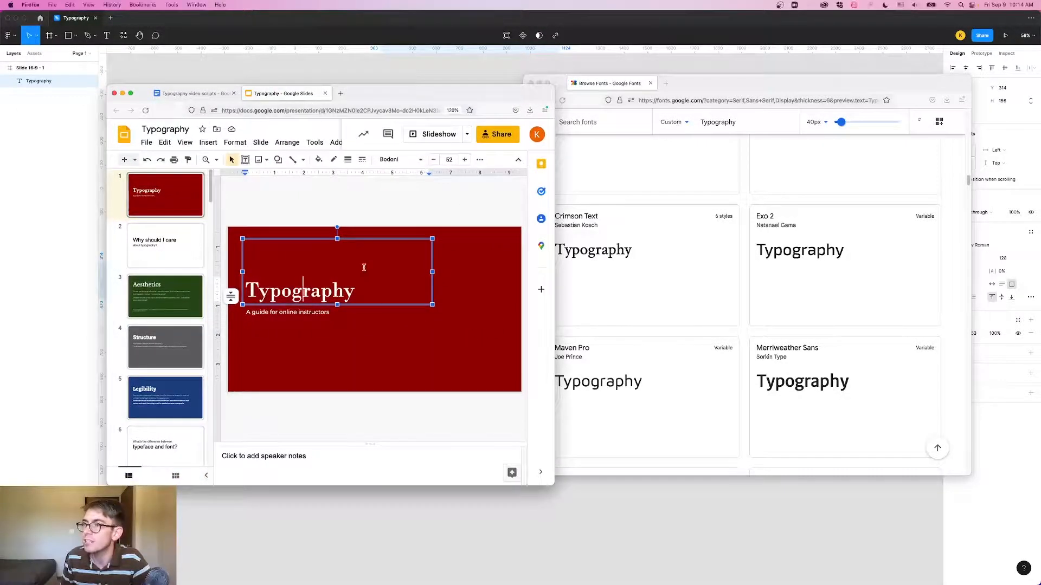
{"action": "left_click_drag", "start_coordinate": [552, 490], "coordinate": [759, 529]}
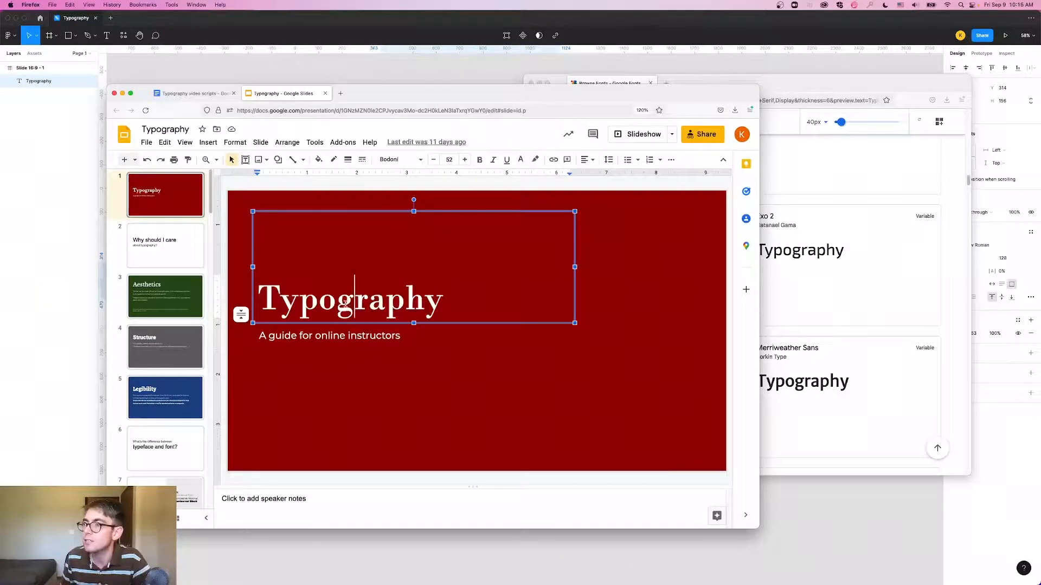
{"action": "left_click", "coordinate": [123, 95]}
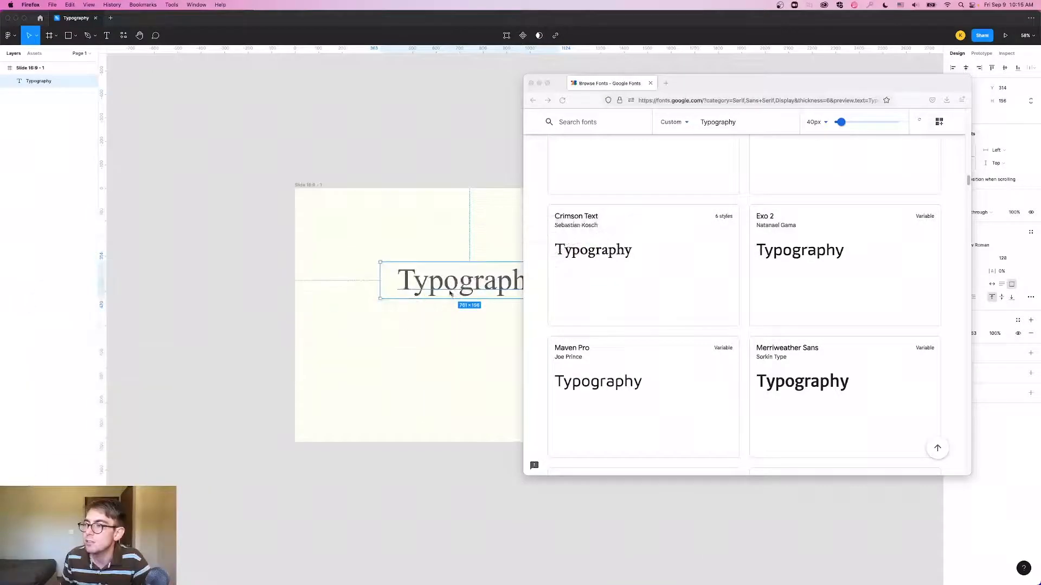
Step: Switch back to Figma and change the "Typography" text's font to Bodoni 72
{"action": "left_click", "coordinate": [450, 292]}
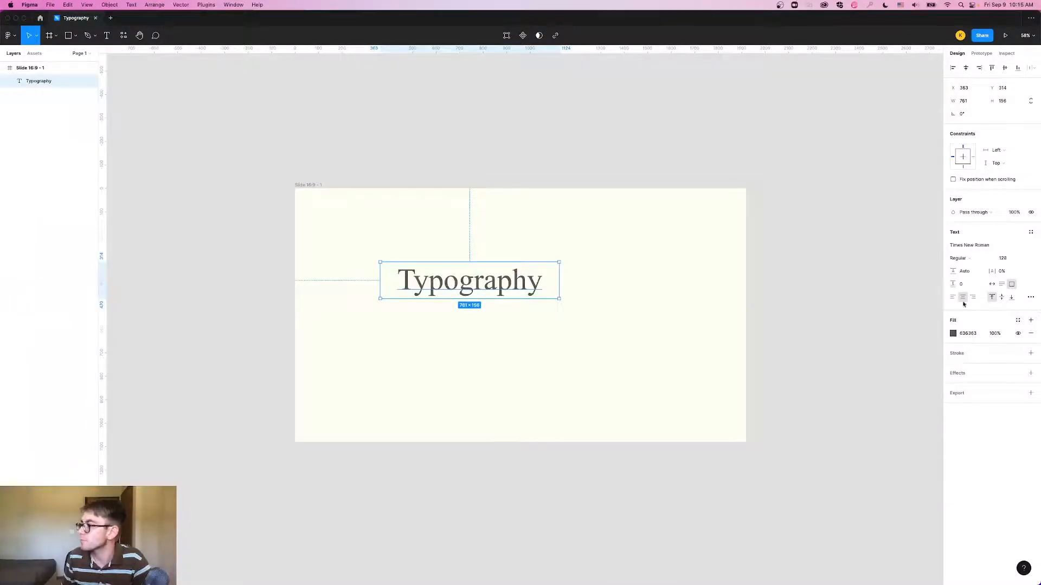
{"action": "left_click", "coordinate": [963, 245]}
{"action": "type", "text": "Bodoni 72"}
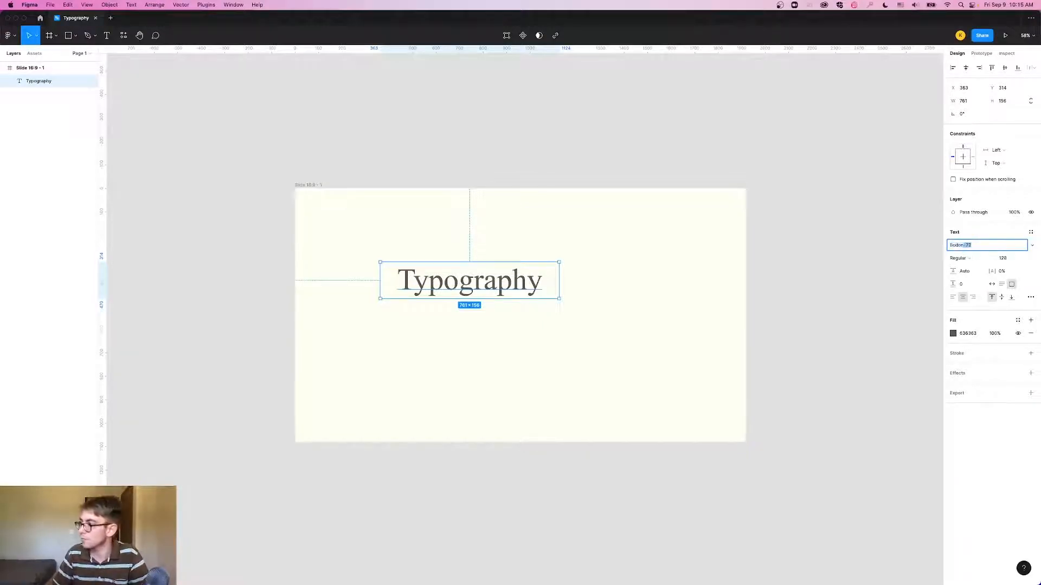
{"action": "key", "text": "Return"}
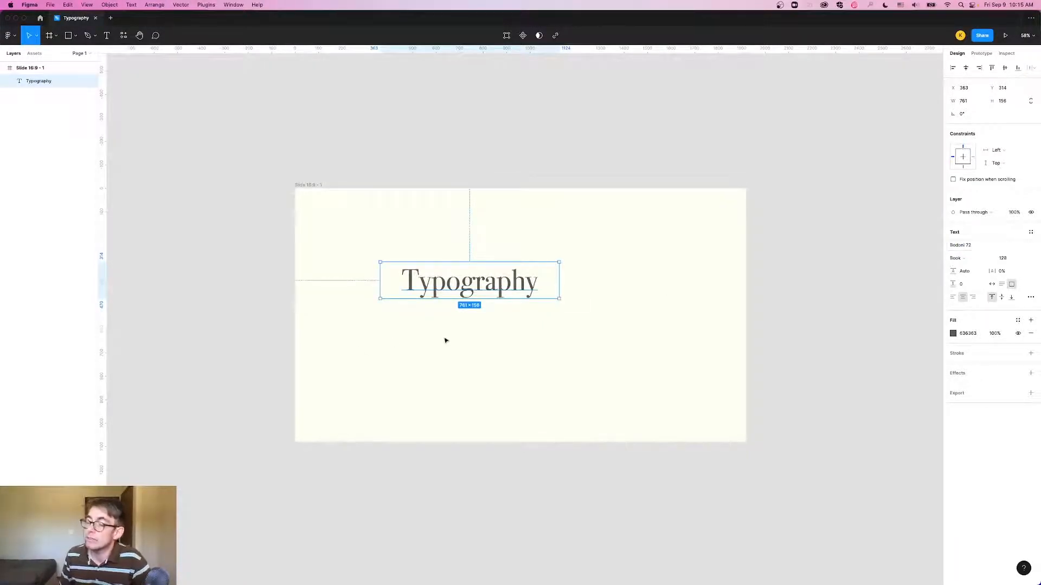
{"action": "left_click", "coordinate": [463, 348]}
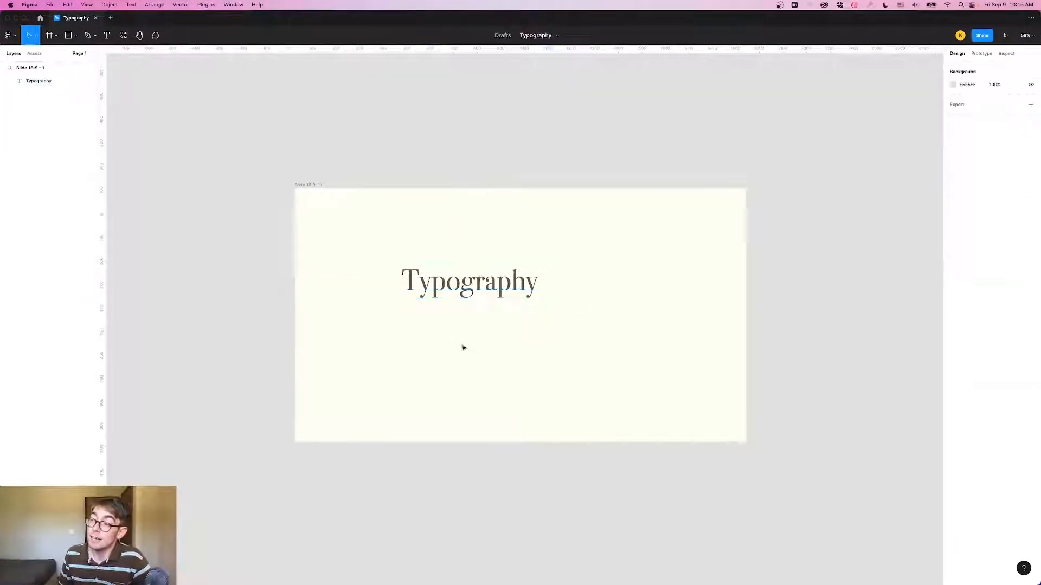
Step: Enlarge the "Typography" text box to about 1012 × 488 and set its font size to 198
{"action": "left_click", "coordinate": [476, 294]}
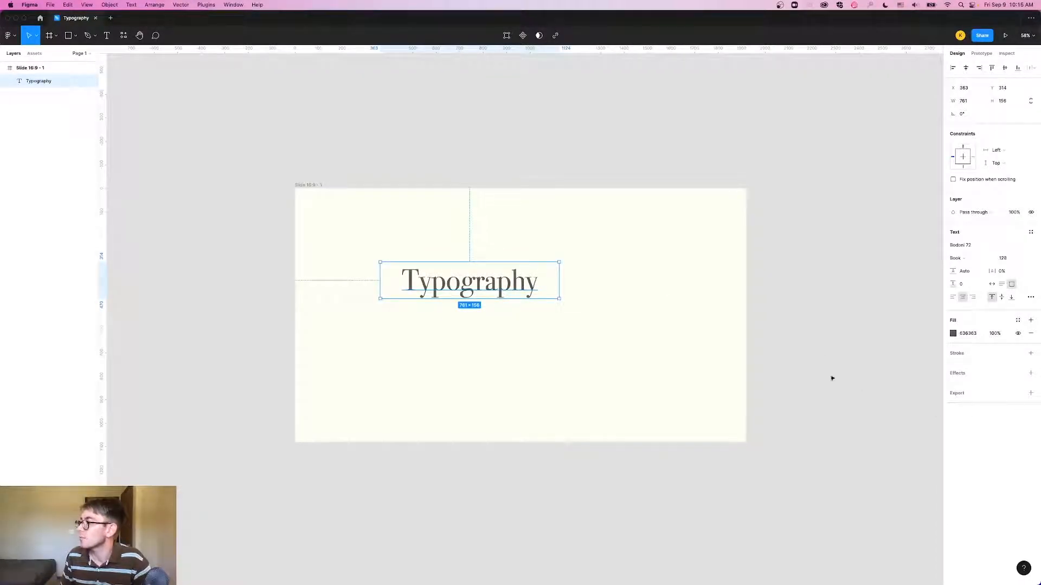
{"action": "left_click_drag", "start_coordinate": [558, 298], "coordinate": [618, 377]}
{"action": "double_click", "coordinate": [487, 282]}
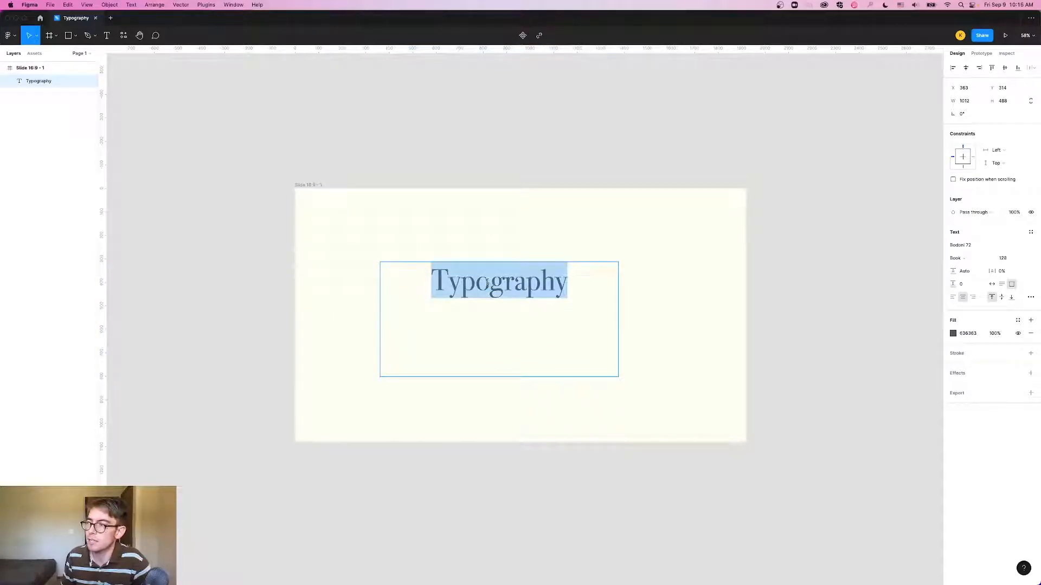
{"action": "left_click", "coordinate": [1016, 258]}
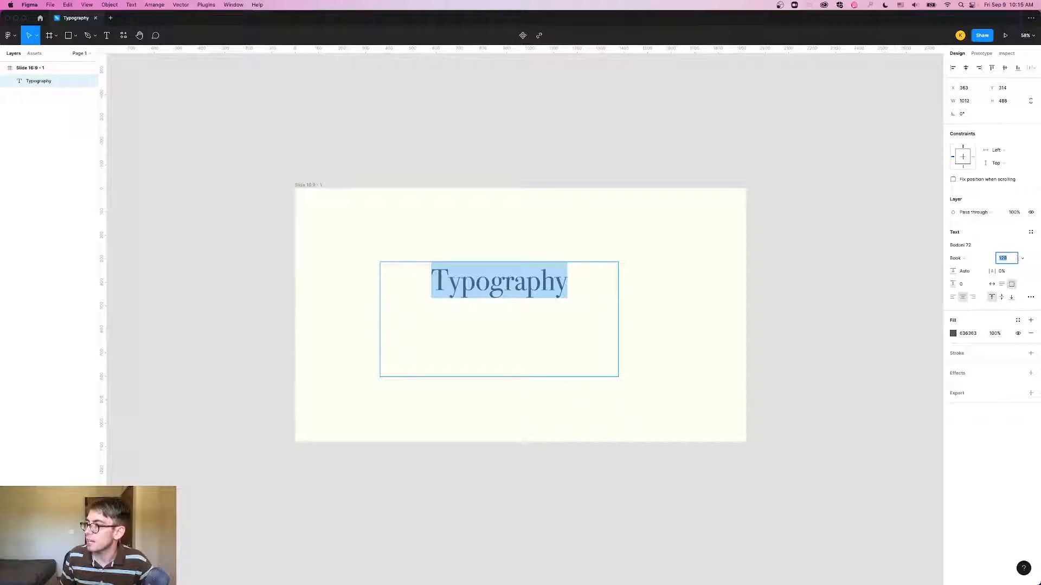
{"action": "key", "text": "shift+Up"}
{"action": "key", "text": "shift+Up"}
{"action": "key", "text": "shift+Up"}
{"action": "key", "text": "shift+Up"}
{"action": "key", "text": "shift+Up"}
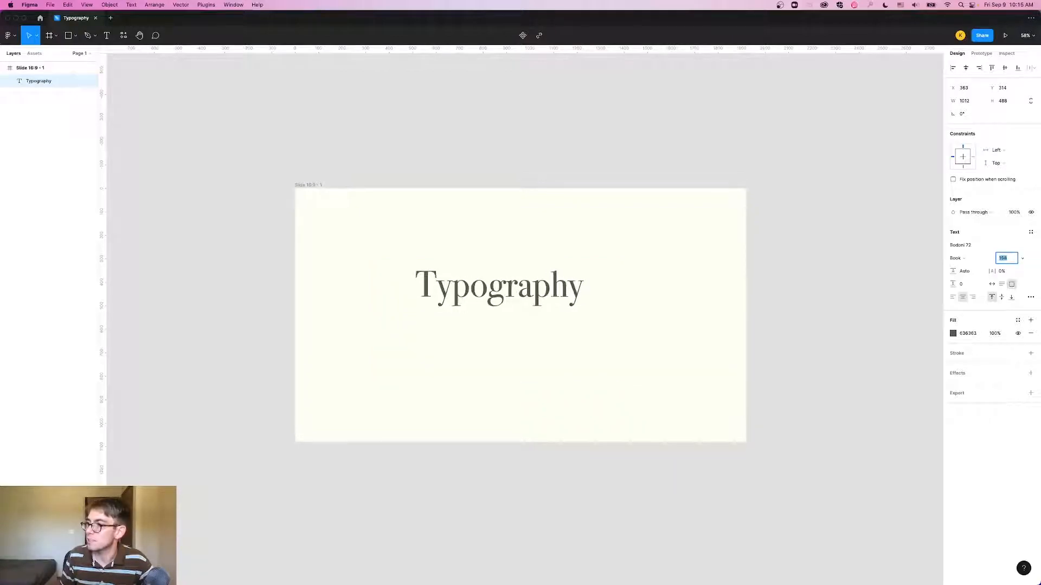
{"action": "key", "text": "shift+Up"}
{"action": "key", "text": "shift+Up"}
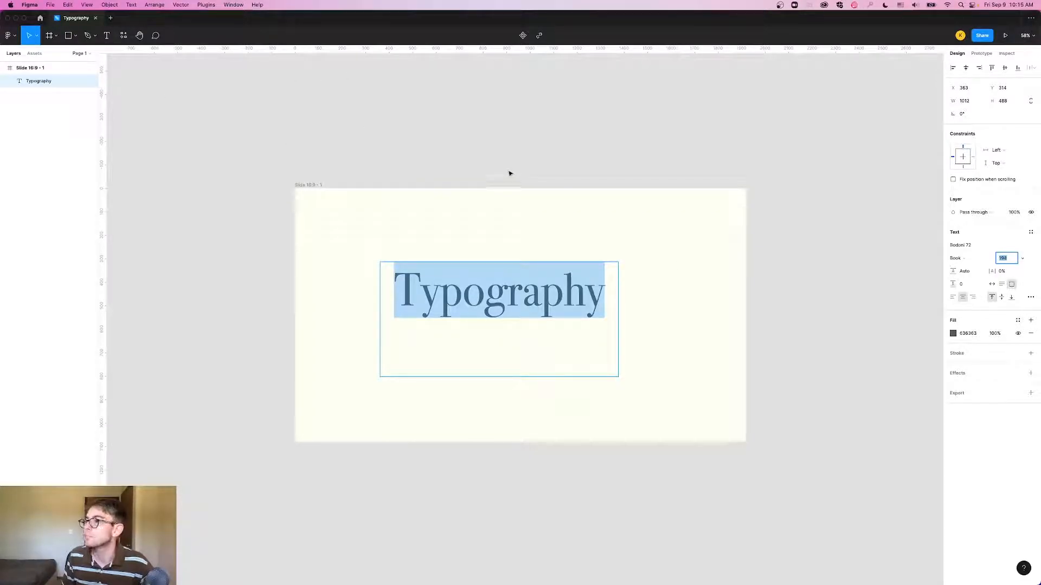
{"action": "key", "text": "Escape"}
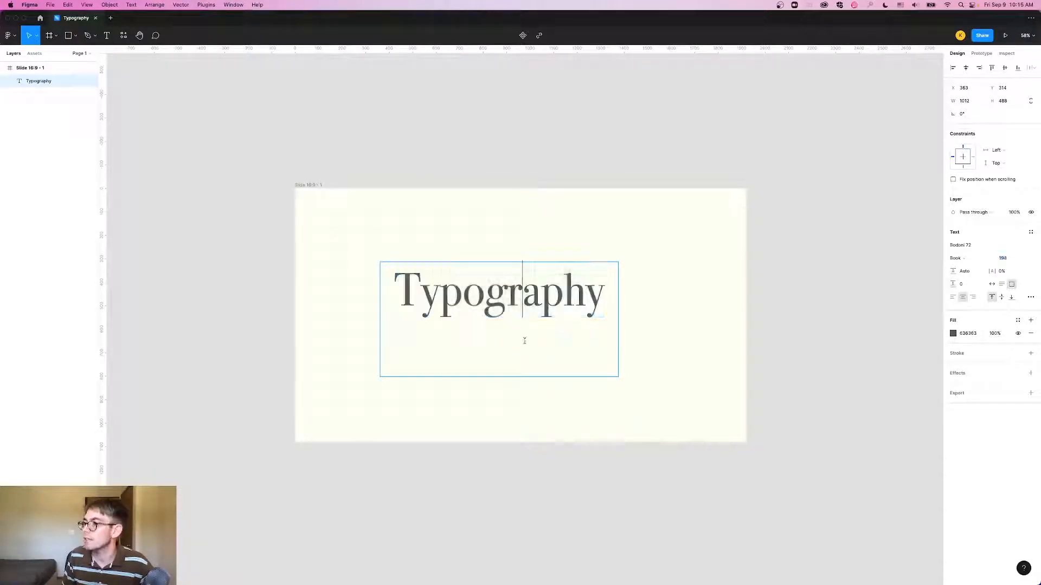
Step: Reduce the text box height to about 186 and center the box horizontally on the slide
{"action": "left_click_drag", "start_coordinate": [510, 375], "coordinate": [503, 307]}
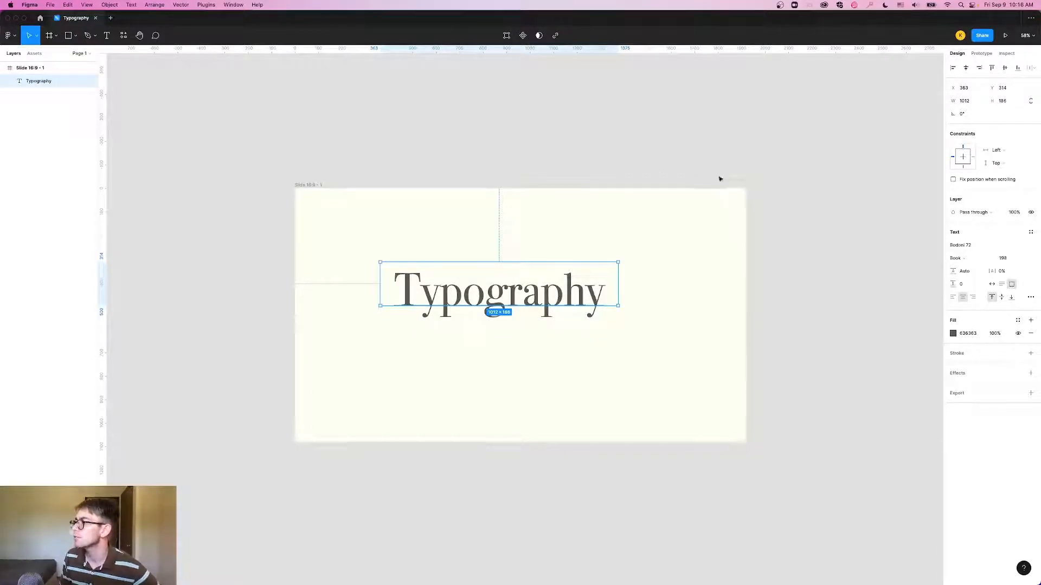
{"action": "left_click", "coordinate": [966, 70]}
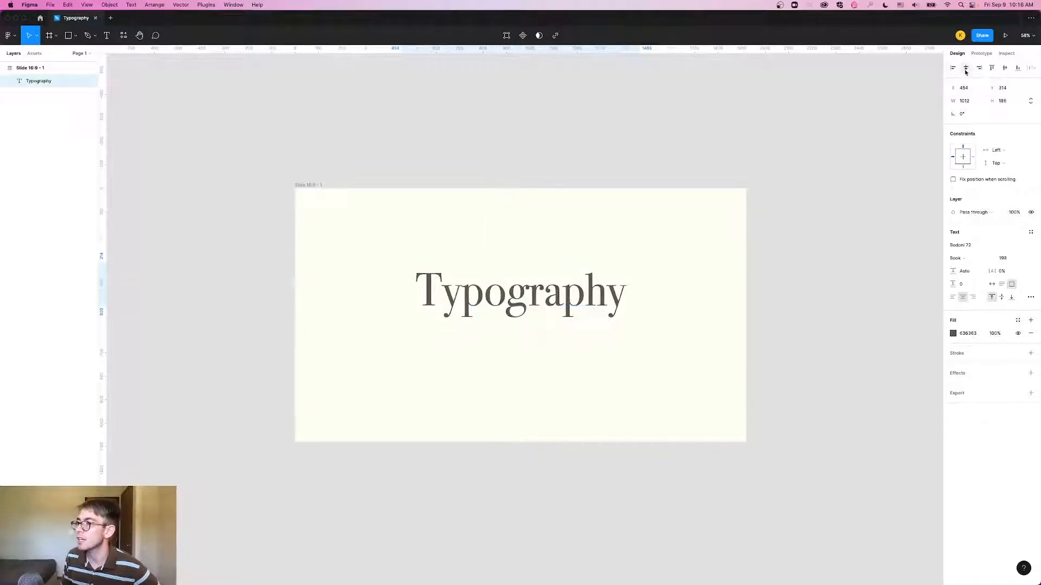
{"action": "left_click", "coordinate": [1006, 69]}
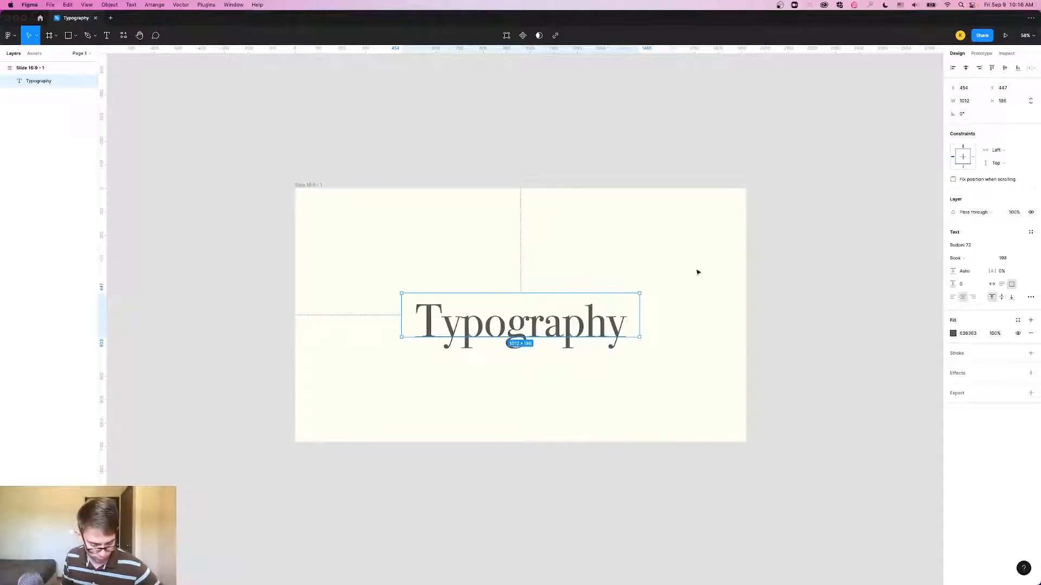
{"action": "key", "text": "super+z"}
{"action": "left_click", "coordinate": [813, 131]}
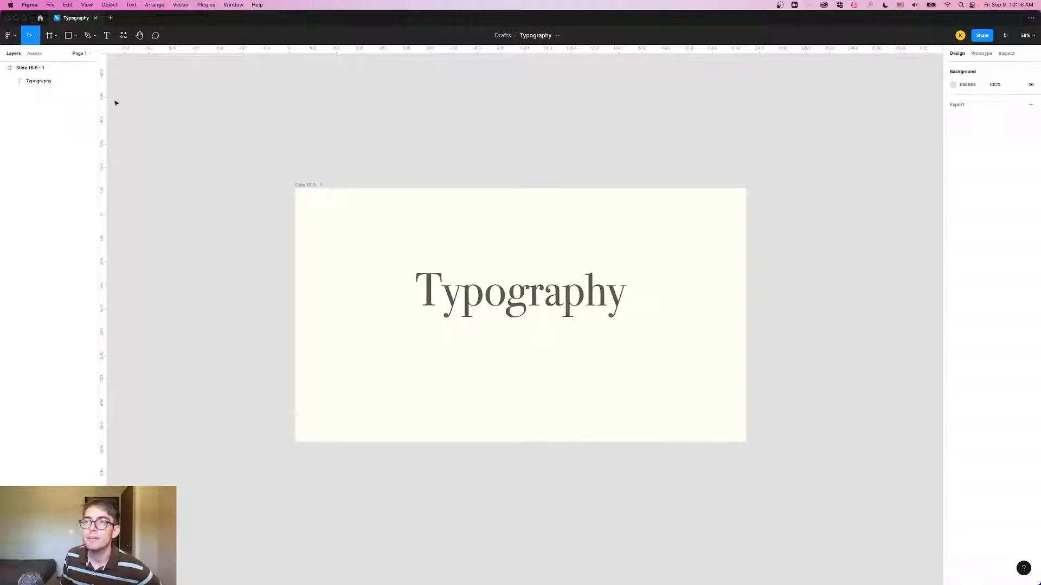
Step: Draw a rectangle about 1204 × 429 over the "Typography" text
{"action": "left_click", "coordinate": [76, 35]}
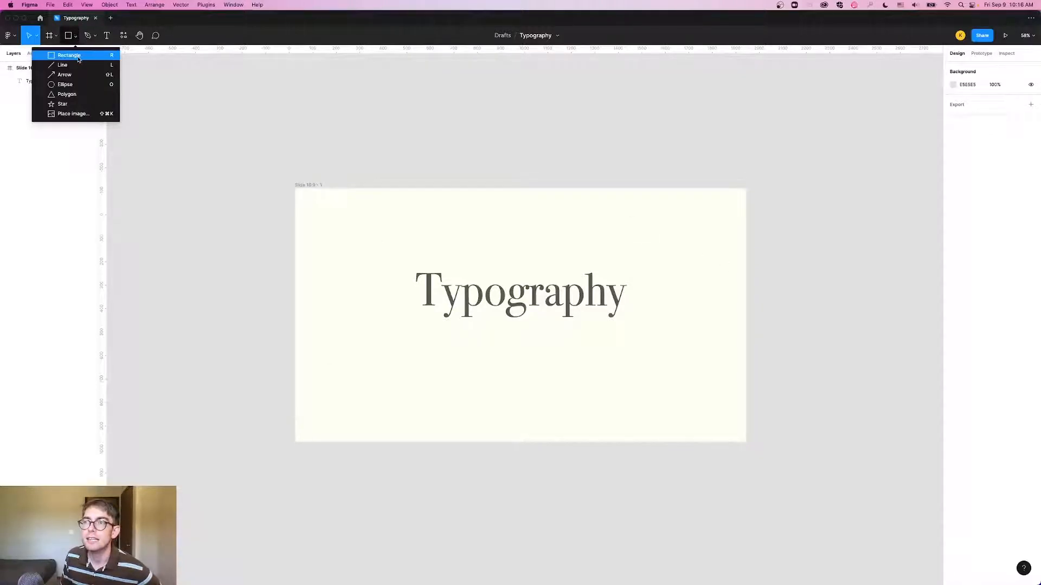
{"action": "left_click", "coordinate": [79, 56]}
{"action": "left_click_drag", "start_coordinate": [397, 252], "coordinate": [681, 353]}
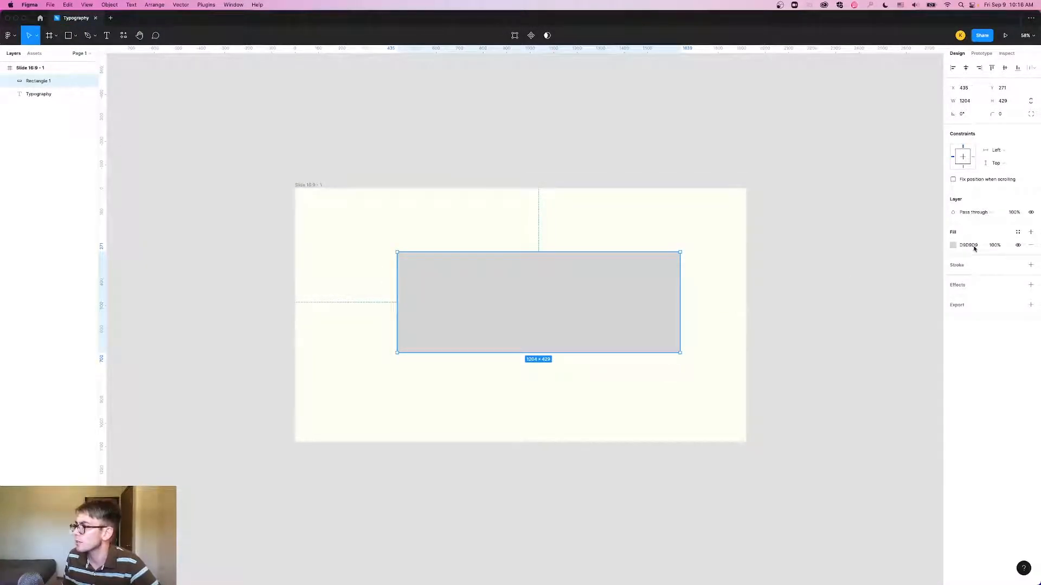
Step: Add an inside stroke of width 6 to the rectangle and set its fill opacity to 0%
{"action": "left_click", "coordinate": [1031, 265]}
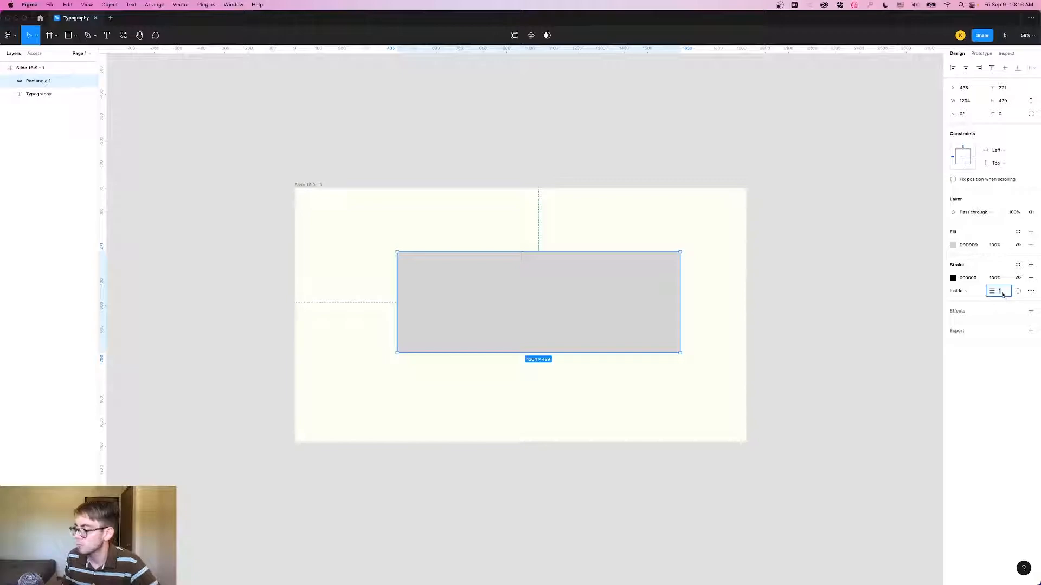
{"action": "type", "text": "5"}
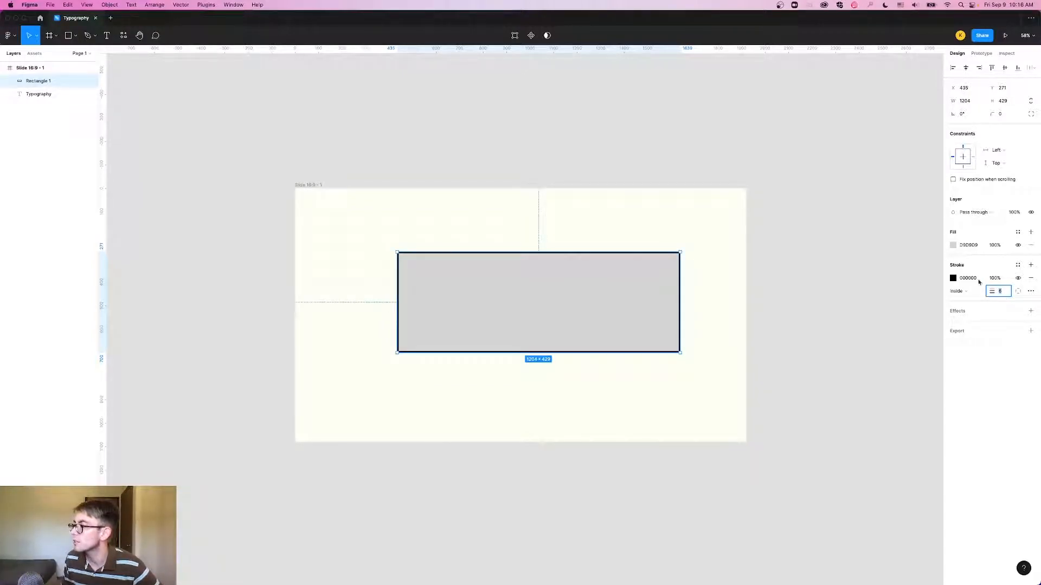
{"action": "left_click", "coordinate": [953, 245]}
{"action": "left_click", "coordinate": [955, 248]}
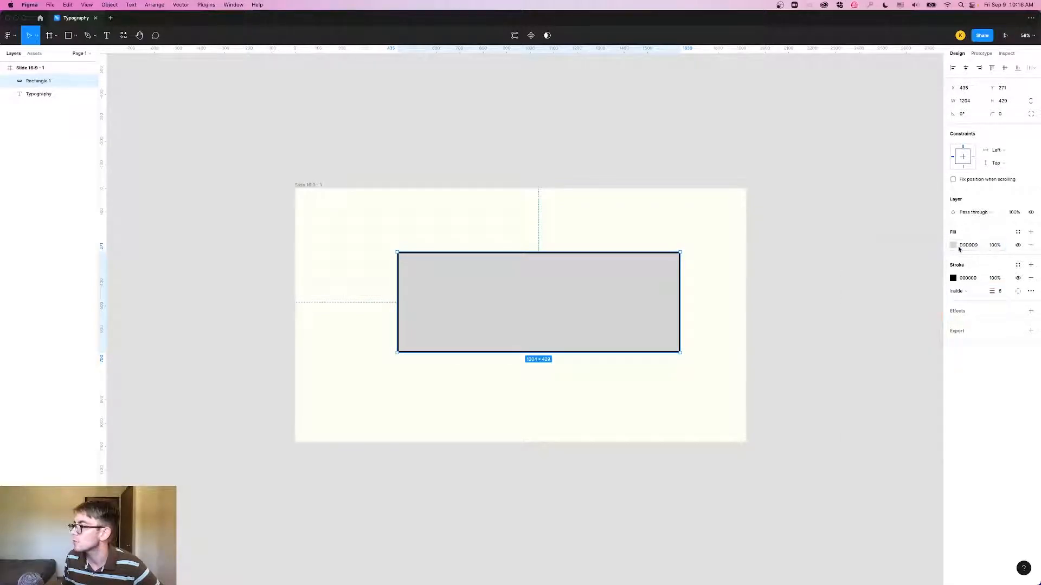
{"action": "type", "text": "0"}
{"action": "key", "text": "Return"}
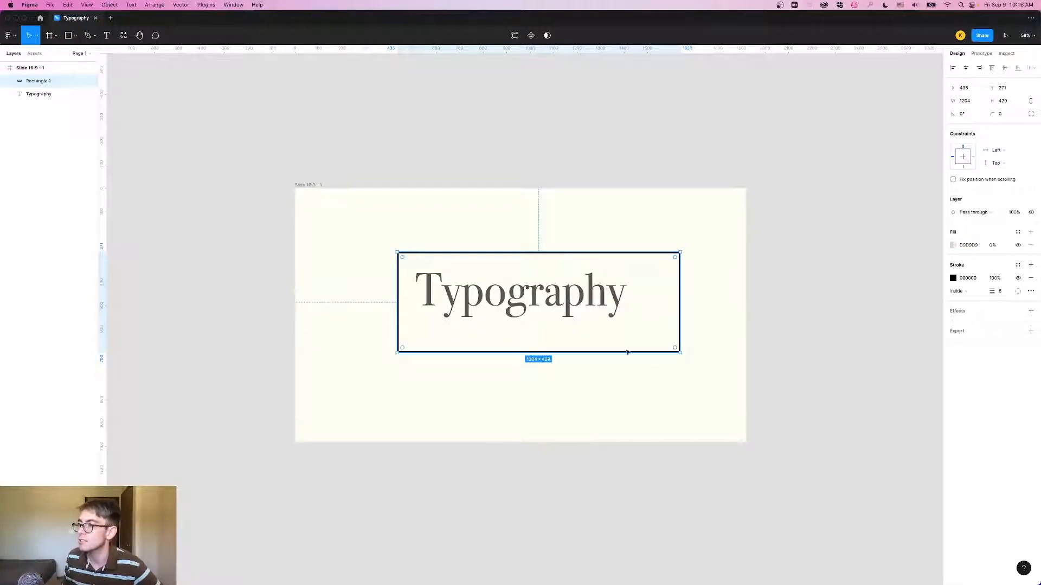
Step: Match the rectangle's stroke color to the "Typography" text by sampling its gray, 636363
{"action": "left_click", "coordinate": [953, 278]}
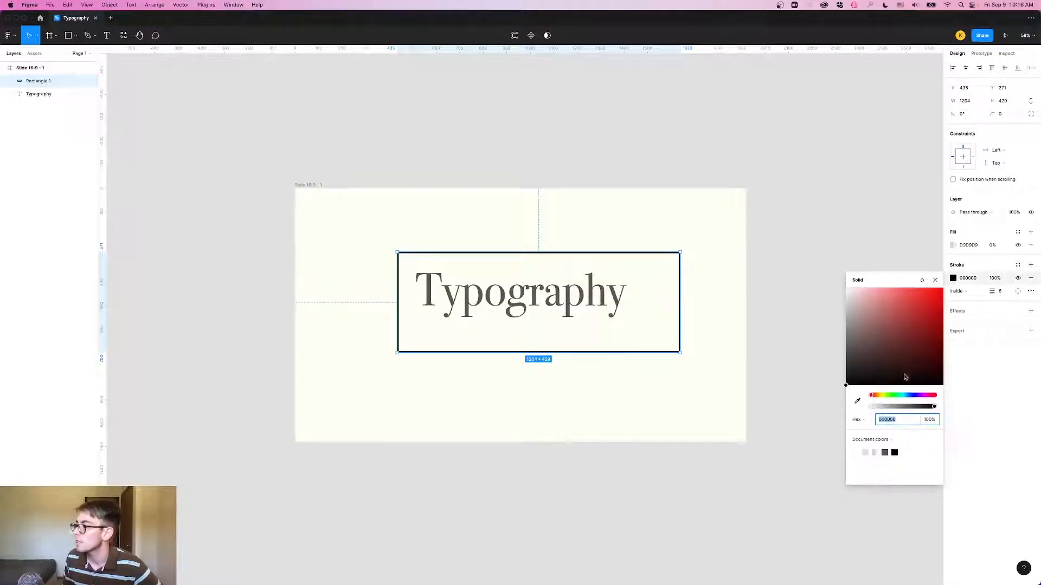
{"action": "left_click", "coordinate": [857, 402]}
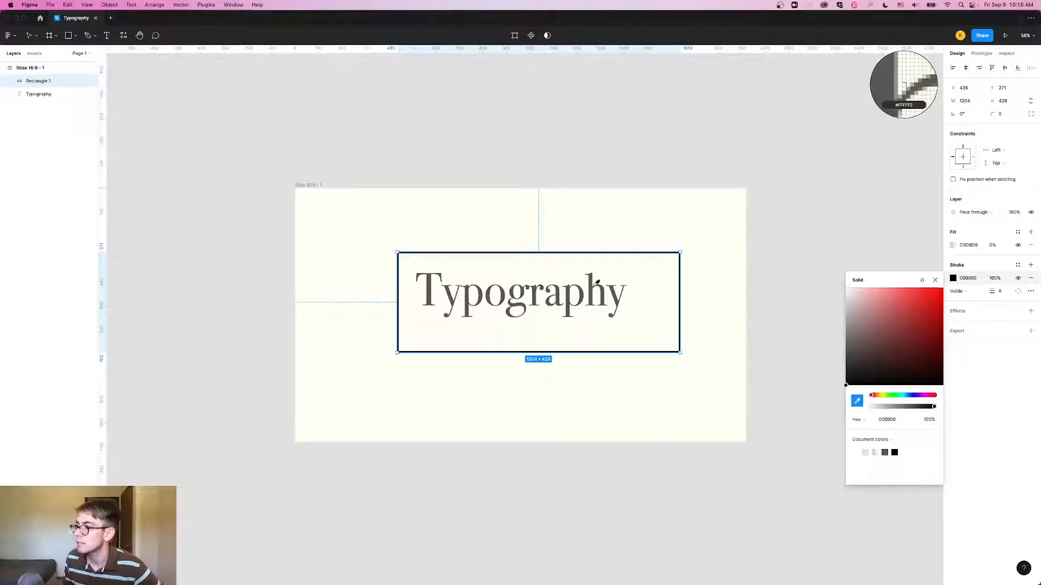
{"action": "left_click", "coordinate": [606, 297]}
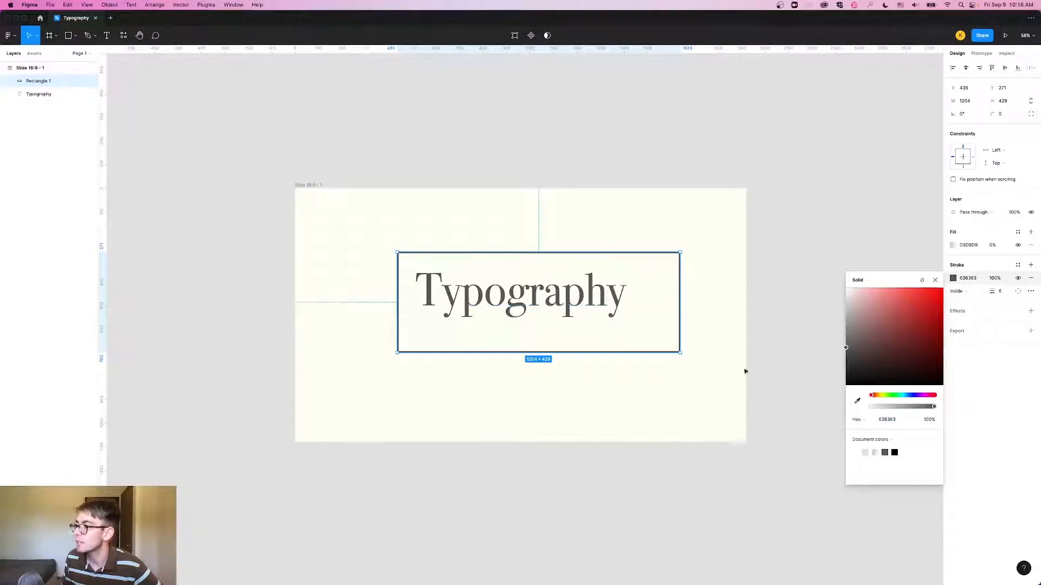
{"action": "left_click", "coordinate": [704, 365]}
Step: Shrink the rectangle to about 1044 × 350 around the text and center it horizontally on the slide
{"action": "left_click", "coordinate": [681, 355]}
{"action": "left_click_drag", "start_coordinate": [681, 353], "coordinate": [643, 334]}
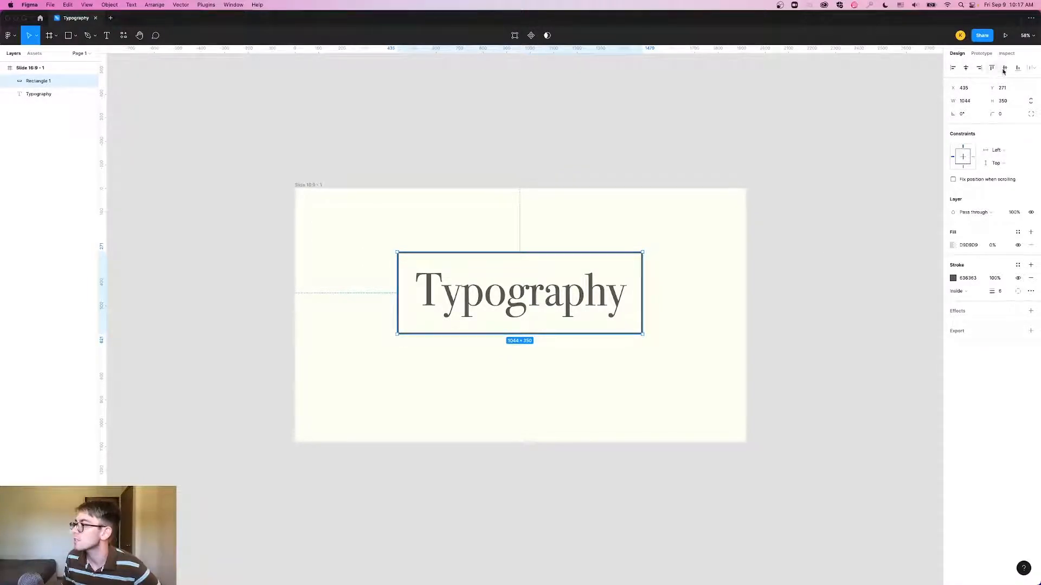
{"action": "left_click", "coordinate": [966, 68]}
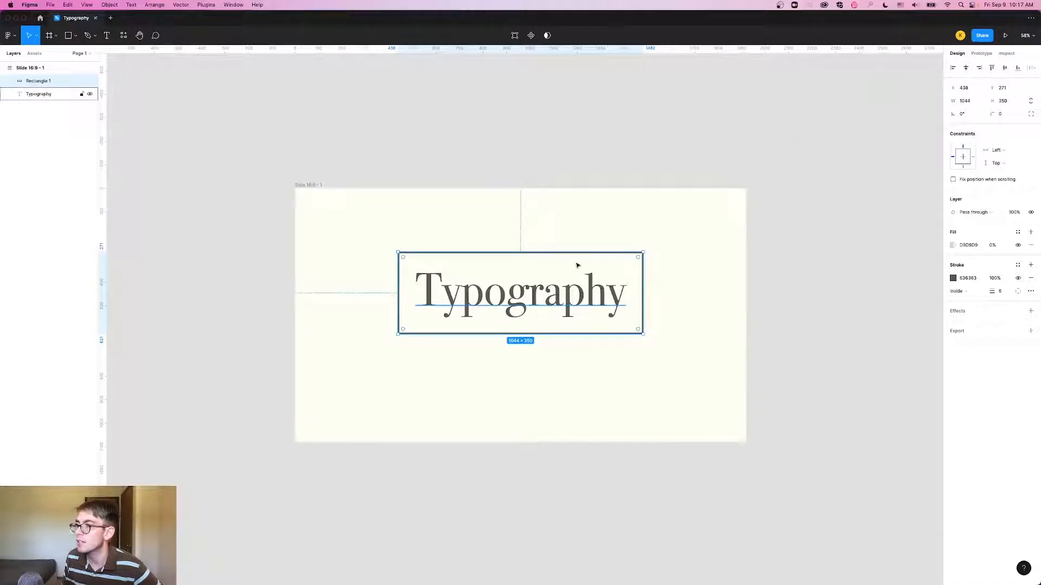
{"action": "left_click", "coordinate": [794, 527]}
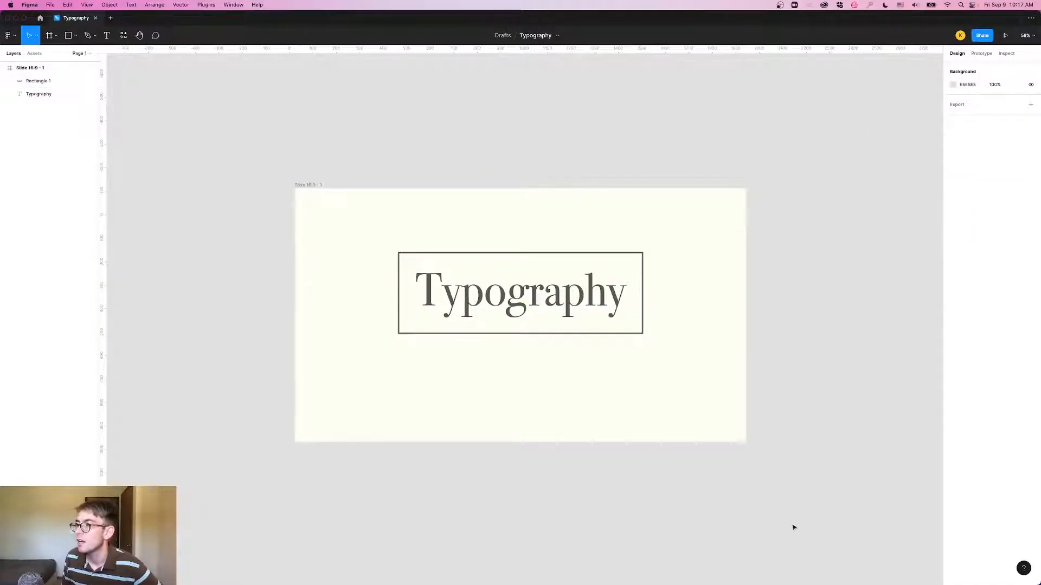
Step: Lower the rectangle's stroke opacity to 30%
{"action": "left_click", "coordinate": [641, 337]}
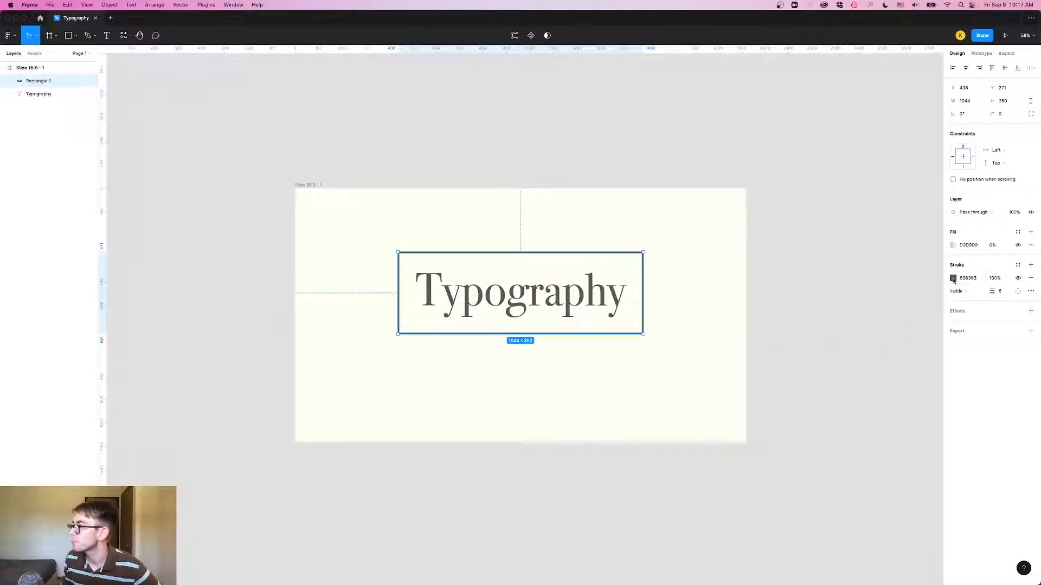
{"action": "left_click", "coordinate": [996, 280]}
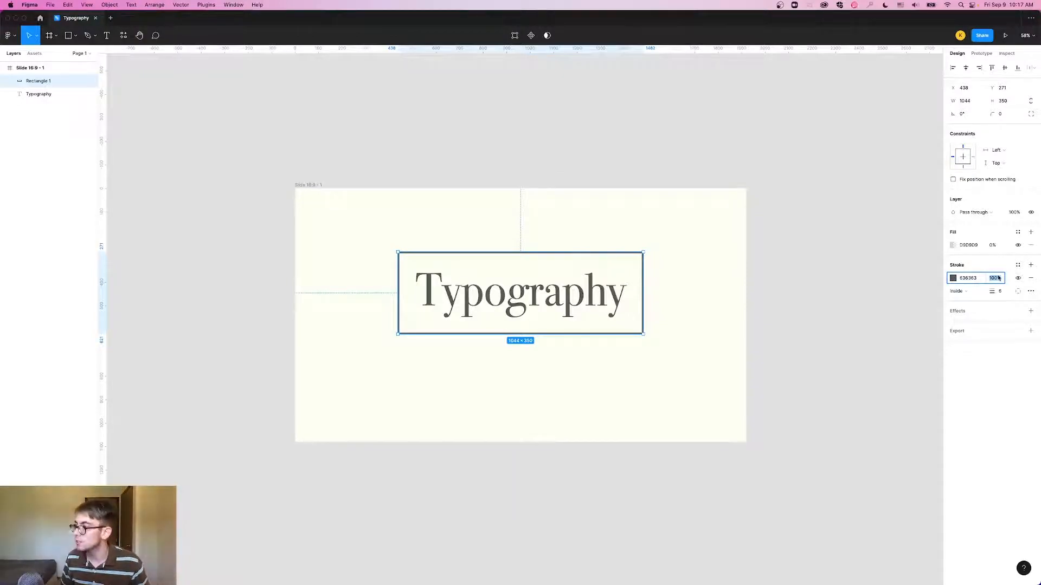
{"action": "type", "text": "80"}
{"action": "key", "text": "Return"}
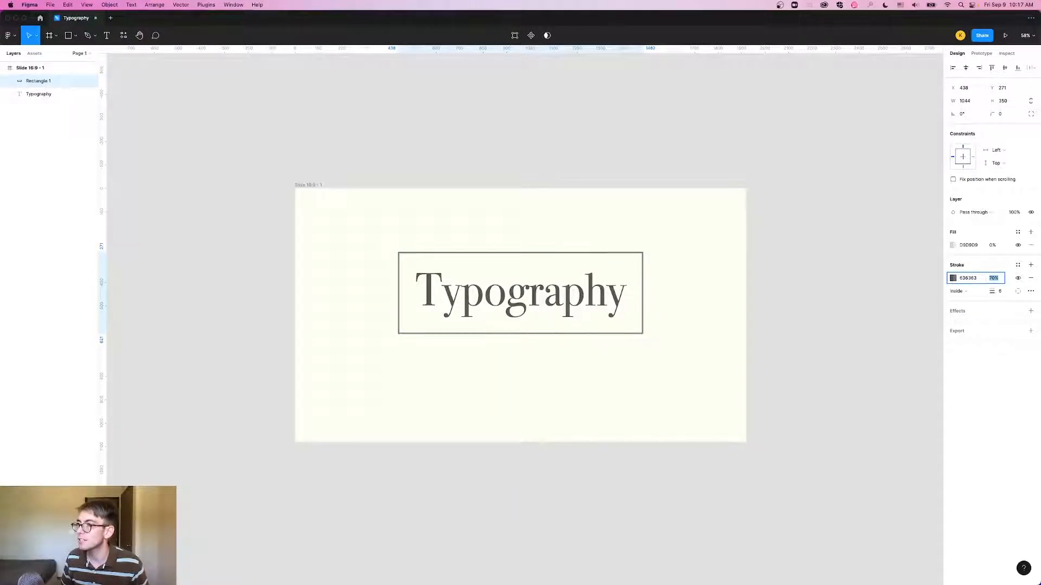
{"action": "type", "text": "40"}
{"action": "key", "text": "Return"}
{"action": "type", "text": "30"}
{"action": "key", "text": "Return"}
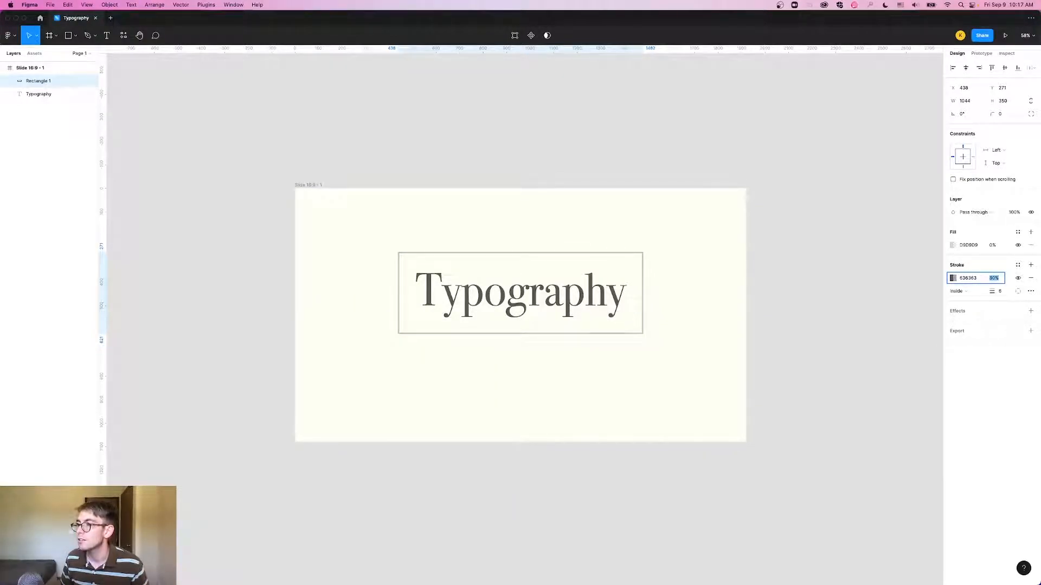
Step: Switch to Firefox to review the Welcome page script in the "Typography video scripts" document, and return to the Figma slide
{"action": "left_click", "coordinate": [270, 166]}
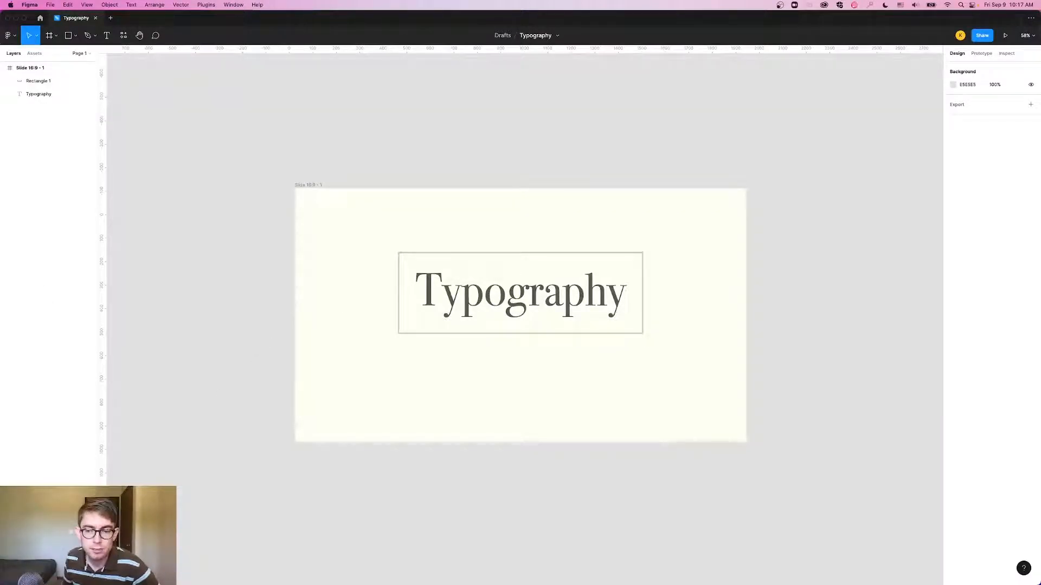
{"action": "key", "text": "super+Tab"}
{"action": "left_click", "coordinate": [217, 94]}
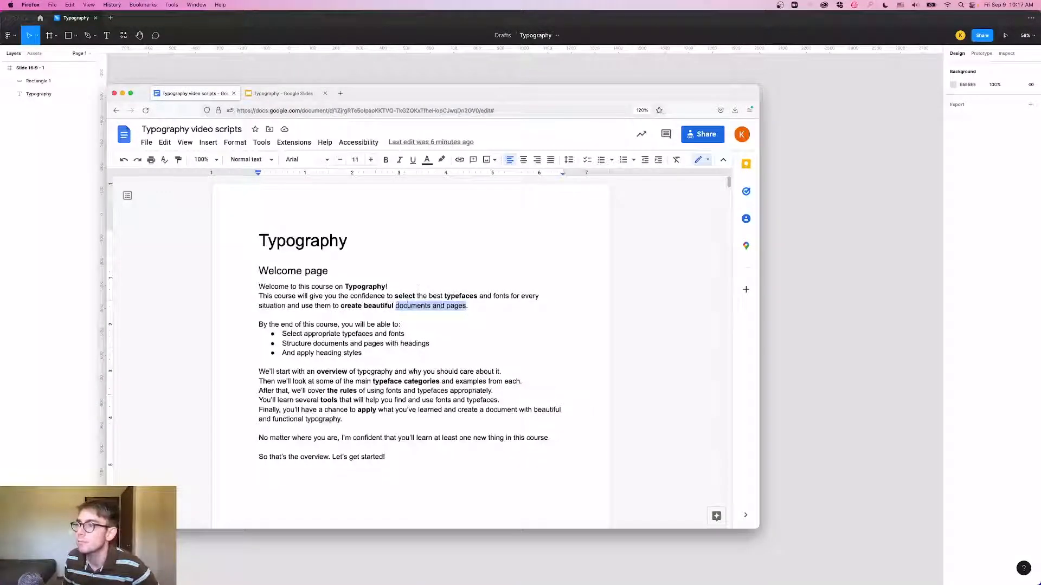
{"action": "left_click", "coordinate": [383, 305]}
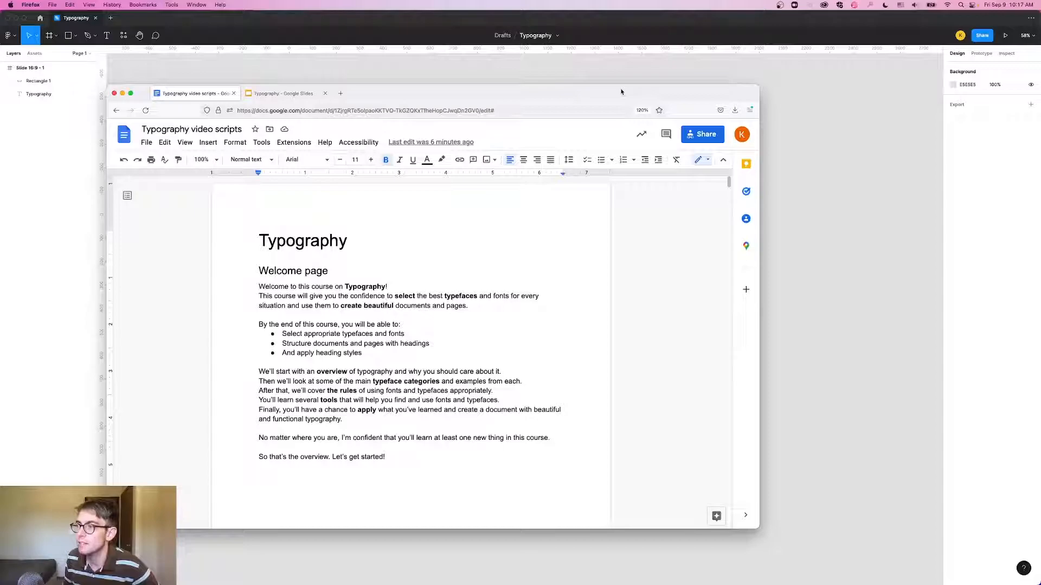
{"action": "left_click", "coordinate": [123, 94]}
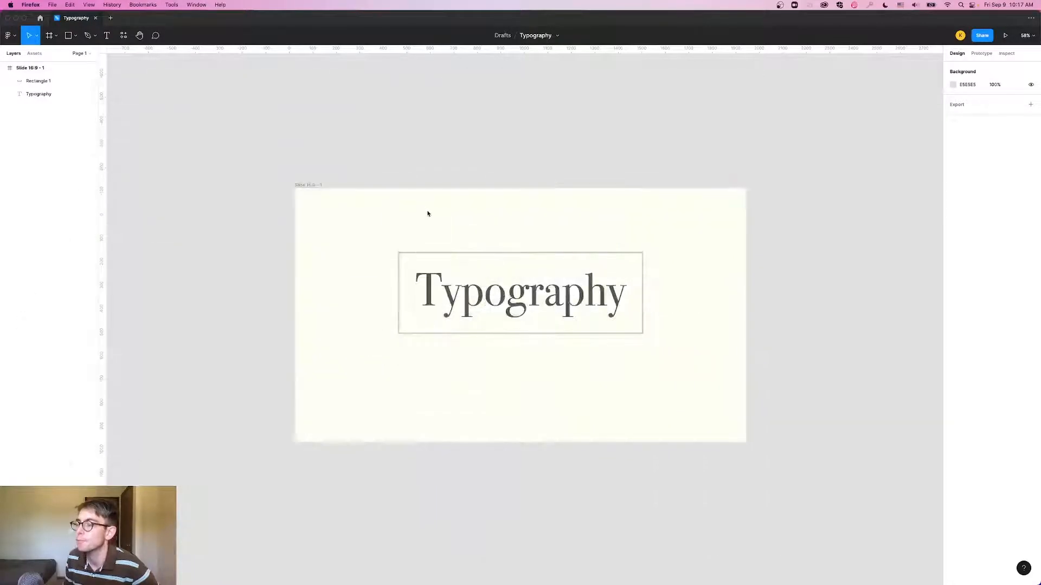
{"action": "left_click", "coordinate": [428, 213]}
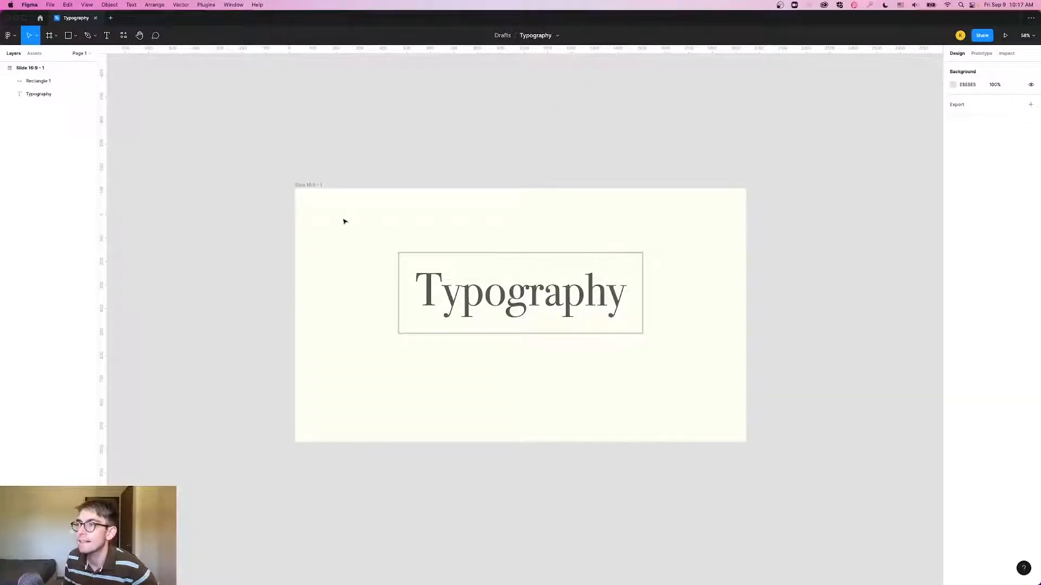
Step: Rename the "Slide 16:9 - 1" frame as "Title slide"
{"action": "left_click", "coordinate": [42, 68]}
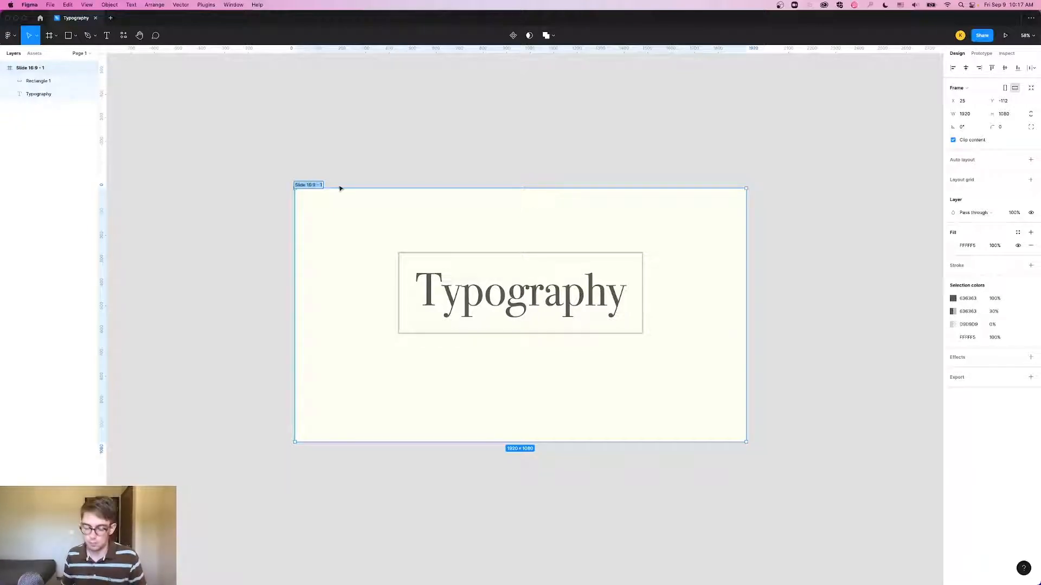
{"action": "double_click", "coordinate": [311, 185]}
{"action": "type", "text": "Title slide"}
{"action": "key", "text": "Return"}
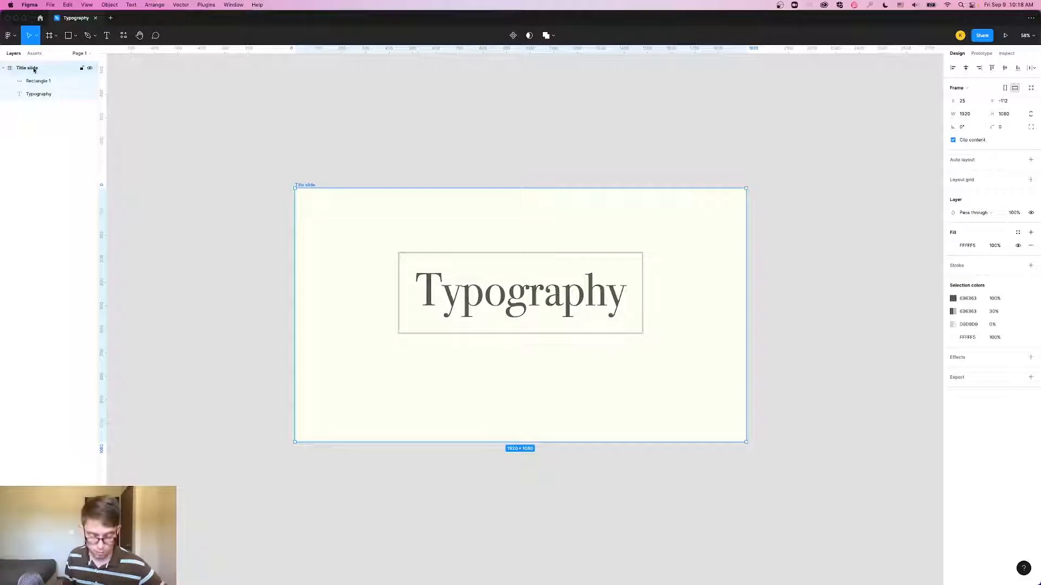
Step: Duplicate the "Title slide" frame and rename the copy as "Slide 2"
{"action": "key", "text": "super+d"}
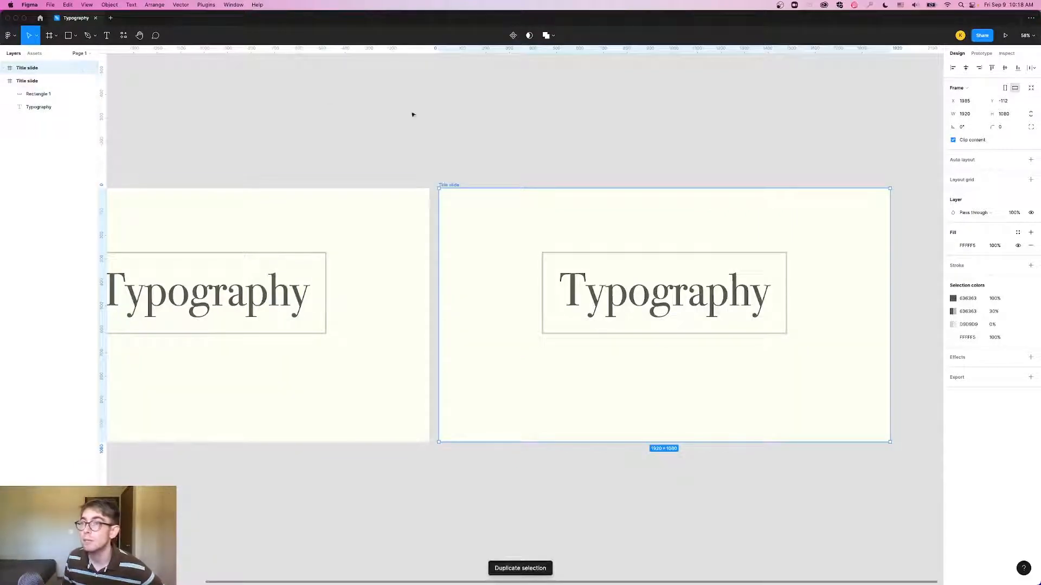
{"action": "left_click", "coordinate": [29, 81]}
{"action": "left_click", "coordinate": [454, 185]}
{"action": "double_click", "coordinate": [454, 185]}
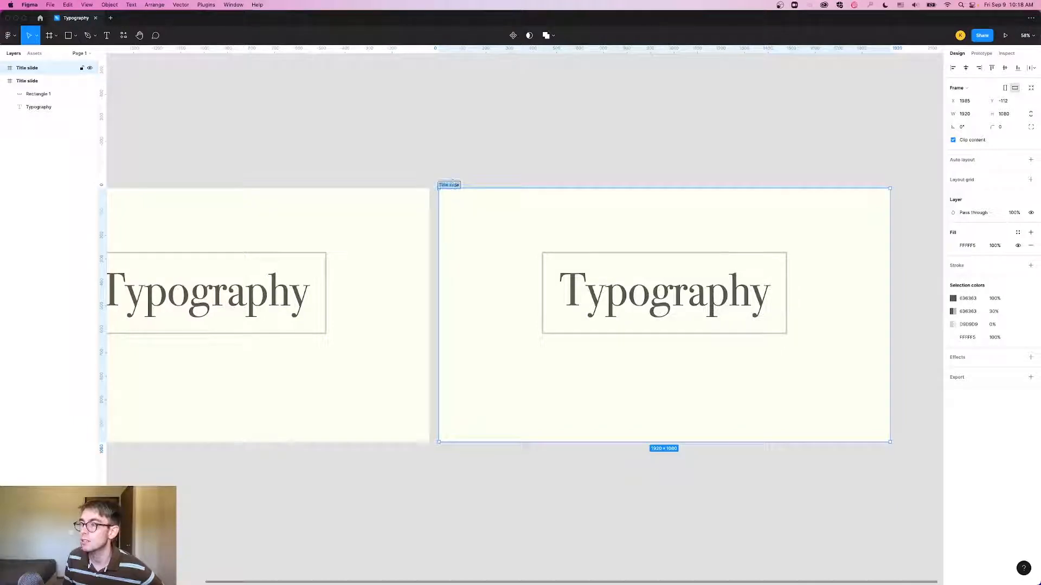
{"action": "type", "text": "Slide 2"}
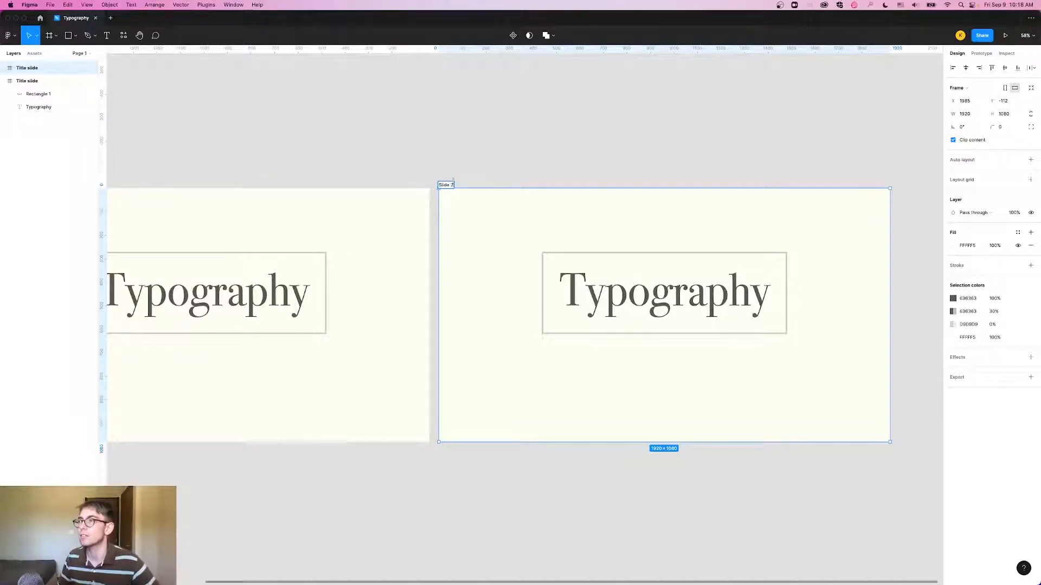
{"action": "left_click", "coordinate": [600, 123]}
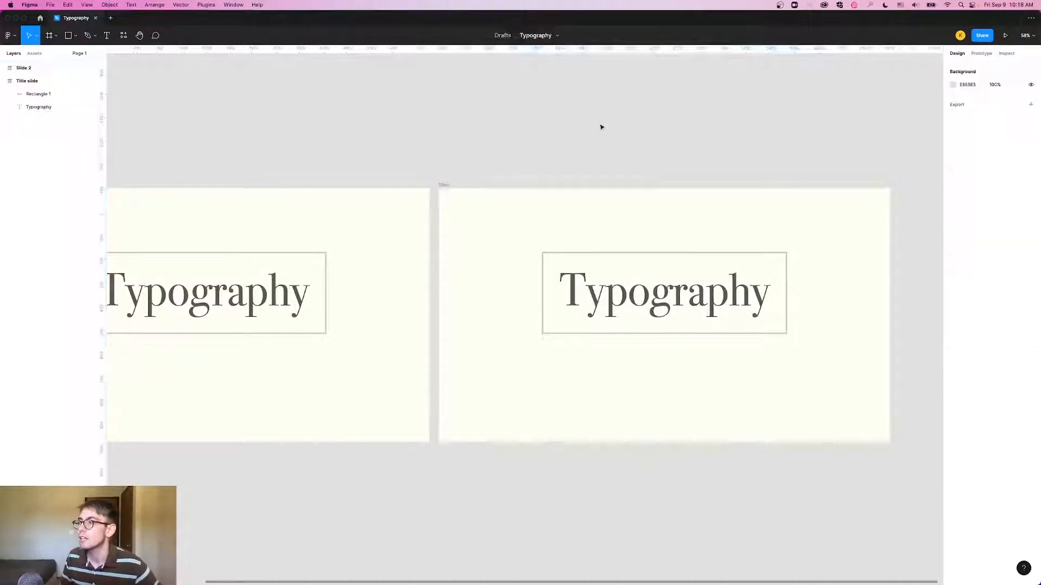
Step: Delete the outlined rectangle around the "Typography" text on Slide 2
{"action": "left_click", "coordinate": [731, 281]}
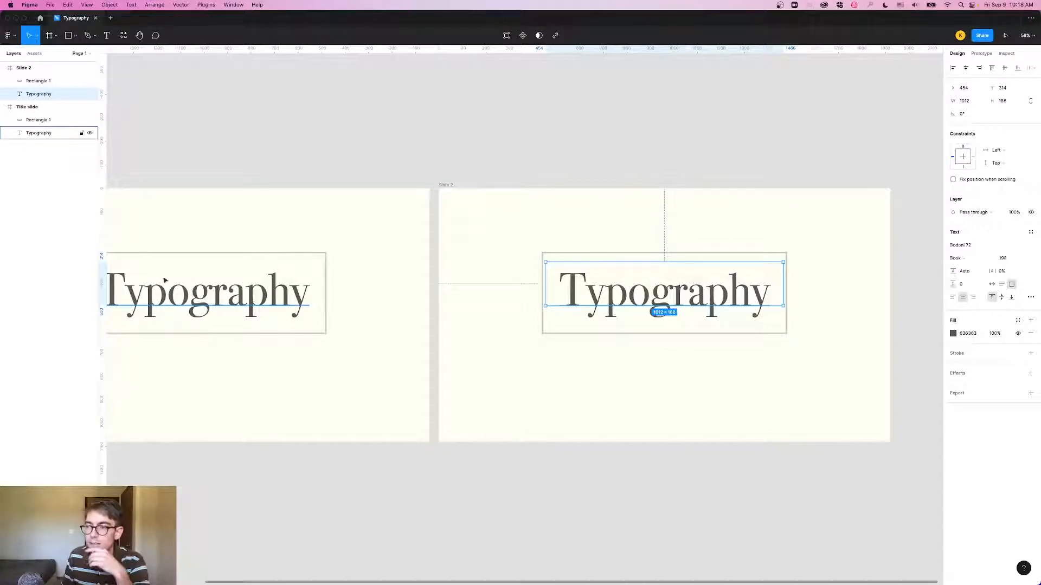
{"action": "left_click_drag", "start_coordinate": [232, 466], "coordinate": [423, 467]}
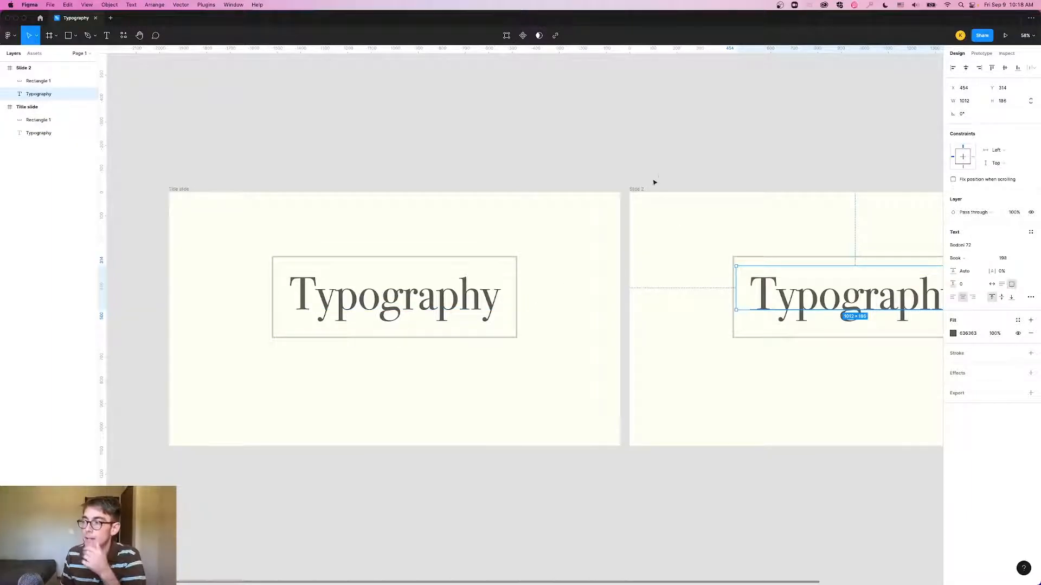
{"action": "left_click_drag", "start_coordinate": [676, 162], "coordinate": [391, 144]}
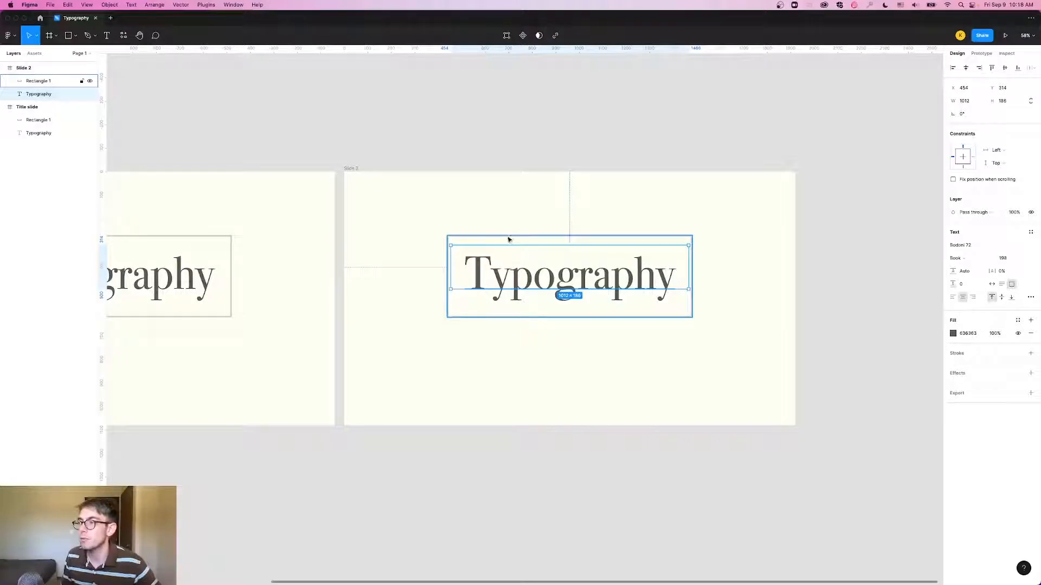
{"action": "left_click", "coordinate": [480, 318]}
{"action": "key", "text": "Delete"}
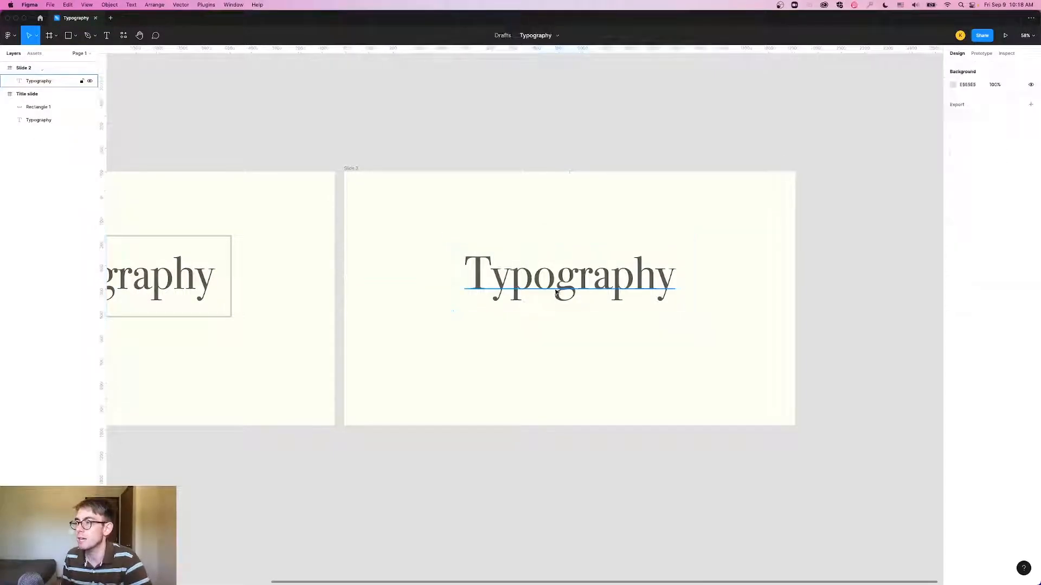
Step: Replace the "Typography" text on Slide 2 with "Select typefaces"
{"action": "left_click", "coordinate": [547, 280]}
{"action": "double_click", "coordinate": [548, 280]}
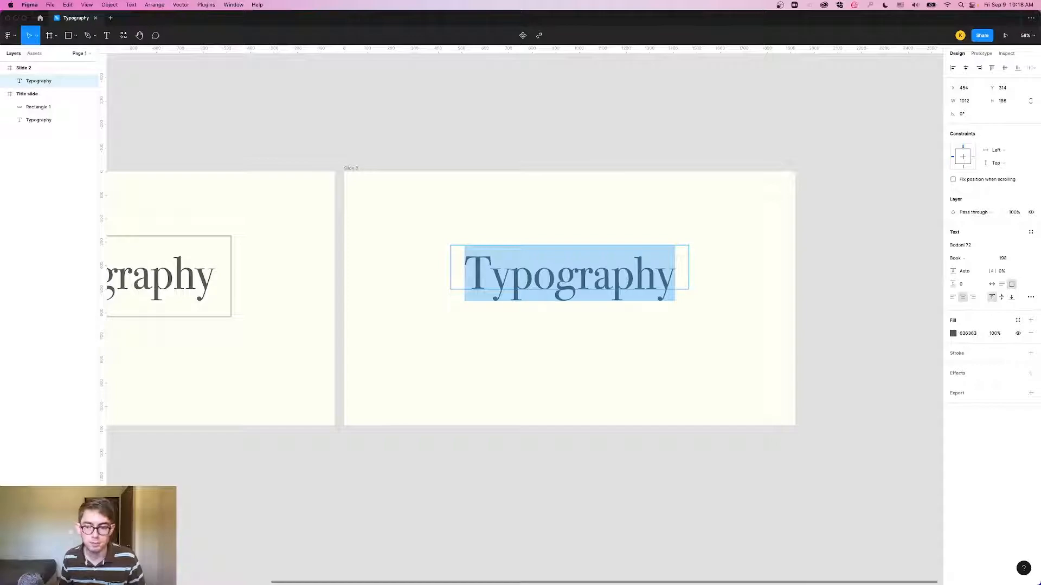
{"action": "left_click_drag", "start_coordinate": [0, 189], "coordinate": [0, 189]}
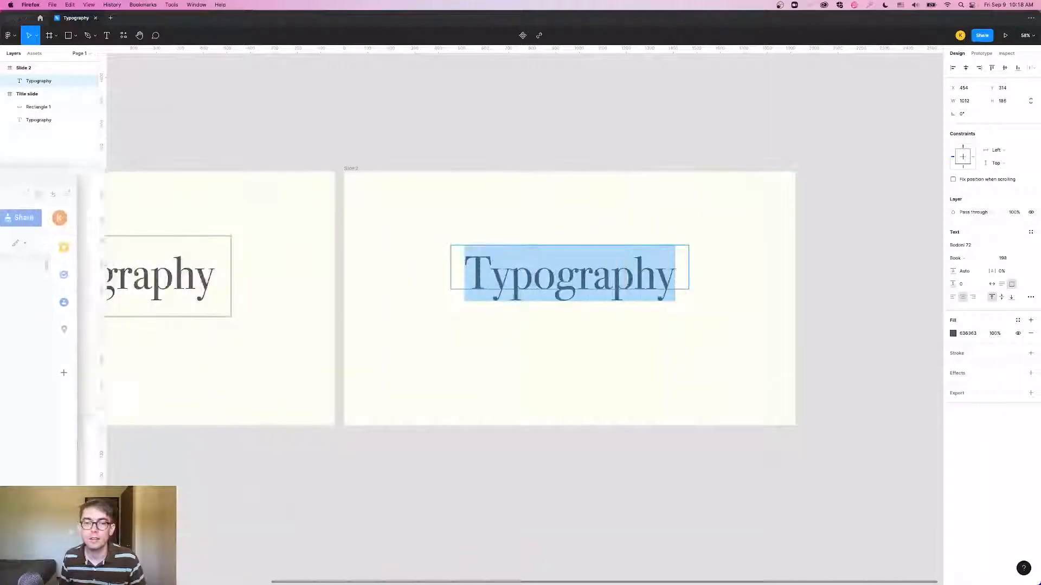
{"action": "left_click", "coordinate": [578, 267]}
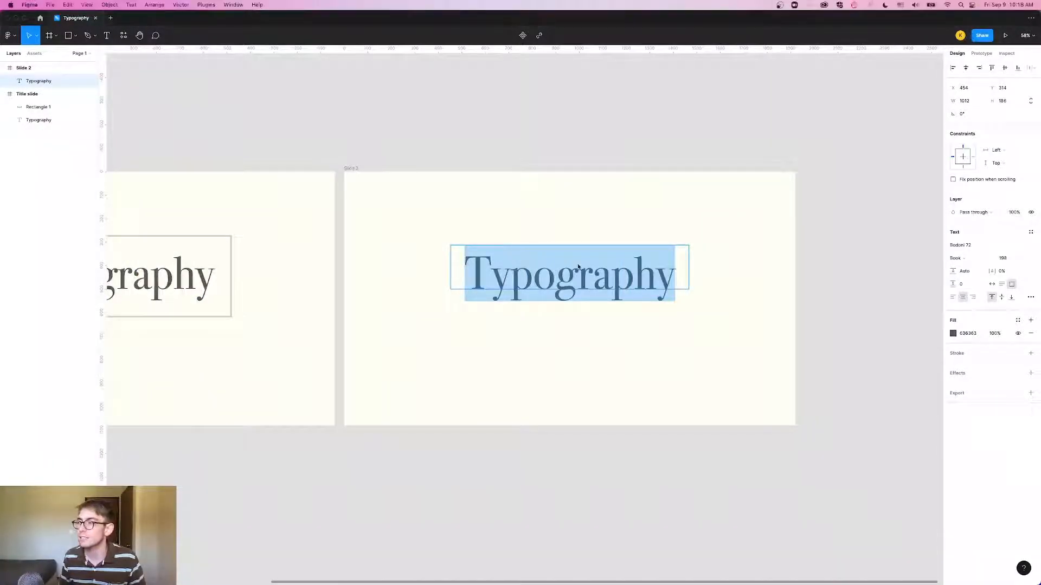
{"action": "type", "text": "Selec"}
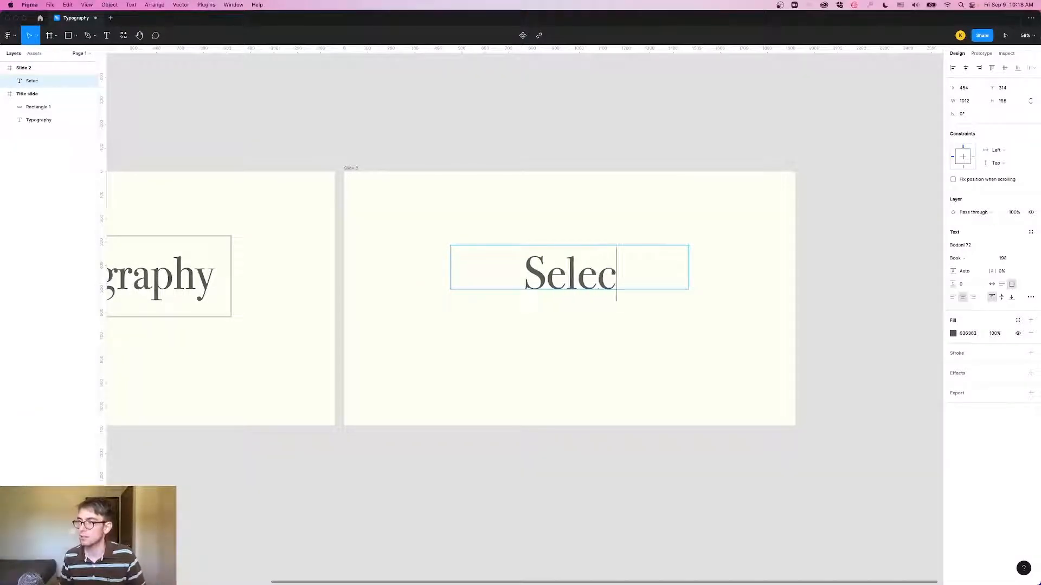
{"action": "type", "text": "t Type"}
{"action": "key", "text": "BackSpace"}
{"action": "key", "text": "BackSpace"}
{"action": "key", "text": "BackSpace"}
{"action": "key", "text": "BackSpace"}
{"action": "type", "text": "ty"}
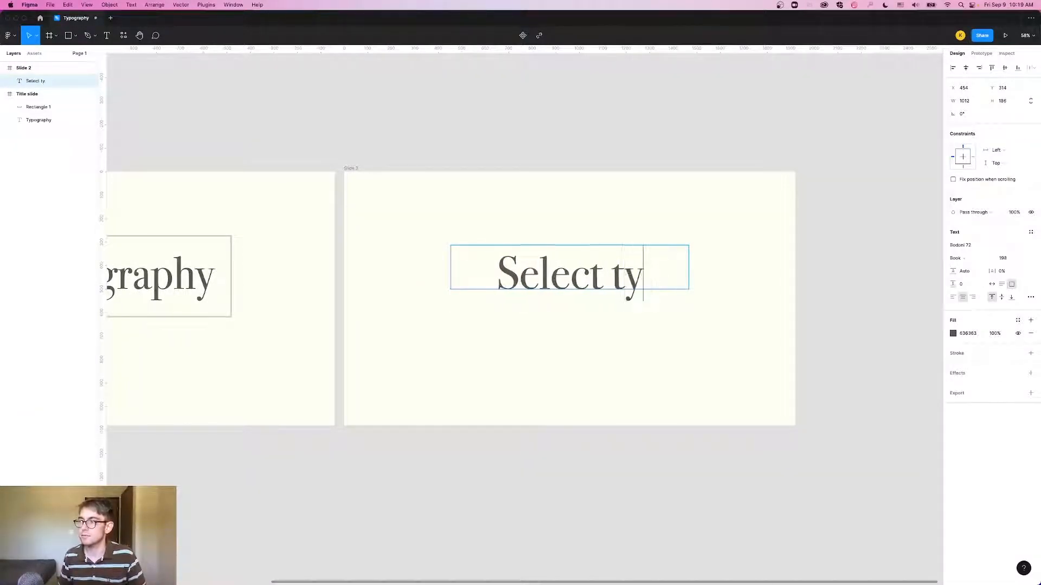
{"action": "type", "text": "pefaces"}
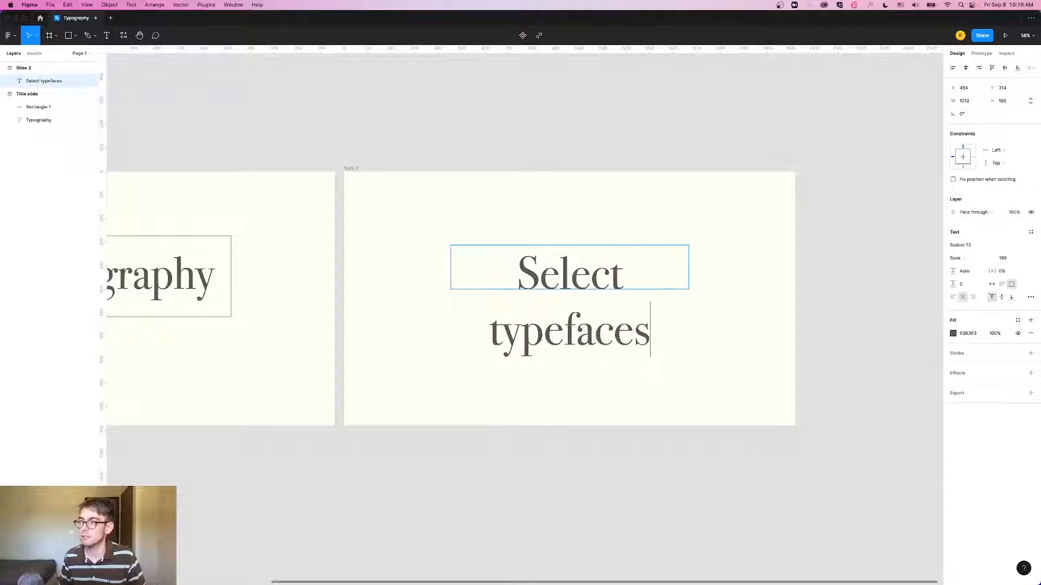
{"action": "key", "text": "Escape"}
Step: Reduce the font size of the "Select typefaces" text to 138 so it fits on one line
{"action": "double_click", "coordinate": [567, 275]}
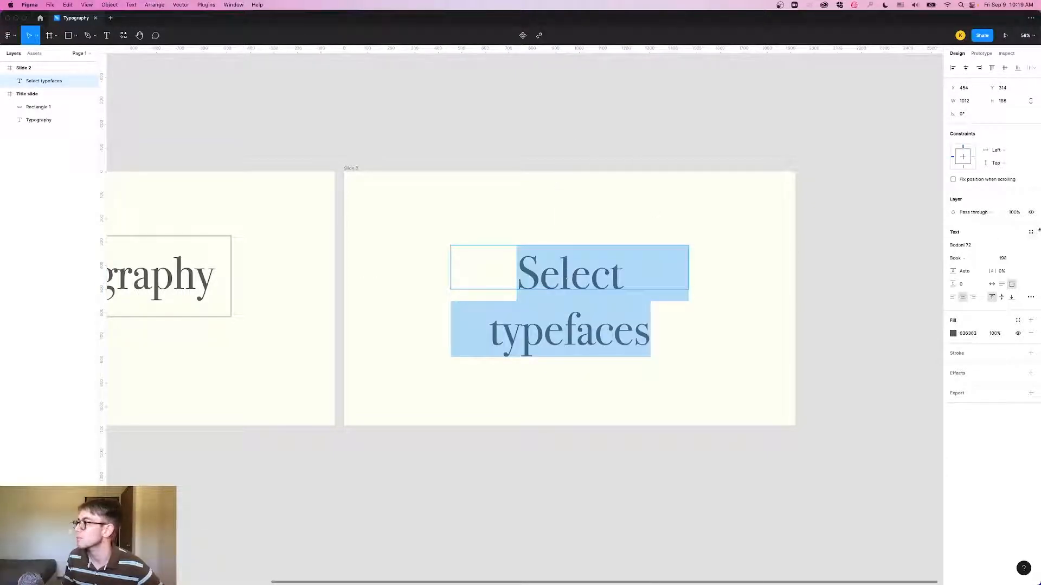
{"action": "left_click", "coordinate": [1004, 259]}
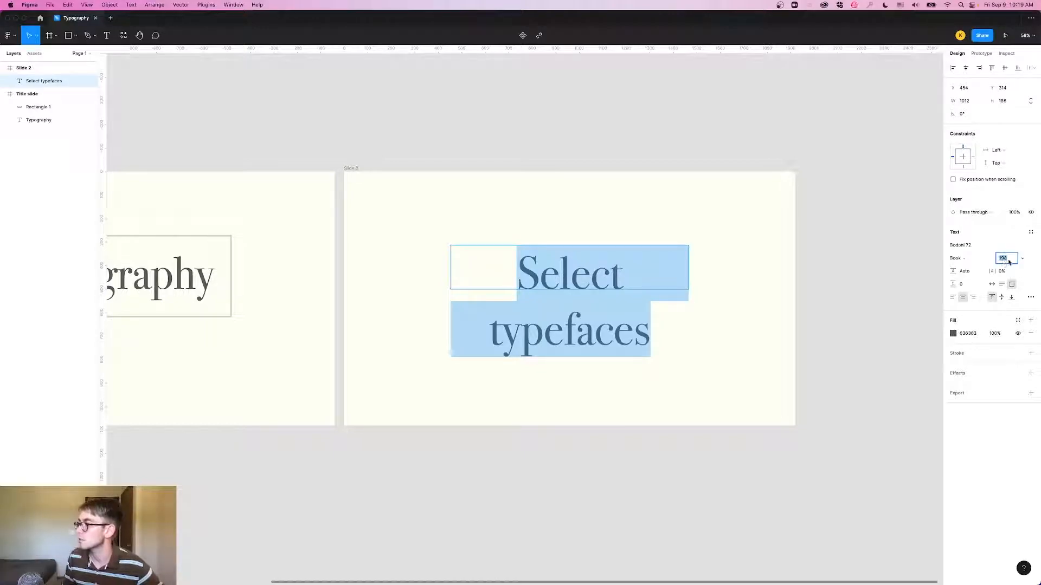
{"action": "type", "text": "158"}
{"action": "key", "text": "Return"}
{"action": "key", "text": "shift+Down"}
{"action": "key", "text": "shift+Down"}
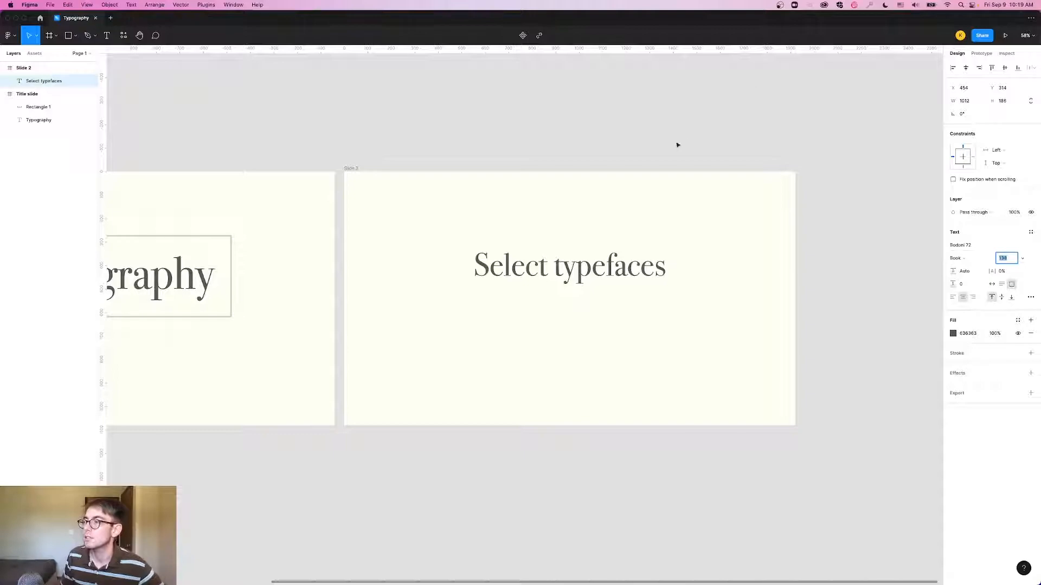
{"action": "key", "text": "Escape"}
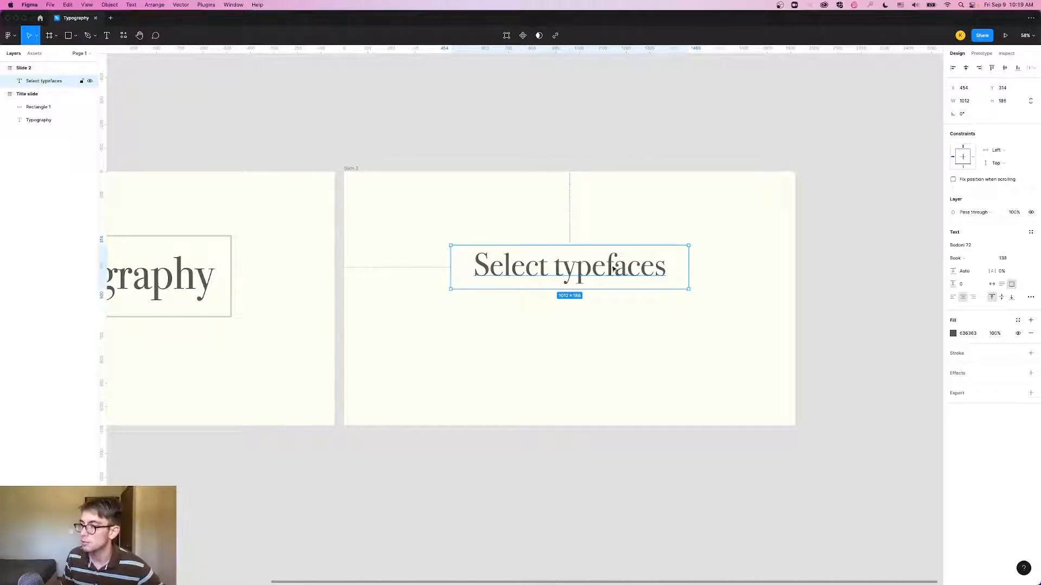
Step: Place a copy of the "Select typefaces" text directly below it at about Y 471 and change its wording to "Create beautifully"
{"action": "key", "text": "super+d"}
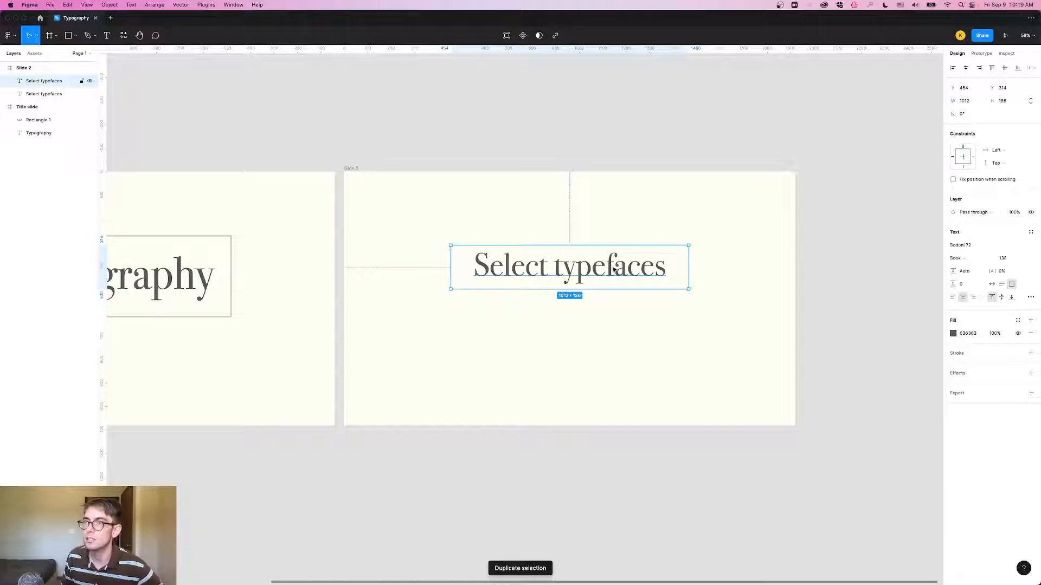
{"action": "key", "text": "super+z"}
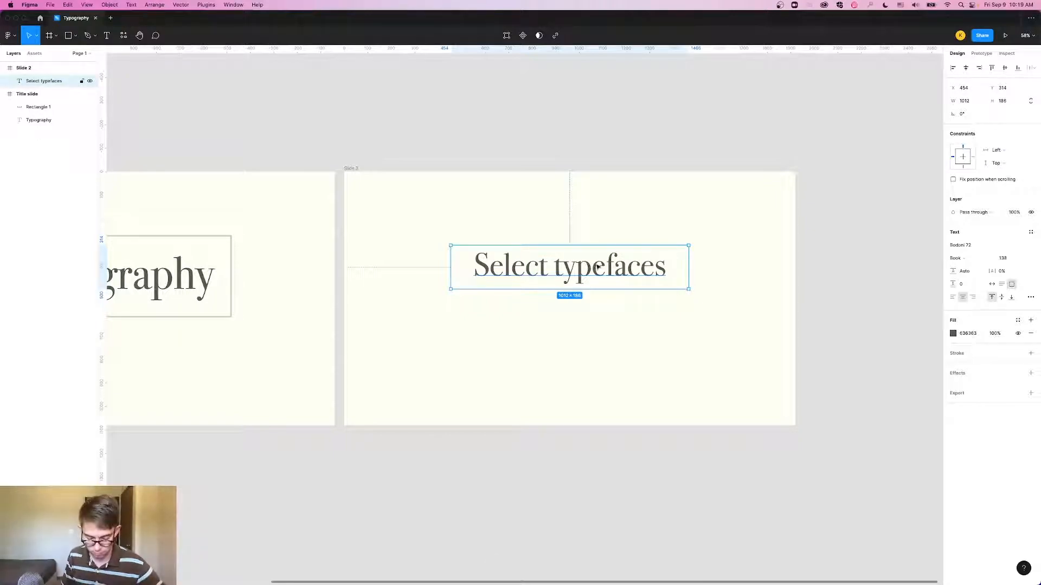
{"action": "key", "text": "super+v"}
{"action": "left_click_drag", "start_coordinate": [584, 281], "coordinate": [580, 309]}
{"action": "key", "text": "Return"}
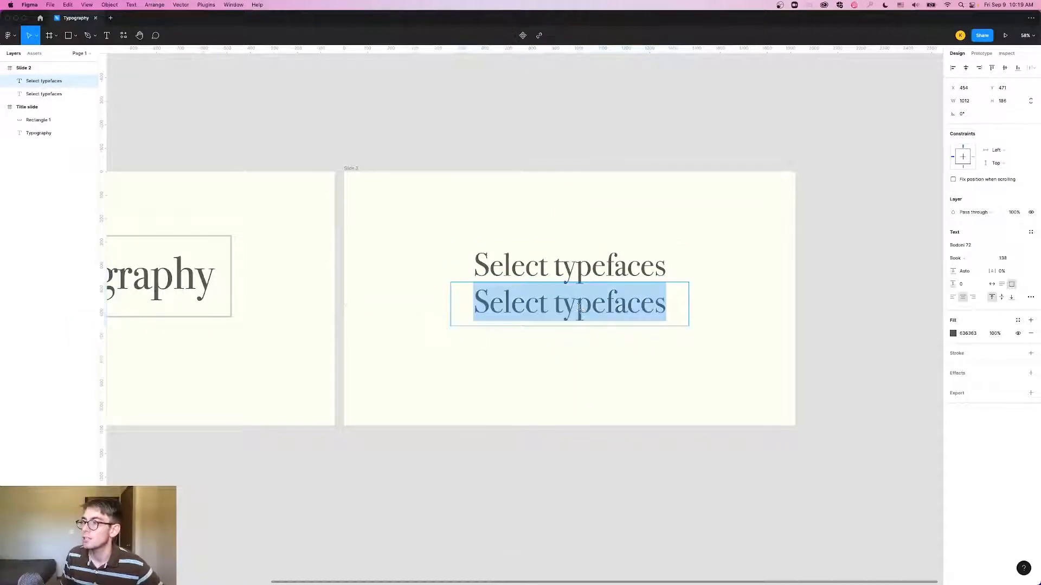
{"action": "type", "text": "Create"}
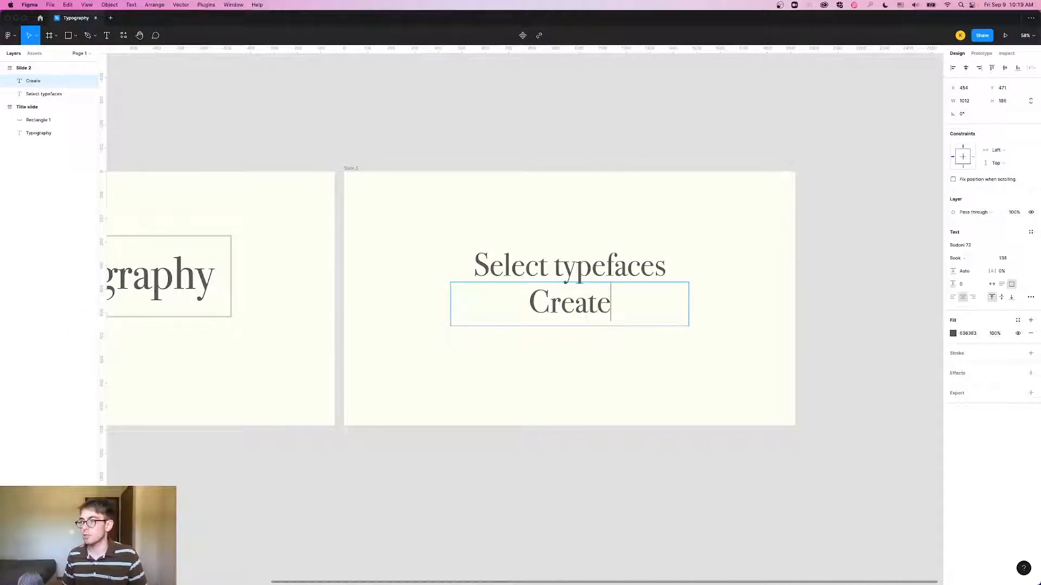
{"action": "type", "text": " beautif"}
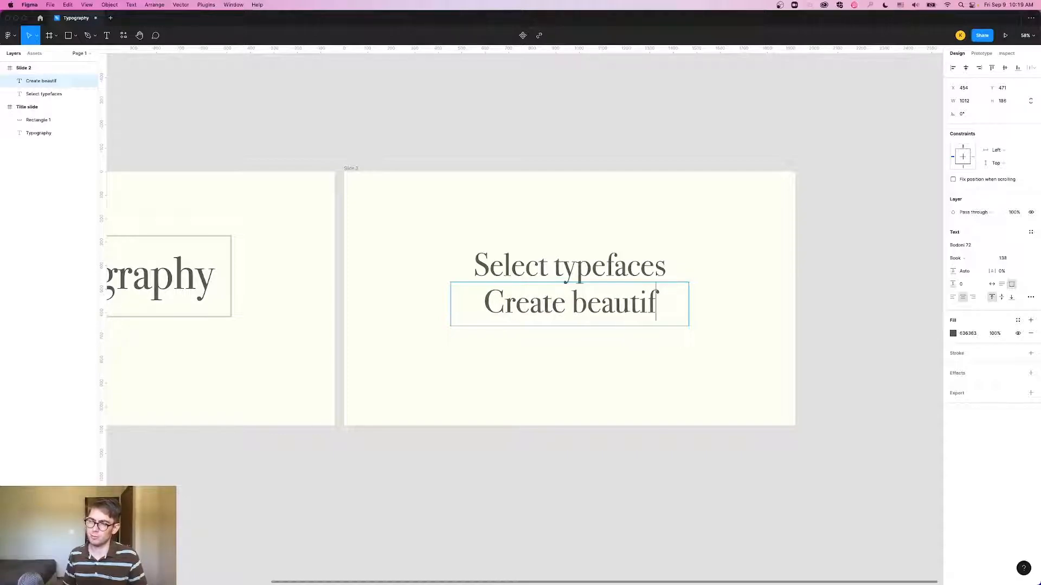
{"action": "type", "text": "ully"}
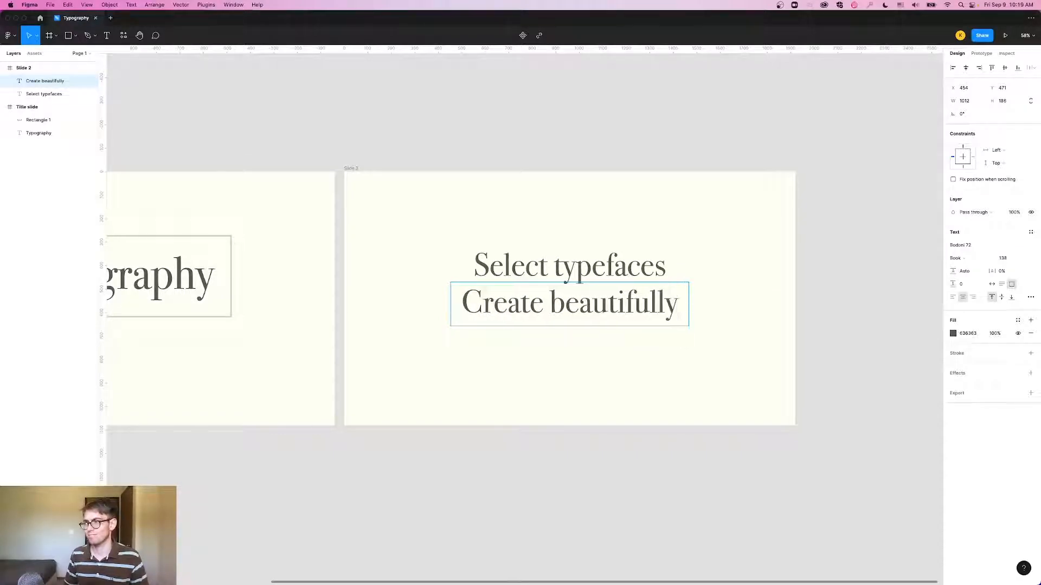
{"action": "key", "text": "Escape"}
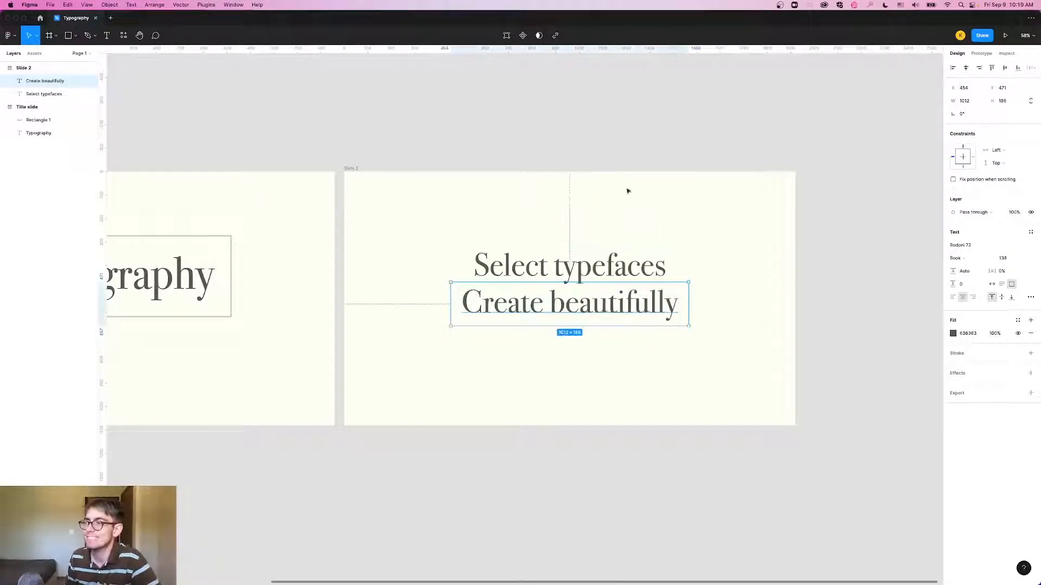
{"action": "left_click", "coordinate": [673, 230]}
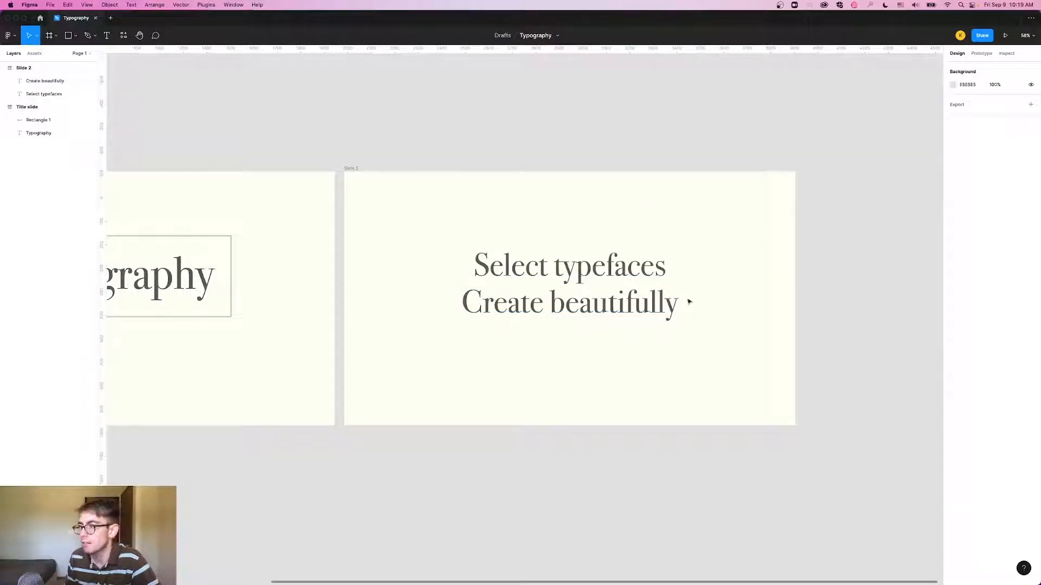
Step: Move the "Select typefaces" text slightly up on Slide 2 to widen the gap above "Create beautifully"
{"action": "left_click_drag", "start_coordinate": [650, 274], "coordinate": [629, 268]}
{"action": "left_click", "coordinate": [650, 401]}
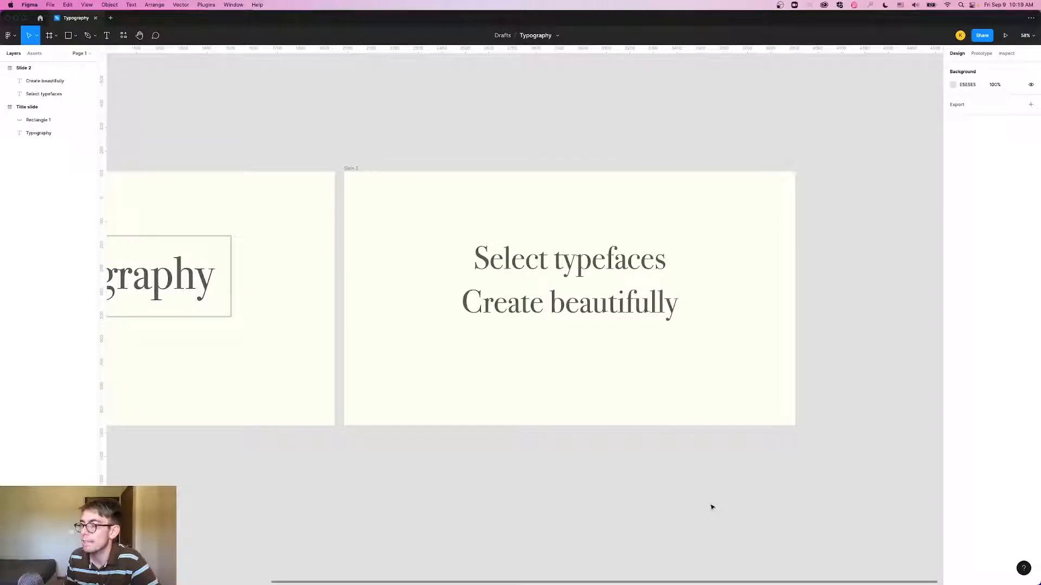
{"action": "left_click_drag", "start_coordinate": [404, 455], "coordinate": [599, 444]}
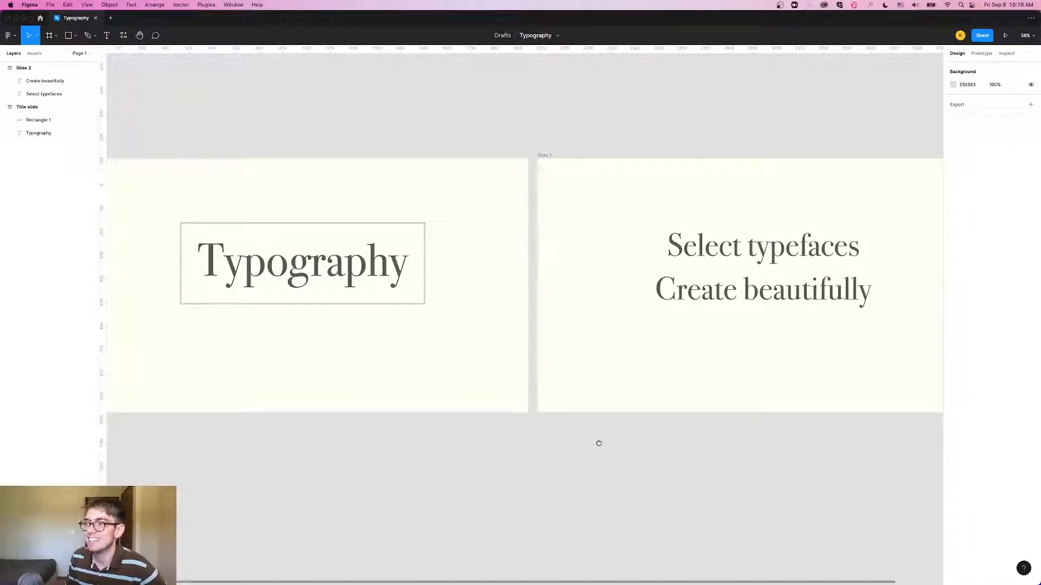
Step: Left-align the text within both the "Select typefaces" and "Create beautifully" text boxes on Slide 2
{"action": "left_click_drag", "start_coordinate": [598, 443], "coordinate": [339, 434]}
{"action": "left_click_drag", "start_coordinate": [614, 425], "coordinate": [776, 421]}
{"action": "scroll", "coordinate": [365, 304], "scroll_direction": "left", "scroll_amount": 4}
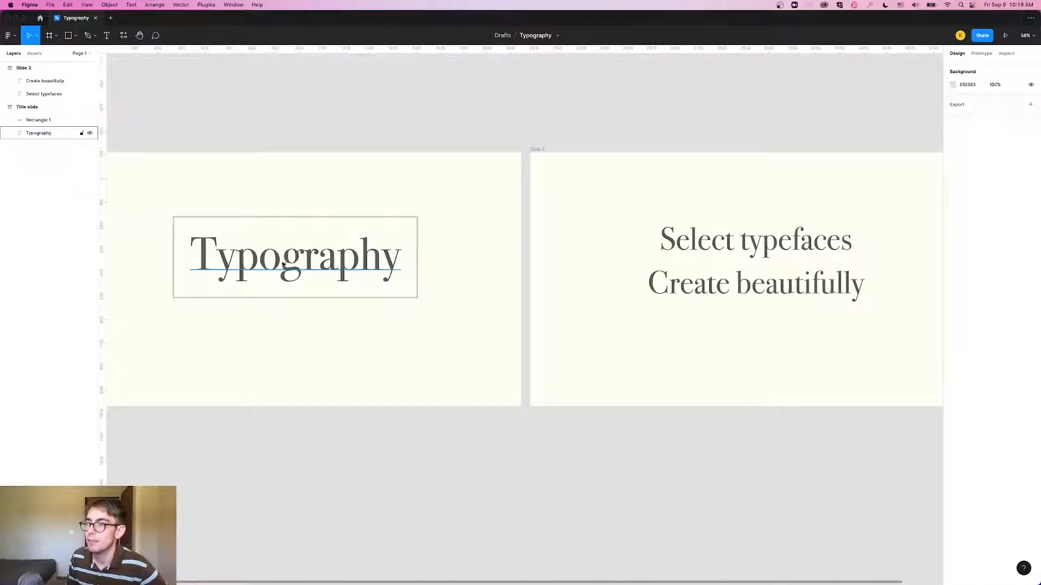
{"action": "left_click_drag", "start_coordinate": [716, 104], "coordinate": [626, 128]}
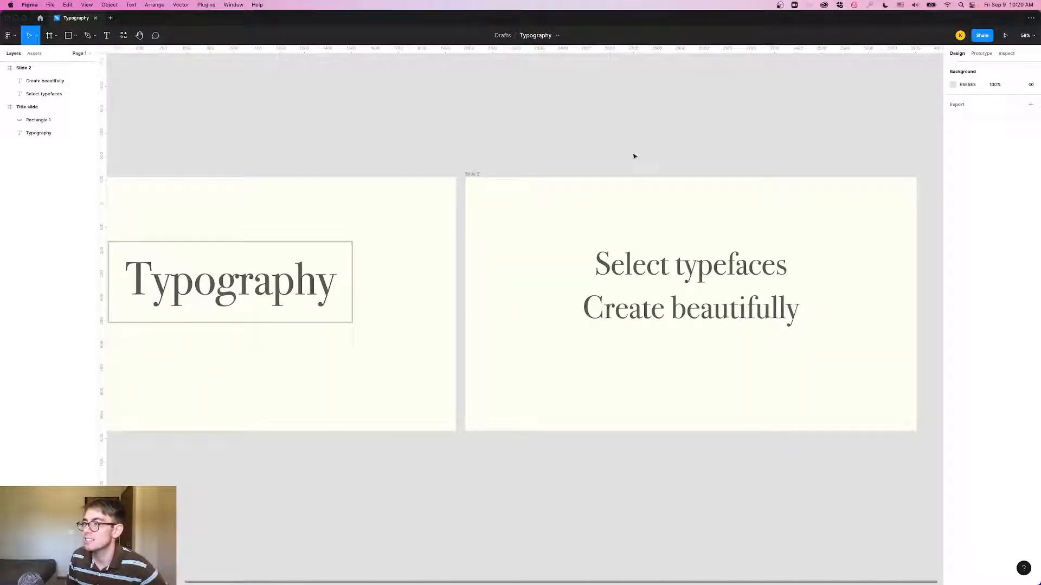
{"action": "left_click_drag", "start_coordinate": [656, 265], "coordinate": [650, 265]}
{"action": "left_click", "coordinate": [953, 297]}
{"action": "left_click", "coordinate": [752, 313]}
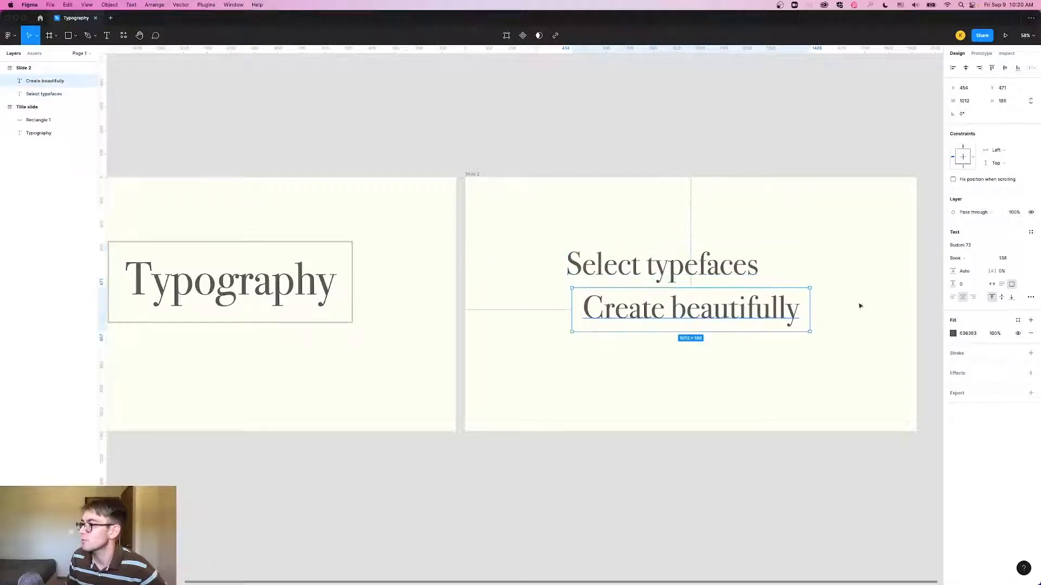
{"action": "left_click", "coordinate": [952, 298]}
{"action": "left_click_drag", "start_coordinate": [738, 308], "coordinate": [732, 308]}
Step: Move both Slide 2 text lines together to X 188 and add a horizontal guide along the title rectangle's upper edge
{"action": "left_click_drag", "start_coordinate": [628, 223], "coordinate": [742, 355]}
{"action": "left_click_drag", "start_coordinate": [638, 263], "coordinate": [582, 258]}
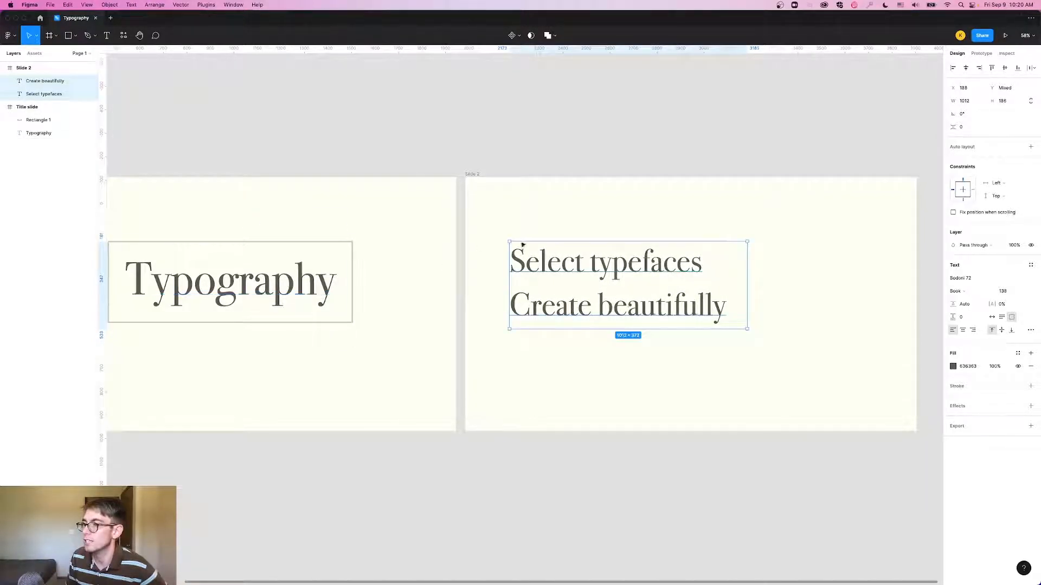
{"action": "left_click_drag", "start_coordinate": [354, 52], "coordinate": [389, 241]}
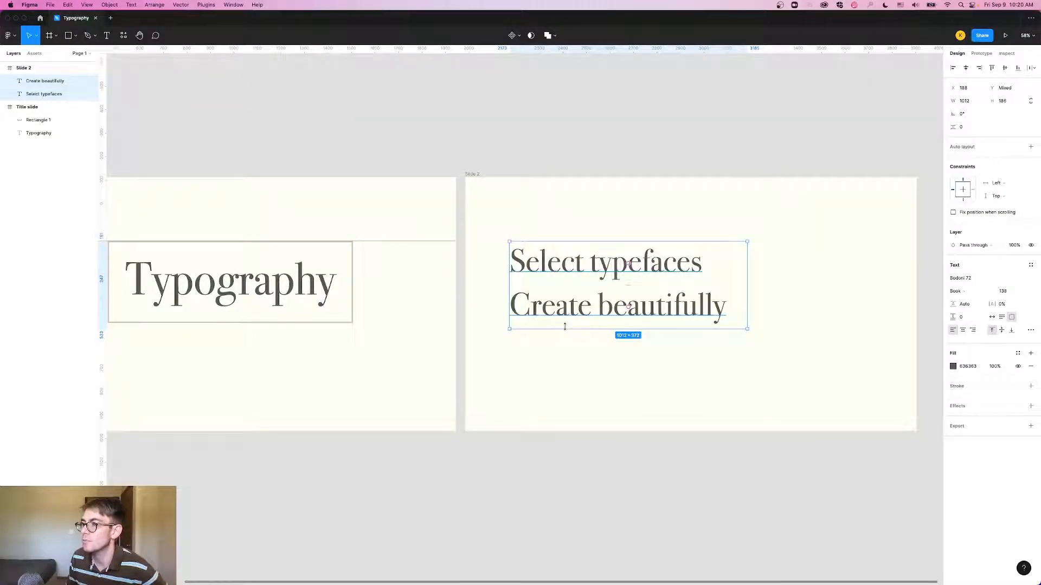
{"action": "left_click_drag", "start_coordinate": [574, 302], "coordinate": [574, 300]}
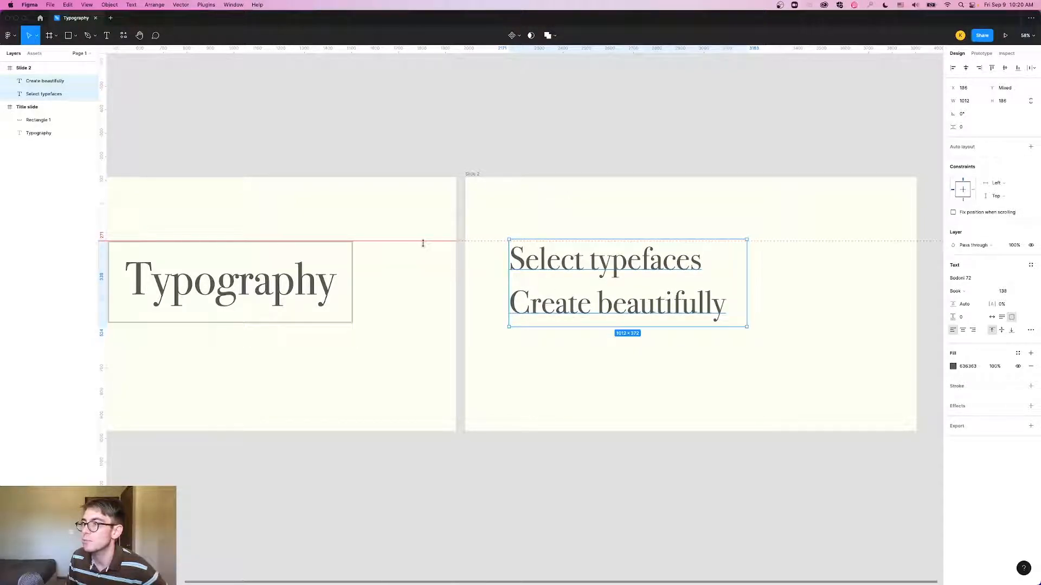
{"action": "left_click_drag", "start_coordinate": [578, 298], "coordinate": [577, 302]}
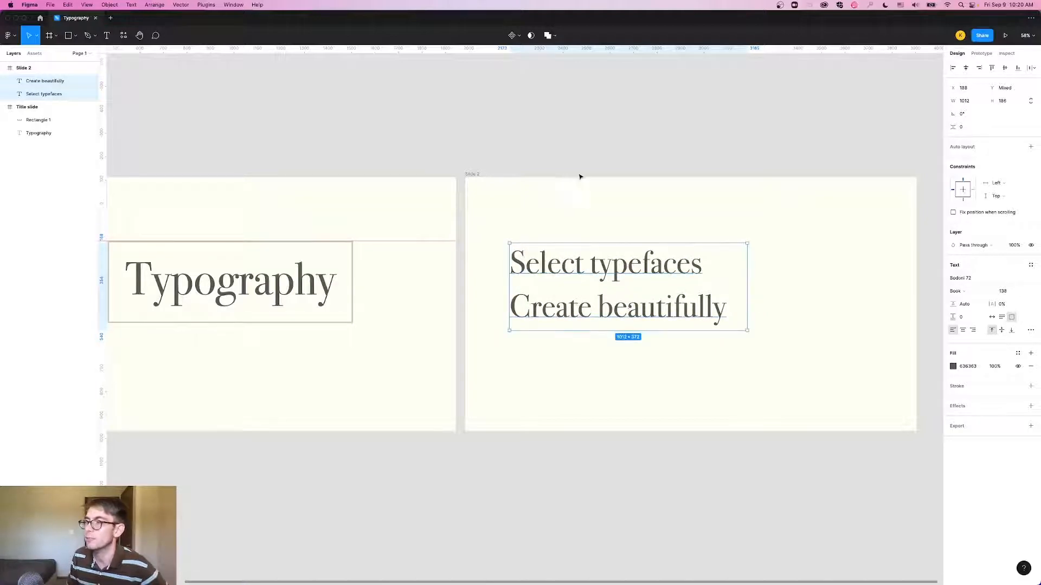
Step: Add a vertical guide along the left edge of the rectangle around "Typography" on the title slide
{"action": "left_click_drag", "start_coordinate": [338, 396], "coordinate": [483, 396]}
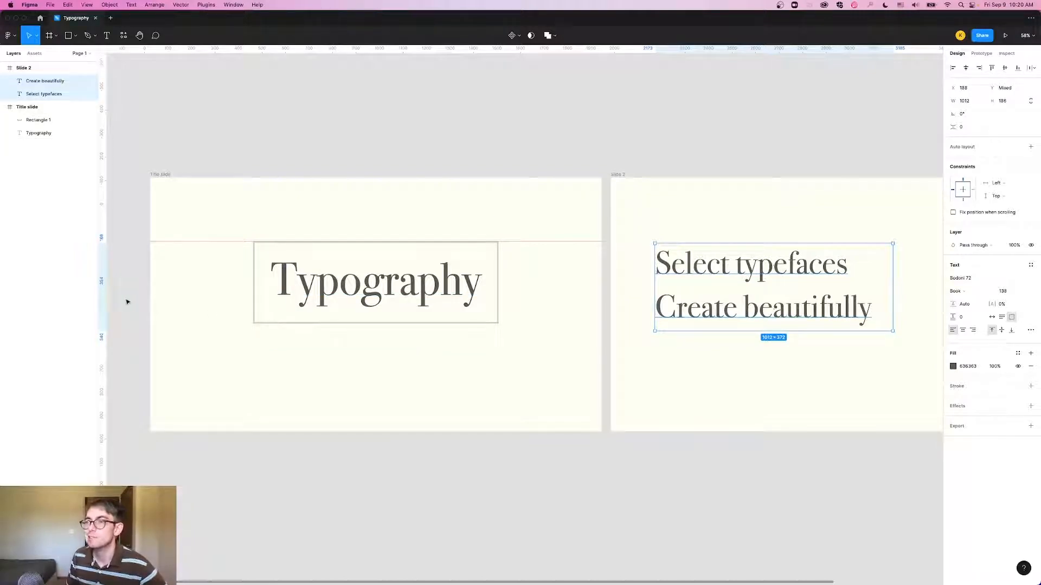
{"action": "left_click_drag", "start_coordinate": [102, 296], "coordinate": [253, 309]}
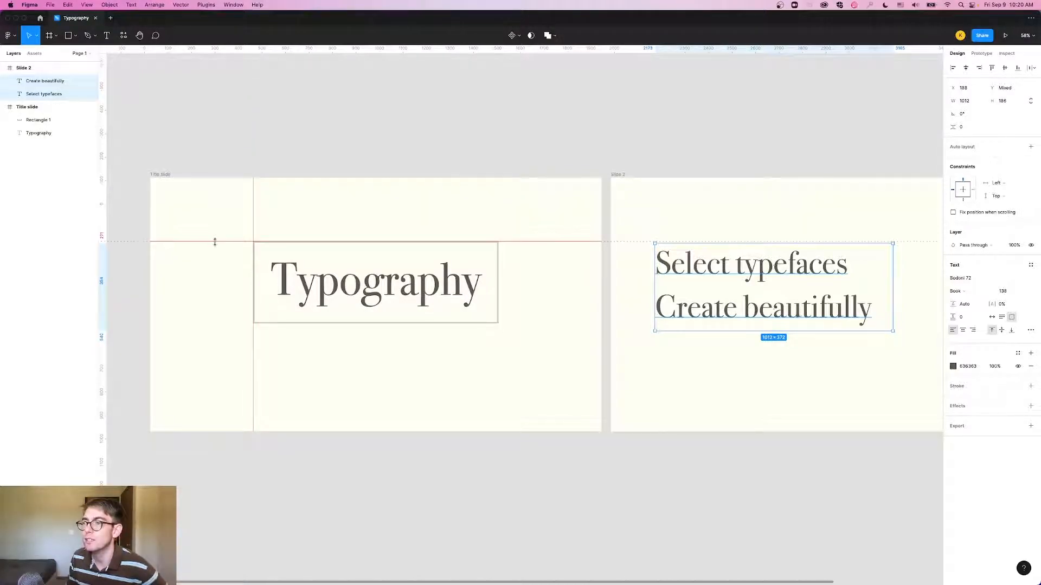
{"action": "key", "text": "alt"}
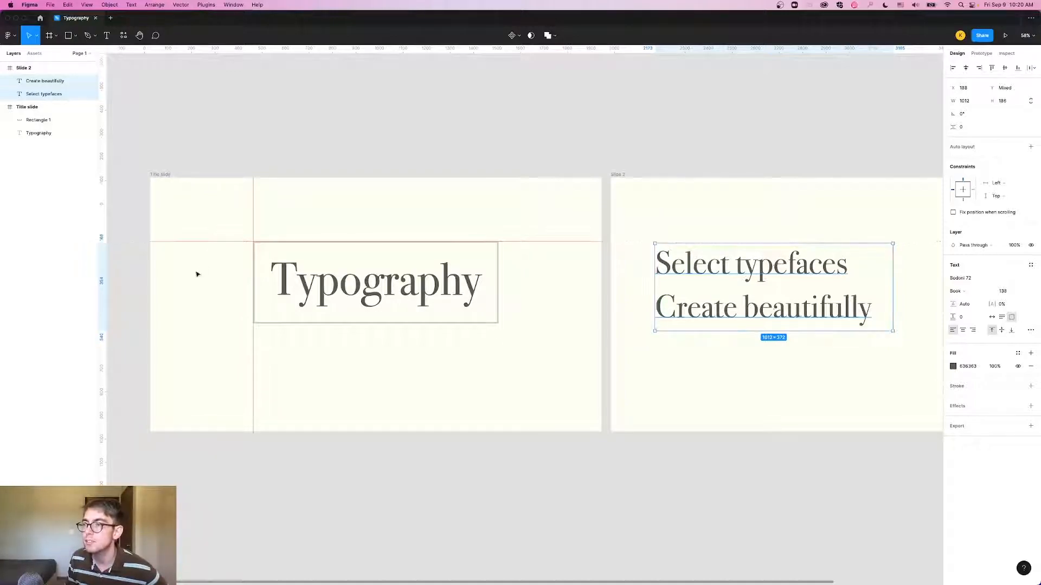
{"action": "scroll", "coordinate": [204, 255], "scroll_direction": "up", "scroll_amount": 1}
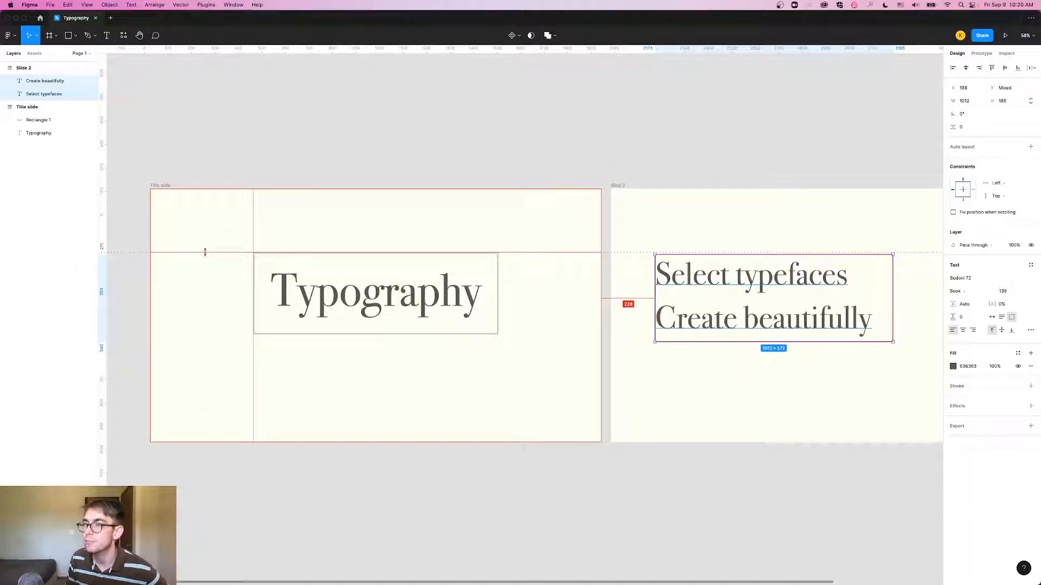
{"action": "left_click", "coordinate": [220, 234]}
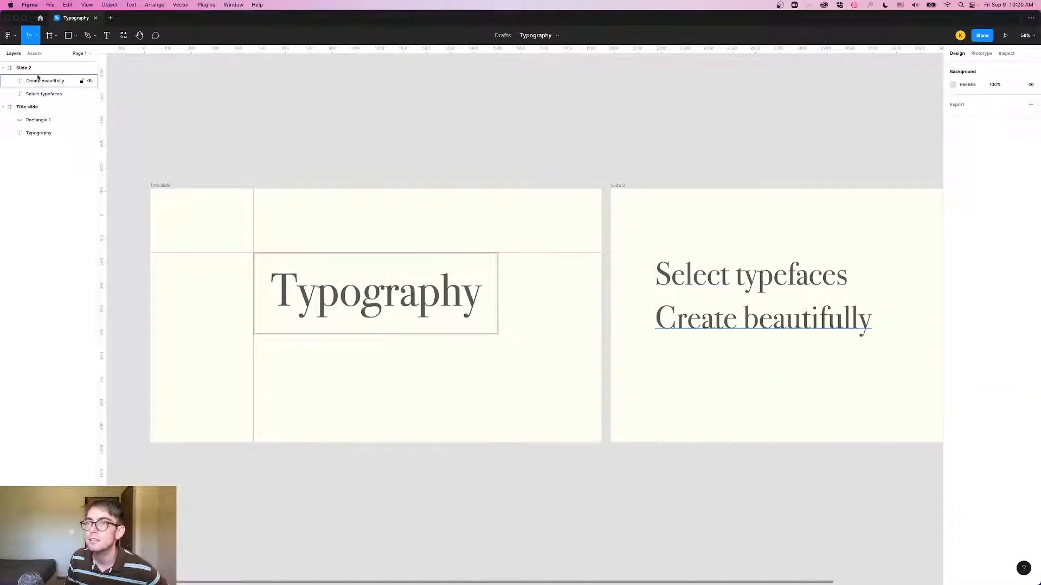
Step: Add a vertical guide on Slide 2 and align the left edges of both text lines to it at about X 403
{"action": "left_click", "coordinate": [29, 107]}
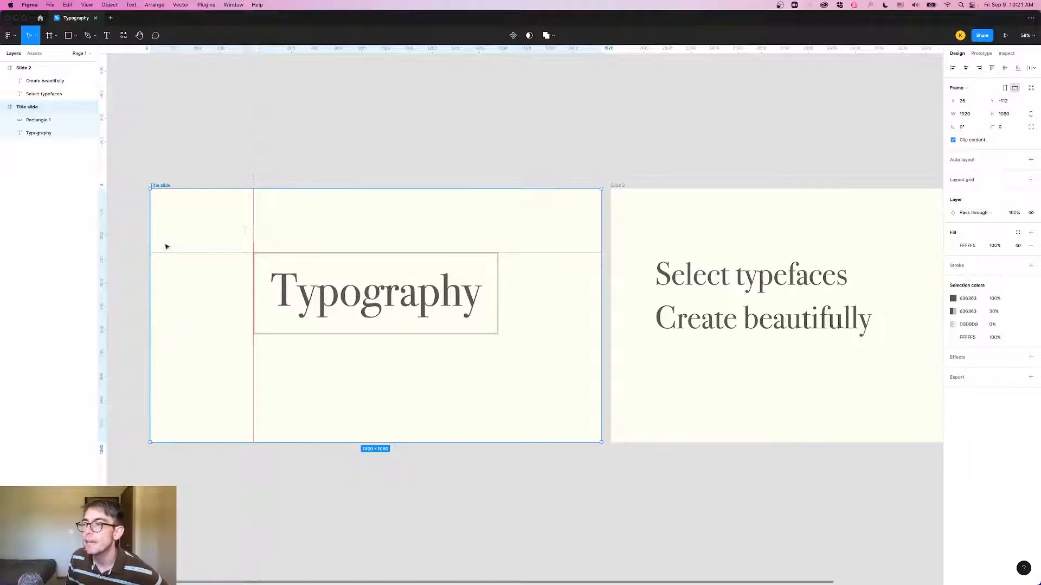
{"action": "left_click_drag", "start_coordinate": [106, 249], "coordinate": [705, 234]}
{"action": "left_click", "coordinate": [748, 274]}
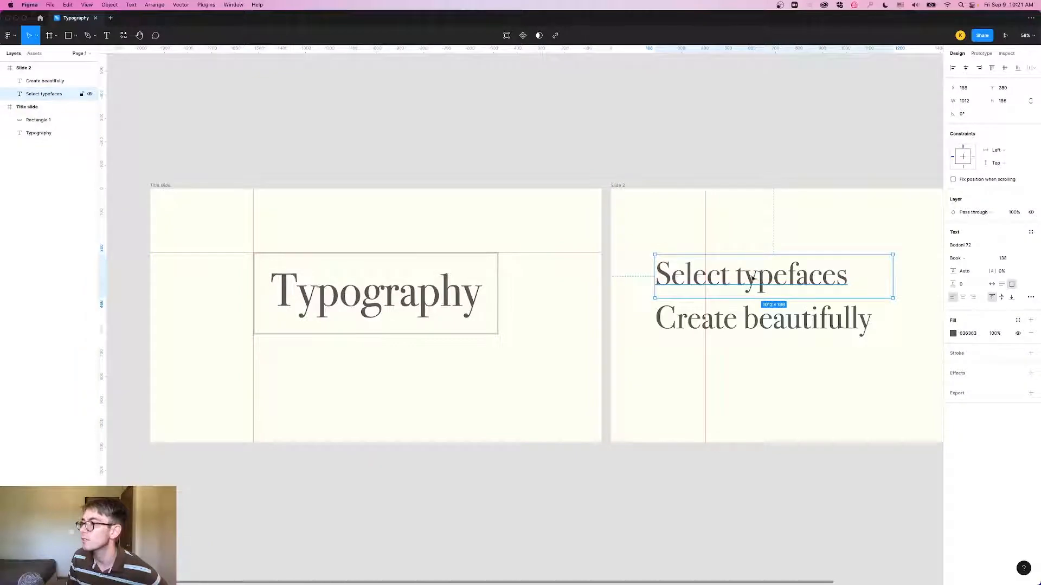
{"action": "left_click", "coordinate": [753, 324], "text": "shift"}
{"action": "left_click_drag", "start_coordinate": [752, 324], "coordinate": [782, 322]}
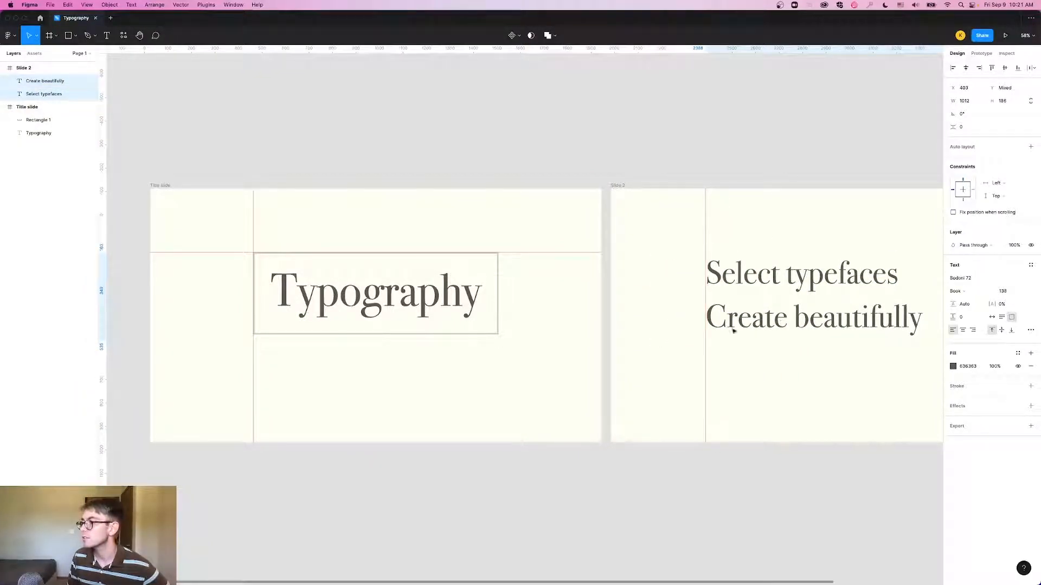
Step: Delete the vertical guide on Slide 2 and the horizontal and vertical guides on the title slide
{"action": "scroll", "coordinate": [764, 362], "scroll_direction": "right", "scroll_amount": 3}
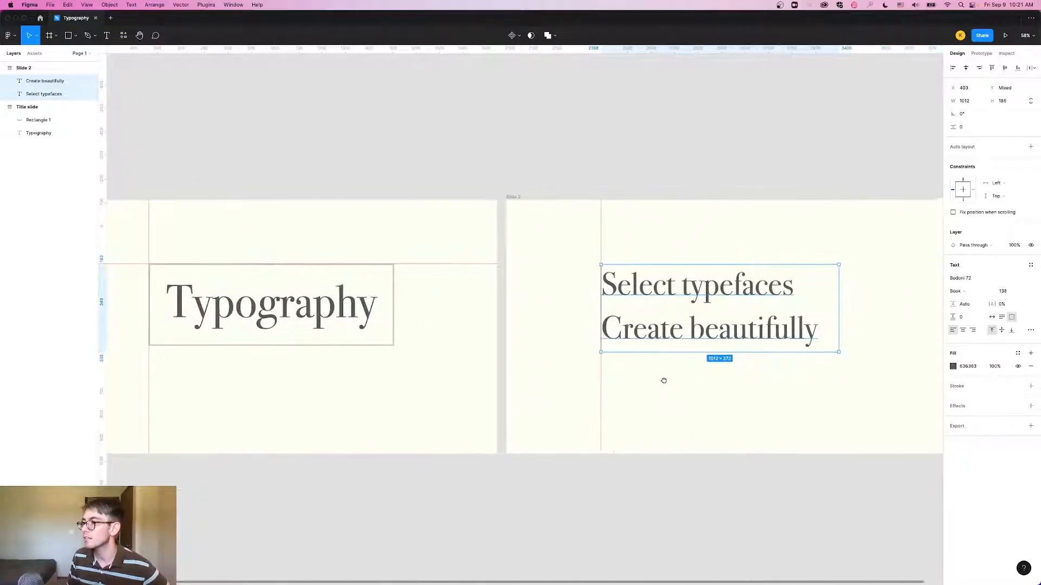
{"action": "left_click", "coordinate": [601, 397]}
{"action": "key", "text": "Delete"}
{"action": "left_click", "coordinate": [469, 265]}
{"action": "key", "text": "Delete"}
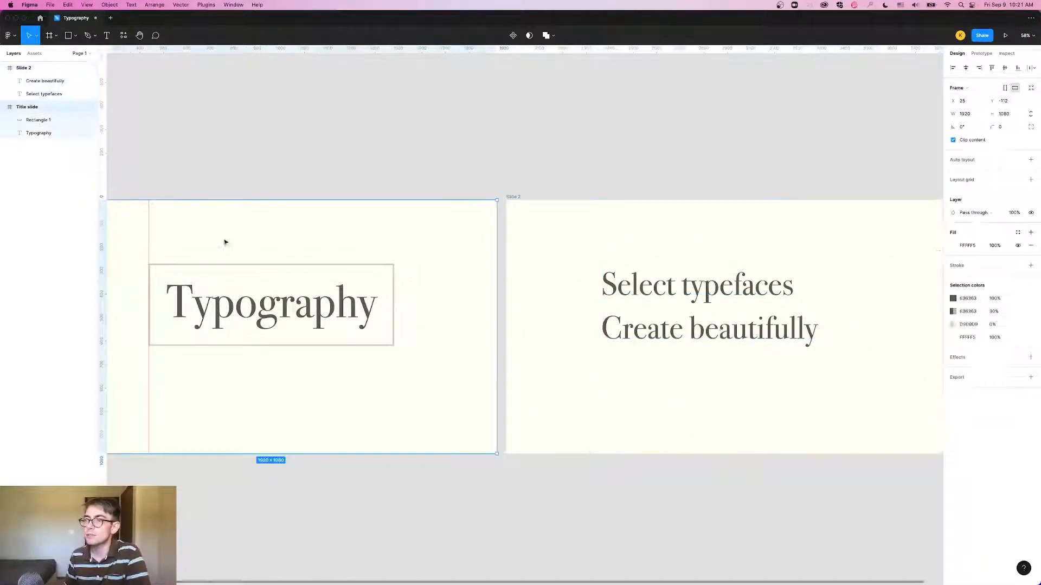
{"action": "left_click", "coordinate": [148, 232]}
{"action": "key", "text": "Delete"}
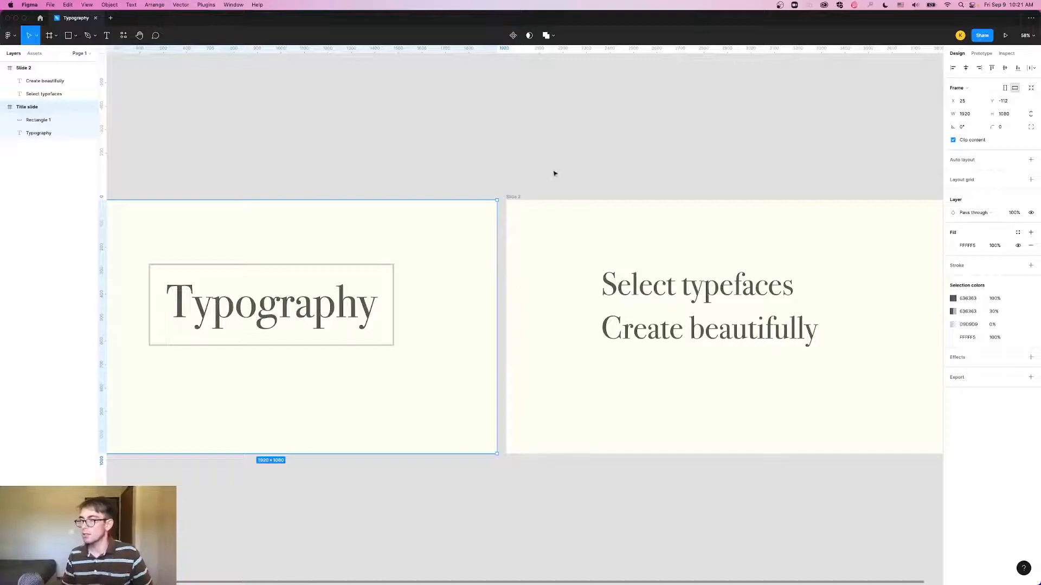
Step: Duplicate the whole Slide 2 frame to create a third slide beside it
{"action": "scroll", "coordinate": [555, 176], "scroll_direction": "right", "scroll_amount": 3}
{"action": "key", "text": "alt"}
{"action": "scroll", "coordinate": [468, 200], "scroll_direction": "down", "scroll_amount": 5}
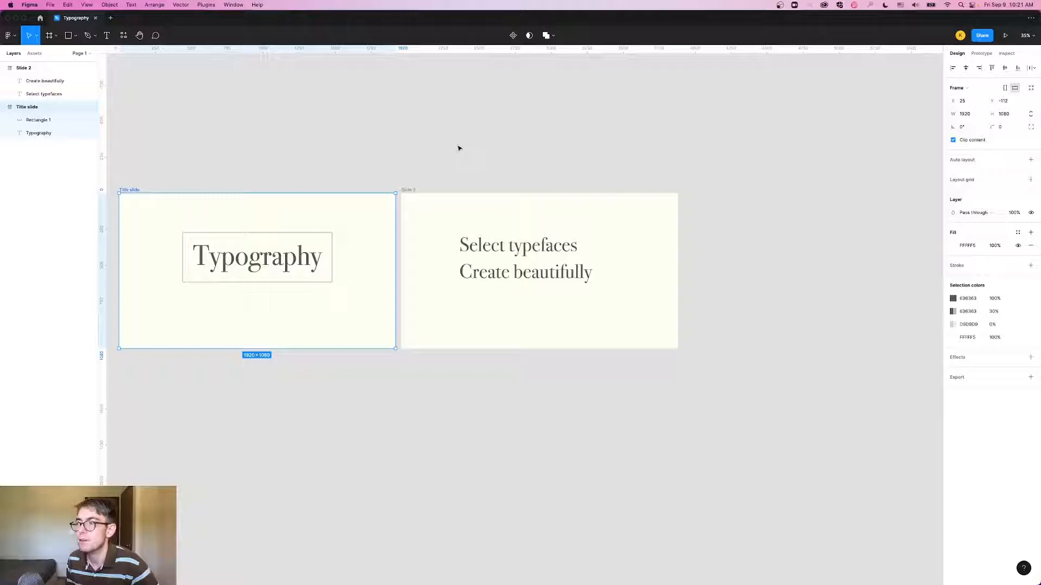
{"action": "left_click", "coordinate": [33, 69]}
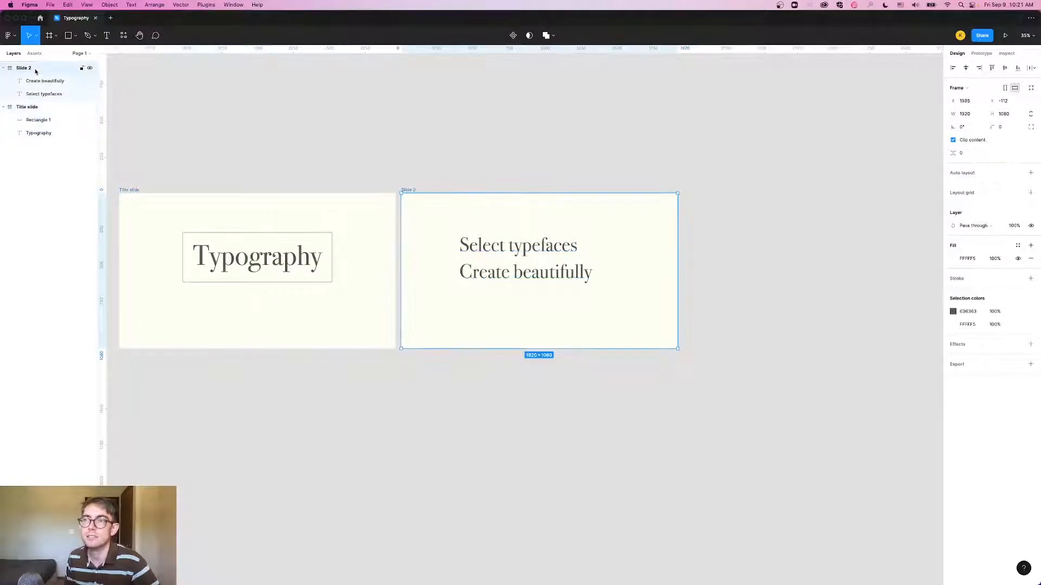
{"action": "key", "text": "super+d"}
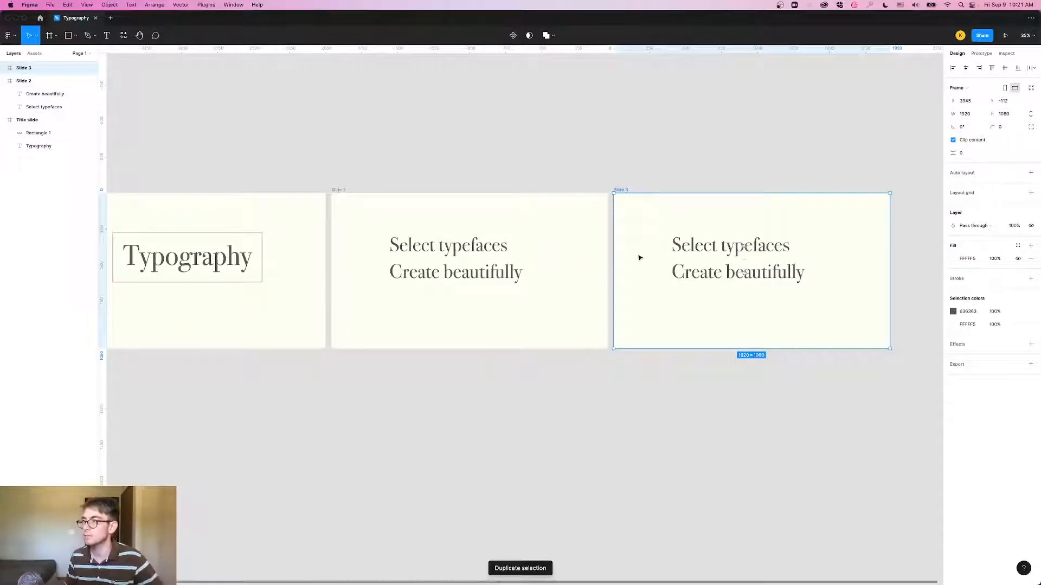
Step: Replace the "Select typefaces" text on Slide 3 with "By the end of this course, you will be able to:"
{"action": "left_click", "coordinate": [735, 252]}
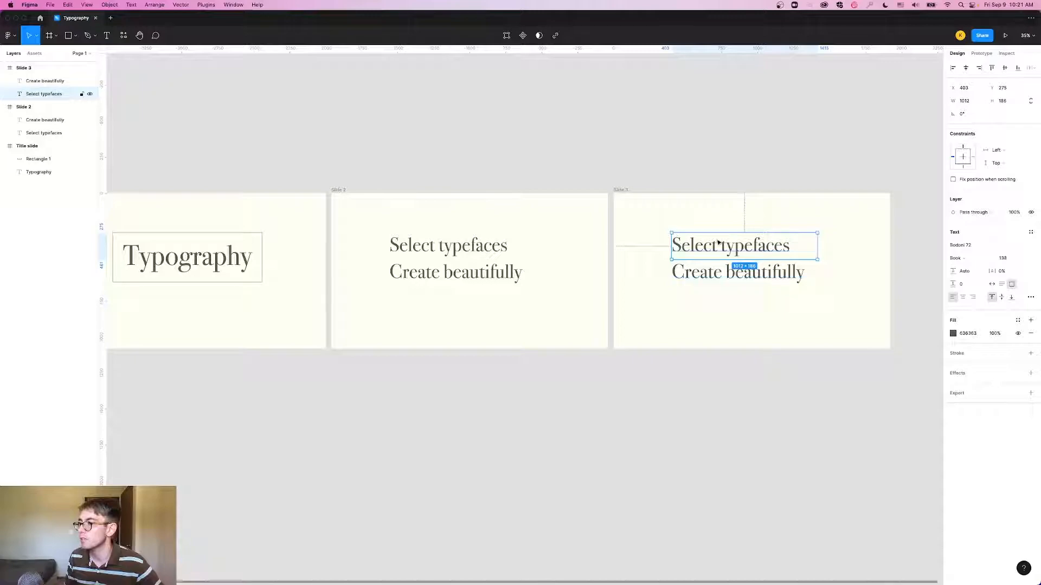
{"action": "double_click", "coordinate": [720, 250]}
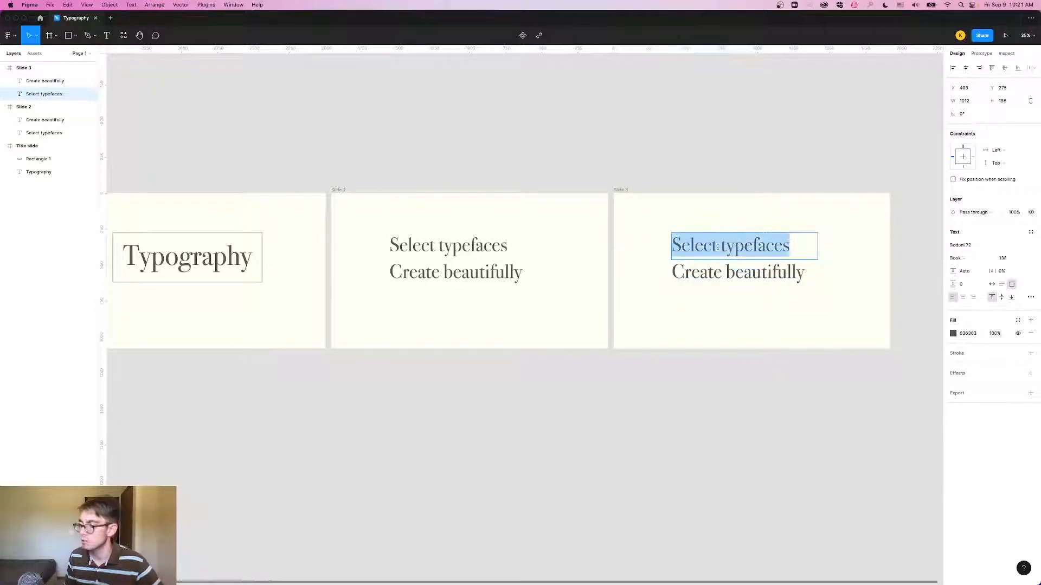
{"action": "type", "text": "By the end"}
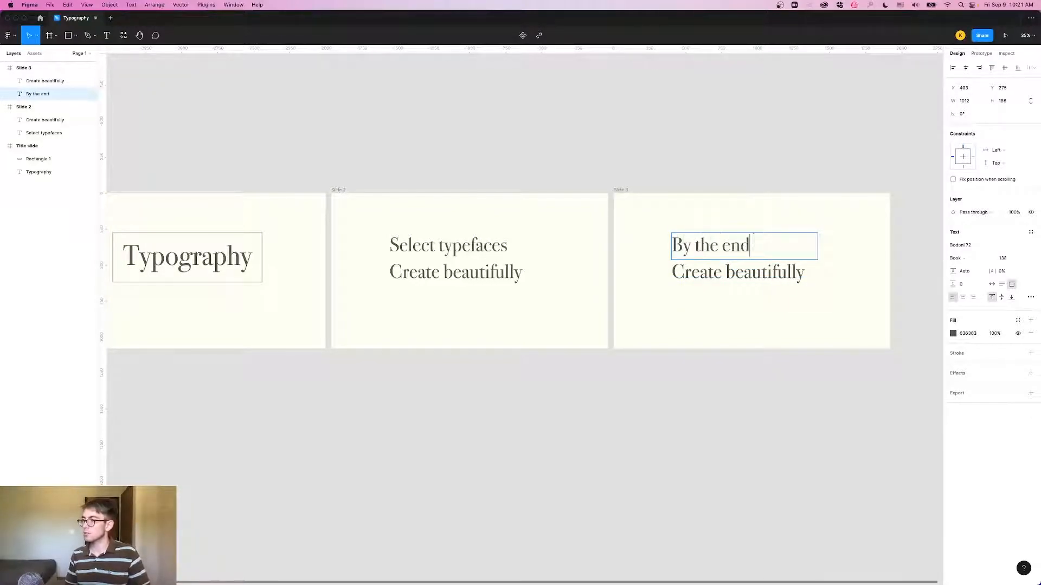
{"action": "type", "text": " of this course, y"}
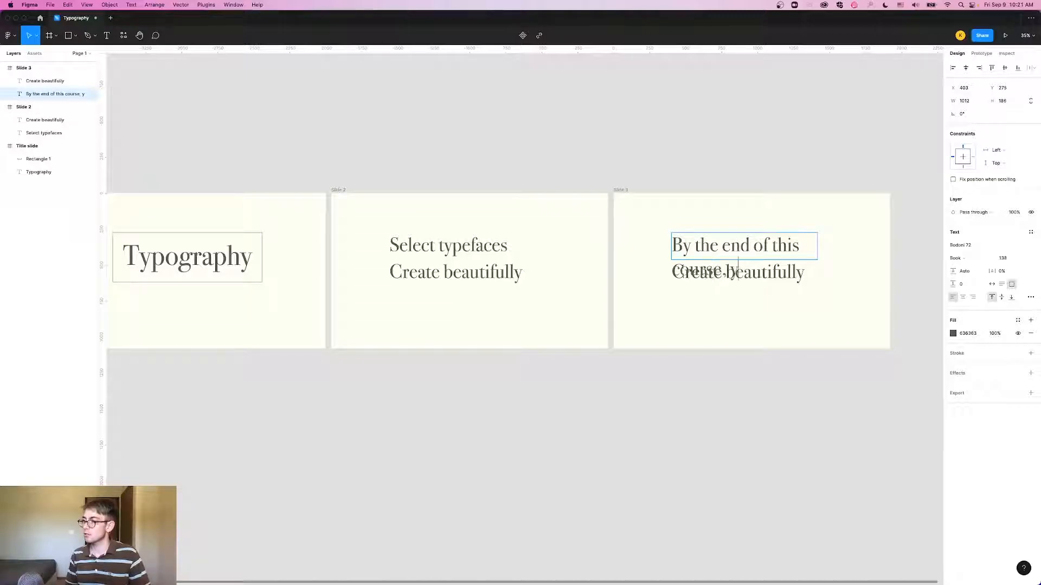
{"action": "type", "text": "ou will be able to:"}
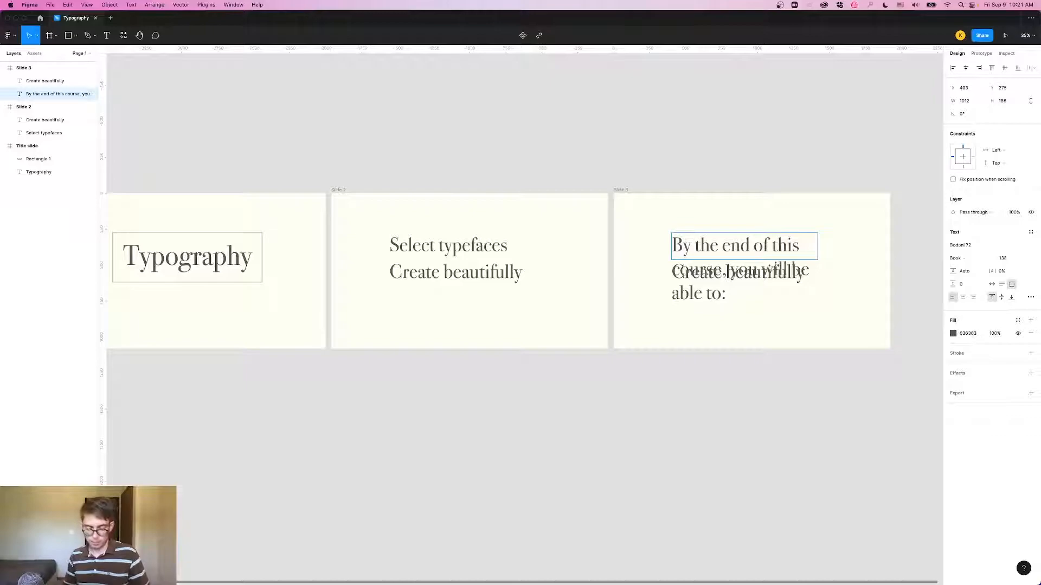
Step: Set the "By the end of this course" text to size 98 and move it up and left to about X 232, Y 134
{"action": "key", "text": "super+a"}
{"action": "left_click", "coordinate": [1003, 259]}
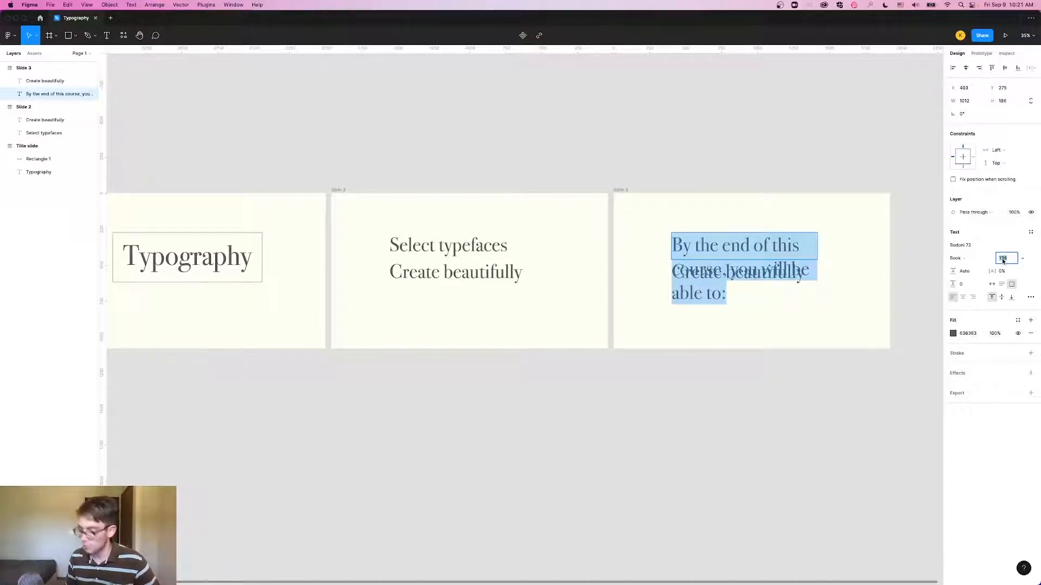
{"action": "type", "text": "48"}
{"action": "key", "text": "Return"}
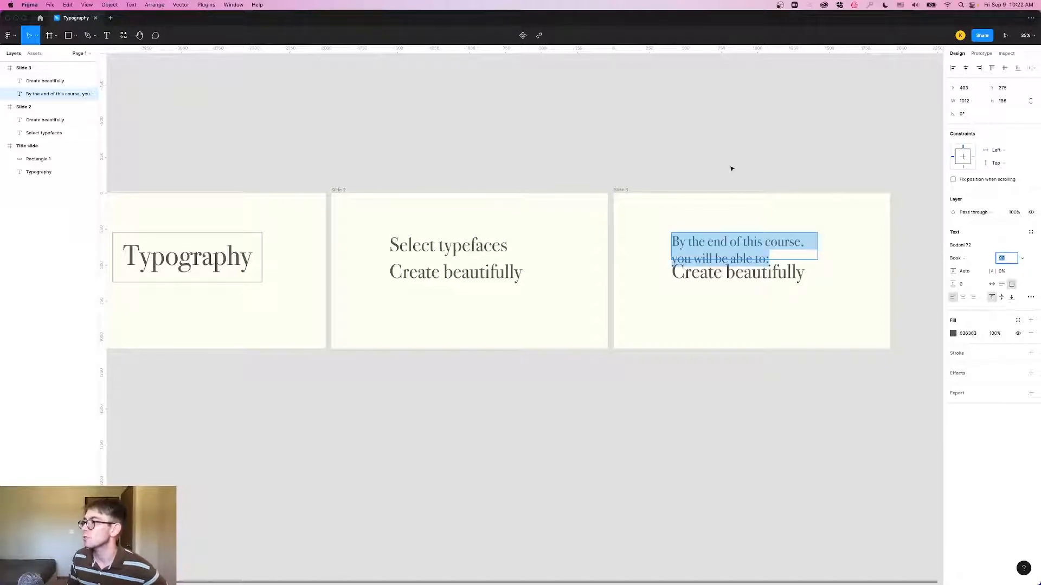
{"action": "key", "text": "Escape"}
{"action": "left_click_drag", "start_coordinate": [716, 251], "coordinate": [692, 230]}
Step: Set the font size of the "Create beautifully" text on Slide 3 to 88
{"action": "left_click", "coordinate": [759, 273]}
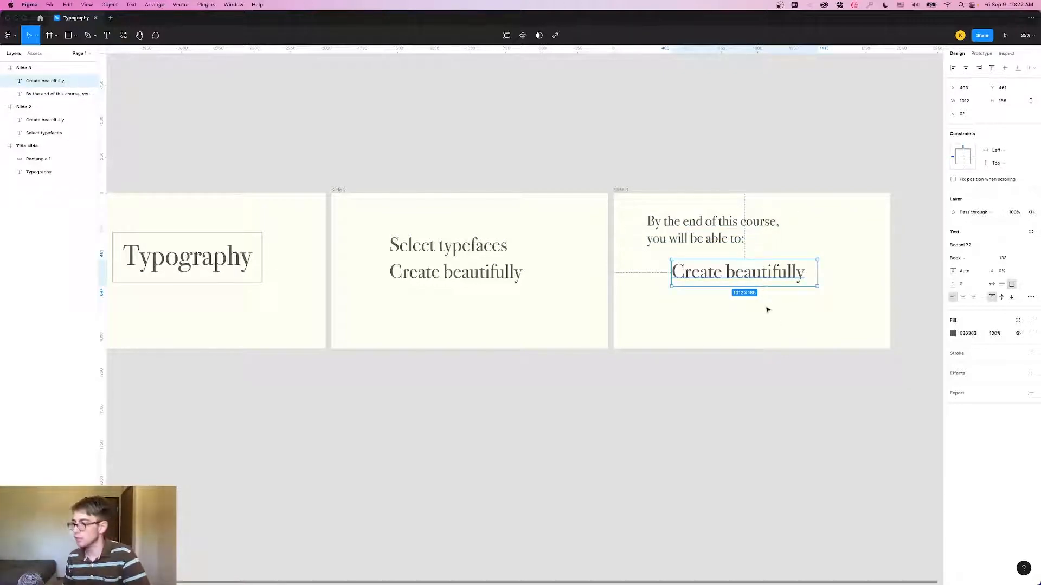
{"action": "double_click", "coordinate": [735, 271]}
{"action": "left_click", "coordinate": [1002, 258]}
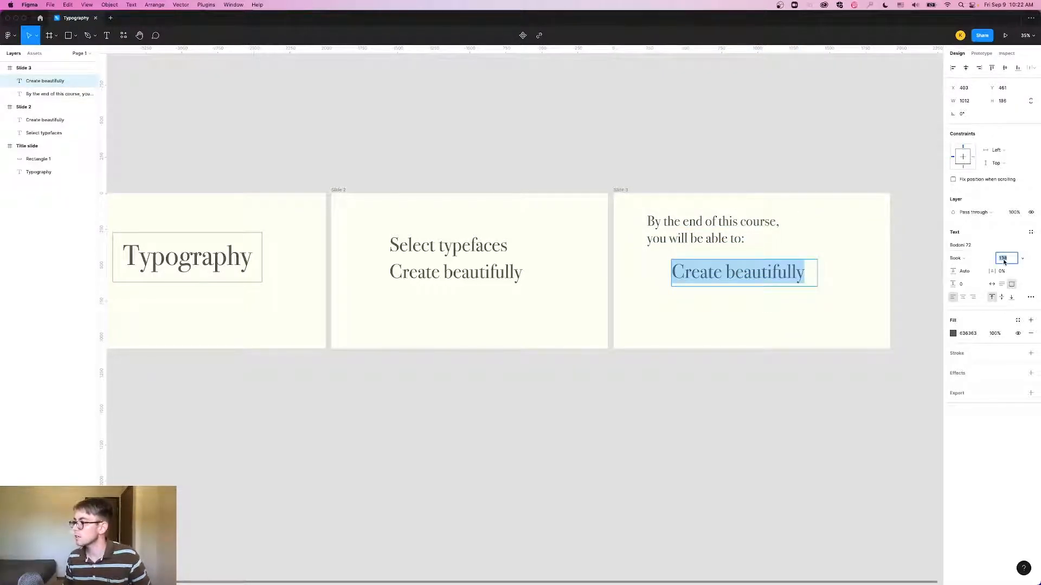
{"action": "type", "text": "88"}
{"action": "key", "text": "Return"}
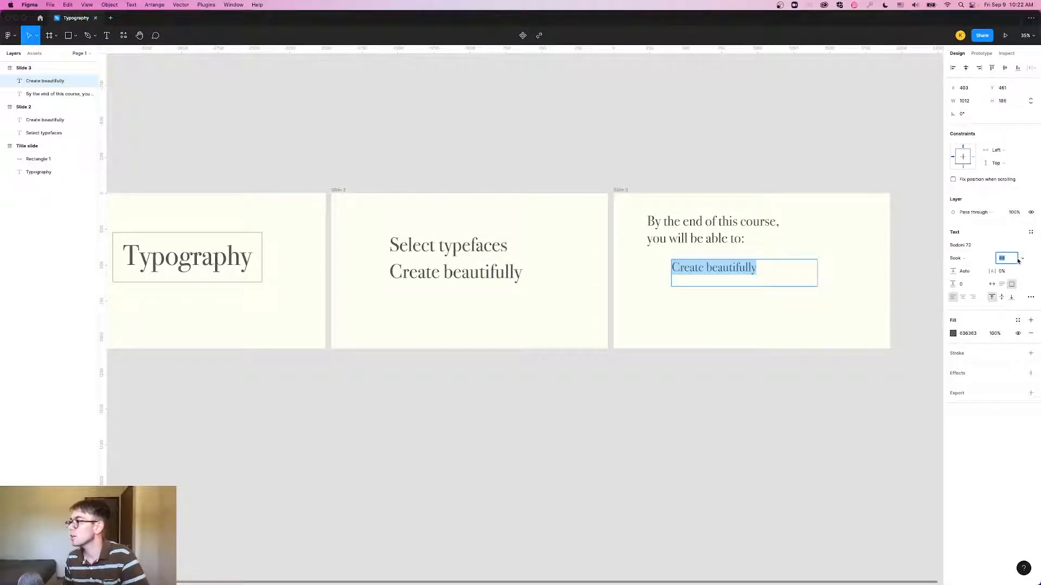
Step: Set the font size of "Create beautifully" on Slide 3 to 98, matching the introductory text above it
{"action": "left_click", "coordinate": [709, 238]}
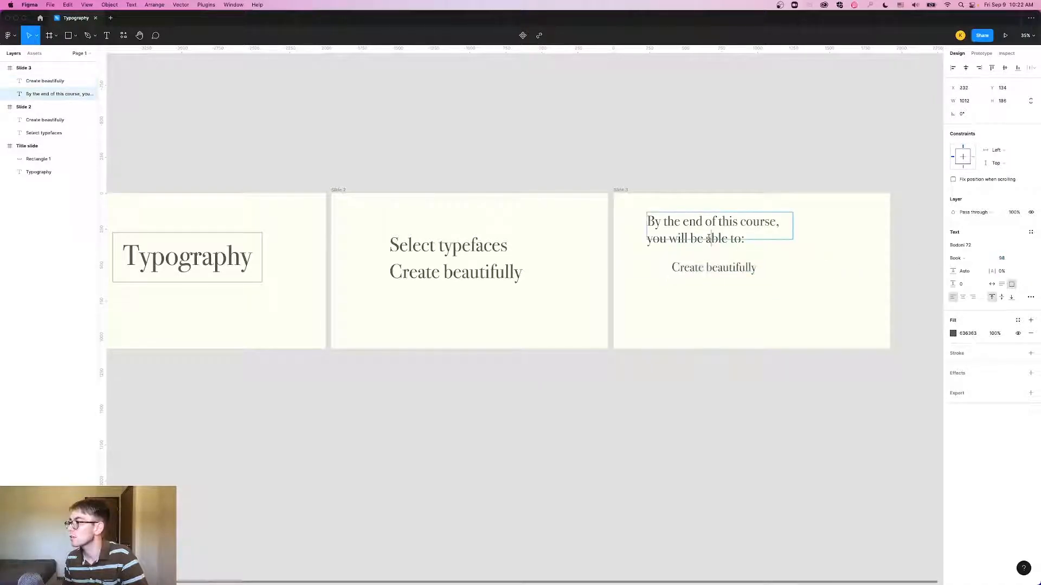
{"action": "left_click", "coordinate": [729, 268]}
{"action": "double_click", "coordinate": [749, 268]}
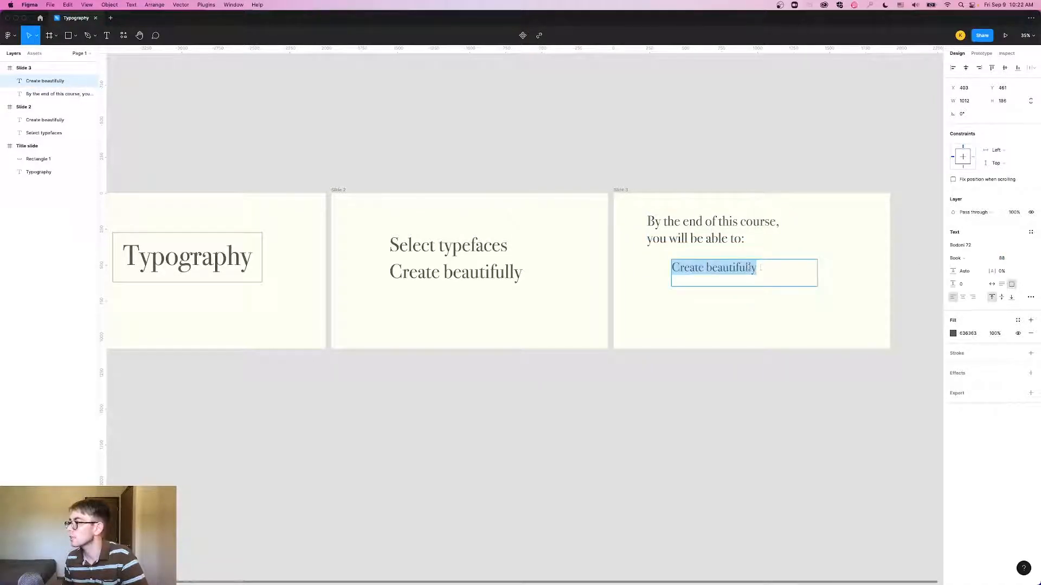
{"action": "left_click", "coordinate": [1021, 259]}
{"action": "left_click", "coordinate": [1020, 259]}
{"action": "left_click", "coordinate": [1010, 259]}
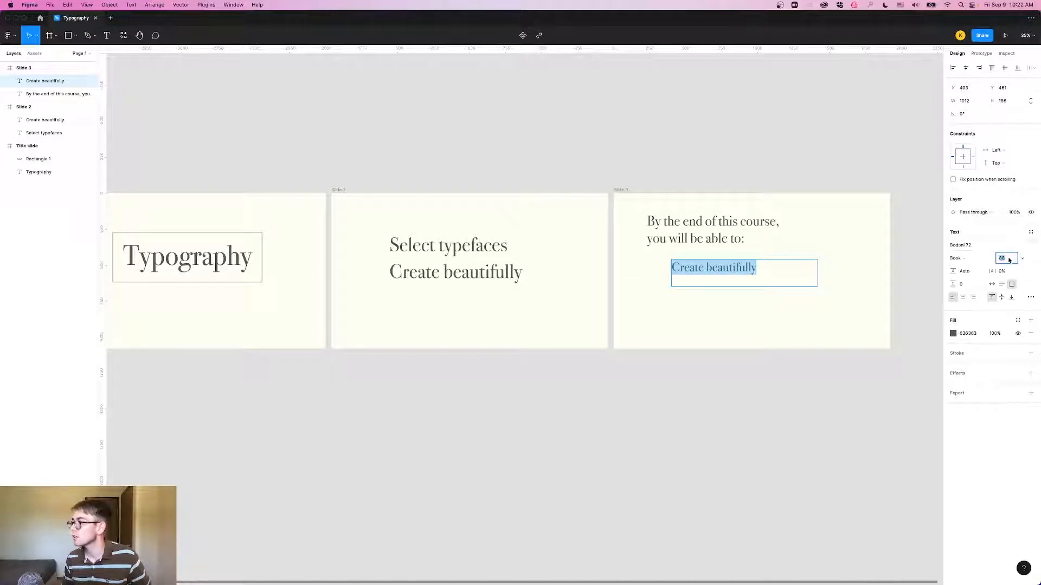
{"action": "type", "text": "98"}
{"action": "key", "text": "Return"}
{"action": "double_click", "coordinate": [723, 268]}
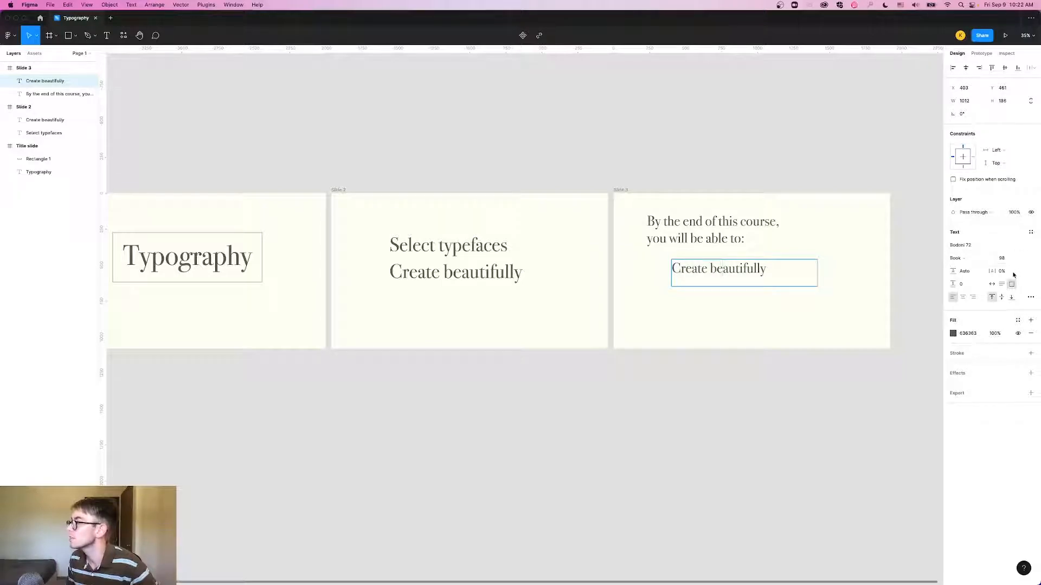
Step: Apply the numbered list style to the "Create beautifully" text on Slide 3
{"action": "left_click", "coordinate": [1030, 298]}
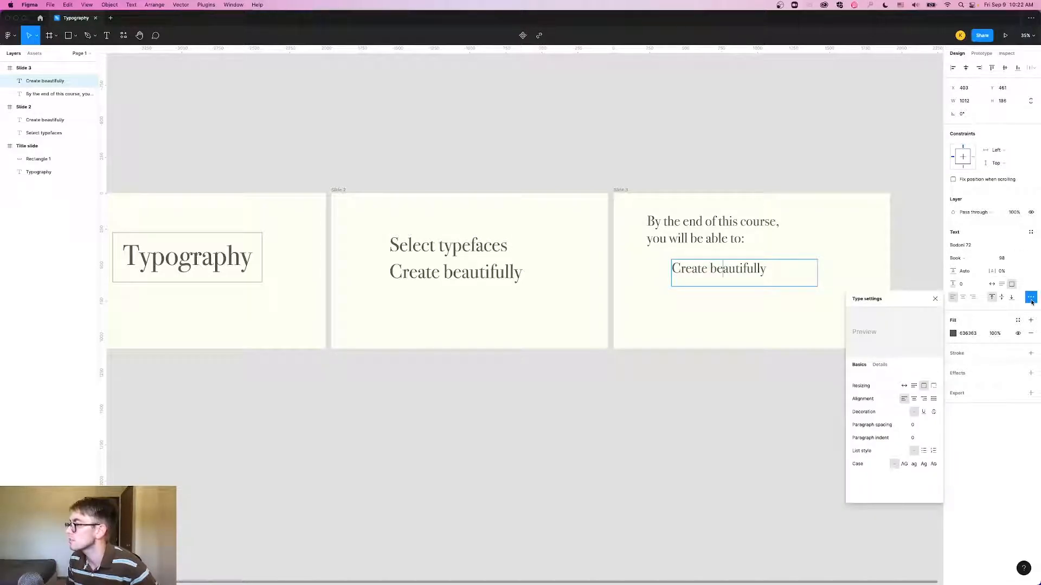
{"action": "left_click", "coordinate": [933, 452]}
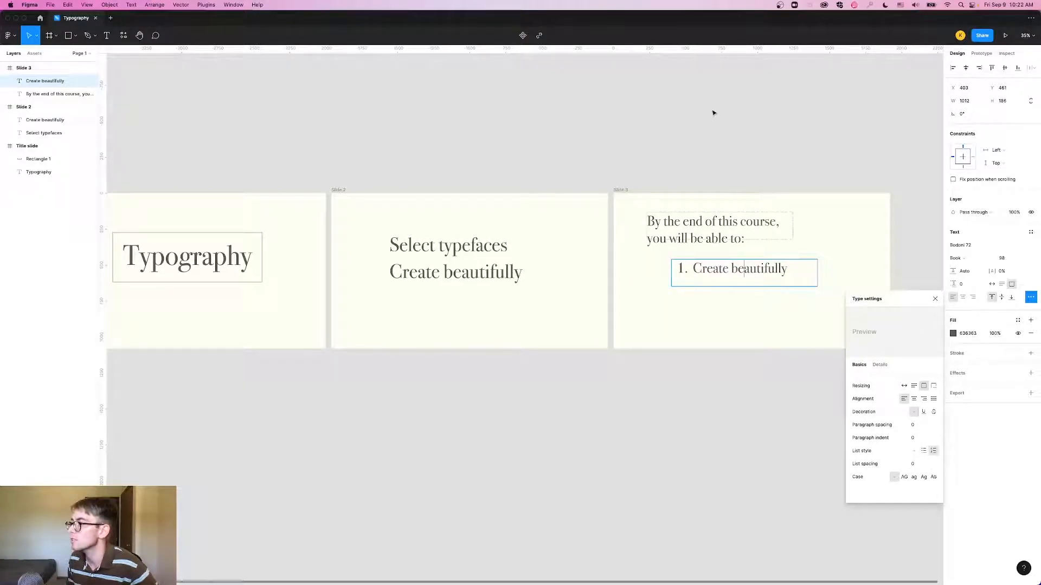
{"action": "key", "text": "Escape"}
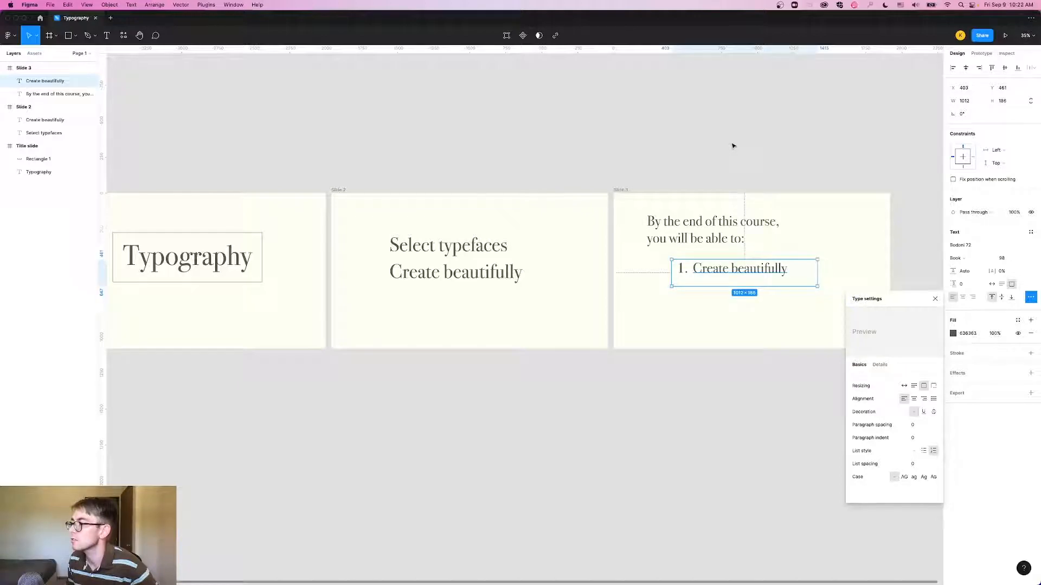
Step: Replace the numbered text with three items: "Select appropriate typefaces and fonts", "Structure documents and pages with headings" and "And apply heading styles"
{"action": "double_click", "coordinate": [736, 269]}
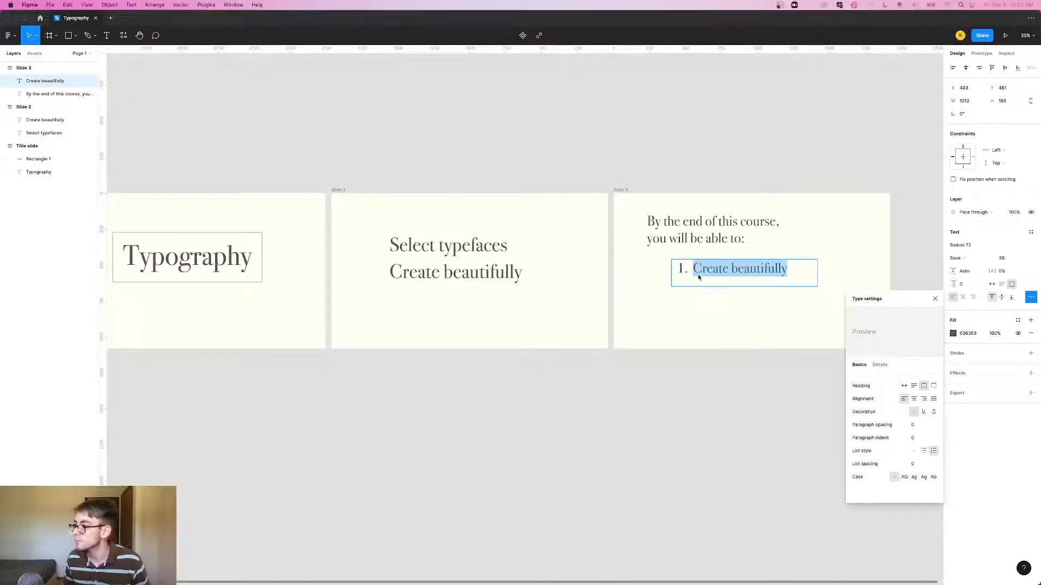
{"action": "left_click", "coordinate": [720, 274]}
{"action": "triple_click", "coordinate": [722, 273]}
{"action": "type", "text": "Select appropriate typefaces and fonts"}
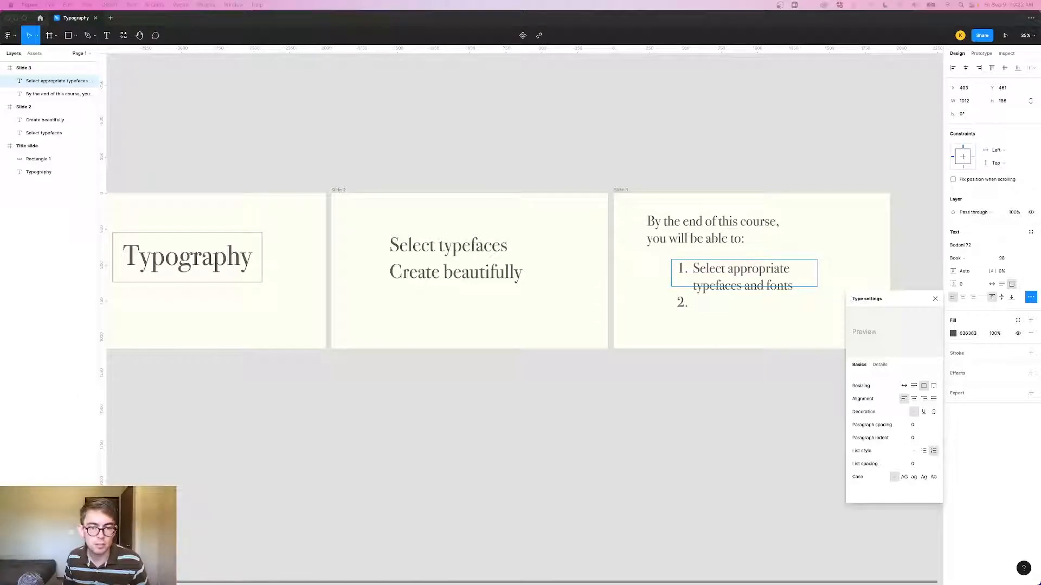
{"action": "left_click", "coordinate": [681, 311]}
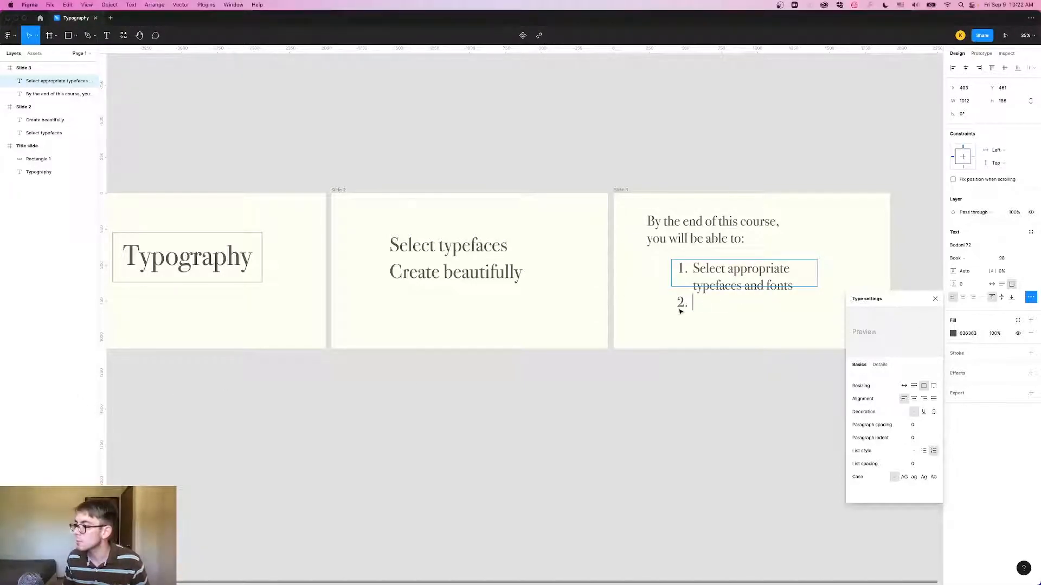
{"action": "type", "text": "Structure documents and pages with headings"}
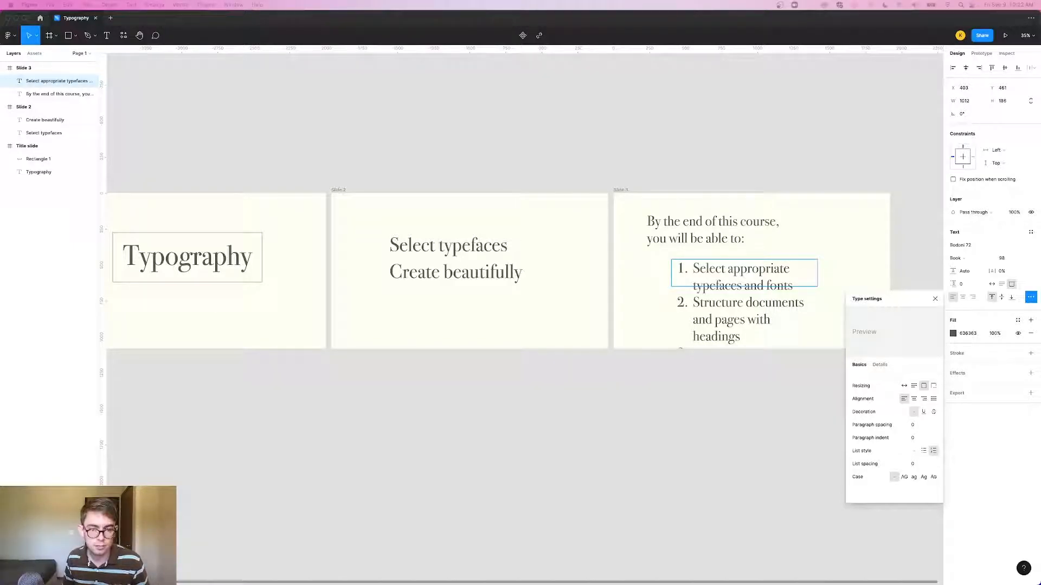
{"action": "left_click", "coordinate": [716, 356]}
{"action": "key", "text": "super+v"}
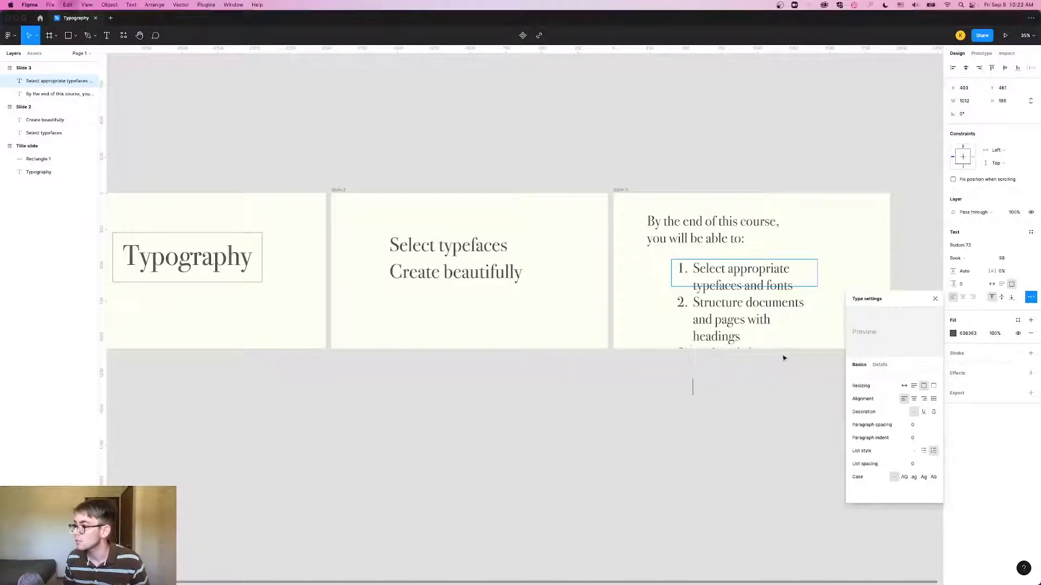
{"action": "key", "text": "Escape"}
Step: Close the type settings and enlarge the numbered list's text box on Slide 3 to about 1642 by 493
{"action": "left_click_drag", "start_coordinate": [819, 267], "coordinate": [870, 270]}
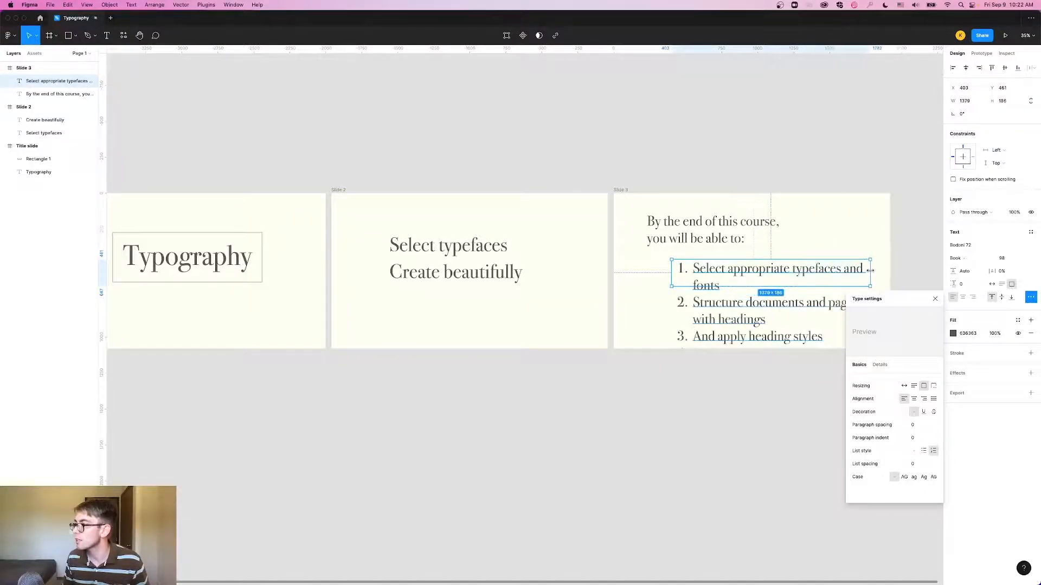
{"action": "left_click", "coordinate": [935, 299]}
{"action": "left_click_drag", "start_coordinate": [759, 286], "coordinate": [762, 331]}
{"action": "scroll", "coordinate": [790, 298], "scroll_direction": "up", "scroll_amount": 6}
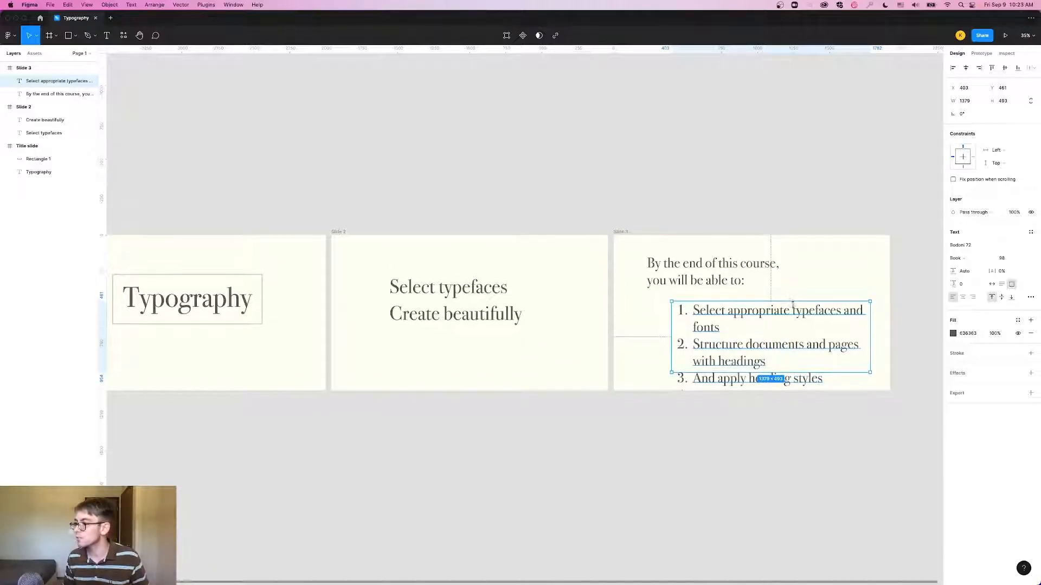
{"action": "scroll", "coordinate": [804, 357], "scroll_direction": "right", "scroll_amount": 5}
{"action": "scroll", "coordinate": [803, 357], "scroll_direction": "down", "scroll_amount": 2}
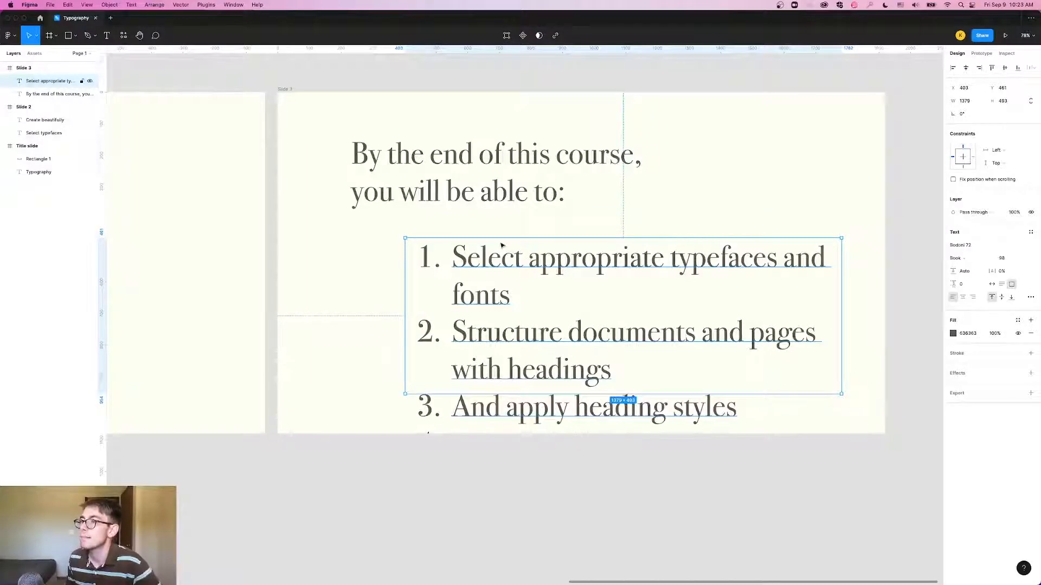
{"action": "left_click_drag", "start_coordinate": [847, 323], "coordinate": [924, 320]}
Step: Remove the empty fourth item from the numbered list on Slide 3
{"action": "left_click", "coordinate": [448, 412]}
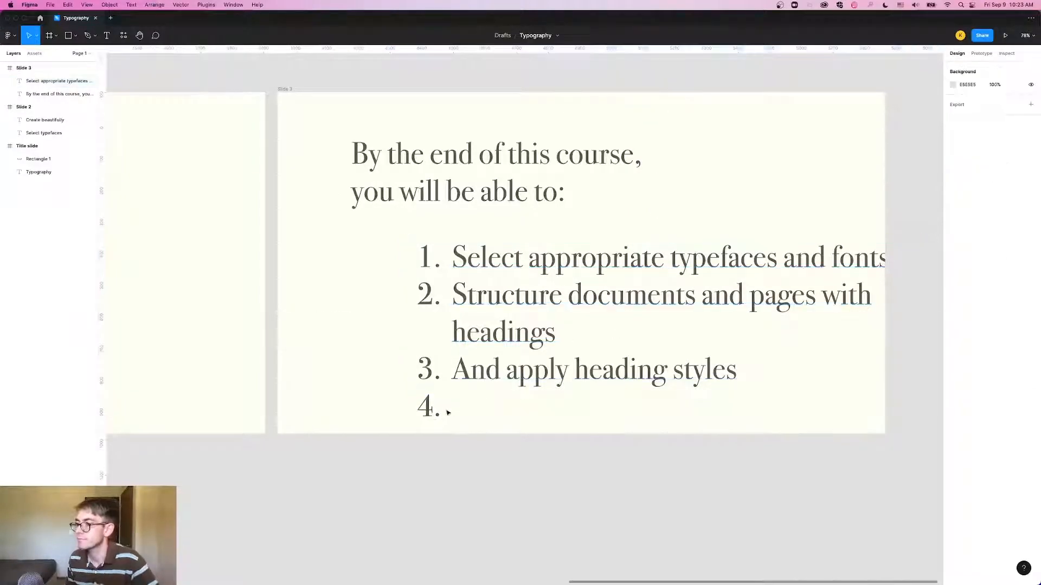
{"action": "left_click", "coordinate": [441, 389]}
{"action": "key", "text": "Return"}
{"action": "left_click", "coordinate": [736, 373]}
{"action": "key", "text": "Escape"}
Step: Narrow the numbered list's text box to about 1519 wide and move it to about X 169, Y 397 beneath the introductory text
{"action": "left_click_drag", "start_coordinate": [479, 260], "coordinate": [383, 245]}
{"action": "left_click_drag", "start_coordinate": [376, 244], "coordinate": [378, 244]}
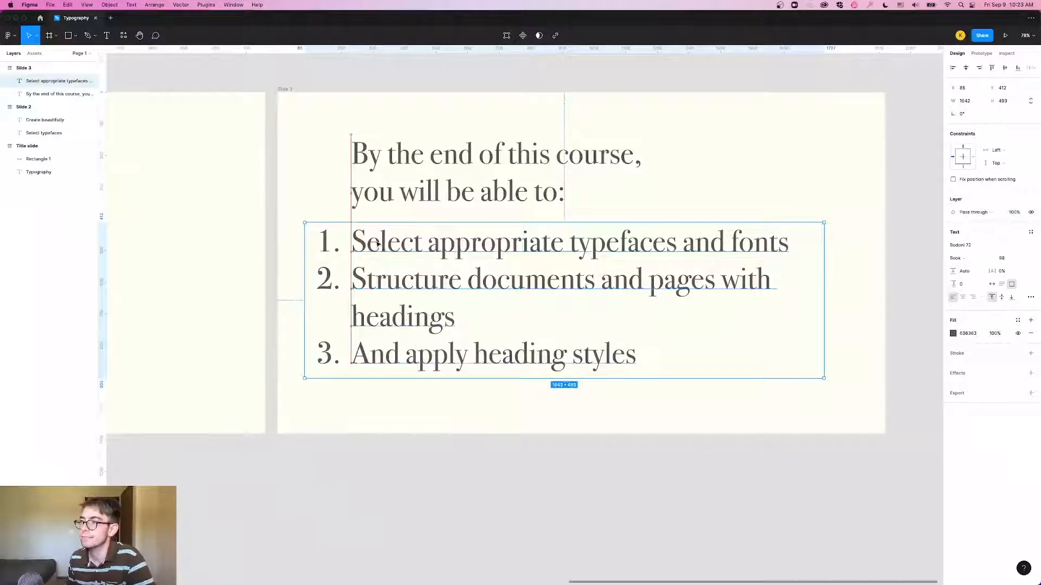
{"action": "left_click_drag", "start_coordinate": [823, 279], "coordinate": [784, 280]}
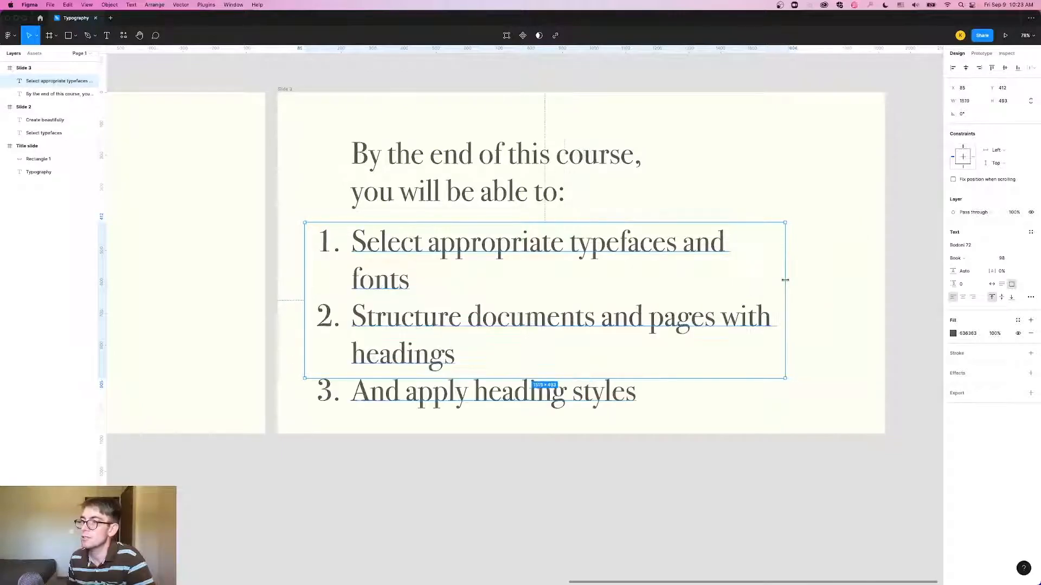
{"action": "left_click_drag", "start_coordinate": [434, 324], "coordinate": [462, 319]}
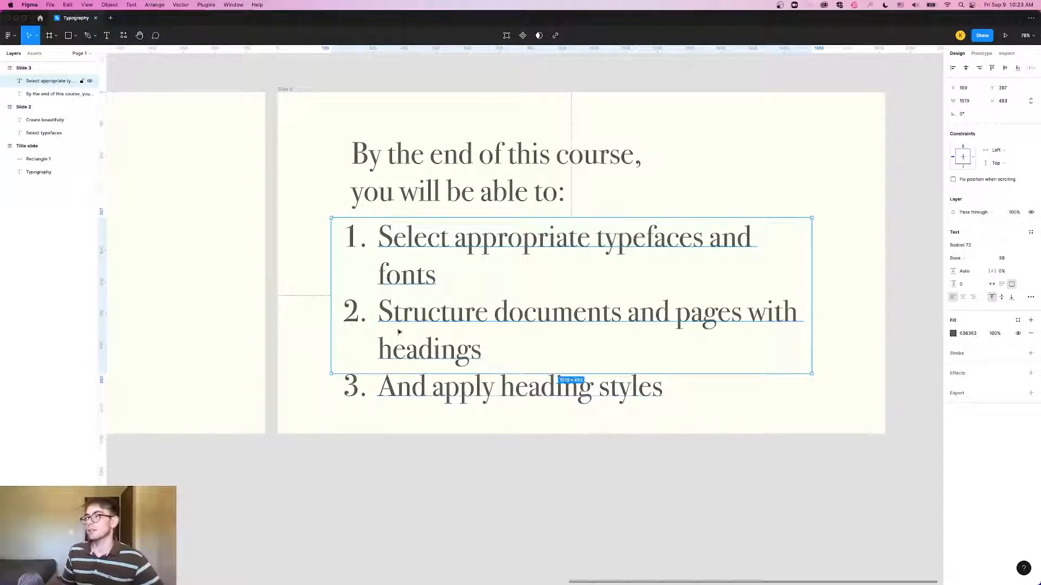
{"action": "scroll", "coordinate": [315, 329], "scroll_direction": "down", "scroll_amount": 1}
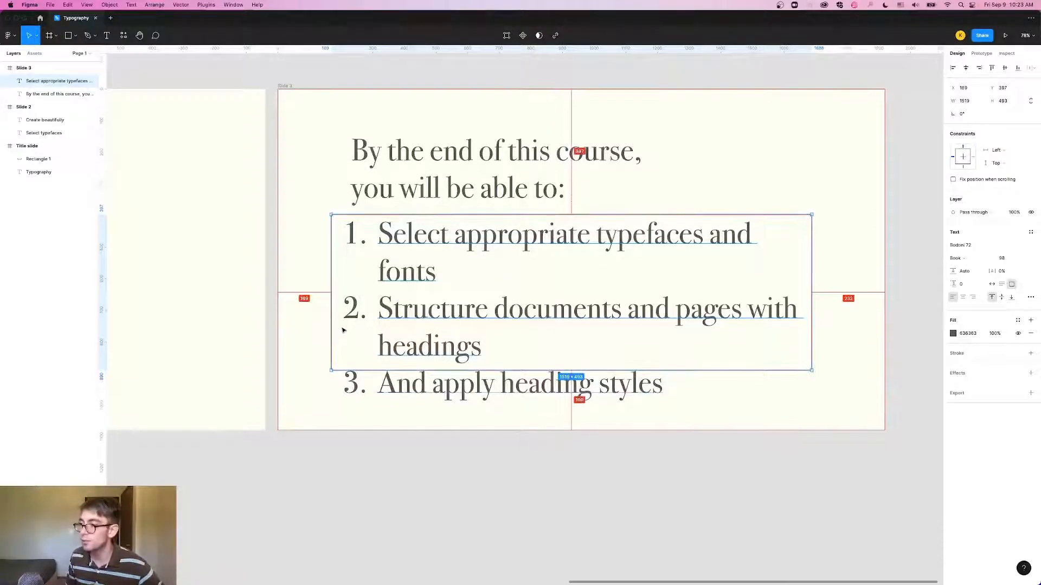
Step: Try font size 88 on the whole numbered list and settle on 78
{"action": "triple_click", "coordinate": [499, 297]}
{"action": "key", "text": "super+a"}
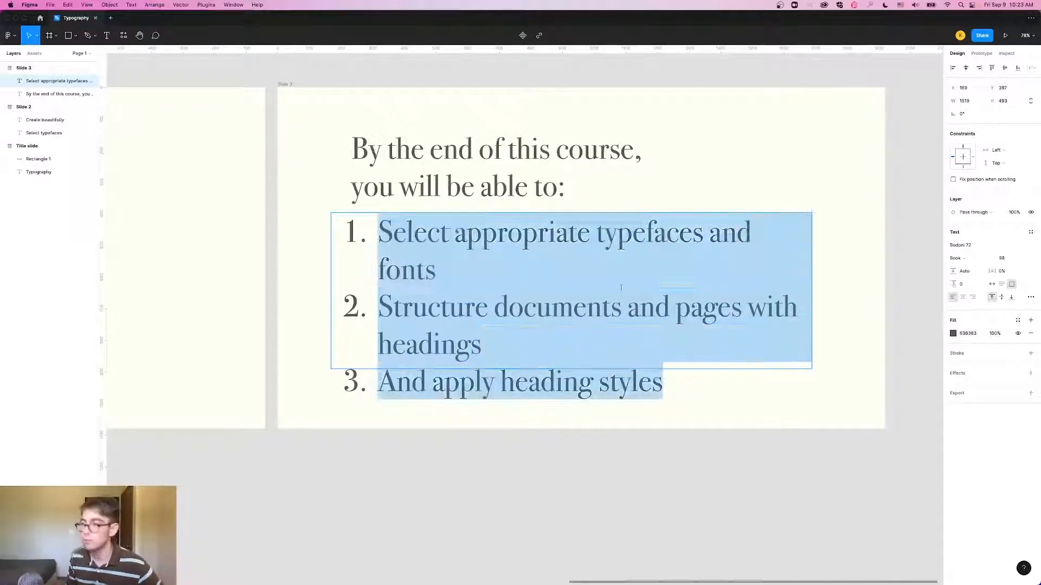
{"action": "left_click", "coordinate": [1002, 258]}
{"action": "type", "text": "88"}
{"action": "key", "text": "Return"}
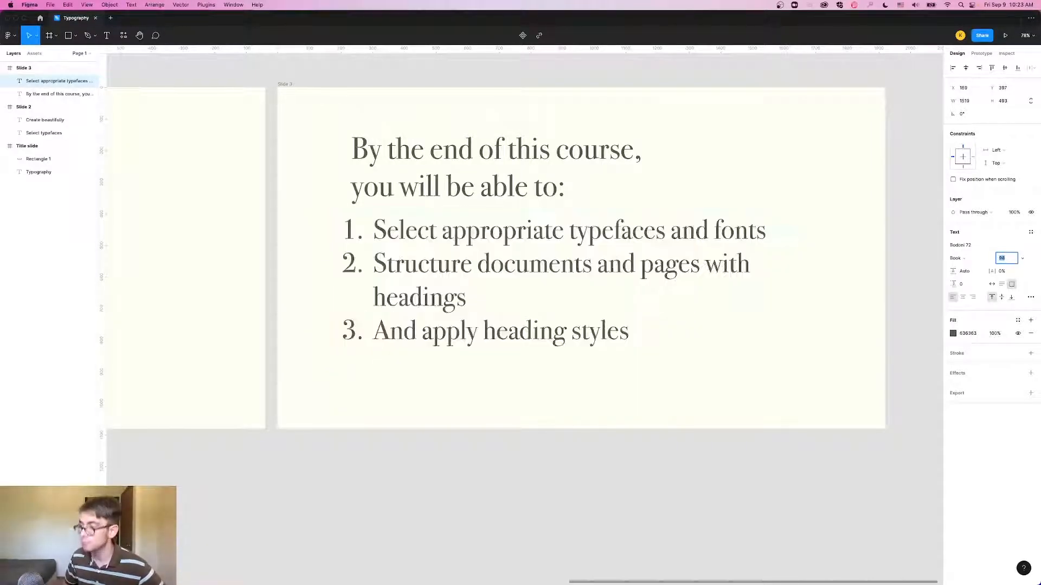
{"action": "type", "text": "78"}
{"action": "key", "text": "Return"}
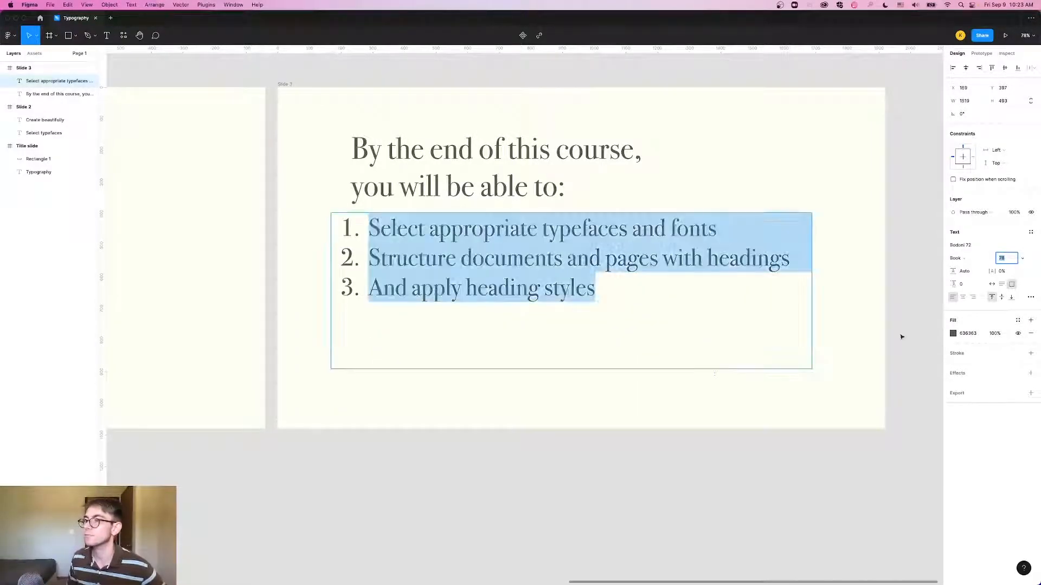
Step: Set the font size of the "By the end of this course" text to 78, matching the numbered list
{"action": "left_click", "coordinate": [481, 187]}
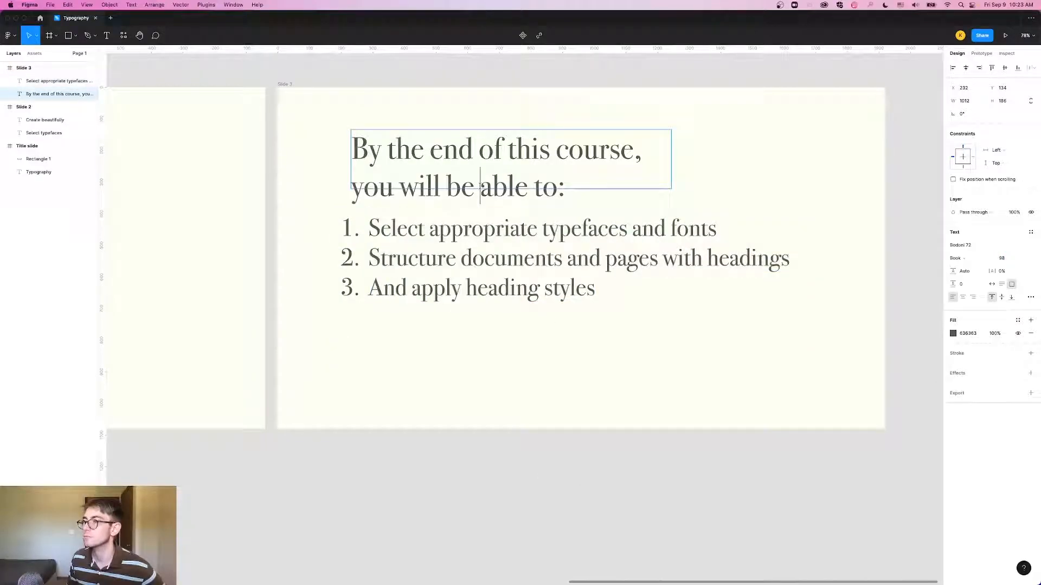
{"action": "triple_click", "coordinate": [487, 174]}
{"action": "left_click", "coordinate": [1002, 258]}
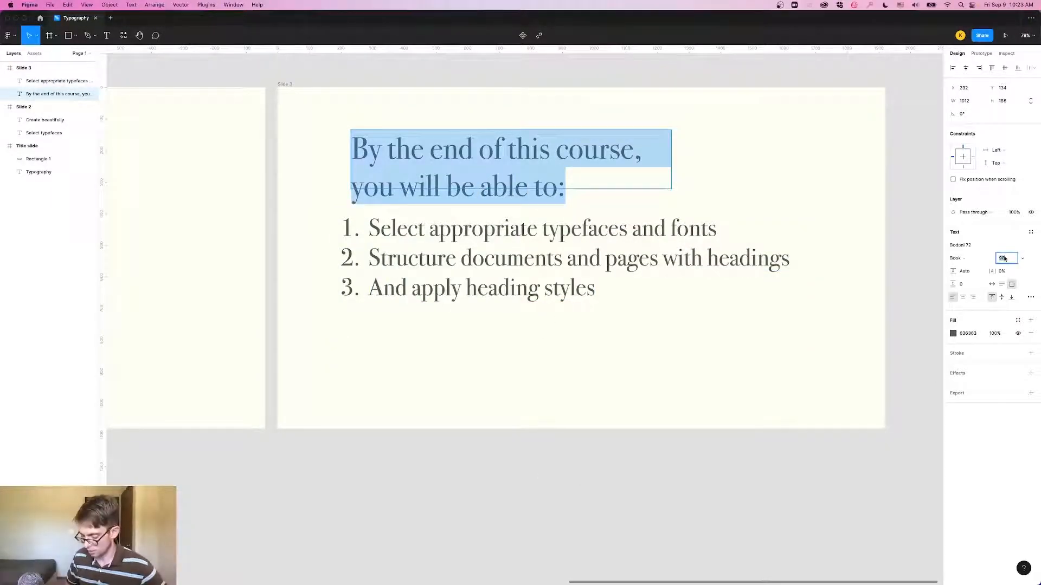
{"action": "type", "text": "78"}
{"action": "key", "text": "Return"}
{"action": "key", "text": "shift+Down"}
{"action": "key", "text": "shift+Up"}
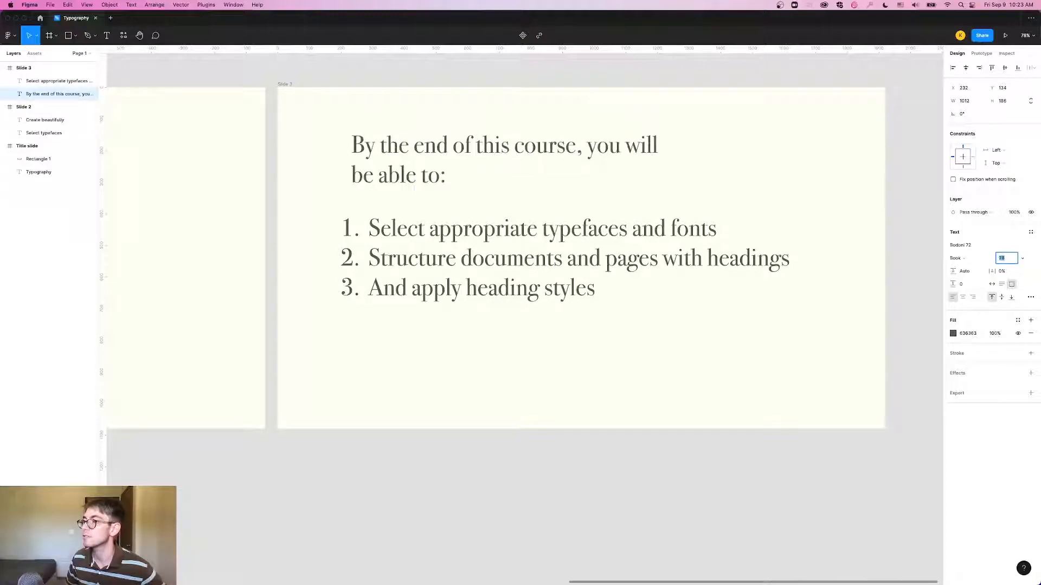
{"action": "left_click", "coordinate": [564, 257]}
{"action": "left_click", "coordinate": [465, 147]}
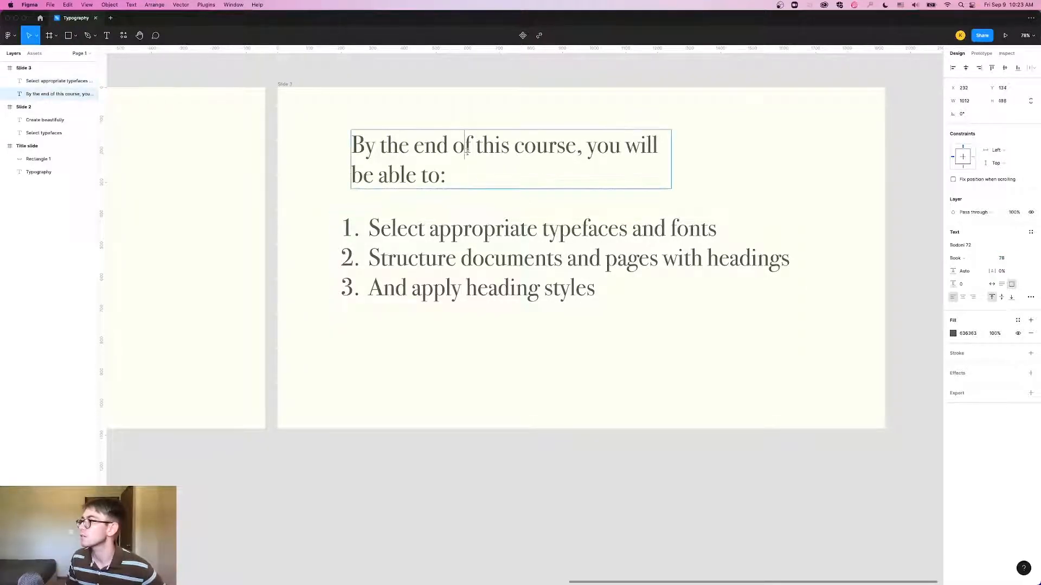
Step: Resize the introductory text box to a single line of about 1372 by 97 and move it down close to the list
{"action": "left_click", "coordinate": [658, 257]}
{"action": "left_click", "coordinate": [649, 169]}
{"action": "left_click", "coordinate": [706, 168]}
{"action": "left_click_drag", "start_coordinate": [669, 164], "coordinate": [785, 162]}
{"action": "left_click_drag", "start_coordinate": [556, 130], "coordinate": [476, 180]}
{"action": "left_click", "coordinate": [495, 141]}
Step: Add a vertical guide along the edge of the list numbers on Slide 3 and align the introductory text to it
{"action": "left_click_drag", "start_coordinate": [103, 128], "coordinate": [340, 123]}
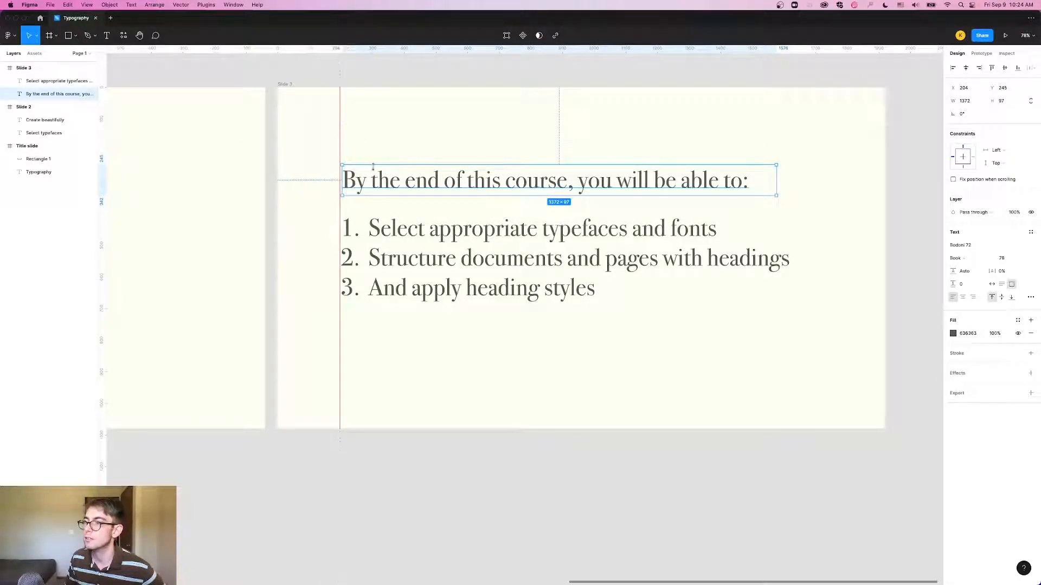
{"action": "left_click_drag", "start_coordinate": [381, 186], "coordinate": [378, 182]}
{"action": "left_click", "coordinate": [643, 353]}
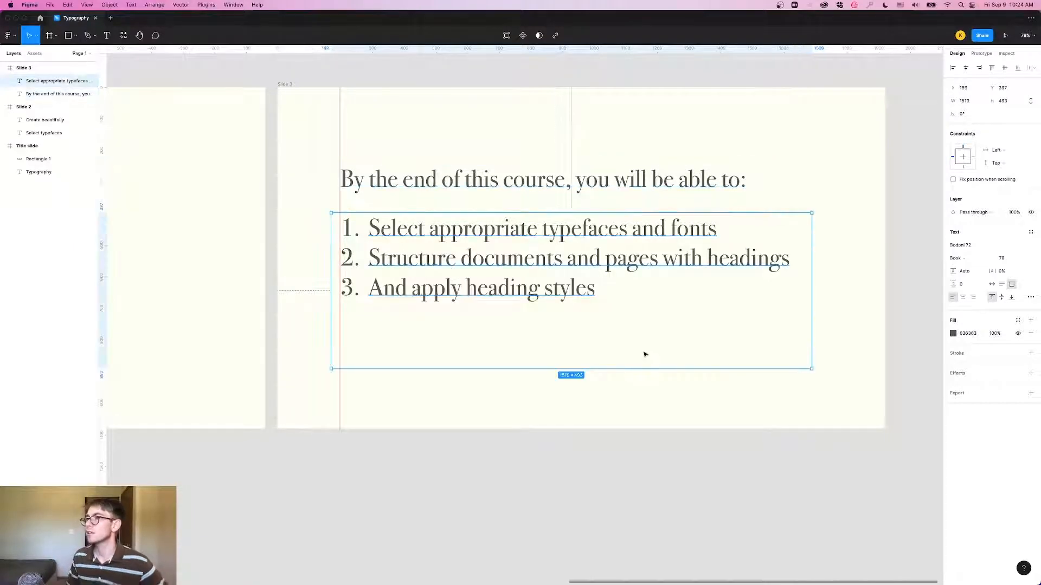
{"action": "left_click", "coordinate": [715, 418]}
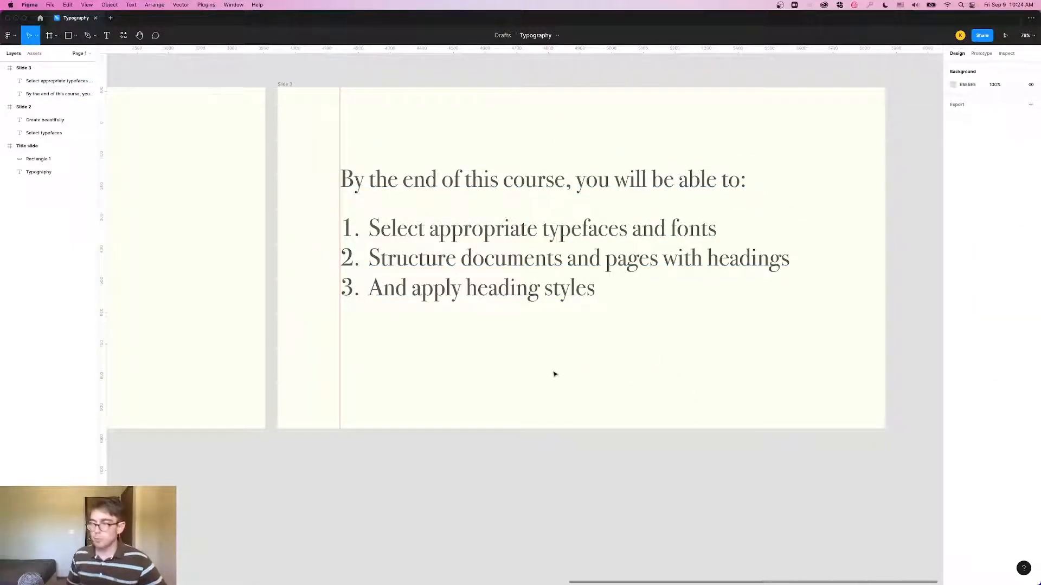
Step: Add a layout grid of 12 columns to the Title slide frame
{"action": "scroll", "coordinate": [512, 372], "scroll_direction": "down", "scroll_amount": 1}
{"action": "scroll", "coordinate": [511, 372], "scroll_direction": "down", "scroll_amount": 5}
{"action": "left_click_drag", "start_coordinate": [243, 454], "coordinate": [509, 449]}
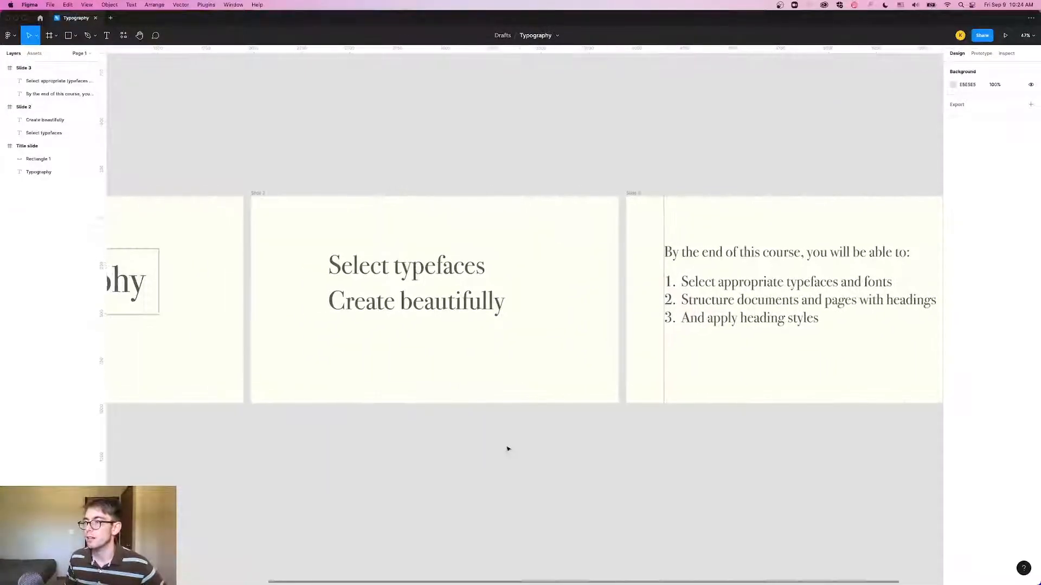
{"action": "scroll", "coordinate": [482, 426], "scroll_direction": "down", "scroll_amount": 2}
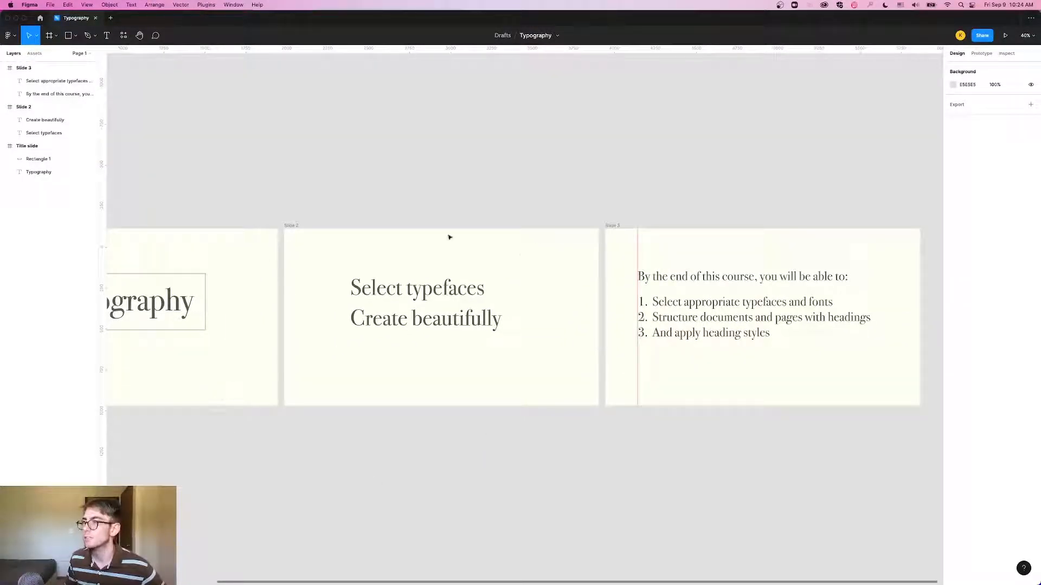
{"action": "left_click", "coordinate": [53, 146]}
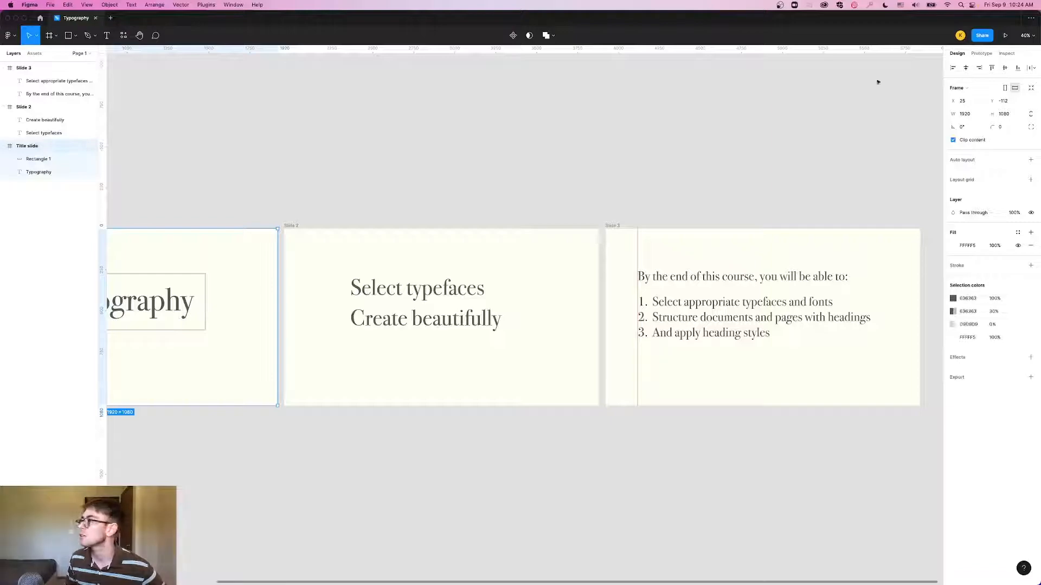
{"action": "left_click", "coordinate": [982, 185]}
{"action": "left_click", "coordinate": [953, 193]}
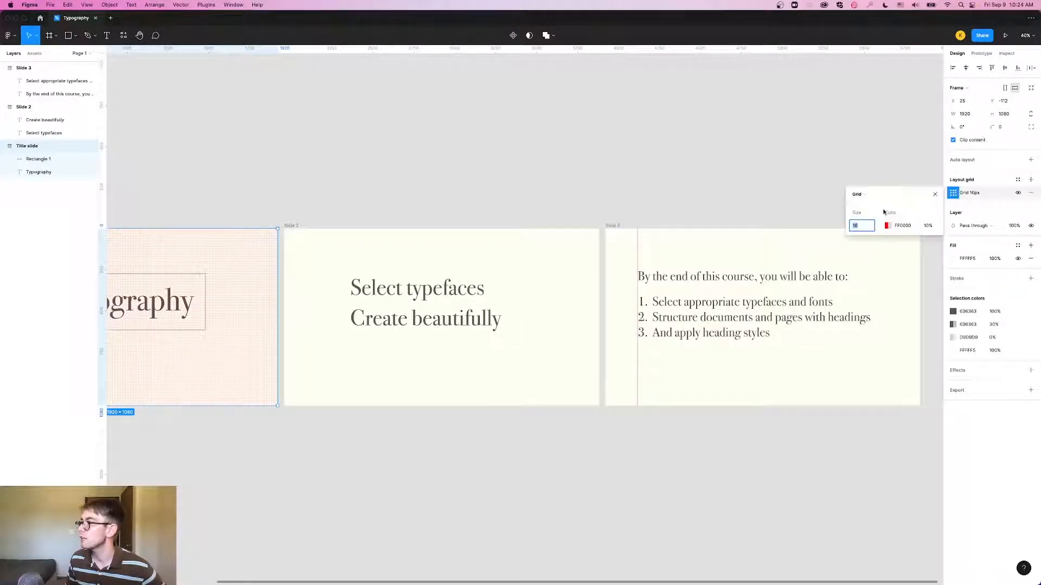
{"action": "left_click", "coordinate": [858, 198]}
{"action": "left_click", "coordinate": [872, 207]}
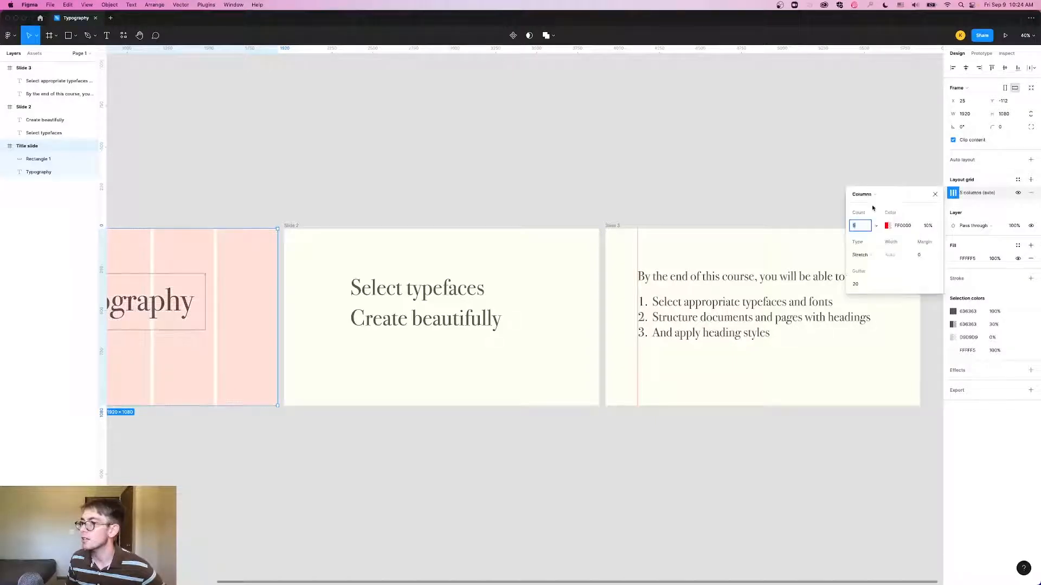
{"action": "type", "text": "12"}
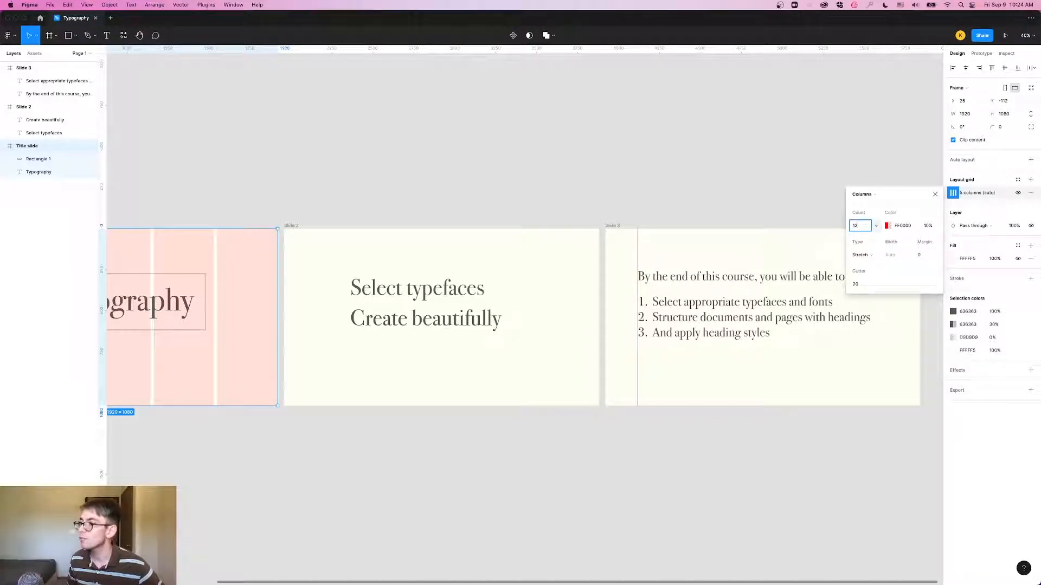
{"action": "key", "text": "Return"}
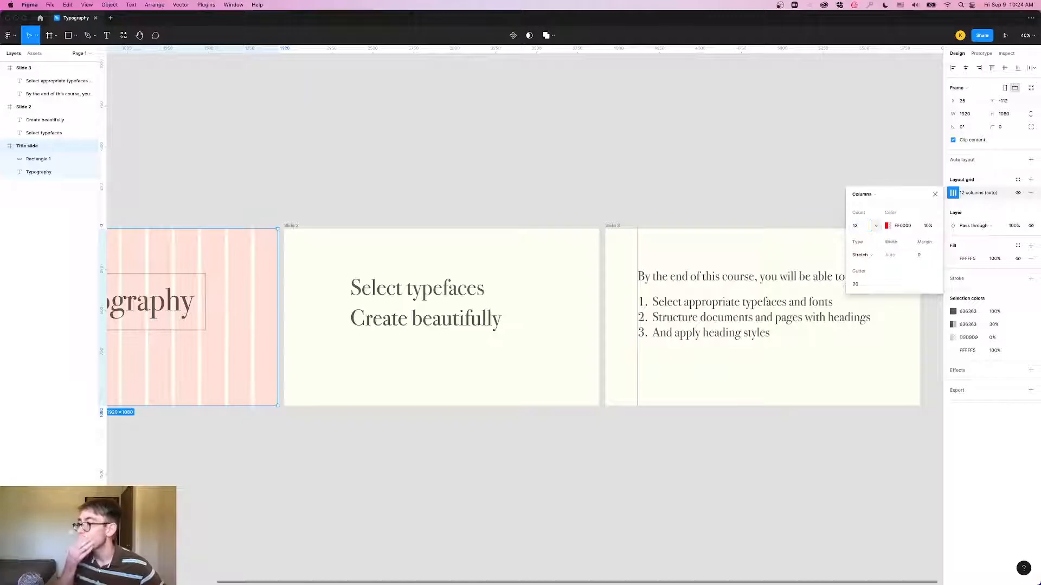
Step: Set the margin of the Title slide's column grid to 130
{"action": "scroll", "coordinate": [313, 193], "scroll_direction": "left", "scroll_amount": 5}
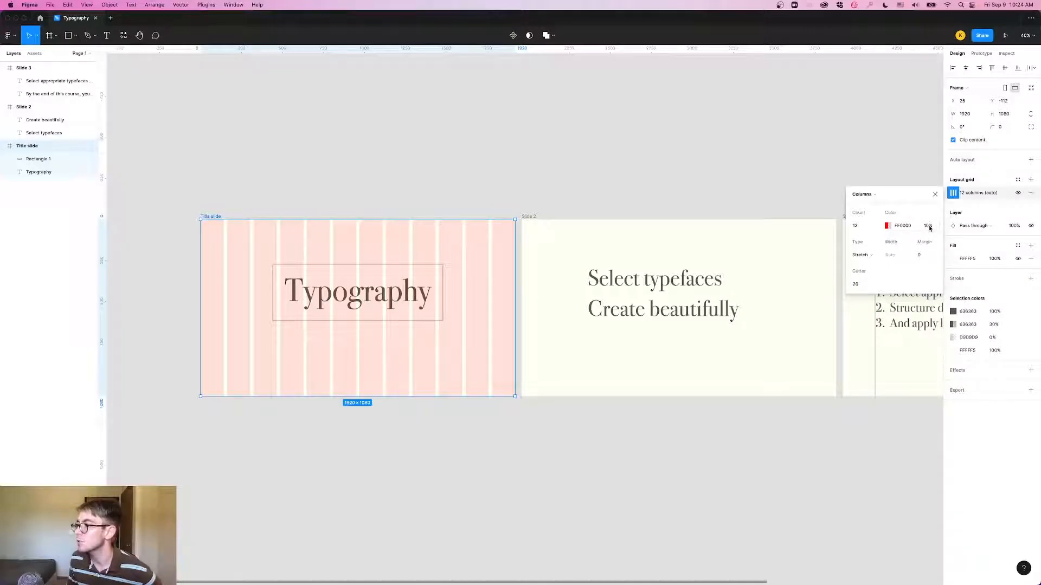
{"action": "left_click", "coordinate": [917, 256]}
{"action": "type", "text": "13"}
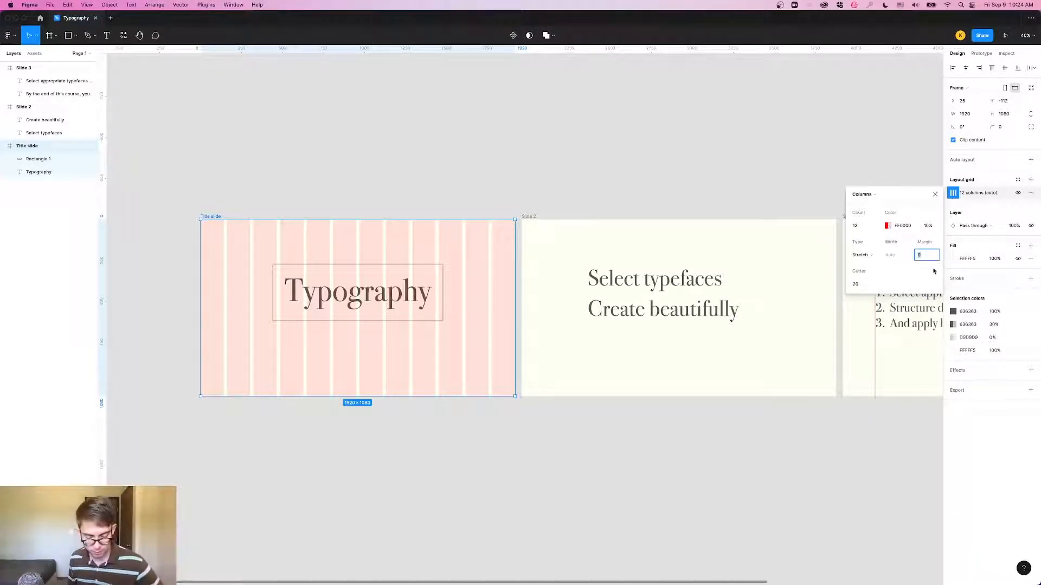
{"action": "type", "text": "0"}
{"action": "key", "text": "Return"}
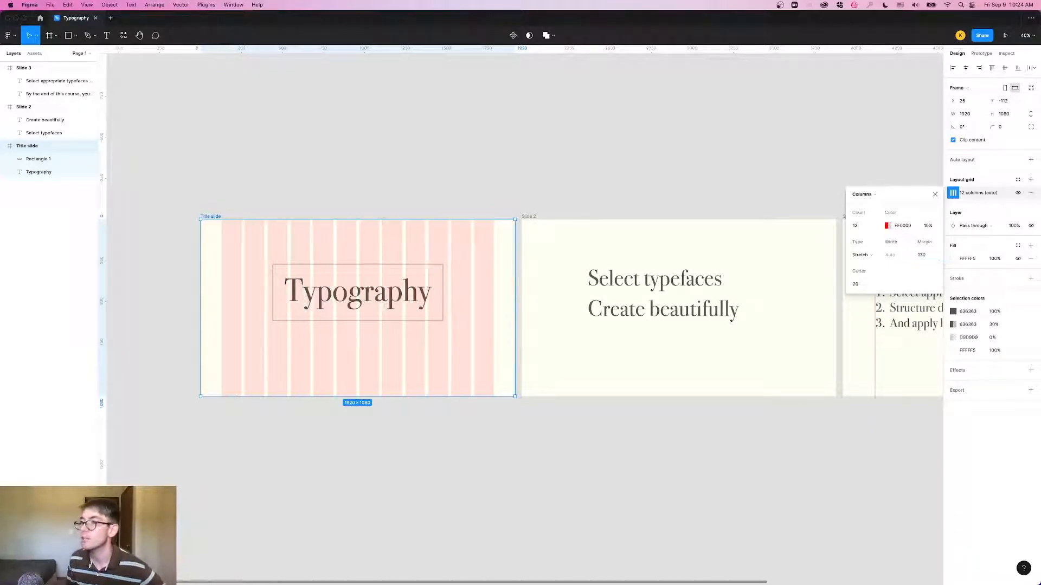
{"action": "left_click", "coordinate": [527, 162]}
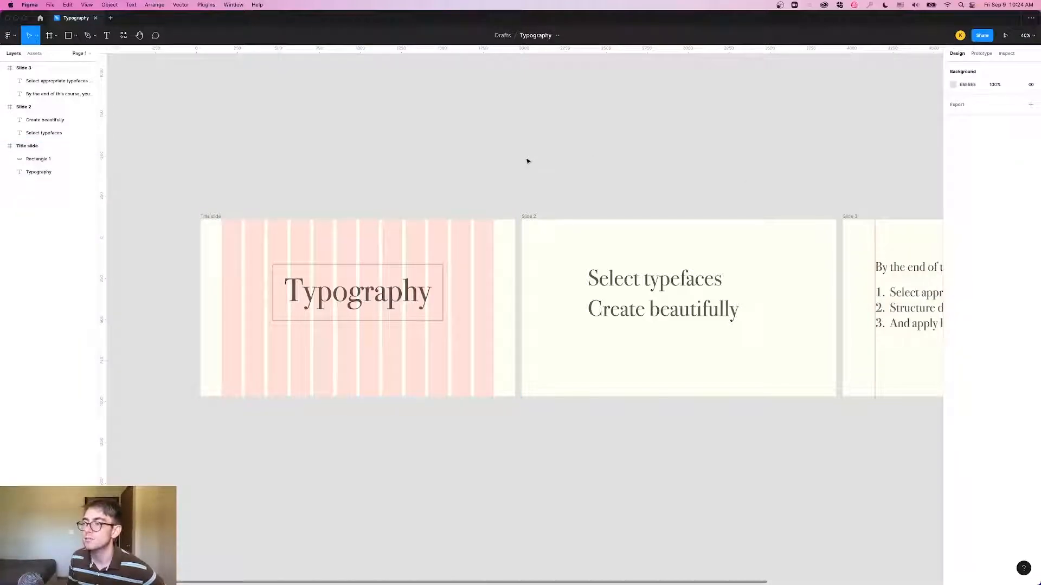
Step: Widen the rectangle around the "Typography" title on both sides to about 1100 by 350, aligning its edges with the grid columns
{"action": "left_click", "coordinate": [366, 267]}
{"action": "left_click_drag", "start_coordinate": [444, 292], "coordinate": [449, 294]}
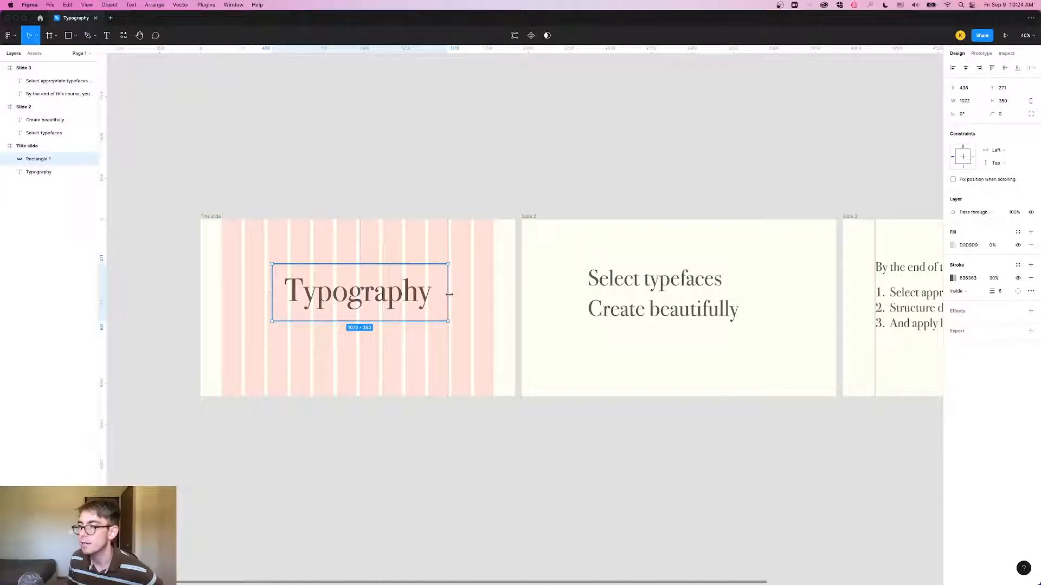
{"action": "left_click_drag", "start_coordinate": [272, 297], "coordinate": [268, 298]}
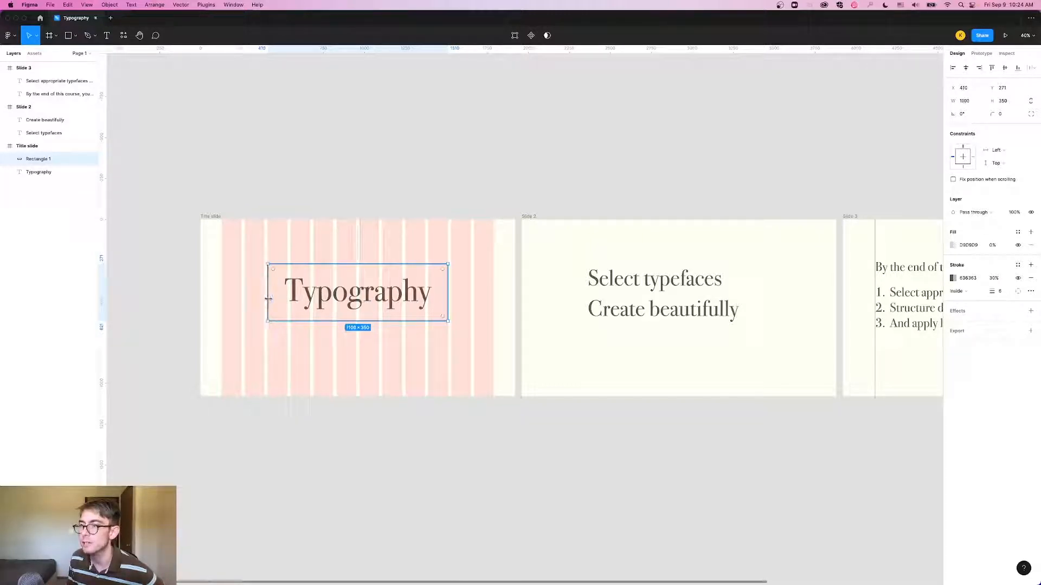
{"action": "left_click", "coordinate": [355, 293]}
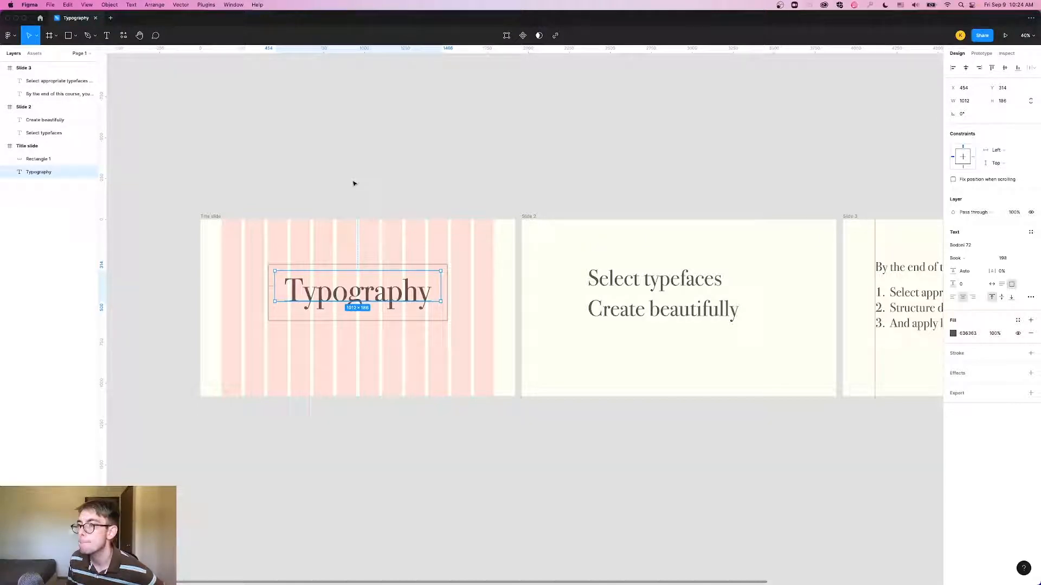
{"action": "left_click", "coordinate": [607, 241]}
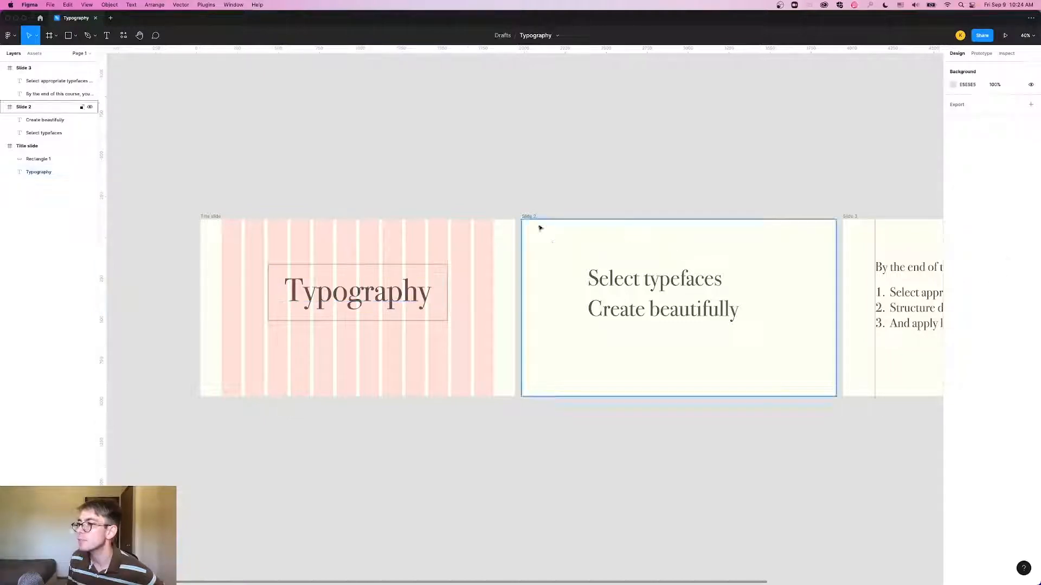
Step: Add a layout grid to the Slide 2 frame and change it to 12 columns
{"action": "left_click", "coordinate": [529, 216]}
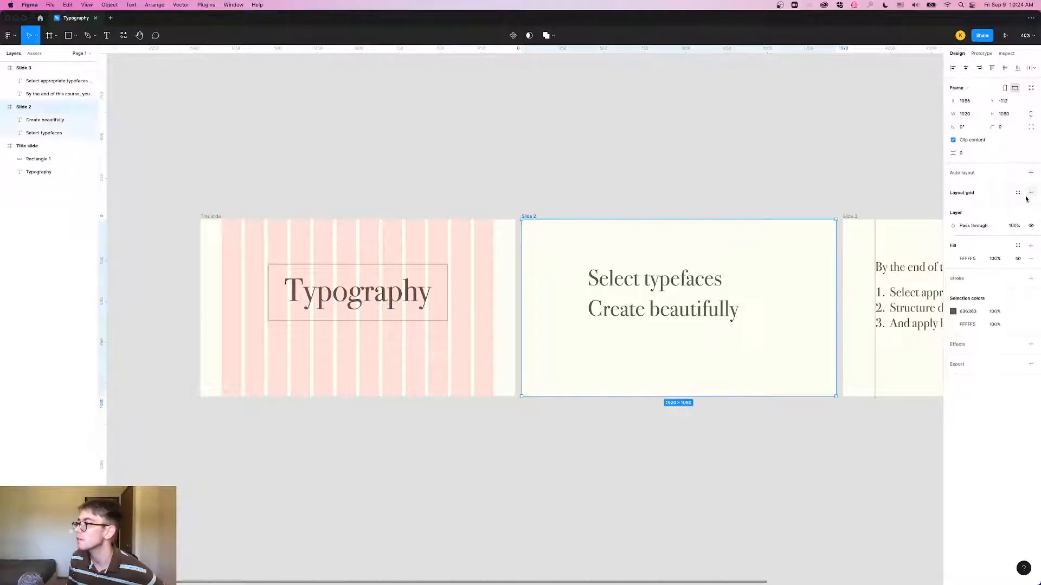
{"action": "left_click", "coordinate": [971, 194]}
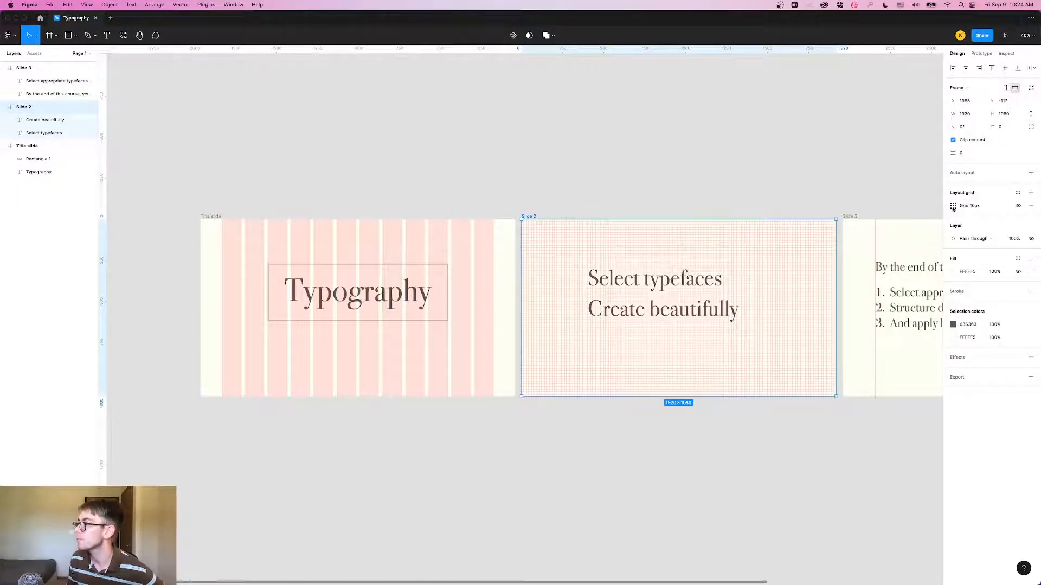
{"action": "left_click", "coordinate": [953, 207]}
{"action": "left_click", "coordinate": [859, 209]}
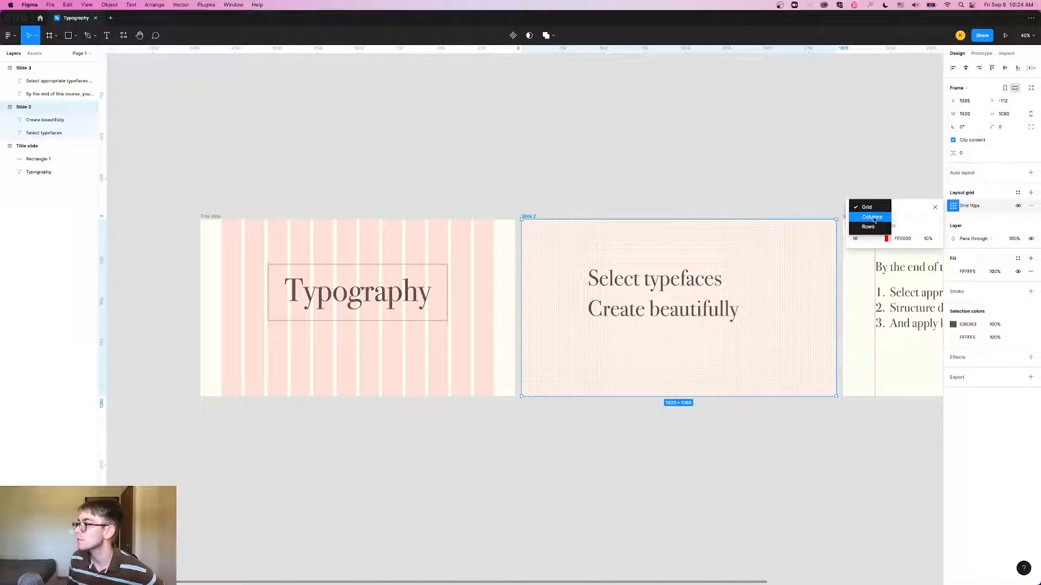
{"action": "left_click", "coordinate": [874, 219]}
{"action": "type", "text": "12"}
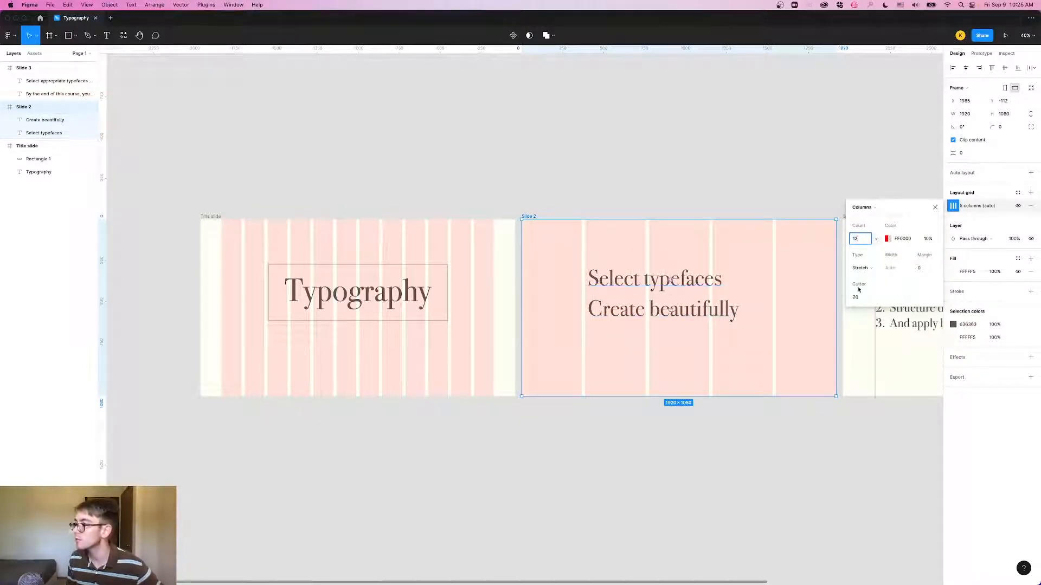
{"action": "key", "text": "Return"}
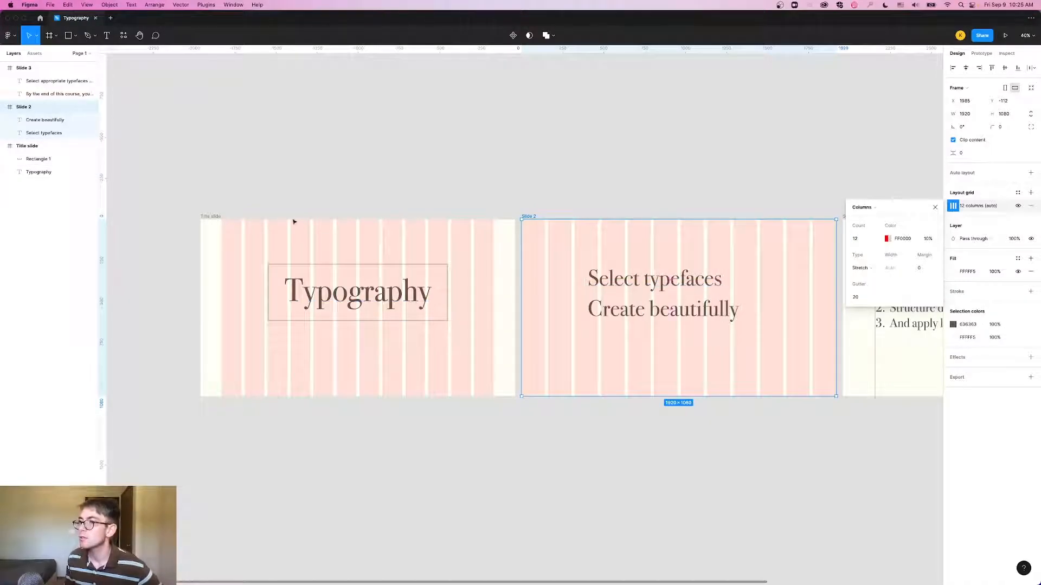
Step: Check the margin setting of the Title slide's column grid
{"action": "left_click", "coordinate": [293, 222]}
{"action": "left_click", "coordinate": [211, 218]}
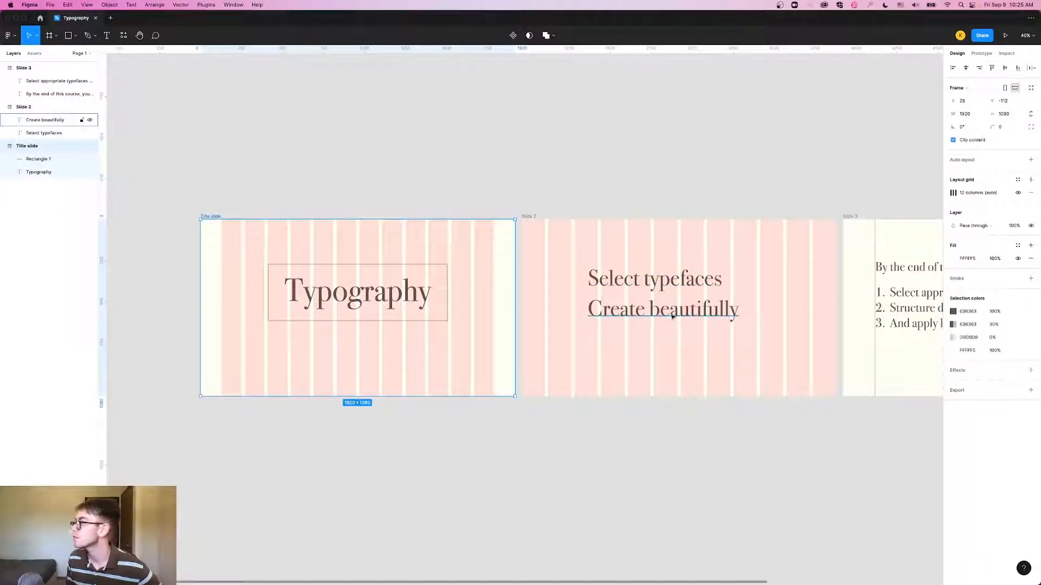
{"action": "left_click", "coordinate": [953, 193]}
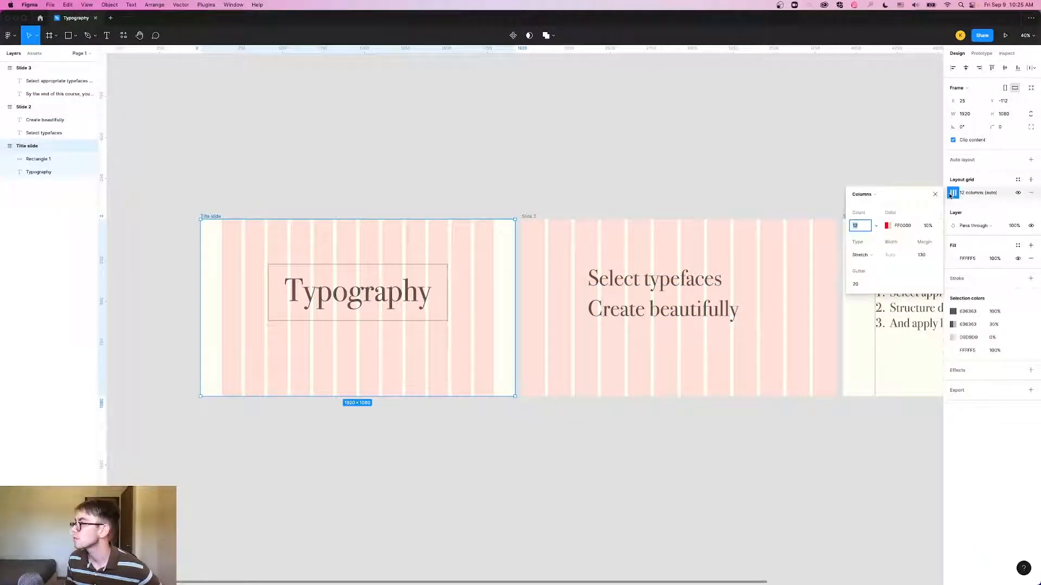
Step: Set the margin of Slide 2's 12-column layout grid to 130
{"action": "left_click", "coordinate": [802, 161]}
{"action": "left_click", "coordinate": [527, 217]}
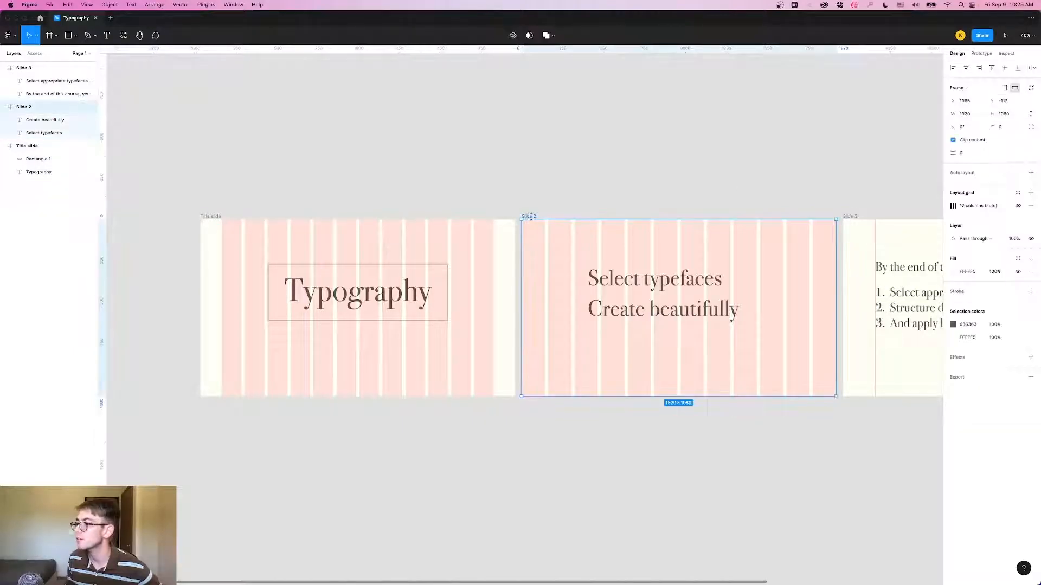
{"action": "left_click", "coordinate": [953, 206]}
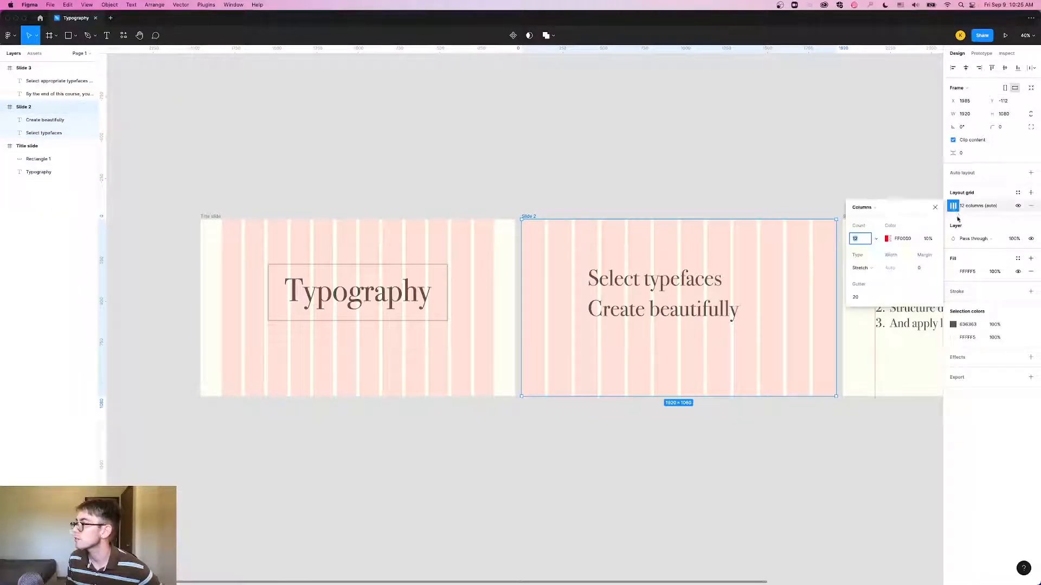
{"action": "left_click", "coordinate": [924, 267]}
{"action": "type", "text": "130"}
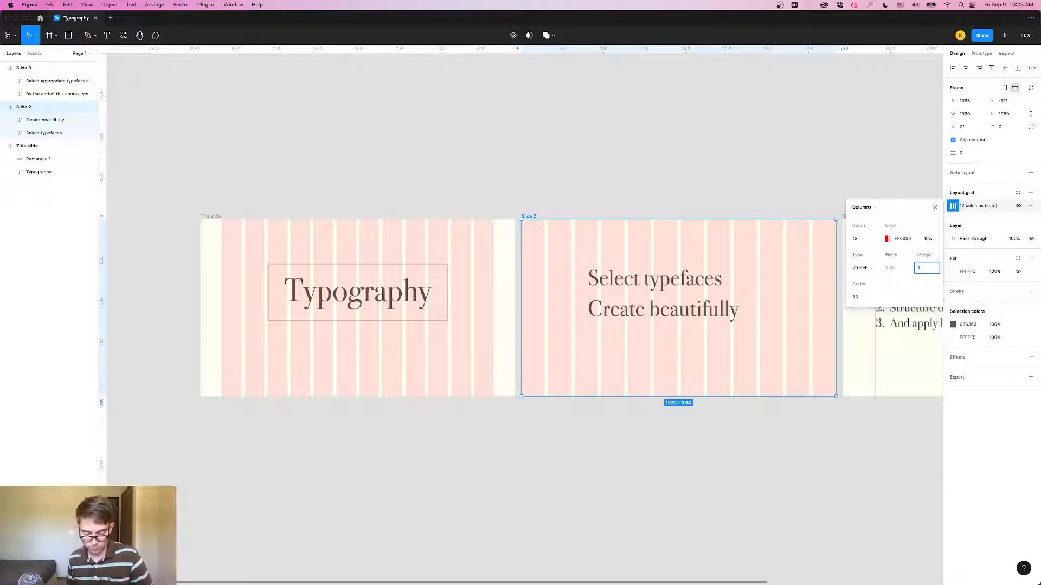
{"action": "key", "text": "Return"}
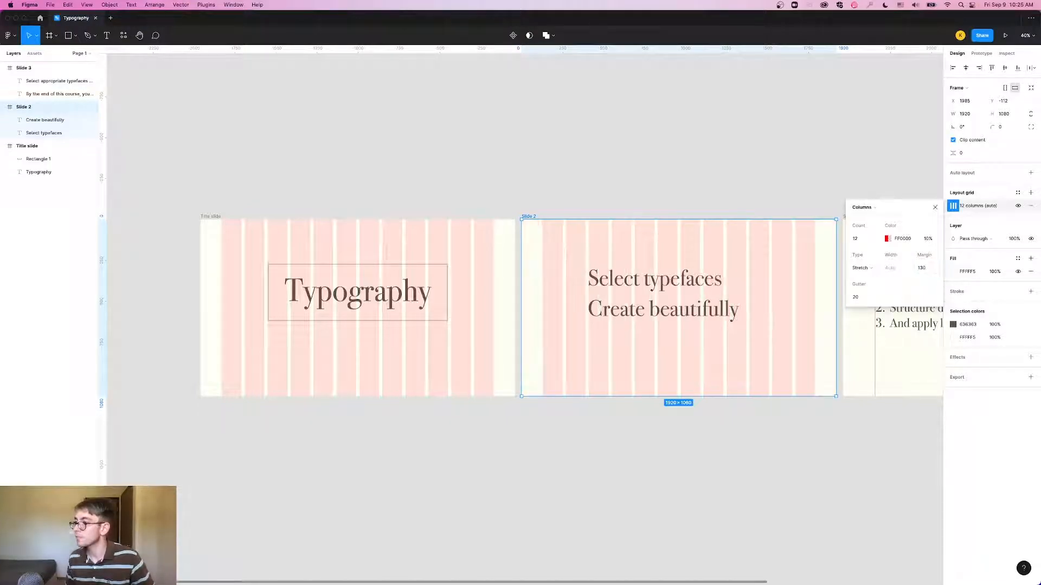
{"action": "left_click", "coordinate": [722, 150]}
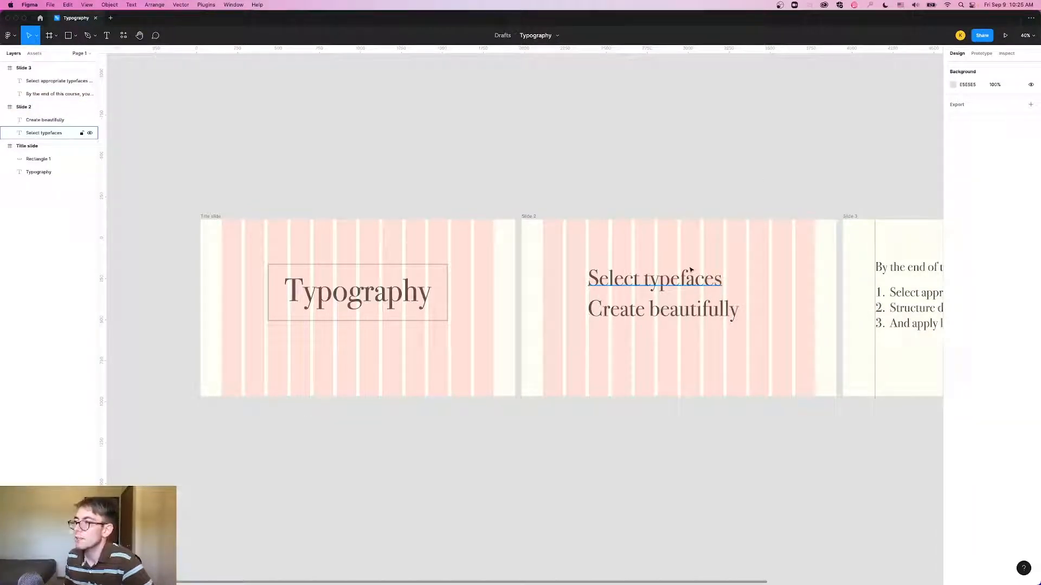
Step: Add a layout grid to the Slide 3 frame and switch its type to columns
{"action": "scroll", "coordinate": [615, 320], "scroll_direction": "up", "scroll_amount": 1}
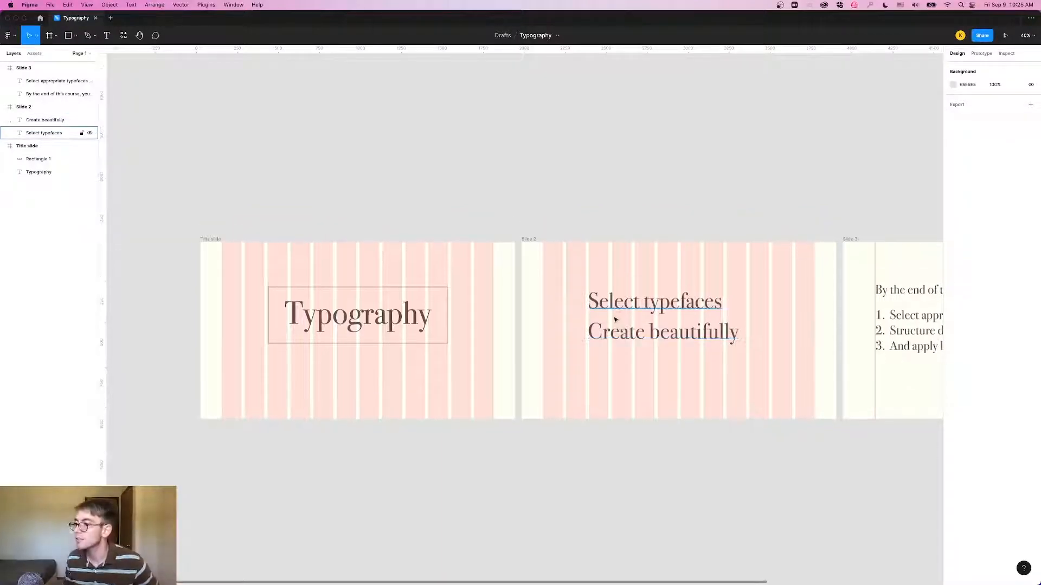
{"action": "scroll", "coordinate": [616, 319], "scroll_direction": "up", "scroll_amount": 5}
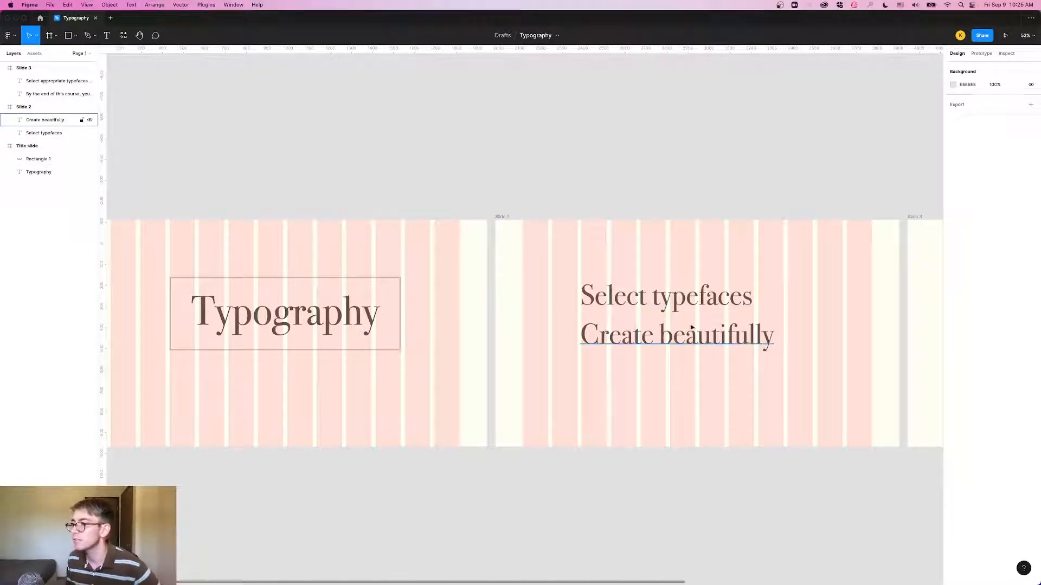
{"action": "scroll", "coordinate": [697, 326], "scroll_direction": "down", "scroll_amount": 5}
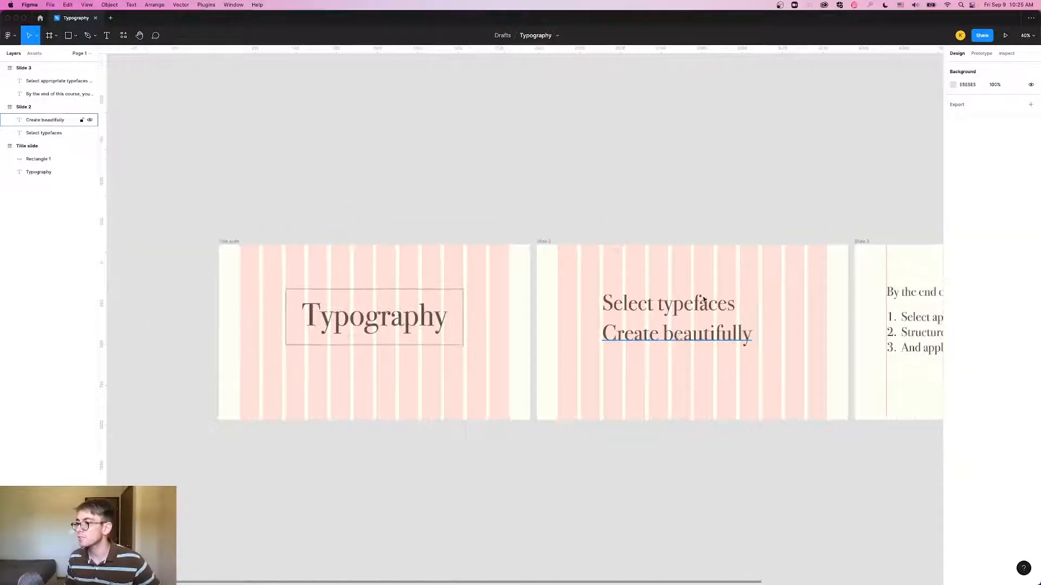
{"action": "scroll", "coordinate": [691, 326], "scroll_direction": "right", "scroll_amount": 5}
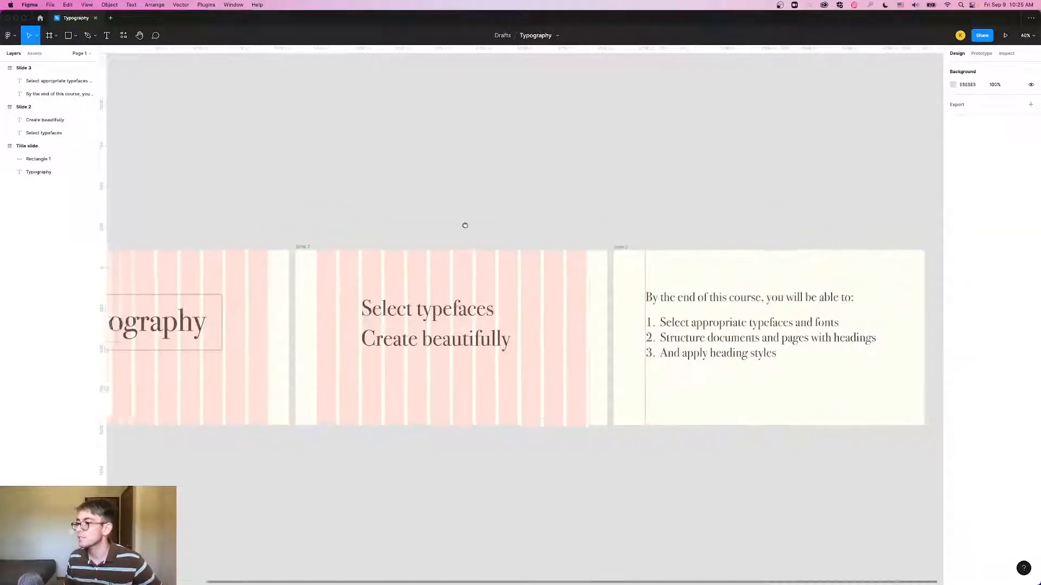
{"action": "left_click", "coordinate": [635, 265]}
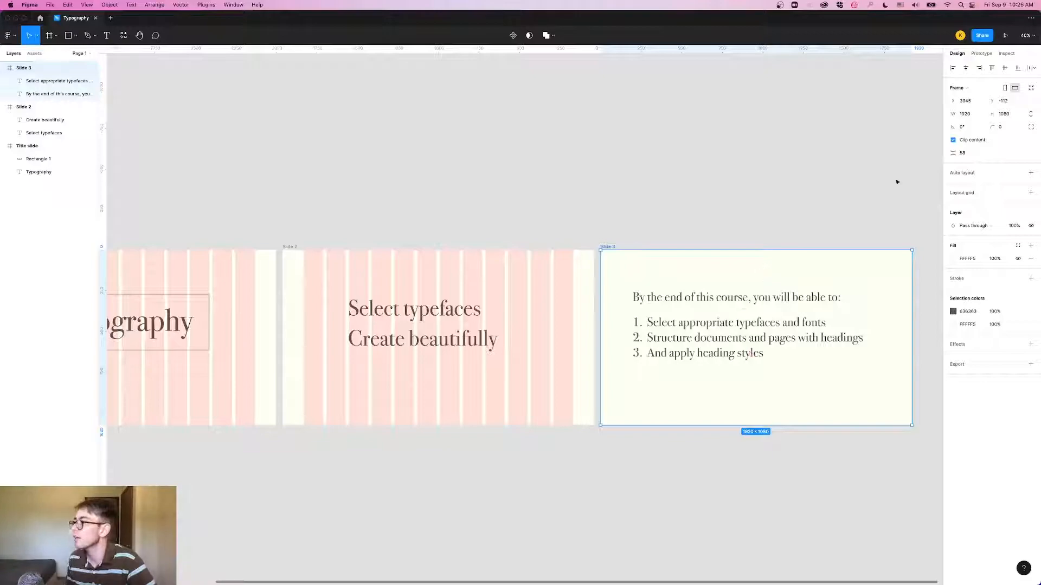
{"action": "left_click", "coordinate": [1018, 193]}
{"action": "left_click", "coordinate": [986, 190]}
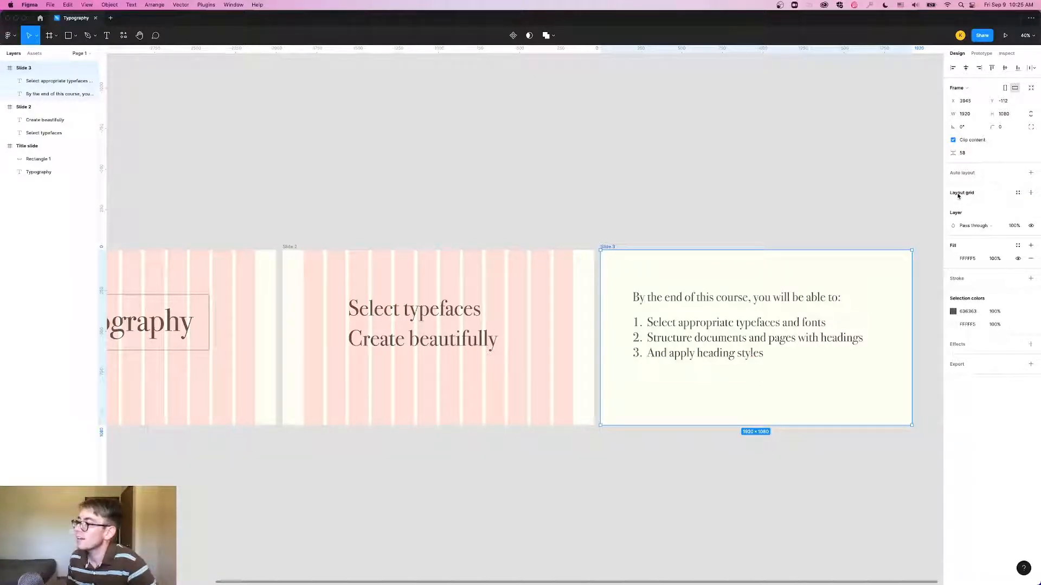
{"action": "left_click", "coordinate": [958, 194]}
{"action": "left_click", "coordinate": [953, 206]}
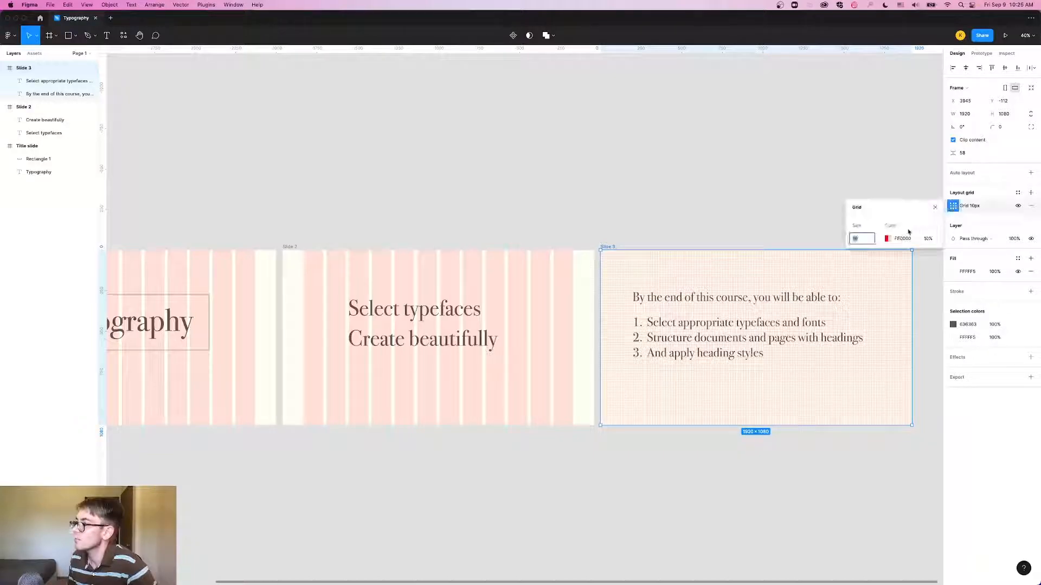
{"action": "left_click", "coordinate": [864, 212]}
{"action": "left_click", "coordinate": [864, 215]}
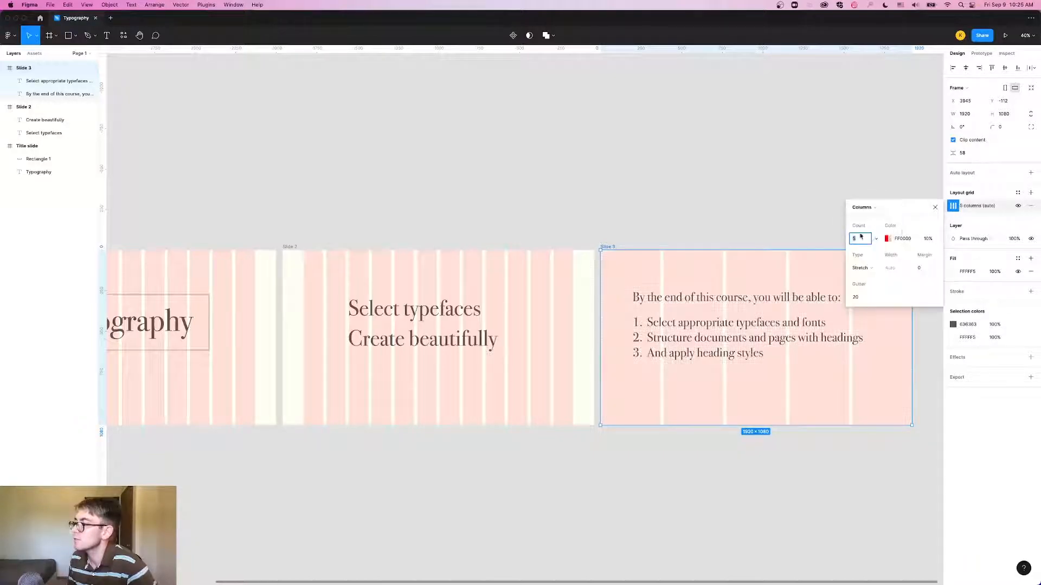
Step: Set Slide 3's column grid to 12 columns with a margin of 130
{"action": "type", "text": "12"}
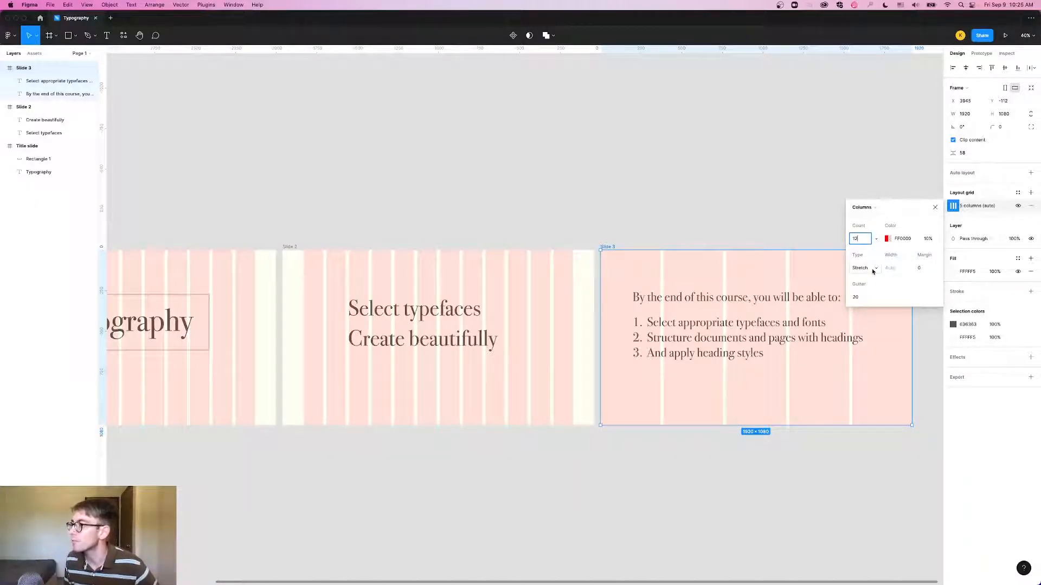
{"action": "left_click", "coordinate": [919, 268]}
{"action": "type", "text": "130"}
{"action": "key", "text": "Return"}
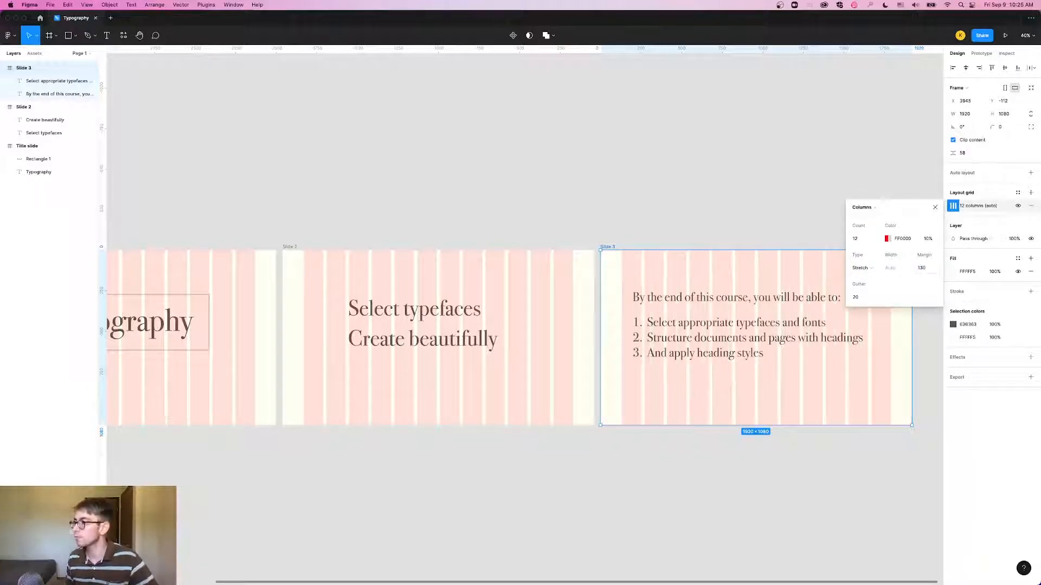
{"action": "left_click", "coordinate": [718, 200]}
Step: Move Slide 3's intro line and numbered list together so the list's text box starts at the first grid column
{"action": "left_click", "coordinate": [731, 298]}
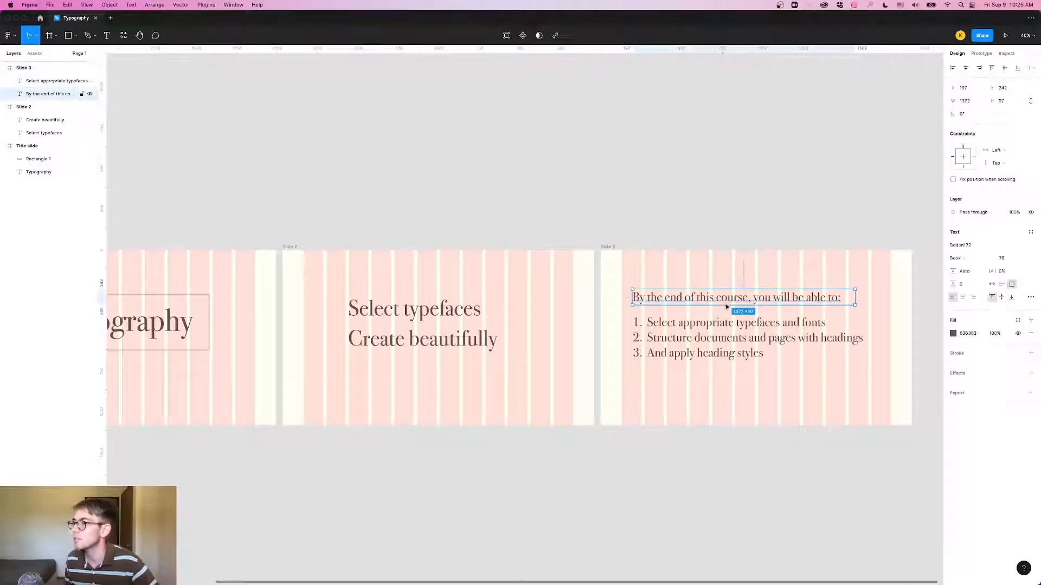
{"action": "left_click", "coordinate": [717, 340], "text": "shift"}
{"action": "left_click_drag", "start_coordinate": [717, 341], "coordinate": [699, 353]}
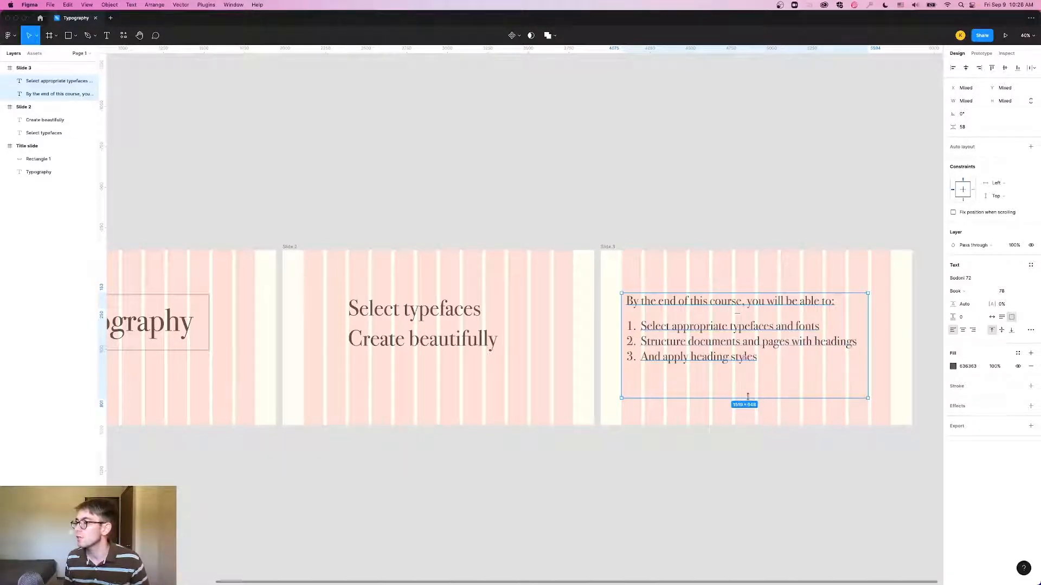
Step: Try shortening the combined height of Slide 3's two text blocks, and undo the resize
{"action": "left_click_drag", "start_coordinate": [746, 394], "coordinate": [743, 368]}
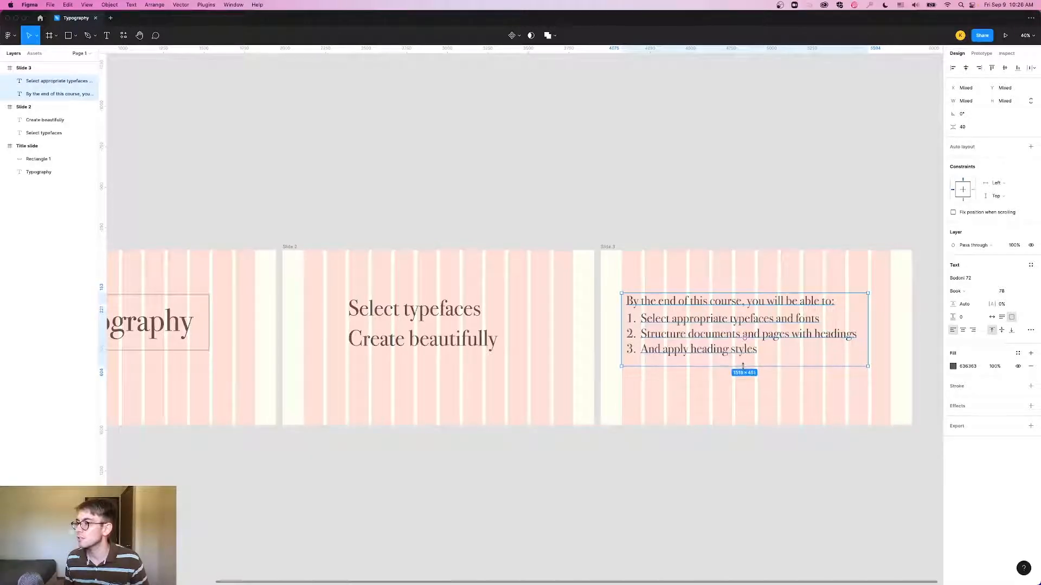
{"action": "key", "text": "cmd+z"}
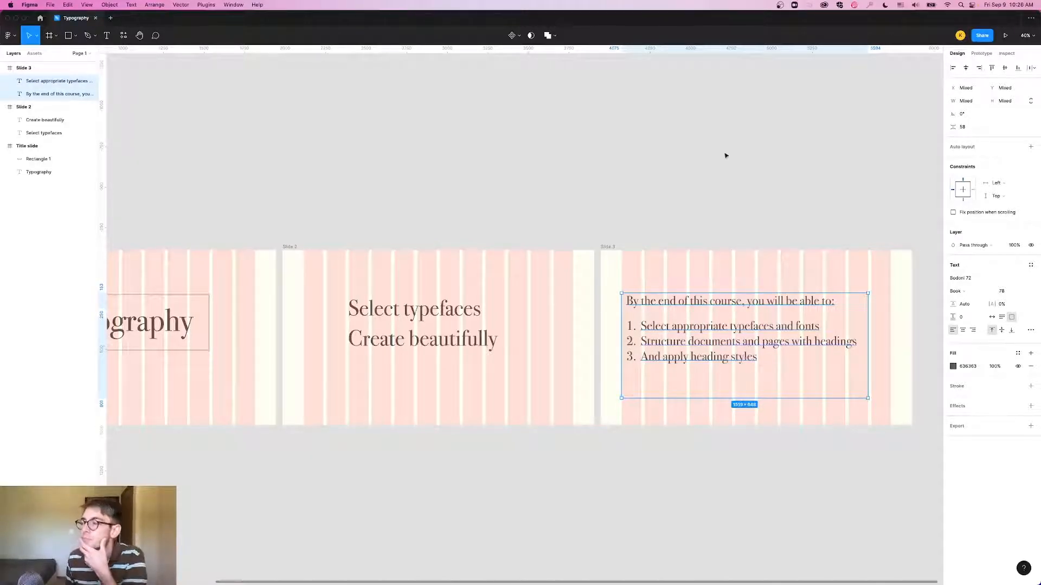
{"action": "left_click", "coordinate": [731, 189]}
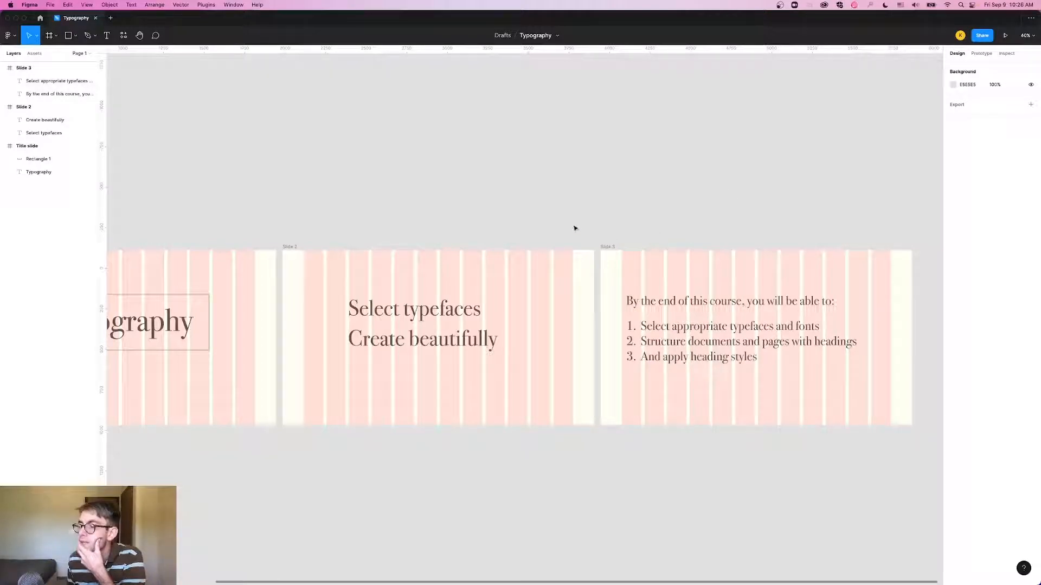
Step: Shift Slide 3's intro line and numbered list slightly left so their visible text lines up with the first grid column
{"action": "left_click", "coordinate": [687, 332]}
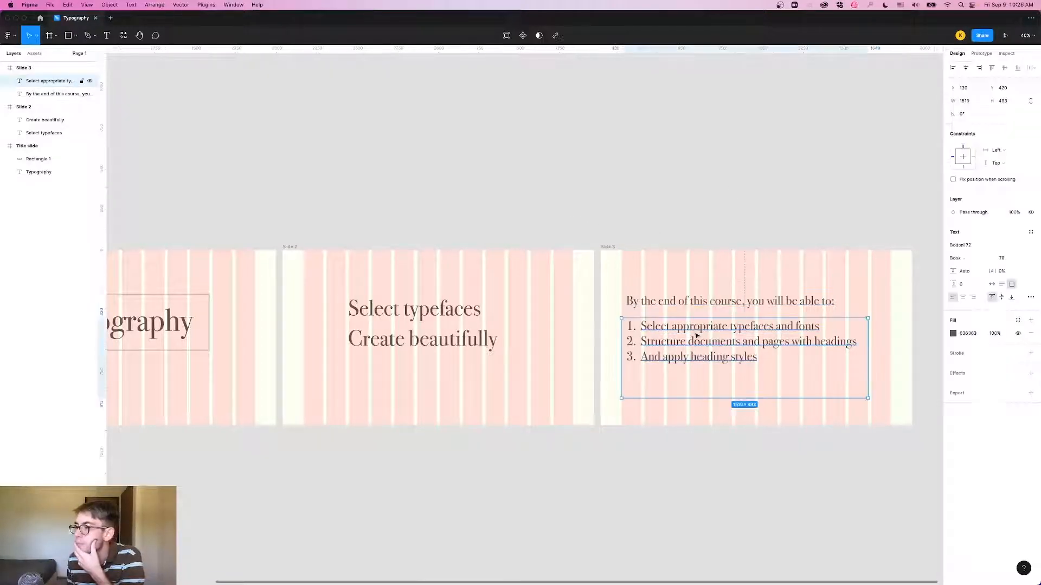
{"action": "left_click", "coordinate": [685, 304], "text": "shift"}
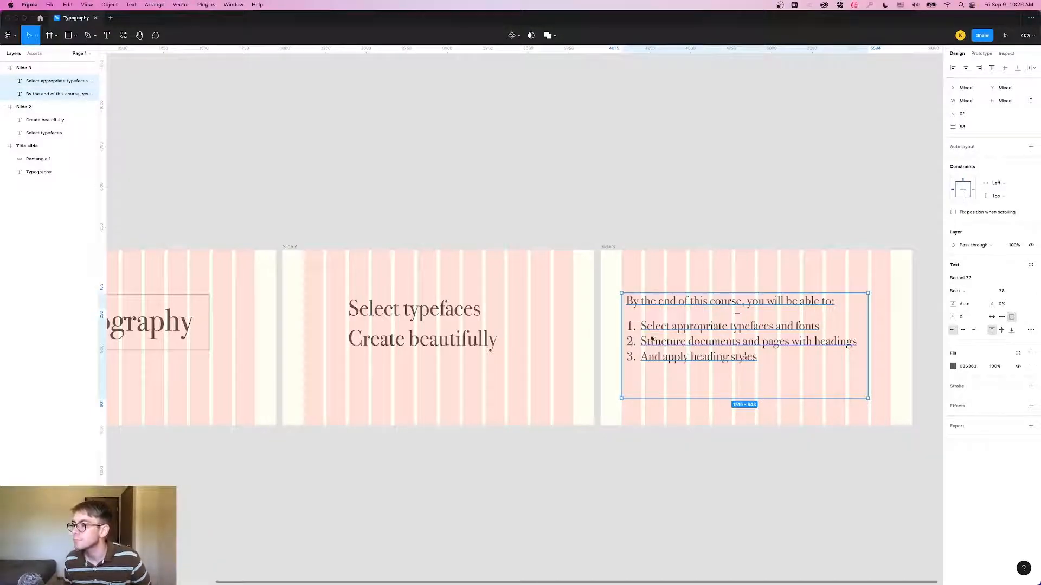
{"action": "scroll", "coordinate": [652, 339], "scroll_direction": "up", "scroll_amount": 5}
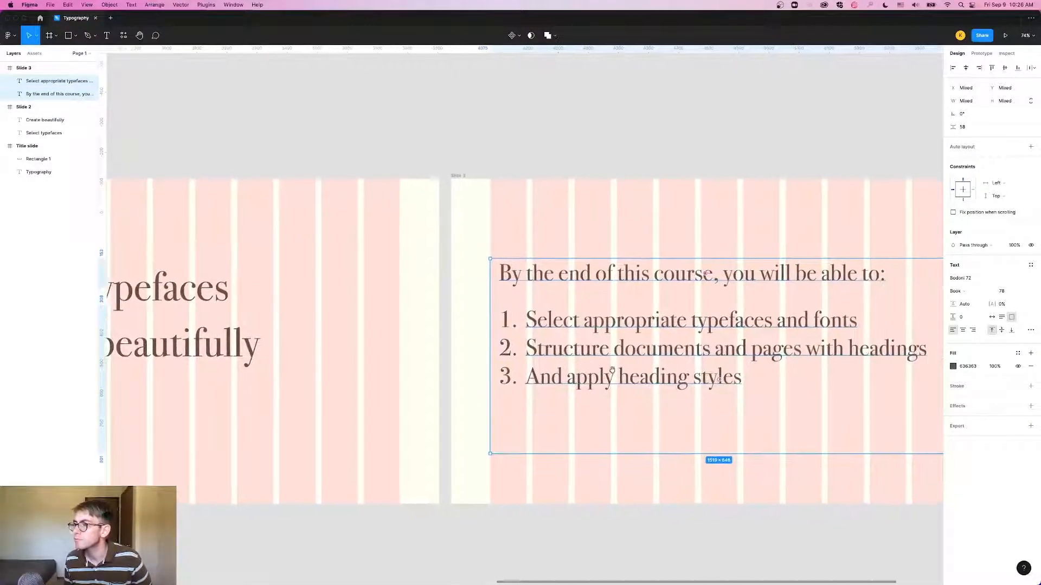
{"action": "left_click_drag", "start_coordinate": [609, 370], "coordinate": [600, 372]}
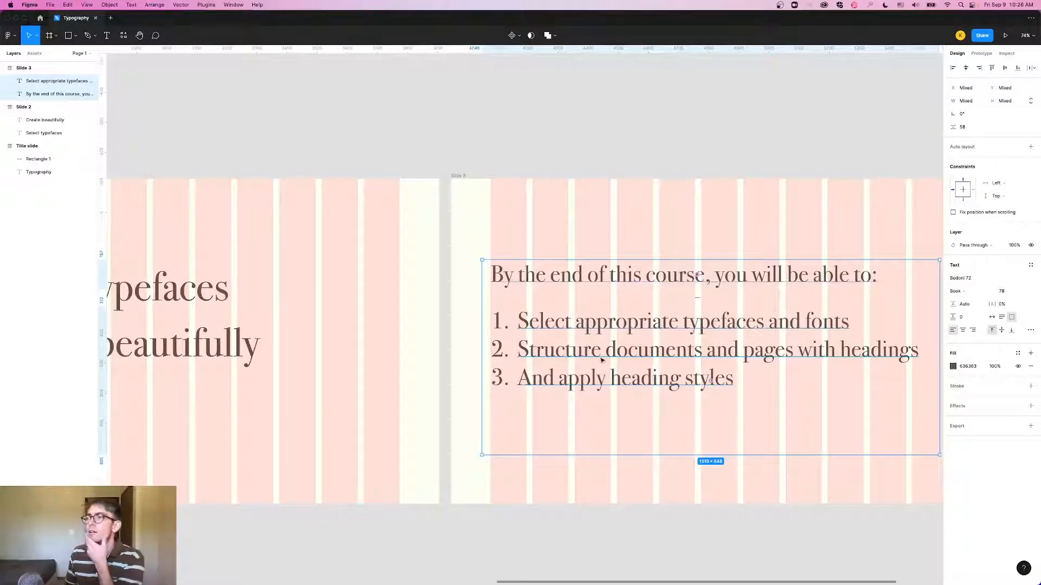
Step: Try aligning Slide 3's two text blocks by their vertical centers, and undo the alignment
{"action": "left_click_drag", "start_coordinate": [765, 191], "coordinate": [633, 201]}
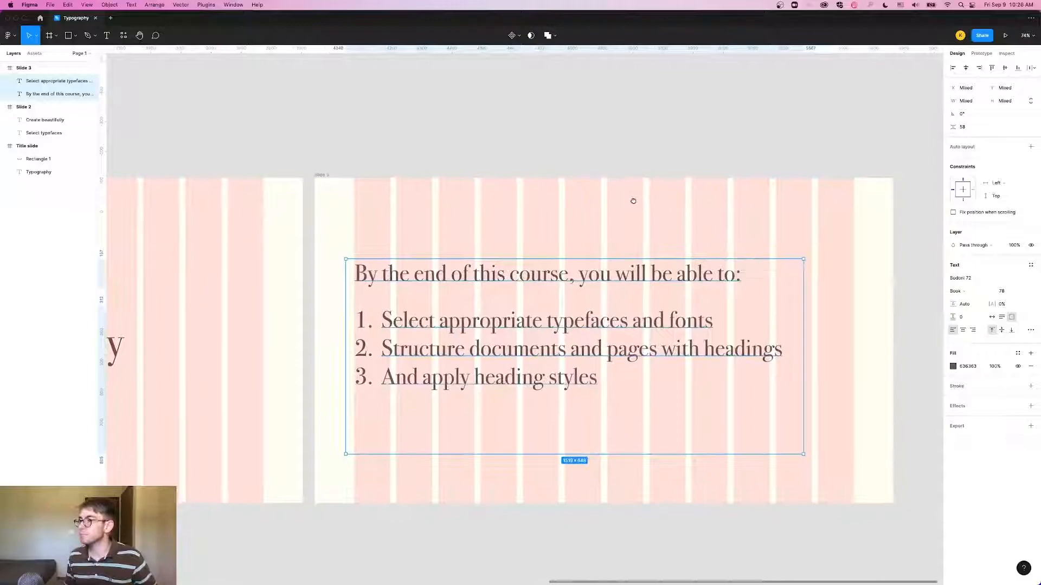
{"action": "left_click", "coordinate": [1003, 69]}
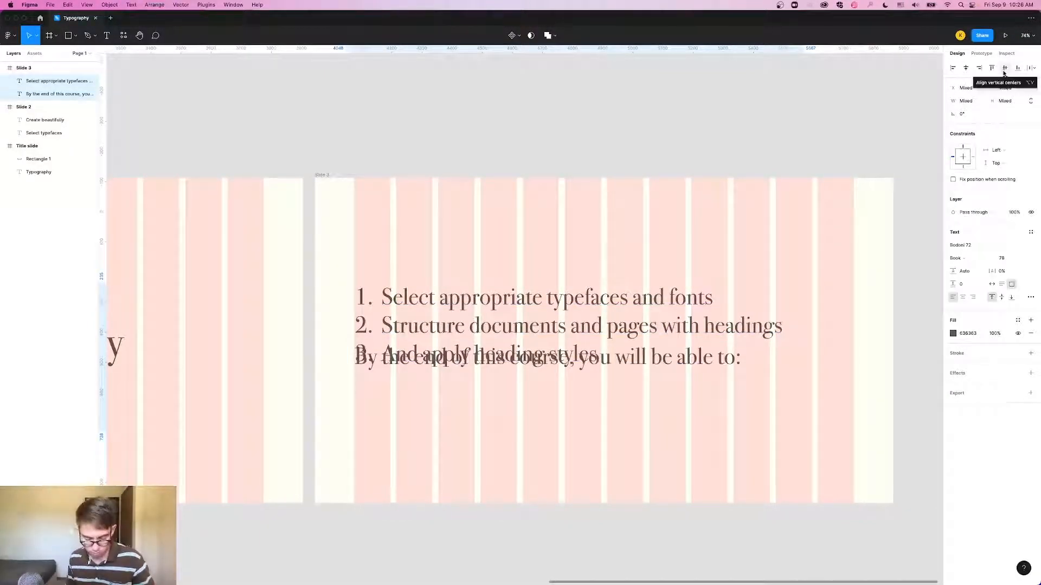
{"action": "key", "text": "super+z"}
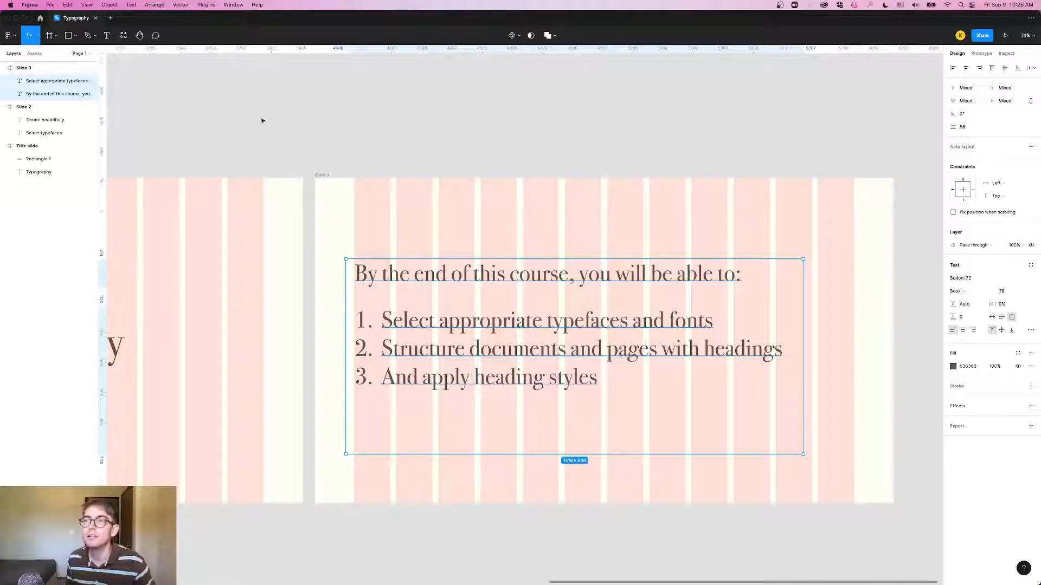
{"action": "left_click", "coordinate": [207, 110]}
Step: Group Slide 3's intro line and numbered list, and center the group vertically in the frame
{"action": "left_click", "coordinate": [456, 274]}
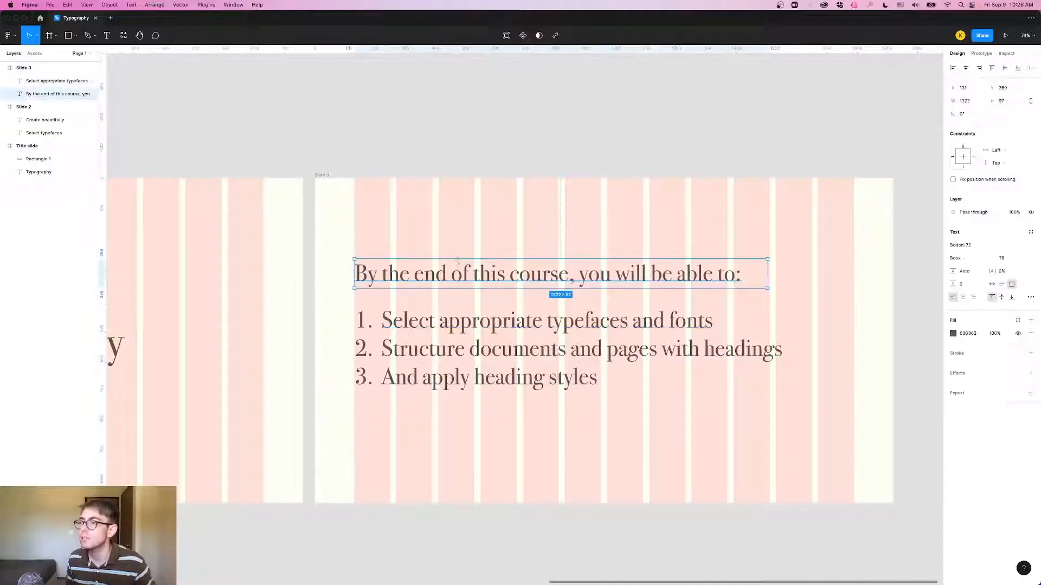
{"action": "left_click", "coordinate": [488, 324], "text": "shift"}
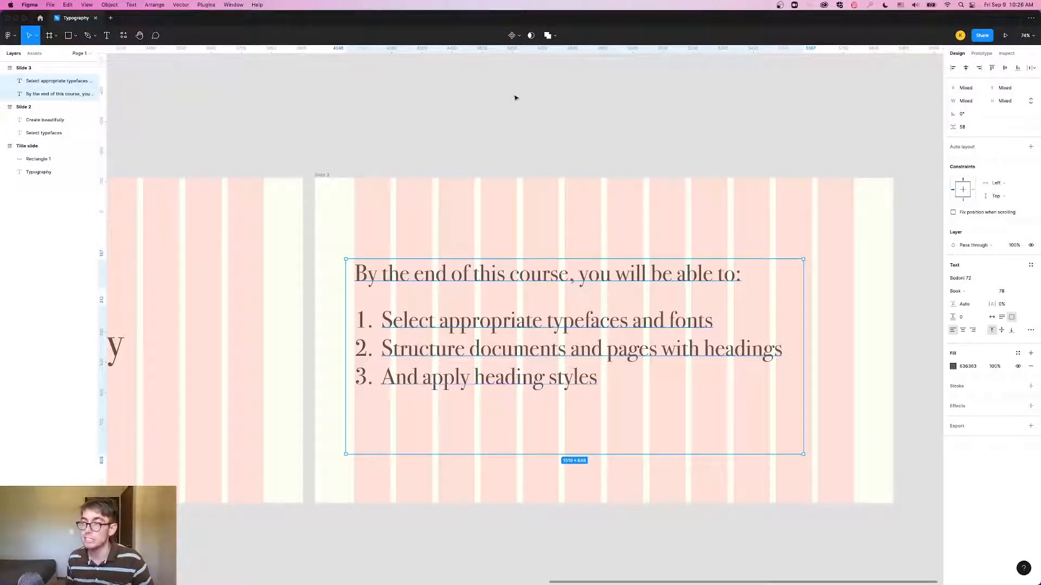
{"action": "key", "text": "super+g"}
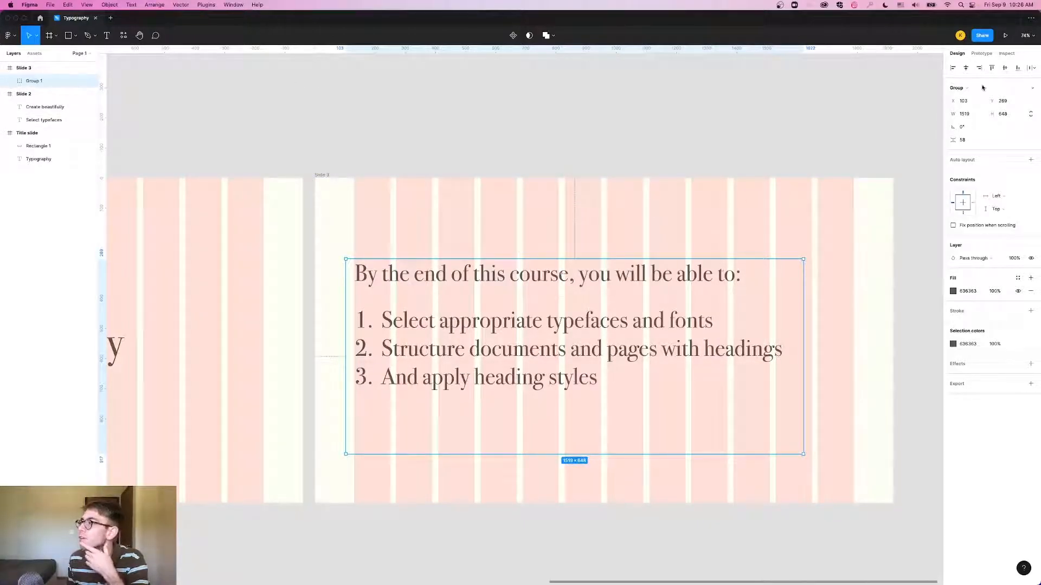
{"action": "left_click", "coordinate": [1005, 68]}
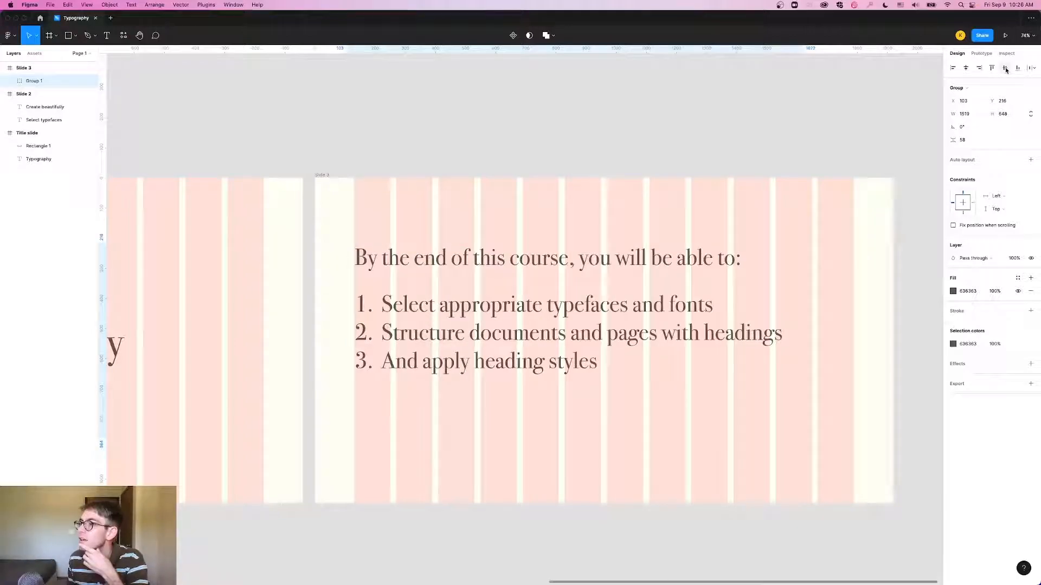
{"action": "left_click", "coordinate": [599, 190]}
Step: Try reducing the text group's height to about 534, and undo the resize
{"action": "left_click", "coordinate": [565, 366]}
{"action": "left_click_drag", "start_coordinate": [579, 438], "coordinate": [578, 400]}
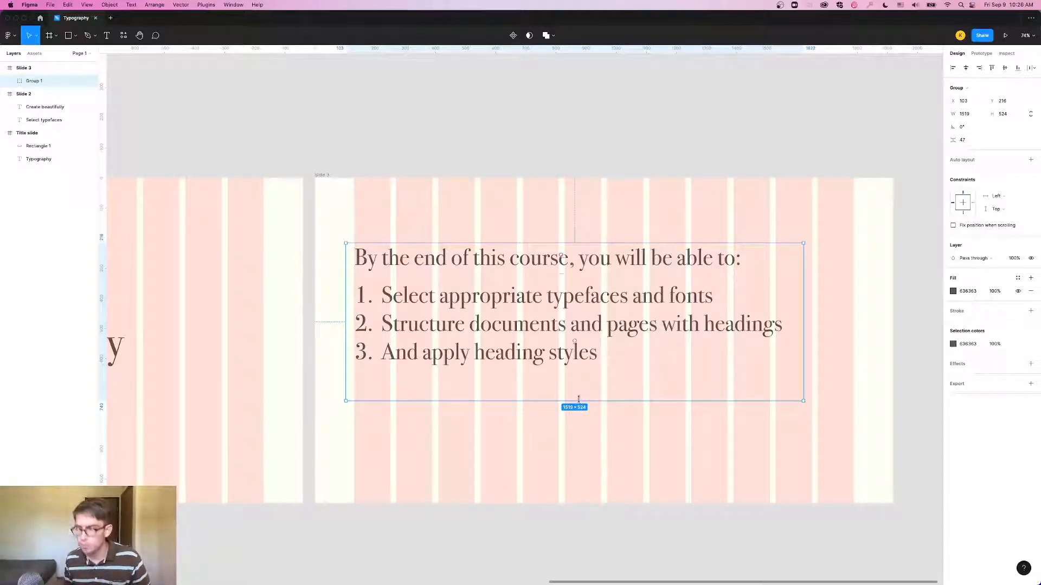
{"action": "key", "text": "super+z"}
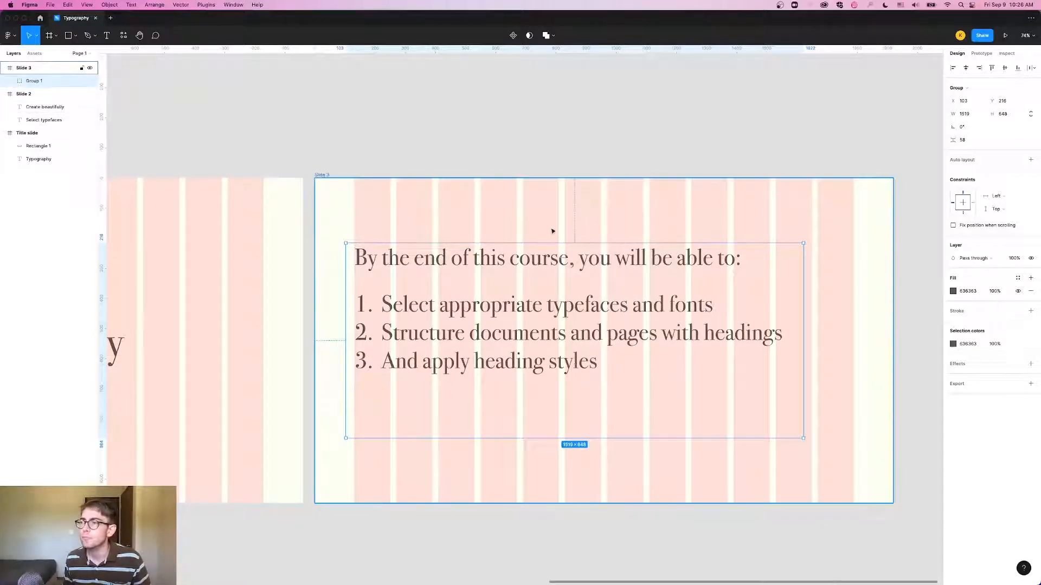
Step: Move the text group back down to Y 269 and ungroup it into its two text blocks
{"action": "left_click", "coordinate": [558, 233]}
{"action": "left_click", "coordinate": [501, 307]}
{"action": "left_click_drag", "start_coordinate": [502, 306], "coordinate": [501, 322]}
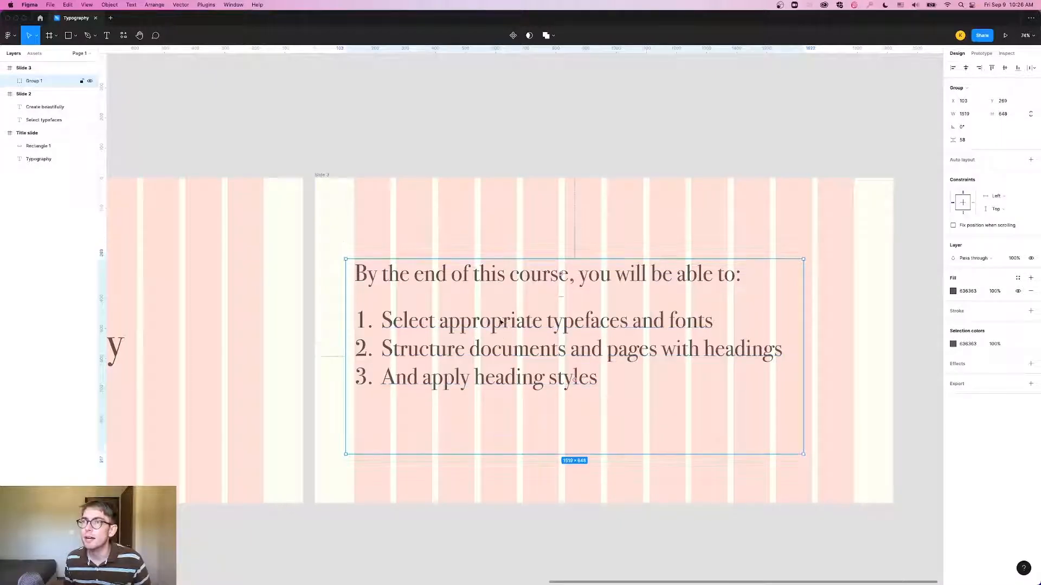
{"action": "key", "text": "shift+super+g"}
Step: Shorten the numbered list's text box on Slide 3 to a height of 262
{"action": "left_click", "coordinate": [522, 373]}
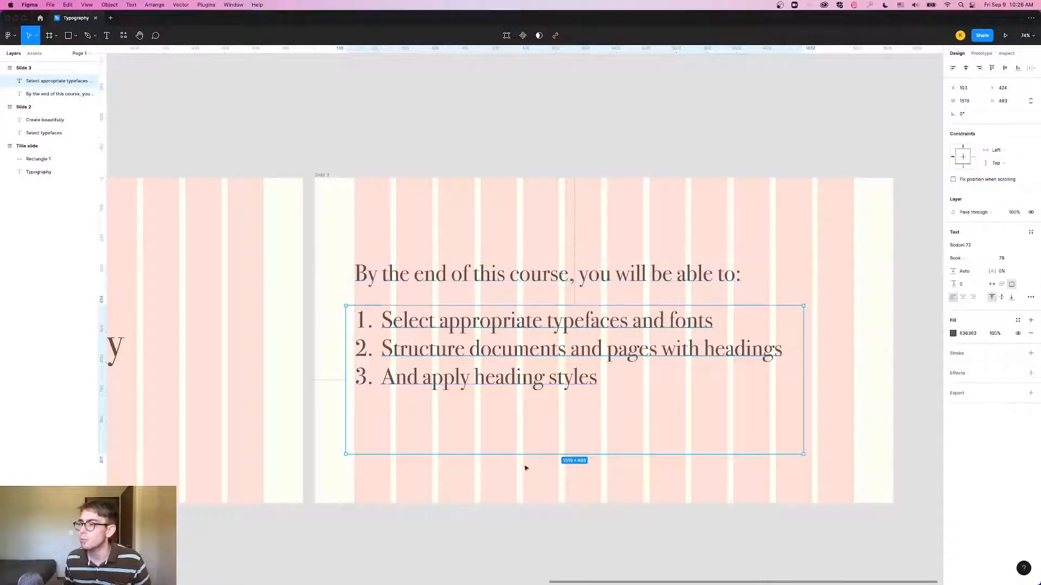
{"action": "left_click_drag", "start_coordinate": [525, 455], "coordinate": [536, 383]}
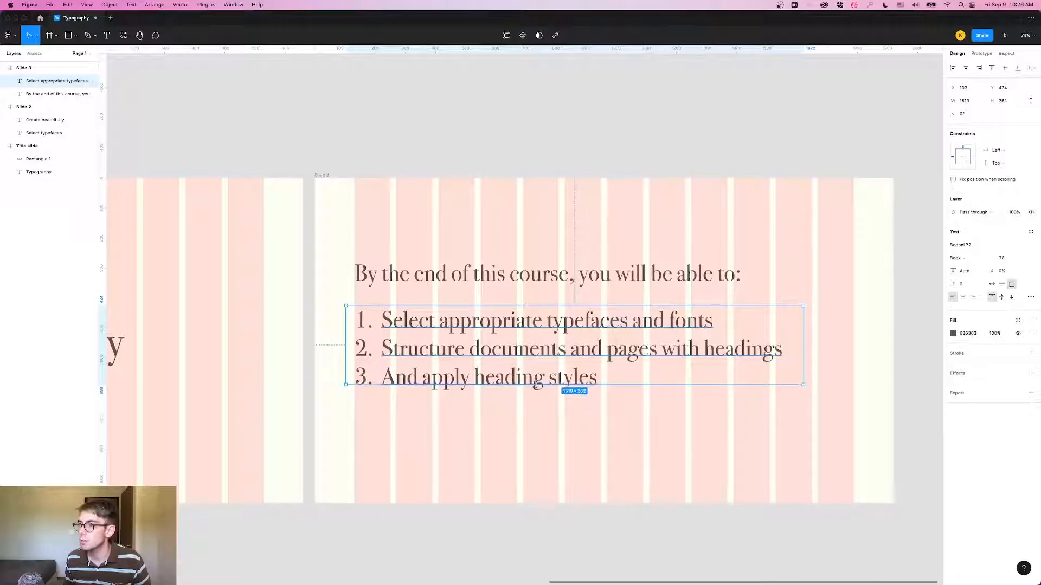
{"action": "left_click", "coordinate": [515, 276]}
Step: Group Slide 3's intro line with the shortened numbered list and center the group vertically in the frame
{"action": "left_click_drag", "start_coordinate": [401, 220], "coordinate": [528, 416]}
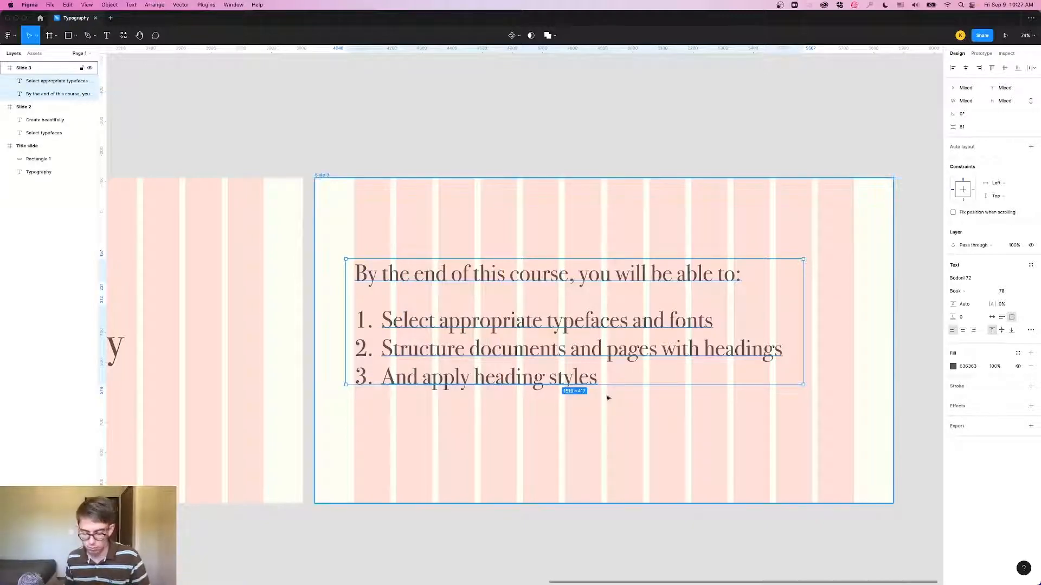
{"action": "key", "text": "super+g"}
{"action": "left_click", "coordinate": [1005, 69]}
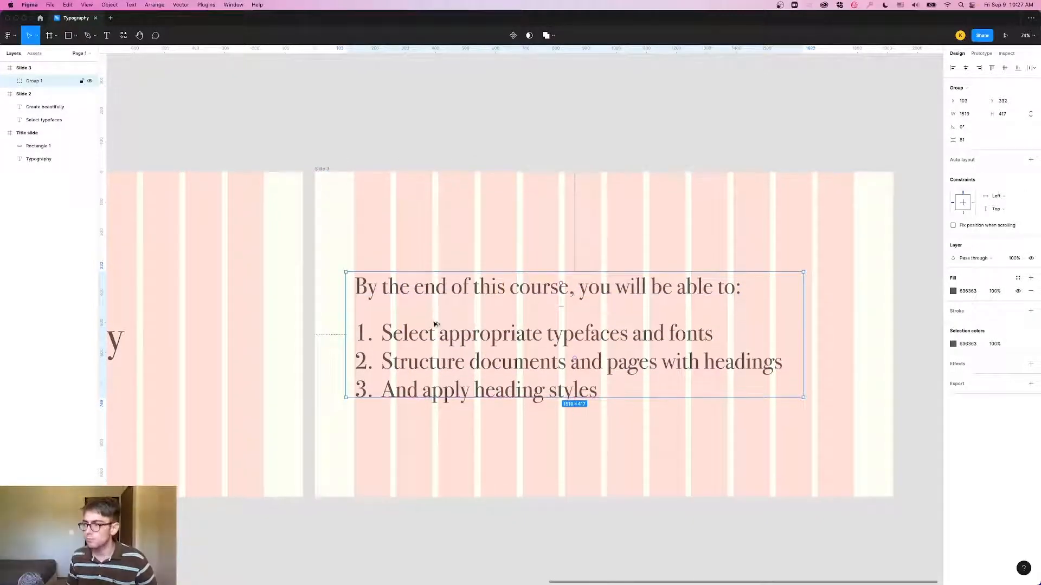
Step: Move Slide 3's text group up to about X 101, Y 260
{"action": "scroll", "coordinate": [436, 325], "scroll_direction": "down", "scroll_amount": 3}
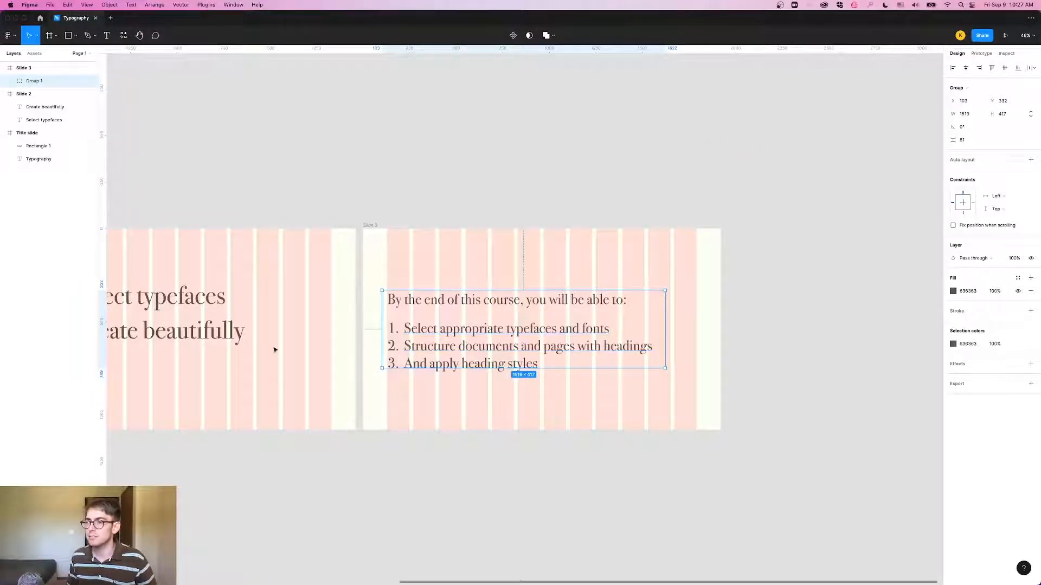
{"action": "left_click_drag", "start_coordinate": [461, 350], "coordinate": [457, 337]}
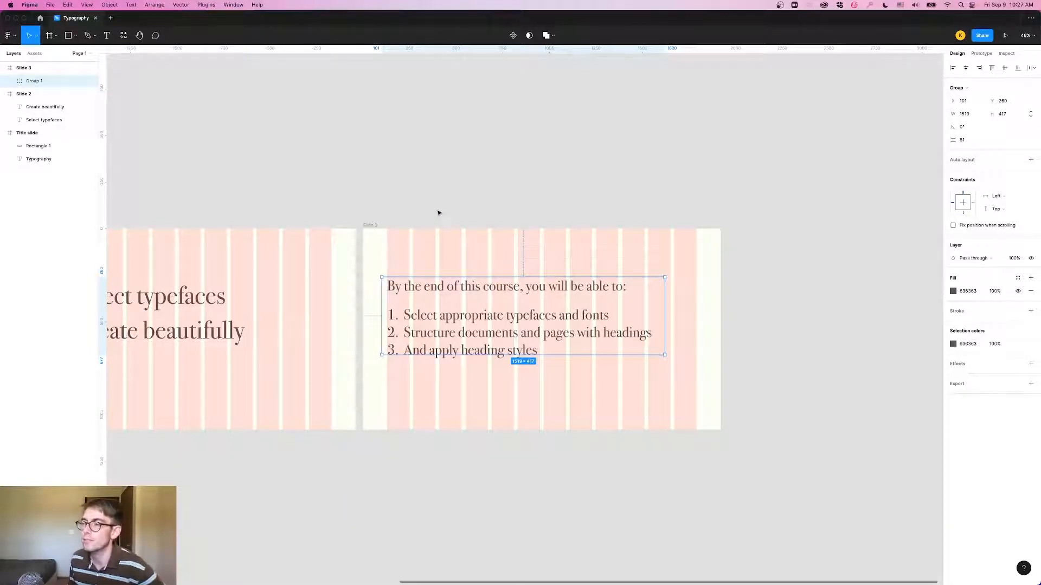
{"action": "left_click", "coordinate": [409, 192]}
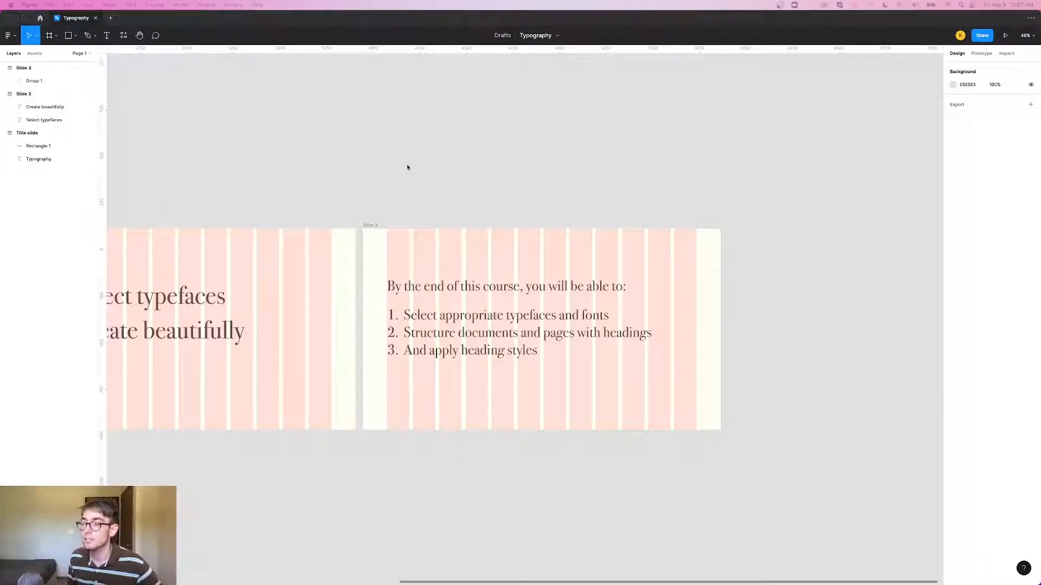
Step: Hide the 12-column layout grids on the Title slide, Slide 2 and Slide 3
{"action": "left_click_drag", "start_coordinate": [356, 211], "coordinate": [542, 185]}
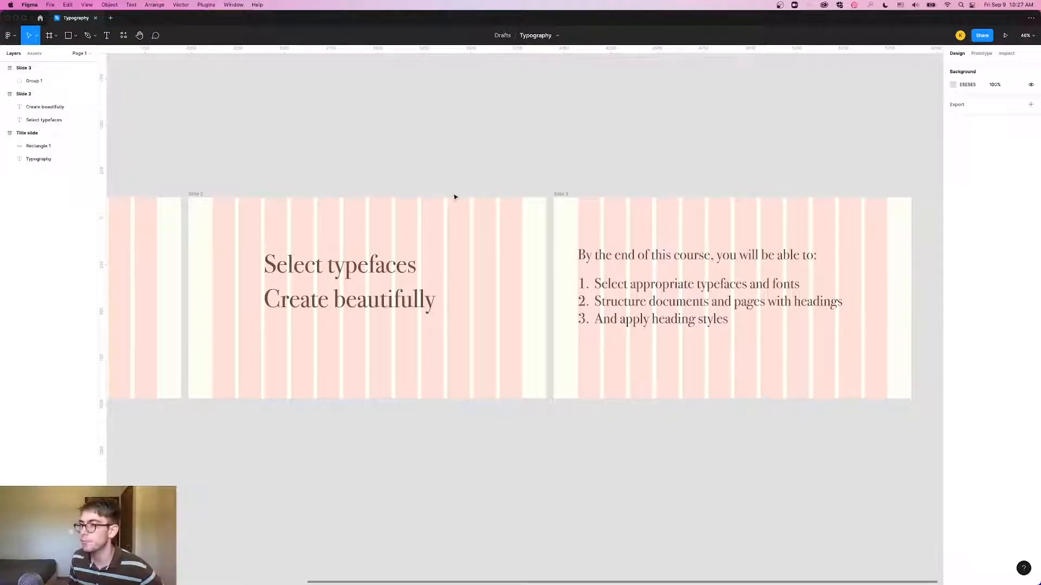
{"action": "scroll", "coordinate": [458, 195], "scroll_direction": "down", "scroll_amount": 3}
{"action": "left_click_drag", "start_coordinate": [425, 156], "coordinate": [513, 174]}
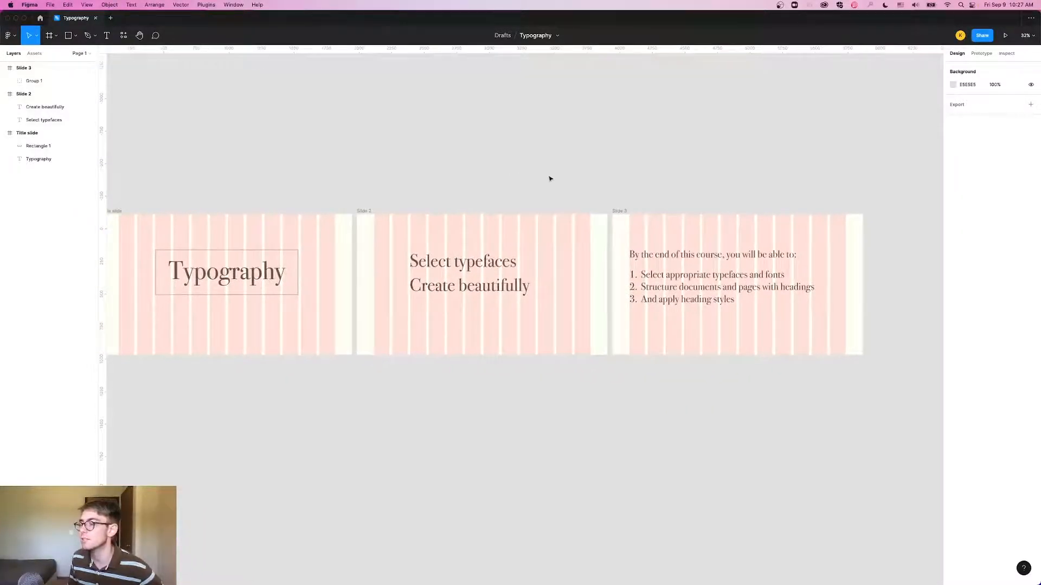
{"action": "left_click", "coordinate": [174, 212]}
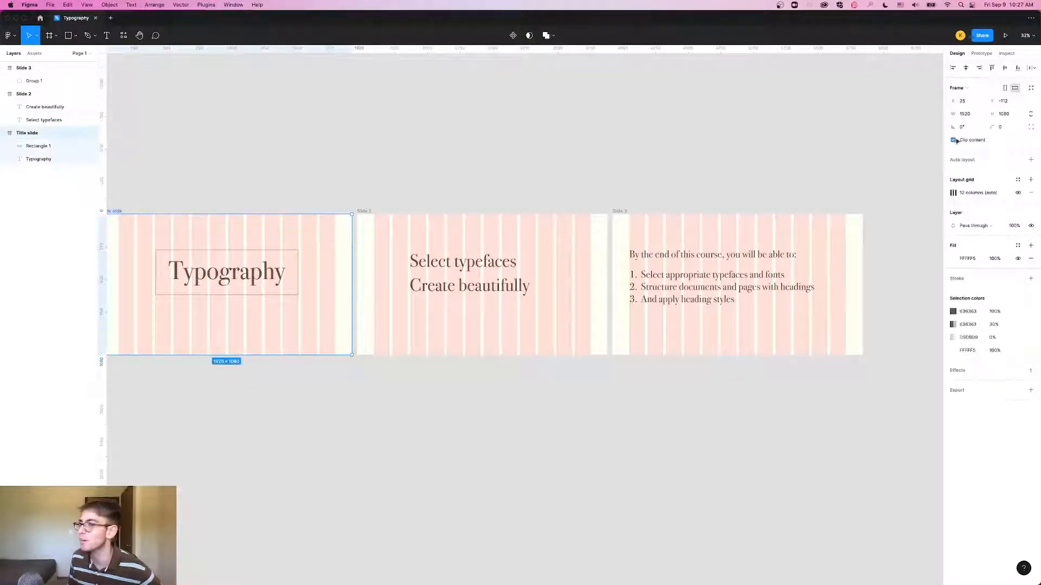
{"action": "left_click", "coordinate": [953, 193]}
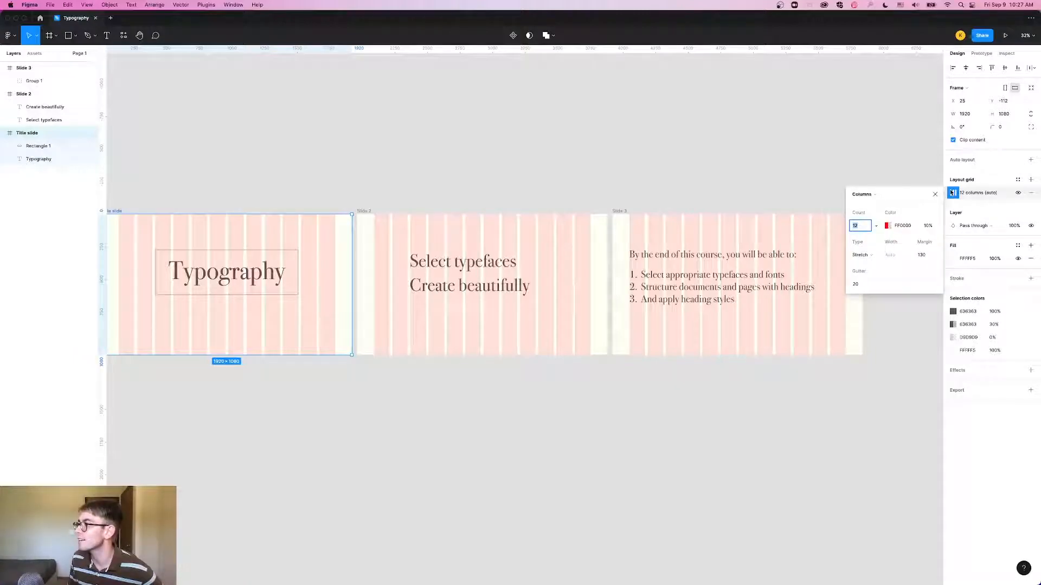
{"action": "left_click", "coordinate": [953, 193]}
{"action": "left_click", "coordinate": [1018, 193]}
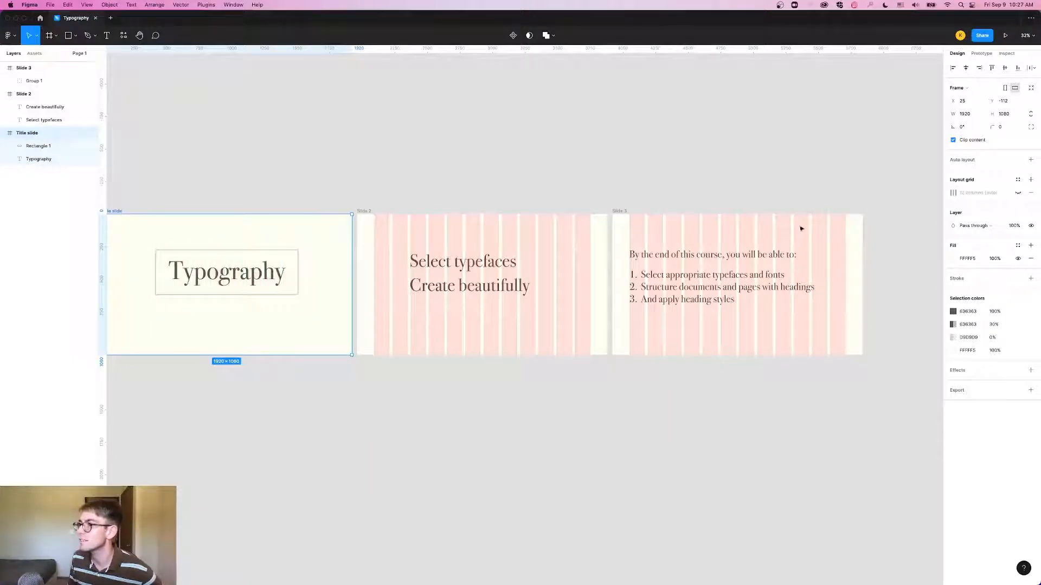
{"action": "left_click", "coordinate": [389, 214]}
{"action": "left_click", "coordinate": [1018, 206]}
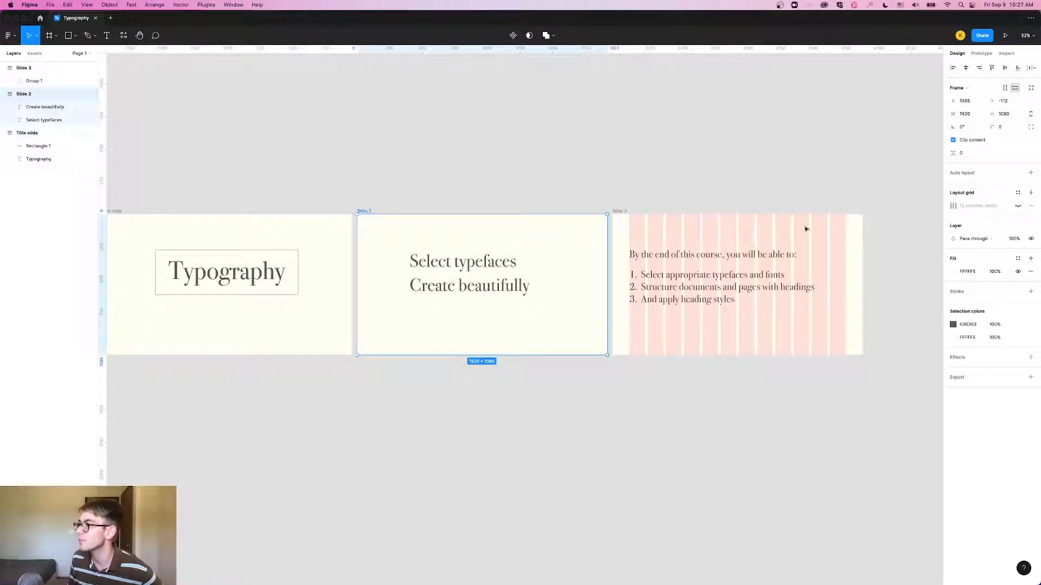
{"action": "left_click", "coordinate": [620, 216]}
{"action": "left_click", "coordinate": [1018, 206]}
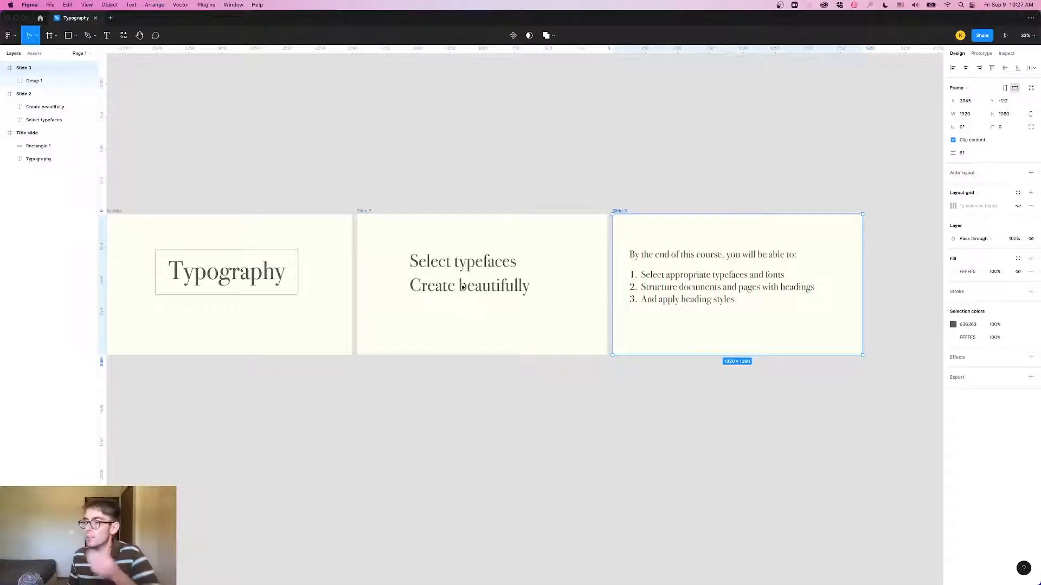
{"action": "left_click", "coordinate": [442, 205]}
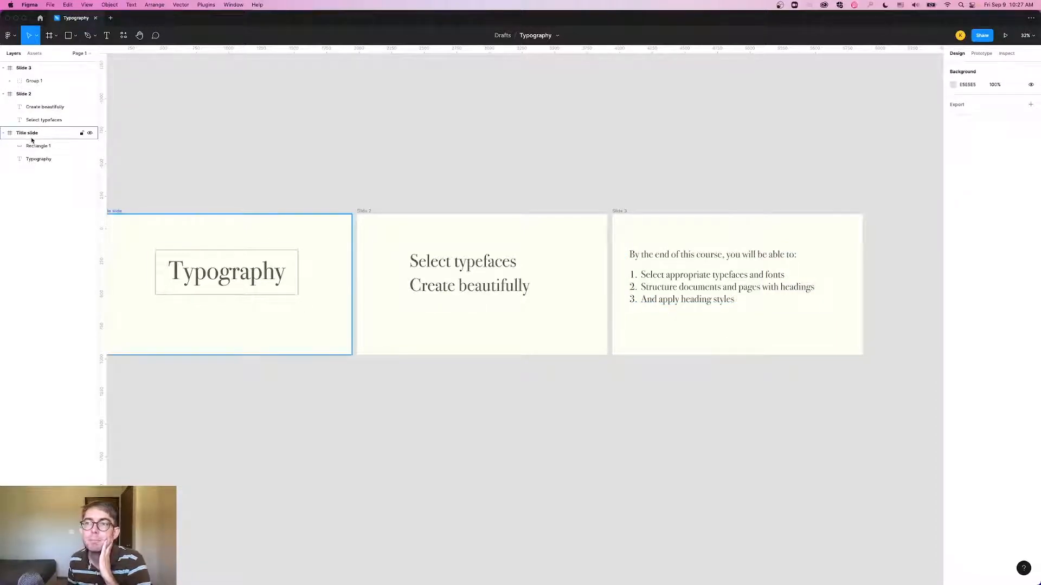
Step: Duplicate Slide 3 to create the next slide, and select the text group in the copy
{"action": "left_click", "coordinate": [26, 69]}
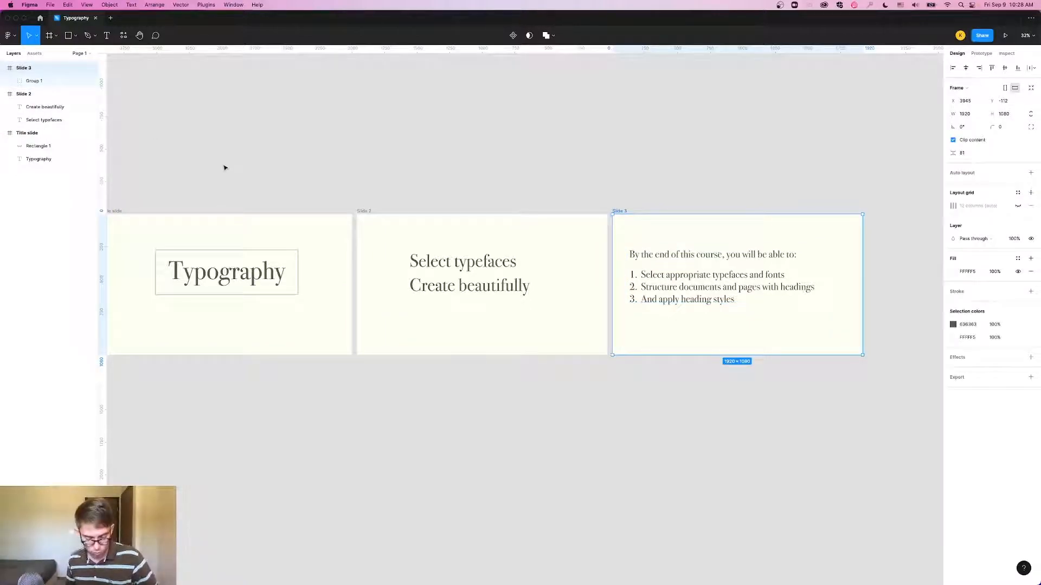
{"action": "key", "text": "ctrl+d"}
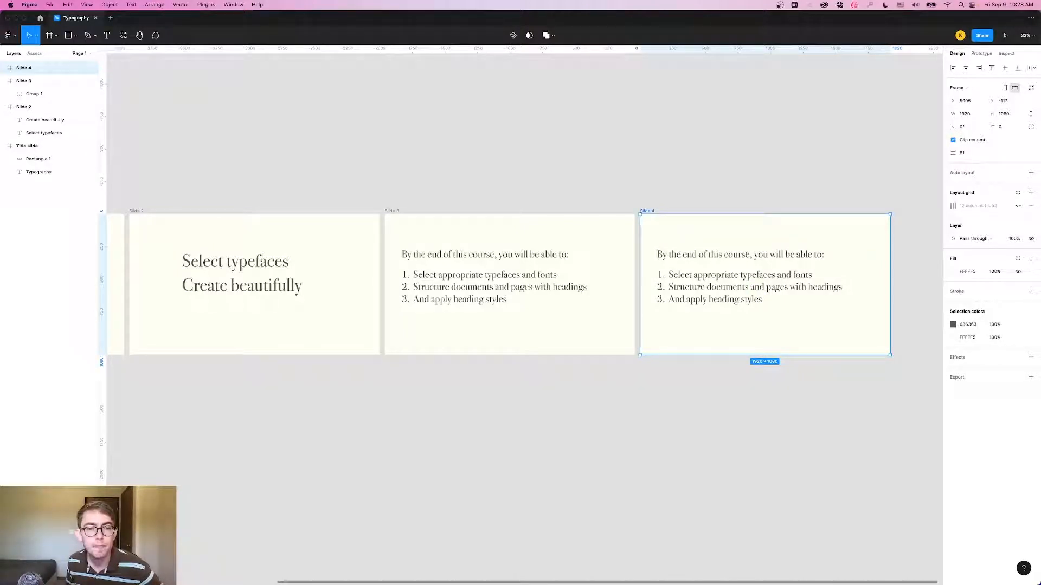
{"action": "left_click", "coordinate": [744, 277]}
{"action": "double_click", "coordinate": [743, 277]}
{"action": "key", "text": "Escape"}
{"action": "left_click", "coordinate": [756, 302]}
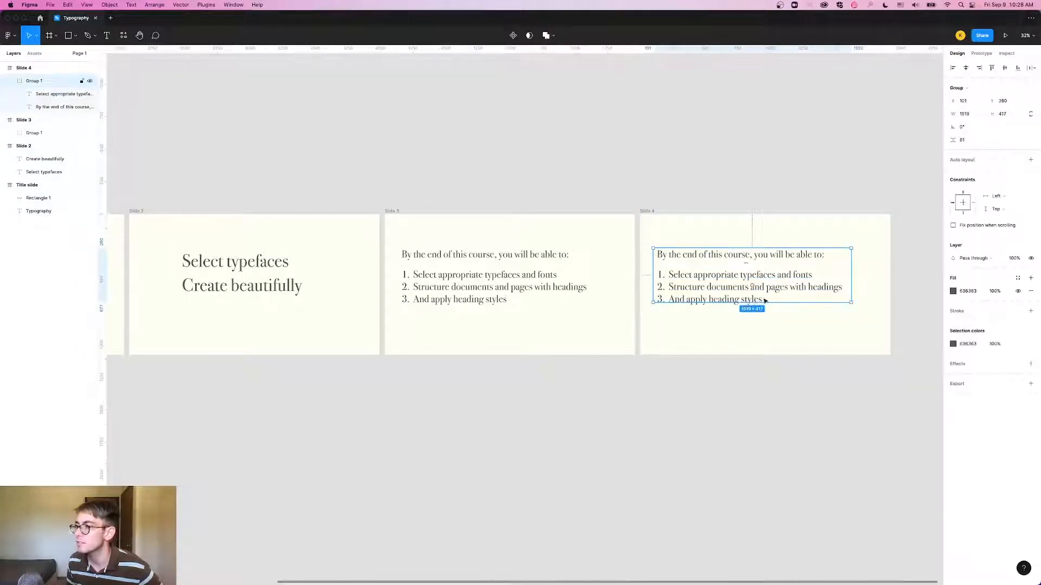
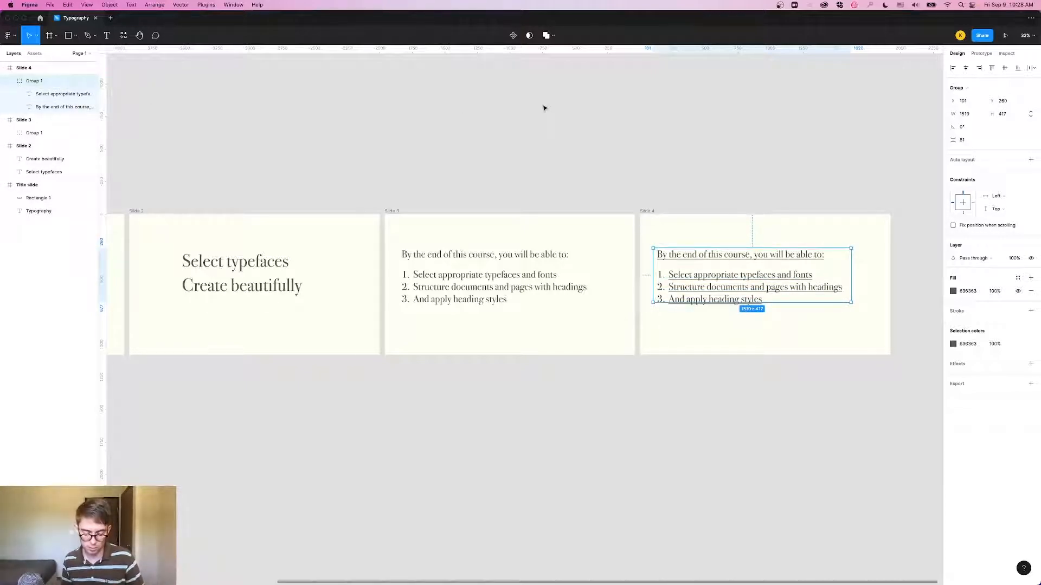
Step: Ungroup the text group on Slide 4 and delete the intro line "By the end of this course, you will be able to:"
{"action": "scroll", "coordinate": [775, 277], "scroll_direction": "up", "scroll_amount": 5}
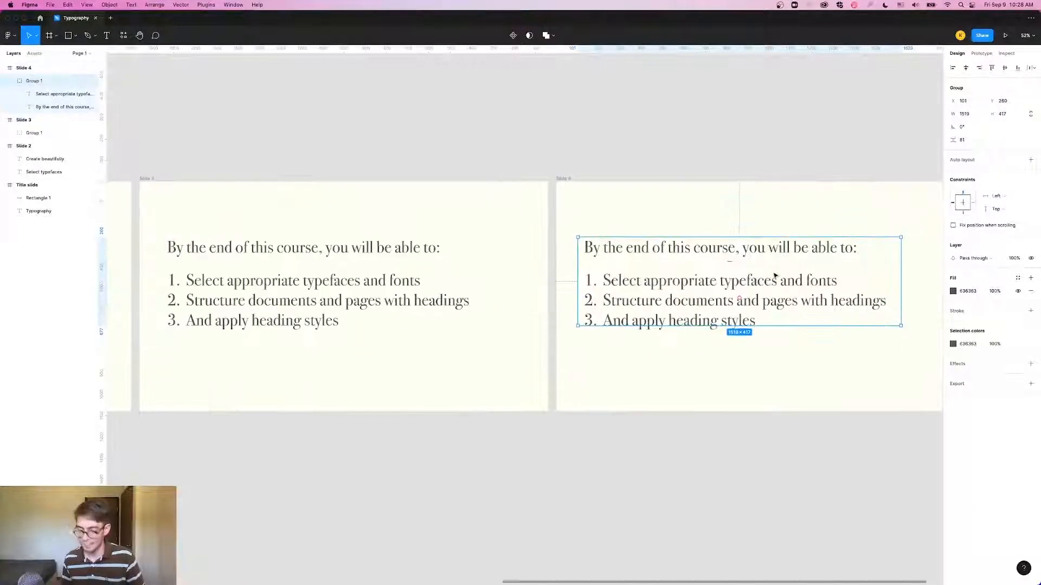
{"action": "left_click", "coordinate": [620, 178]}
{"action": "key", "text": "shift+0"}
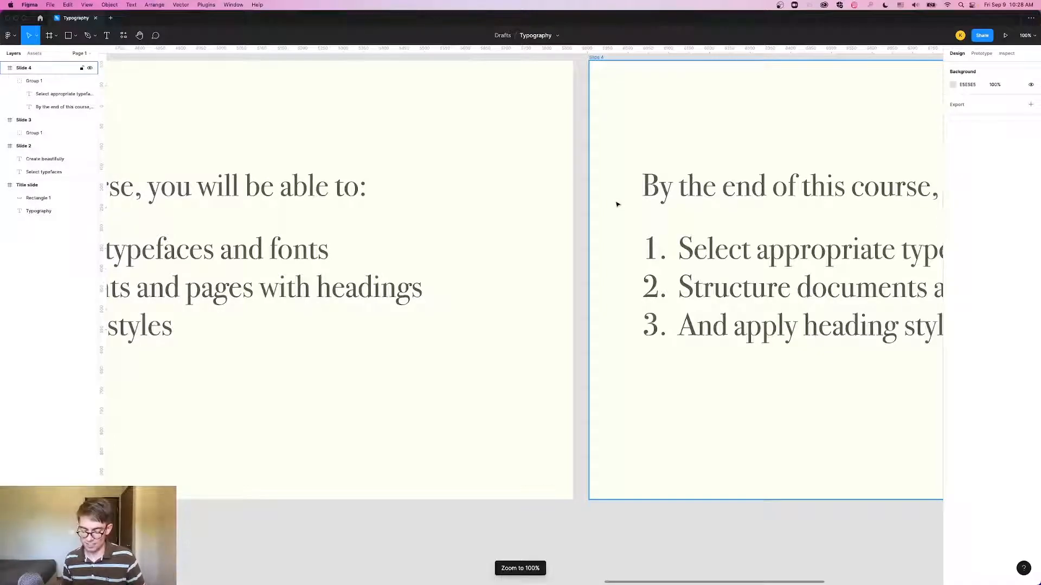
{"action": "scroll", "coordinate": [616, 205], "scroll_direction": "right", "scroll_amount": 8}
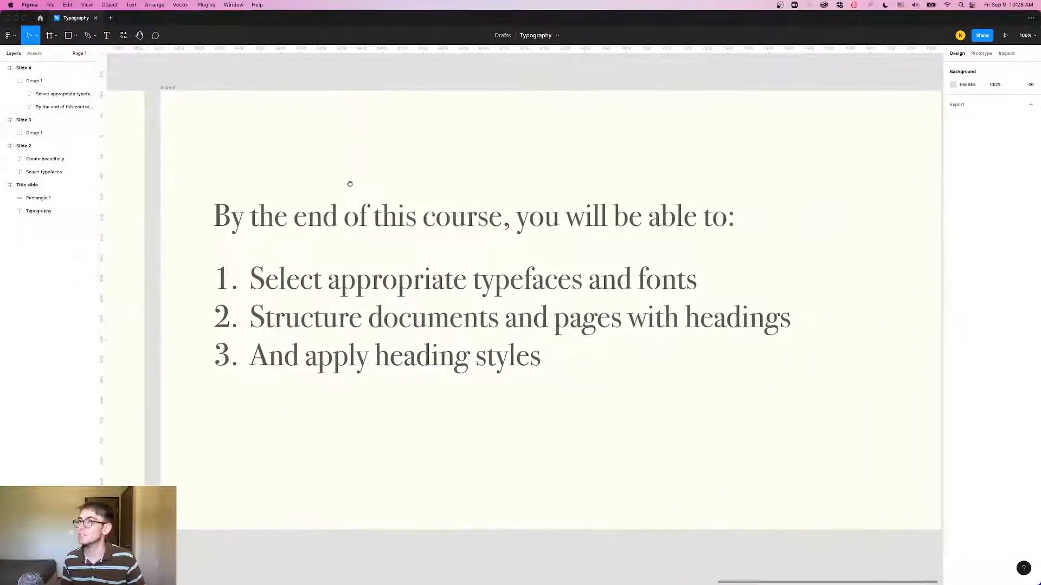
{"action": "mouse_move", "coordinate": [317, 183]}
{"action": "left_mouse_down"}
{"action": "mouse_move", "coordinate": [305, 180]}
{"action": "mouse_move", "coordinate": [314, 181]}
{"action": "left_mouse_up"}
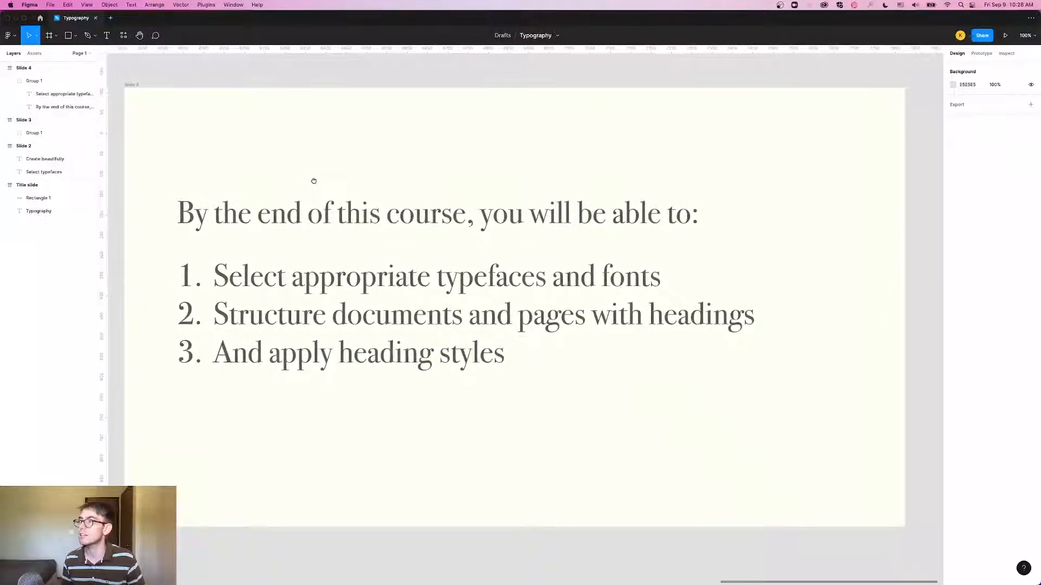
{"action": "left_click", "coordinate": [297, 225]}
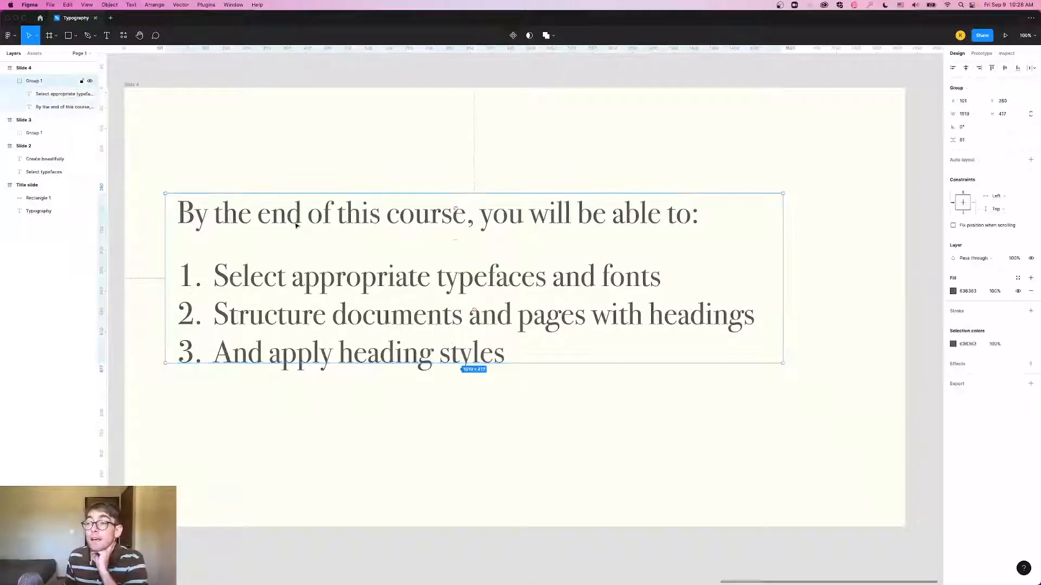
{"action": "right_click", "coordinate": [41, 82]}
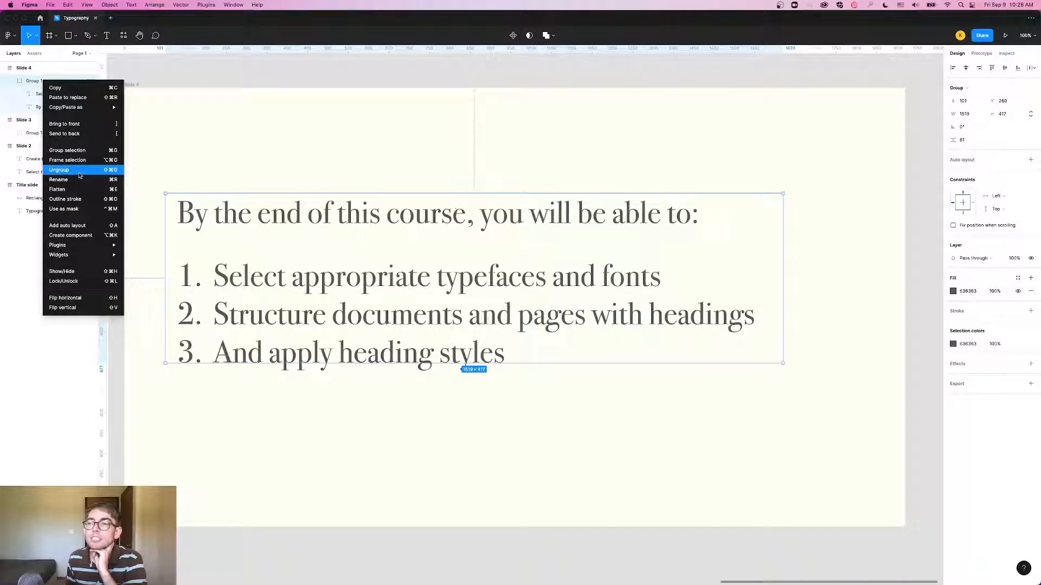
{"action": "left_click", "coordinate": [263, 152]}
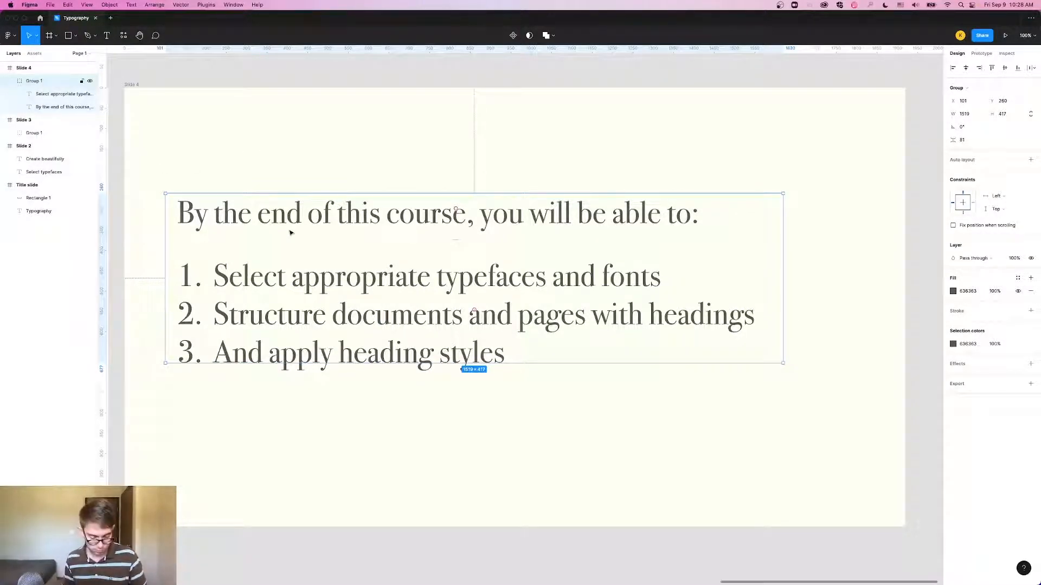
{"action": "key", "text": "super+shift+g"}
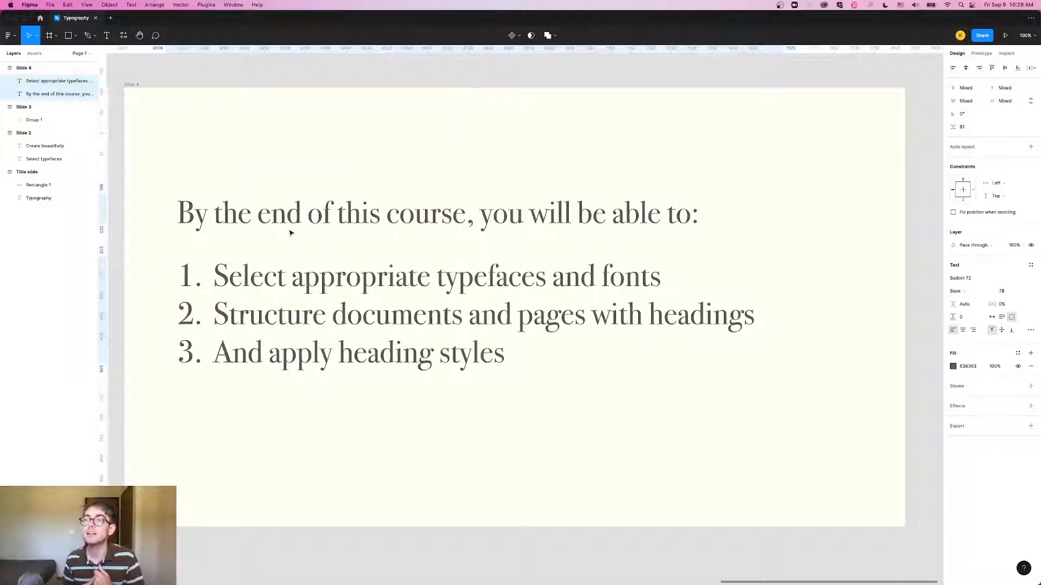
{"action": "left_click", "coordinate": [297, 217]}
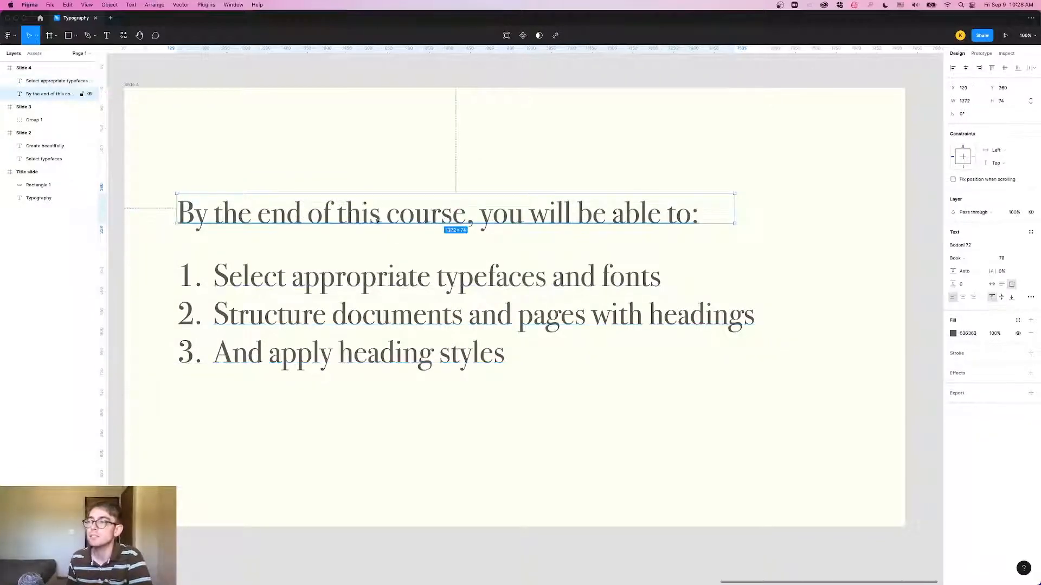
{"action": "key", "text": "Delete"}
Step: Remove the numbering from Slide 4's text block by setting its list style to none
{"action": "left_click", "coordinate": [372, 279]}
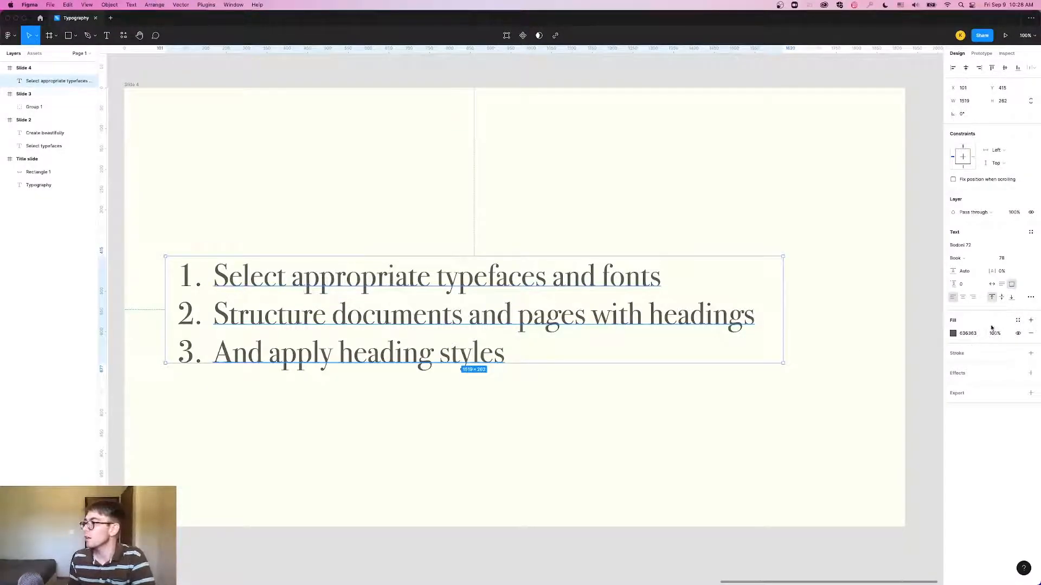
{"action": "left_click", "coordinate": [1030, 297]}
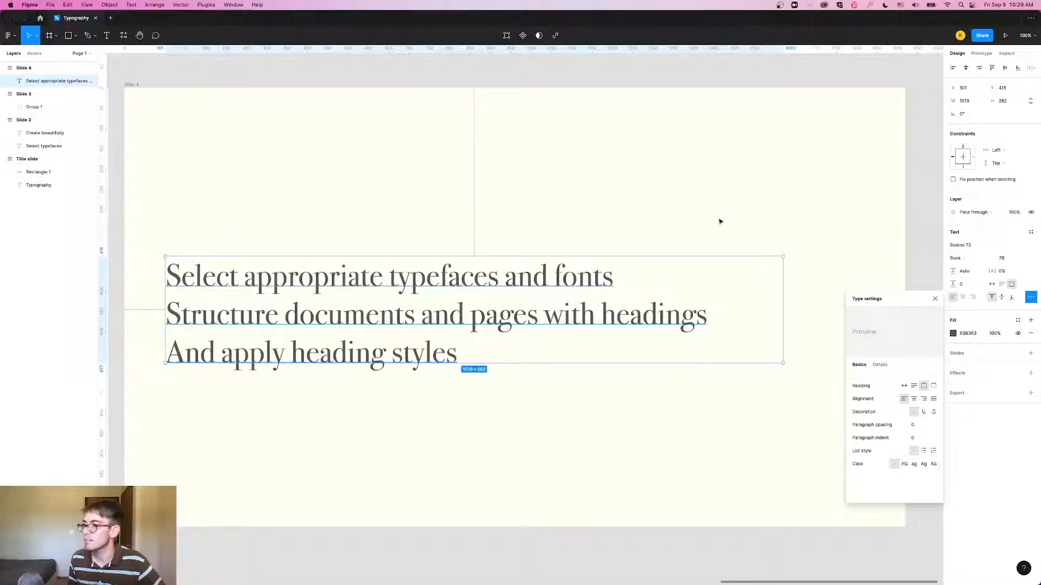
{"action": "left_click", "coordinate": [706, 199]}
Step: Replace Slide 4's existing text with the lines "Overview" and "Typeface categories"
{"action": "double_click", "coordinate": [283, 291]}
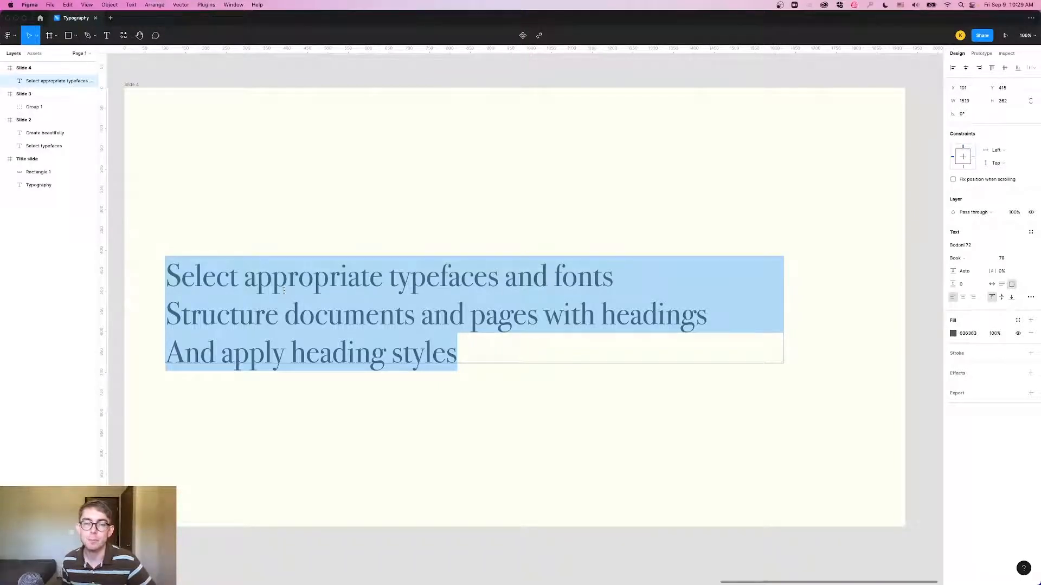
{"action": "type", "text": "Over"}
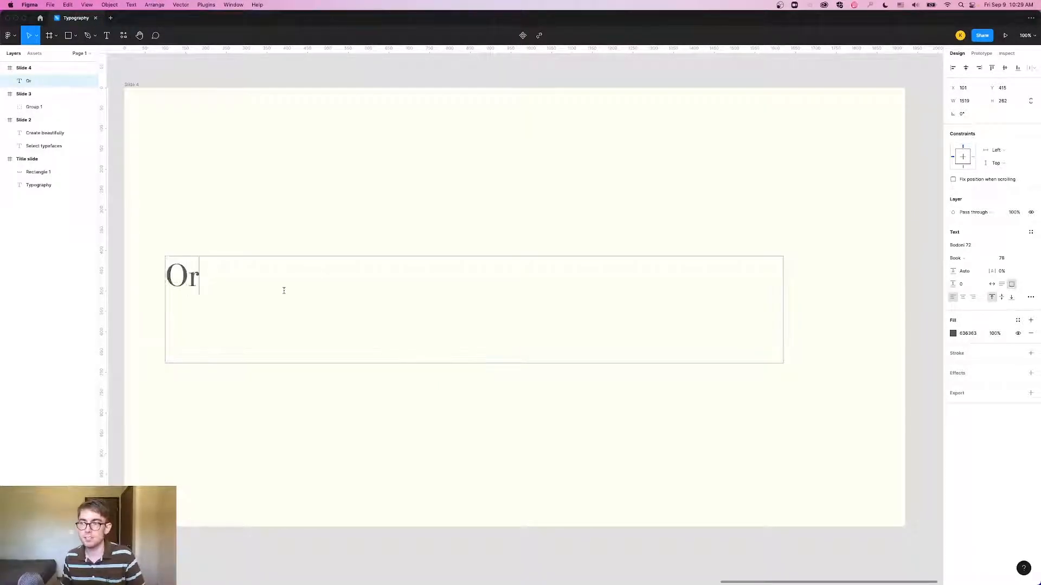
{"action": "type", "text": "view"}
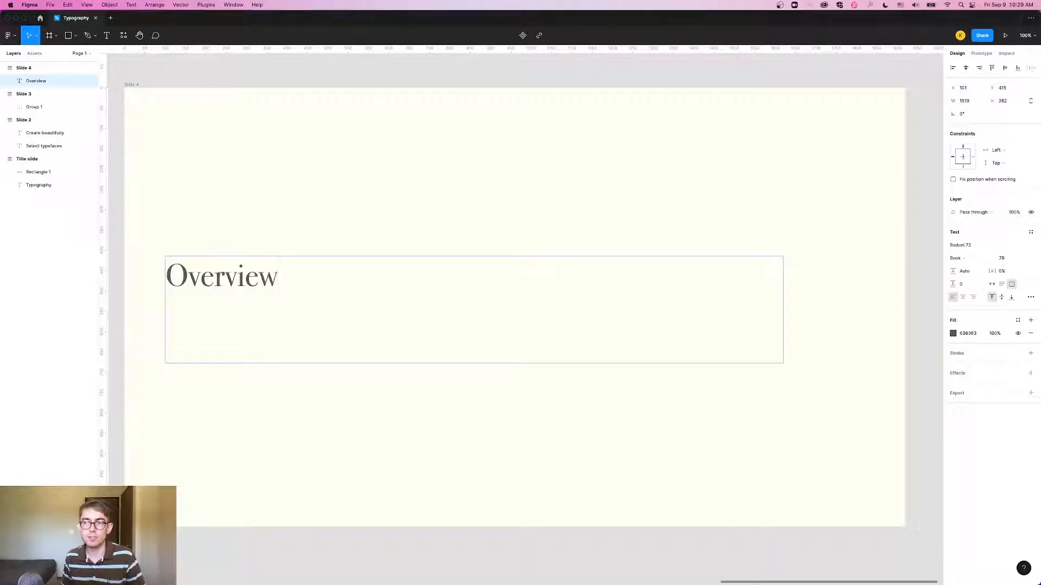
{"action": "key", "text": "Return"}
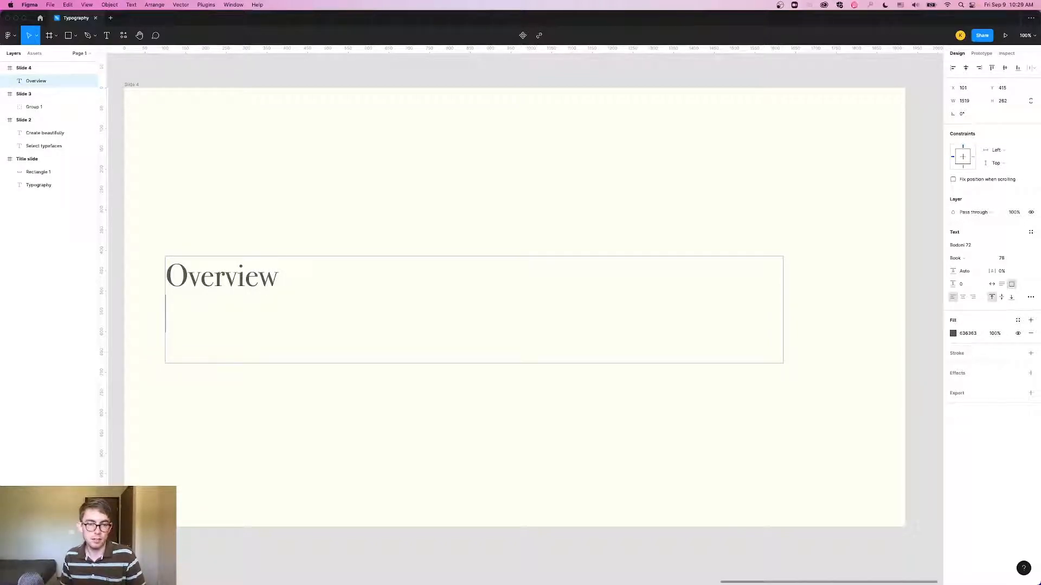
{"action": "type", "text": "Typ"}
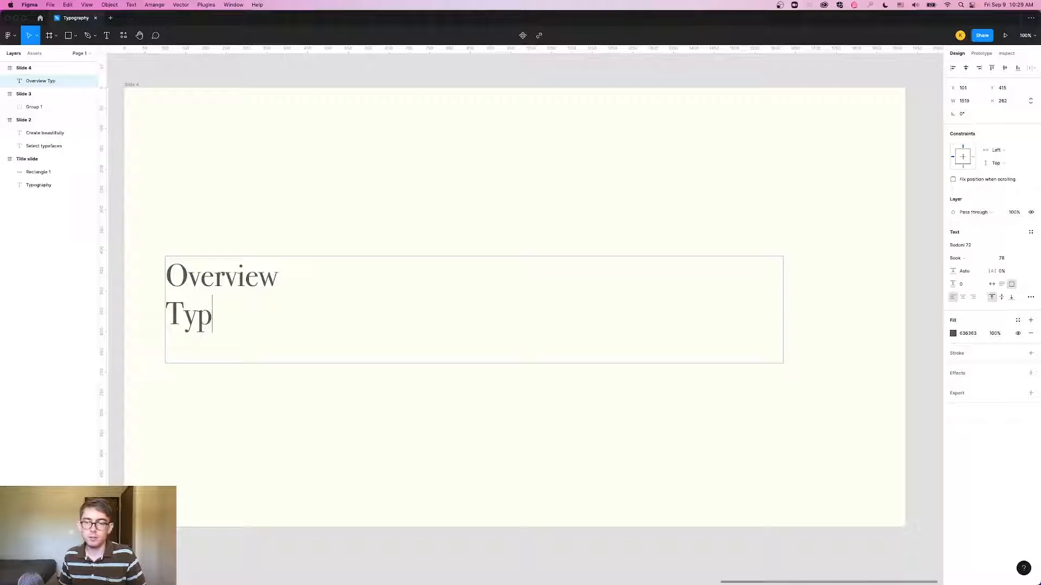
{"action": "type", "text": "eface"}
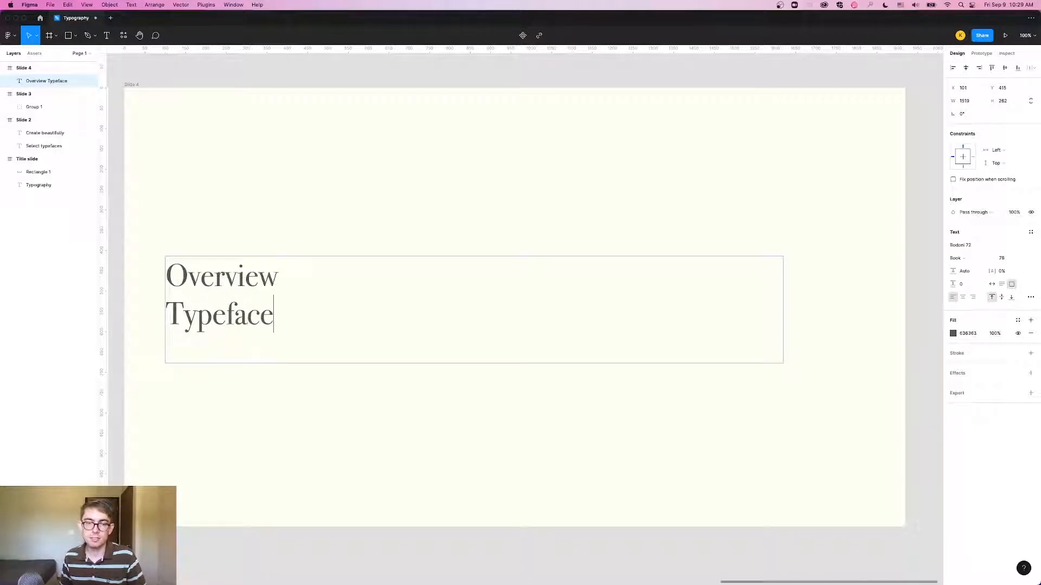
{"action": "type", "text": " catego"}
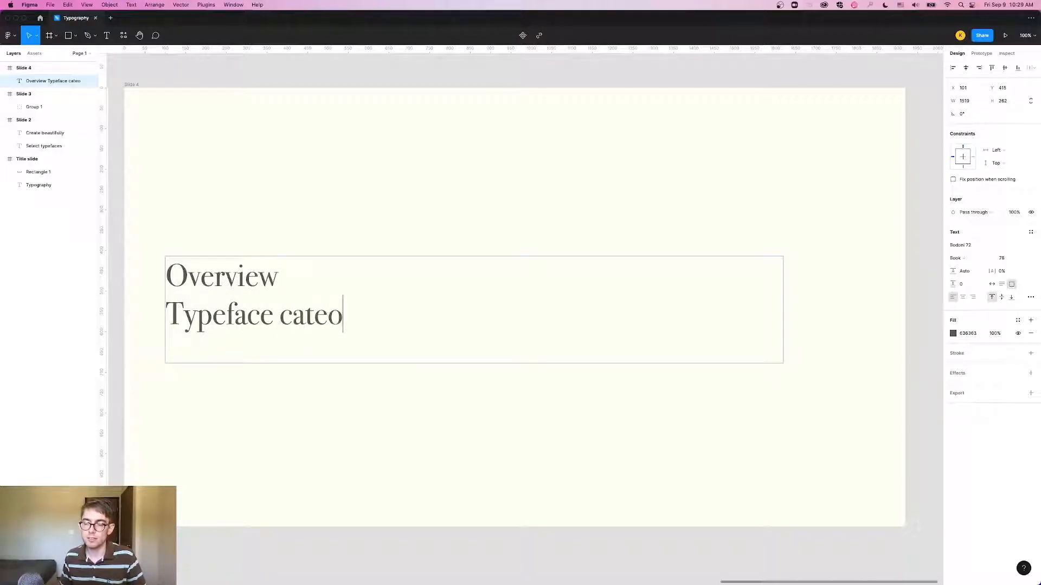
{"action": "type", "text": "ried"}
{"action": "key", "text": "BackSpace"}
{"action": "type", "text": "s"}
{"action": "key", "text": "Return"}
Step: Add the lines "The Rules", "The Tools" and "Application", and extend the text box's height to 449 to enclose them
{"action": "type", "text": "Th"}
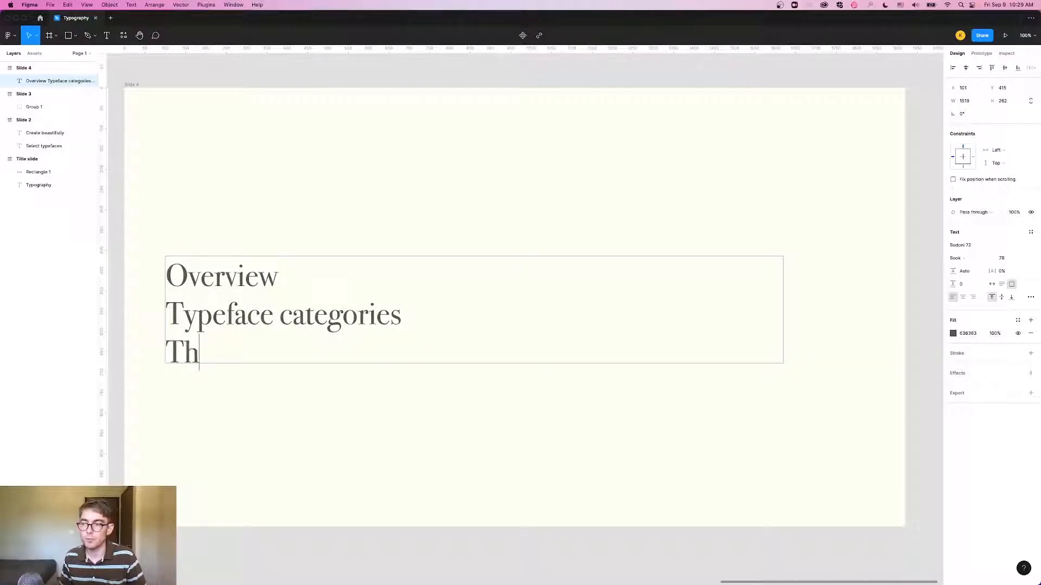
{"action": "type", "text": "e Rules"}
{"action": "key", "text": "Return"}
{"action": "type", "text": "T"}
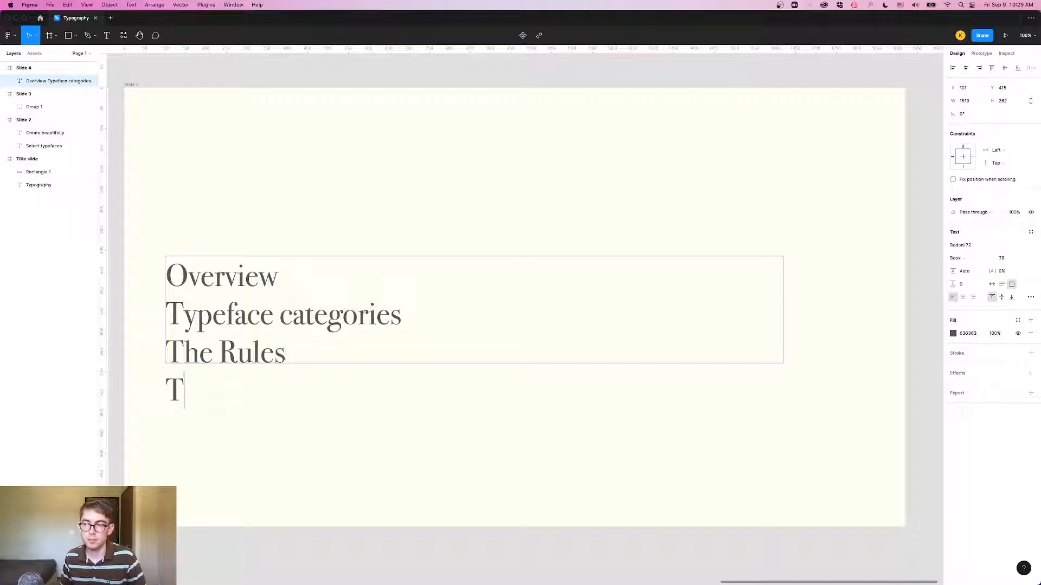
{"action": "type", "text": "he Tools"}
{"action": "key", "text": "Return"}
{"action": "type", "text": "Application"}
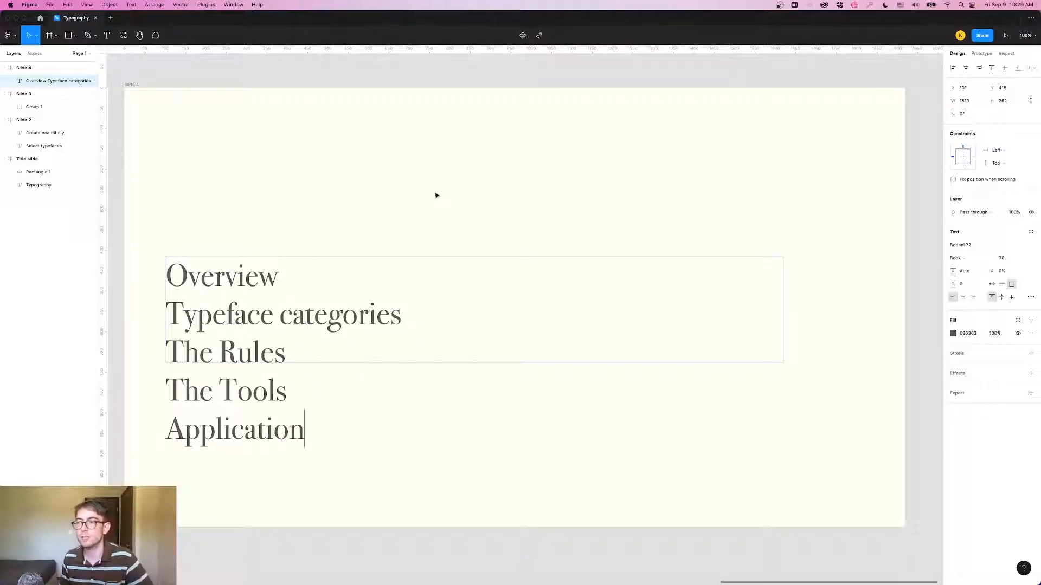
{"action": "key", "text": "Escape"}
{"action": "left_click_drag", "start_coordinate": [455, 363], "coordinate": [456, 439]}
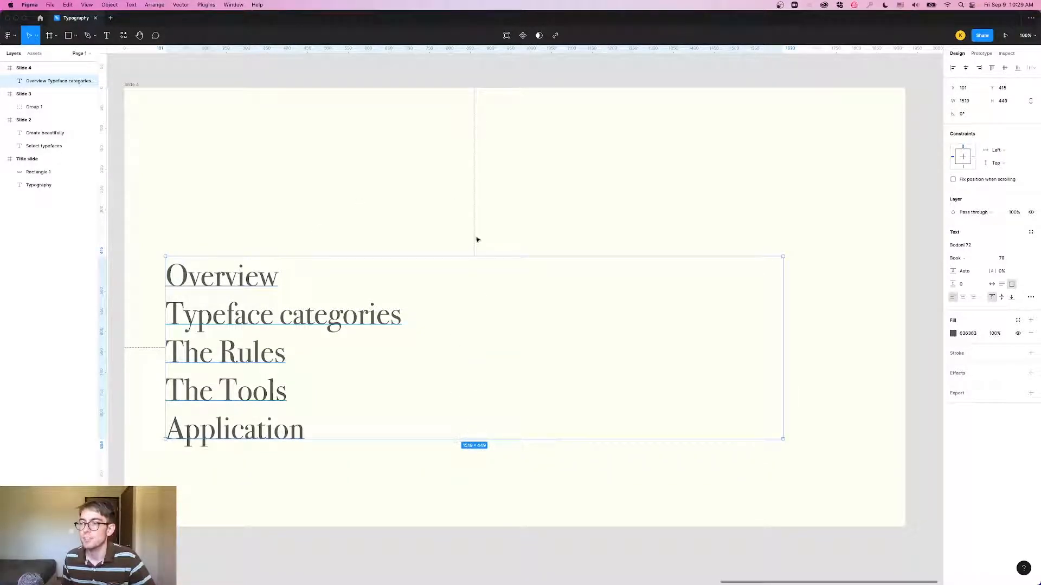
Step: Show Slide 4's 12-column layout grid and move the text block to X 131, Y 231, flush with the first column
{"action": "scroll", "coordinate": [335, 196], "scroll_direction": "down", "scroll_amount": 3}
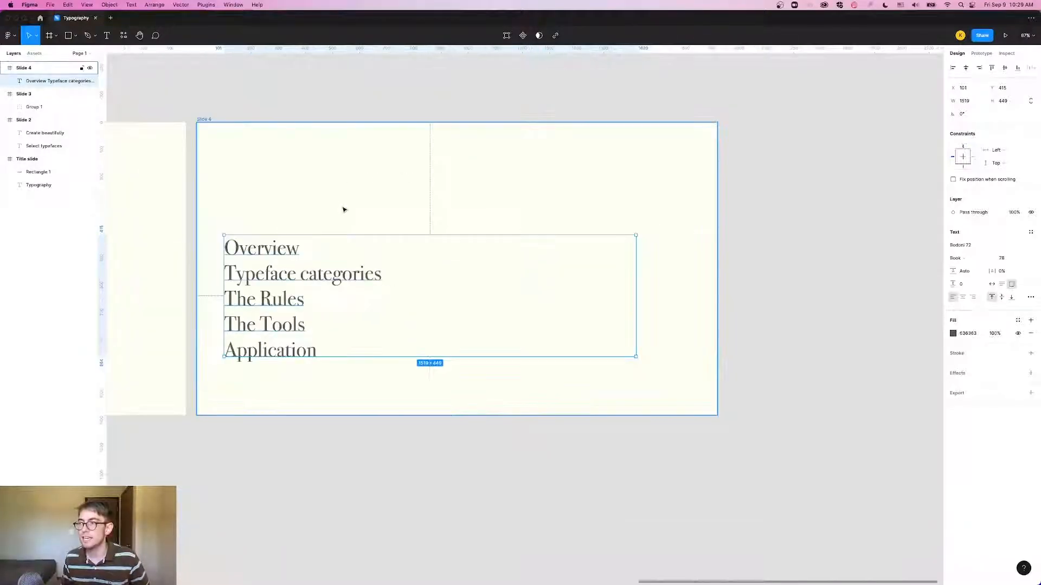
{"action": "left_click_drag", "start_coordinate": [312, 202], "coordinate": [444, 255]}
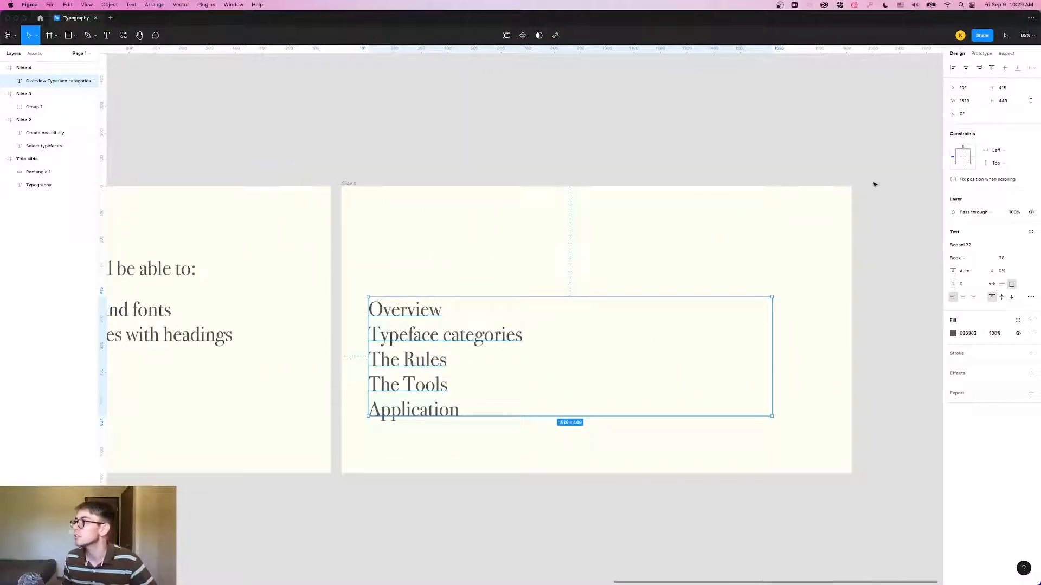
{"action": "left_click", "coordinate": [349, 183]}
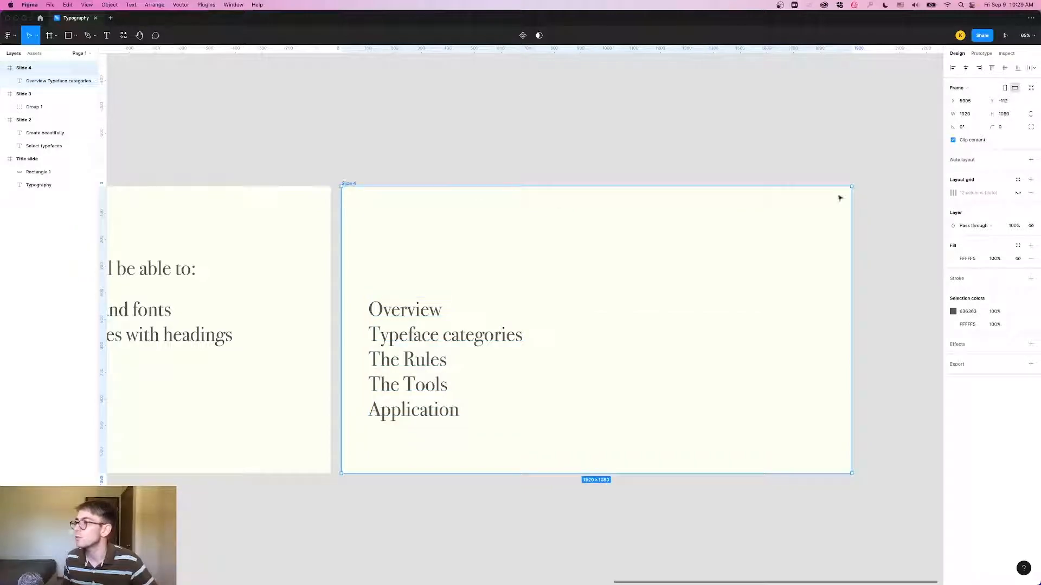
{"action": "left_click", "coordinate": [953, 193]}
{"action": "left_click", "coordinate": [954, 194]}
{"action": "left_click", "coordinate": [1019, 193]}
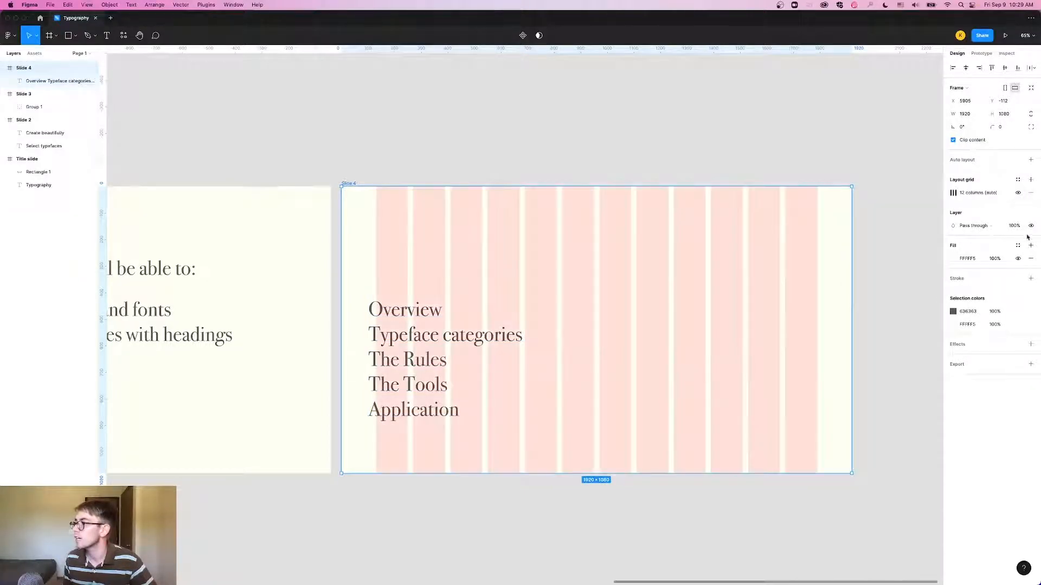
{"action": "left_click_drag", "start_coordinate": [416, 342], "coordinate": [425, 293]}
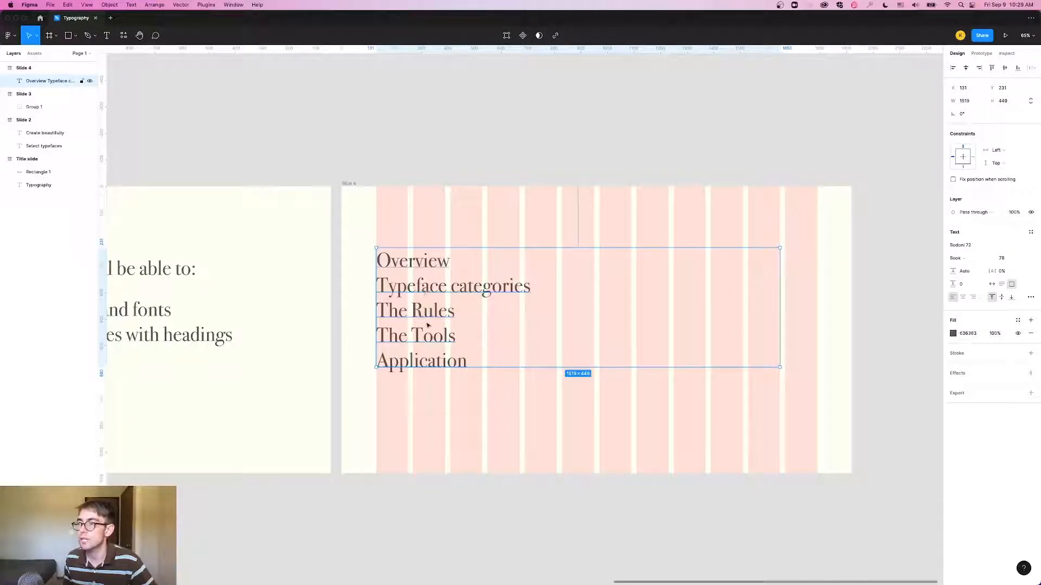
{"action": "left_click", "coordinate": [471, 145]}
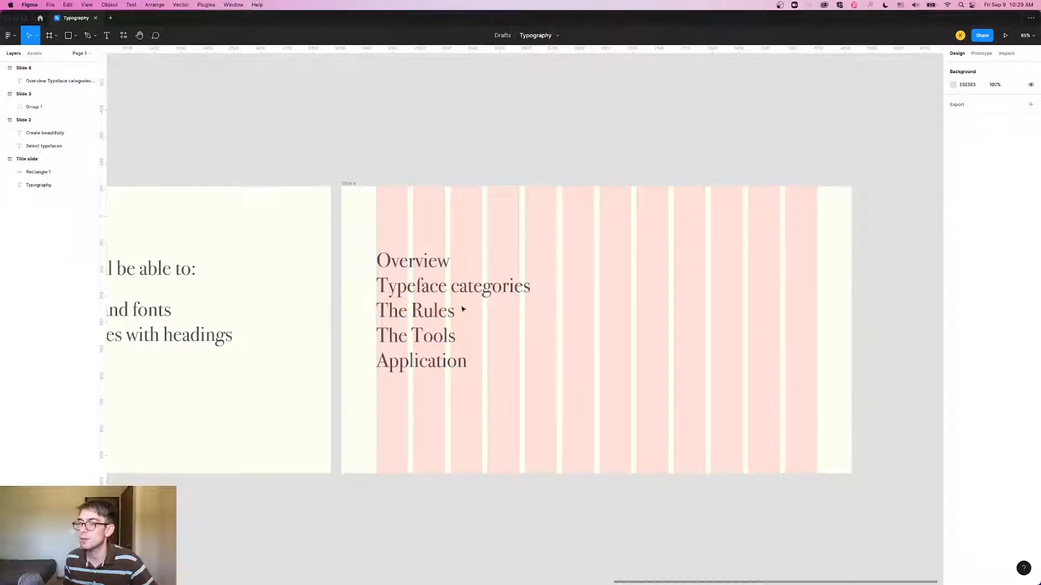
Step: Increase the font size of all of Slide 4's text to 108 and further to 118
{"action": "double_click", "coordinate": [408, 320]}
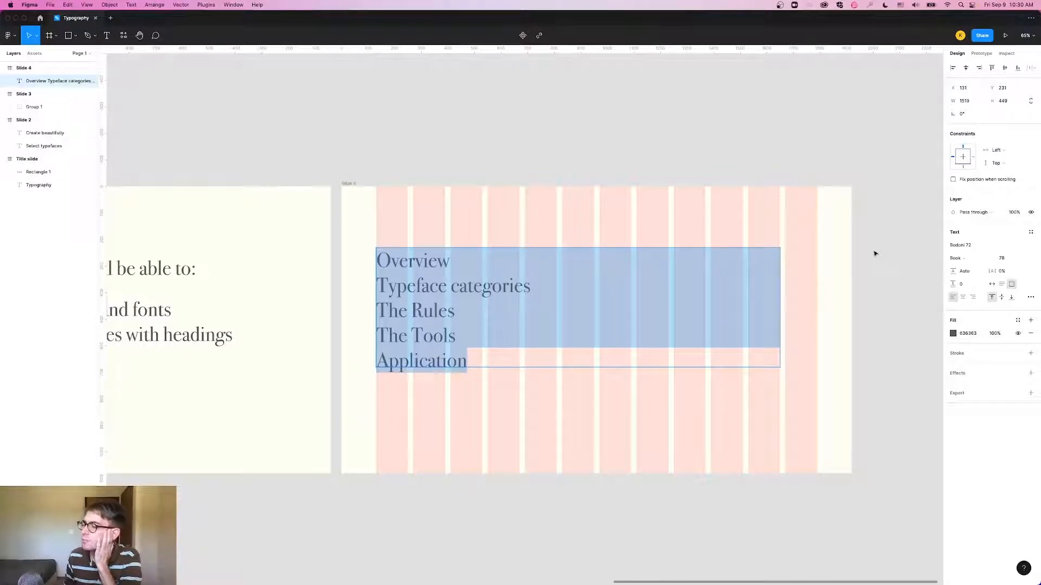
{"action": "left_click", "coordinate": [1002, 258]}
{"action": "type", "text": "108"}
{"action": "key", "text": "Return"}
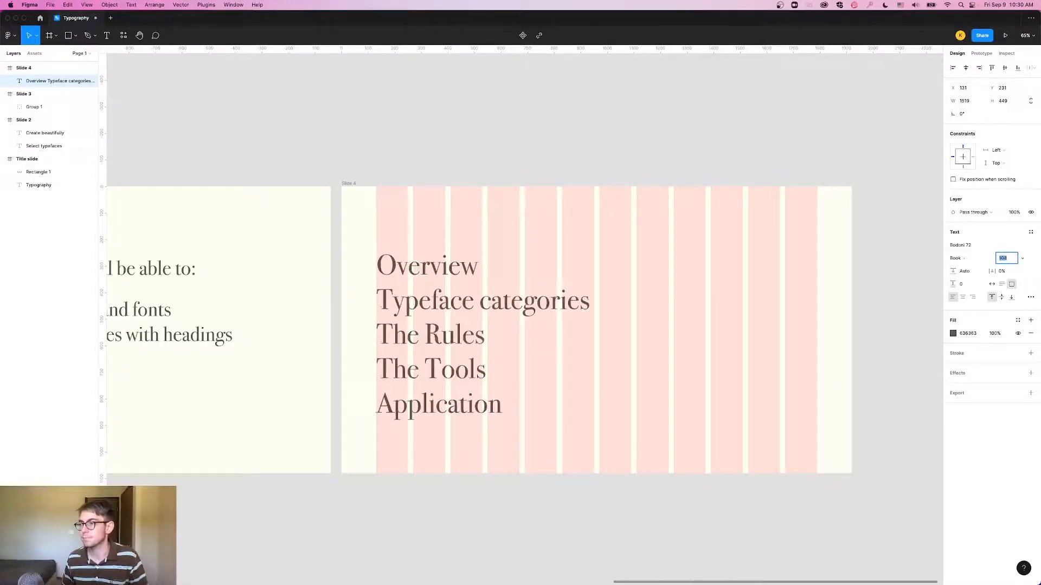
{"action": "key", "text": "shift+Up"}
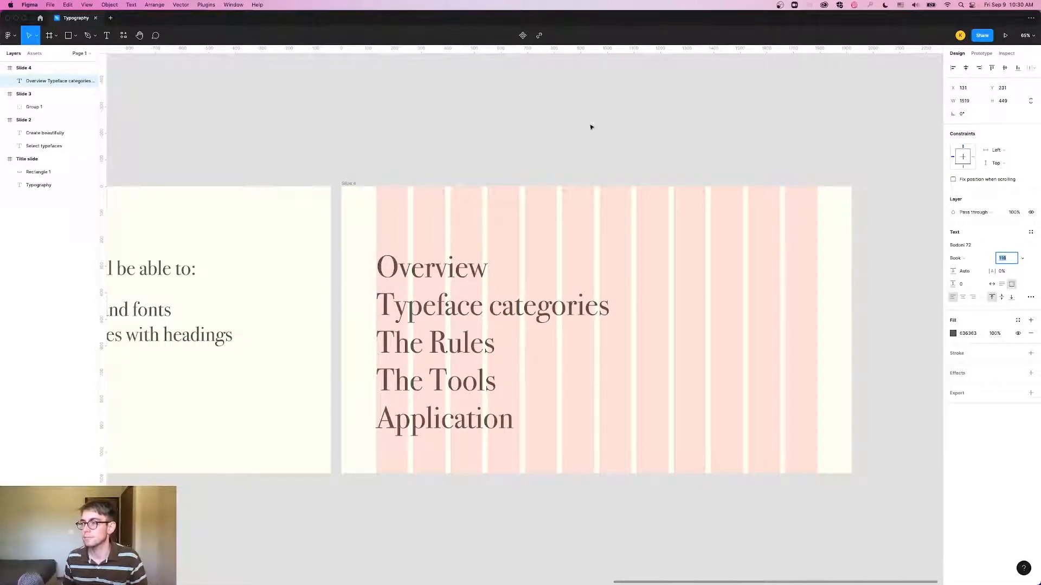
Step: Check the font size of "Create beautifully" on Slide 2 and set Slide 4's text to size 138
{"action": "scroll", "coordinate": [353, 322], "scroll_direction": "down", "scroll_amount": 6}
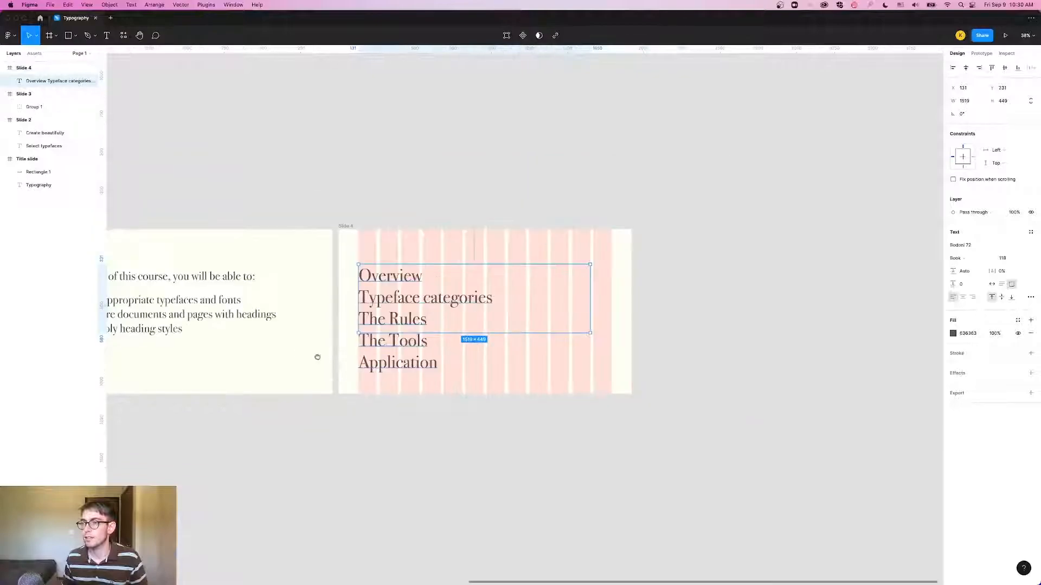
{"action": "left_click_drag", "start_coordinate": [307, 355], "coordinate": [536, 353]}
{"action": "left_click", "coordinate": [154, 323]}
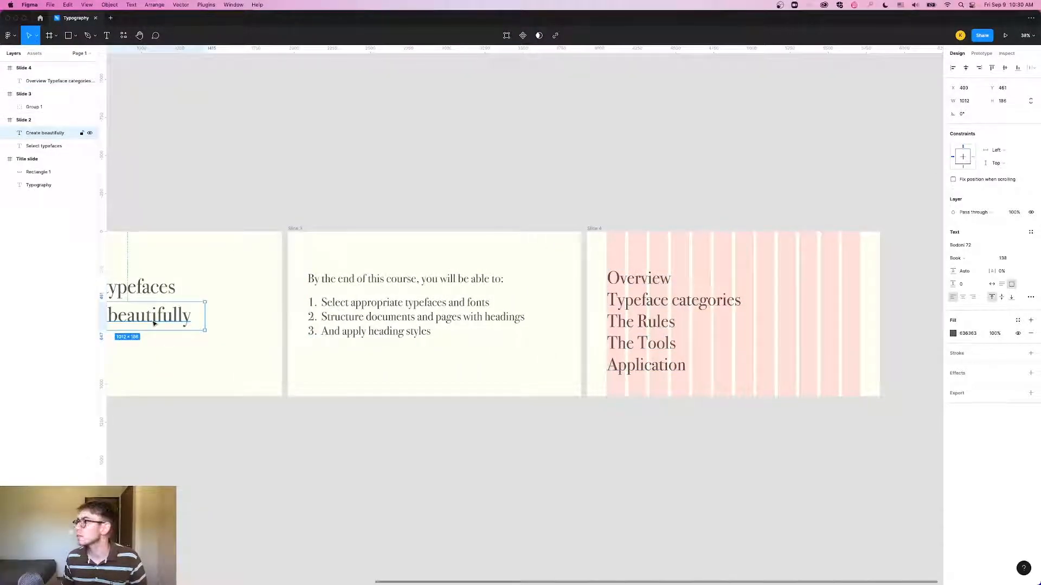
{"action": "left_click", "coordinate": [641, 316]}
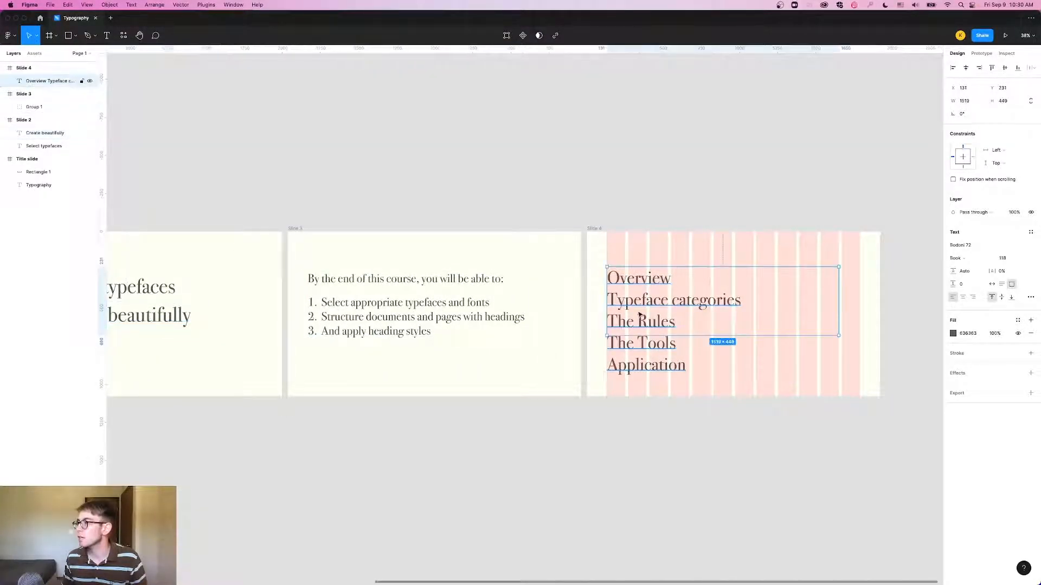
{"action": "left_click", "coordinate": [1000, 258]}
{"action": "type", "text": "128"}
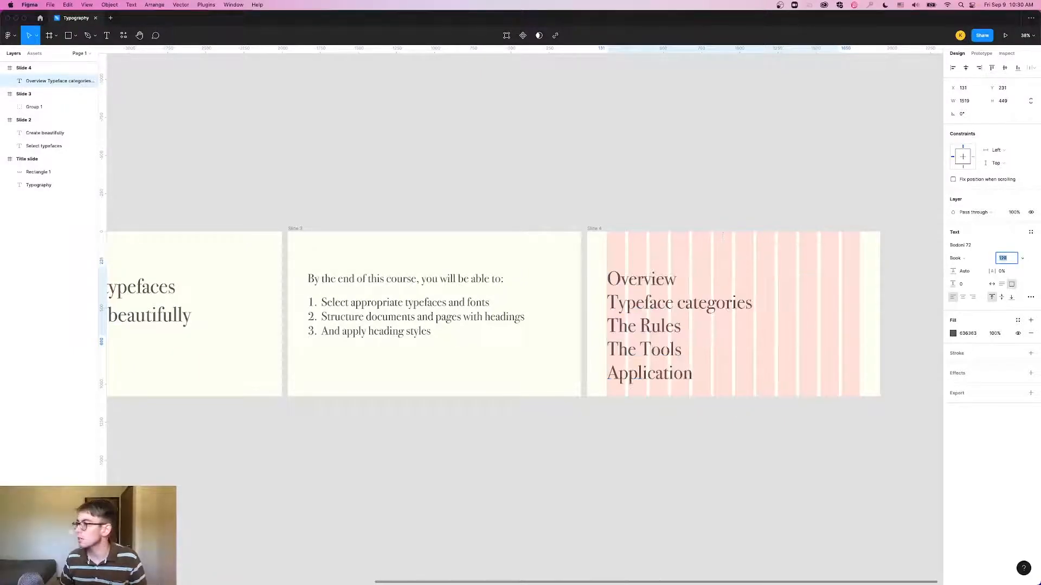
{"action": "key", "text": "Return"}
{"action": "key", "text": "shift+Up"}
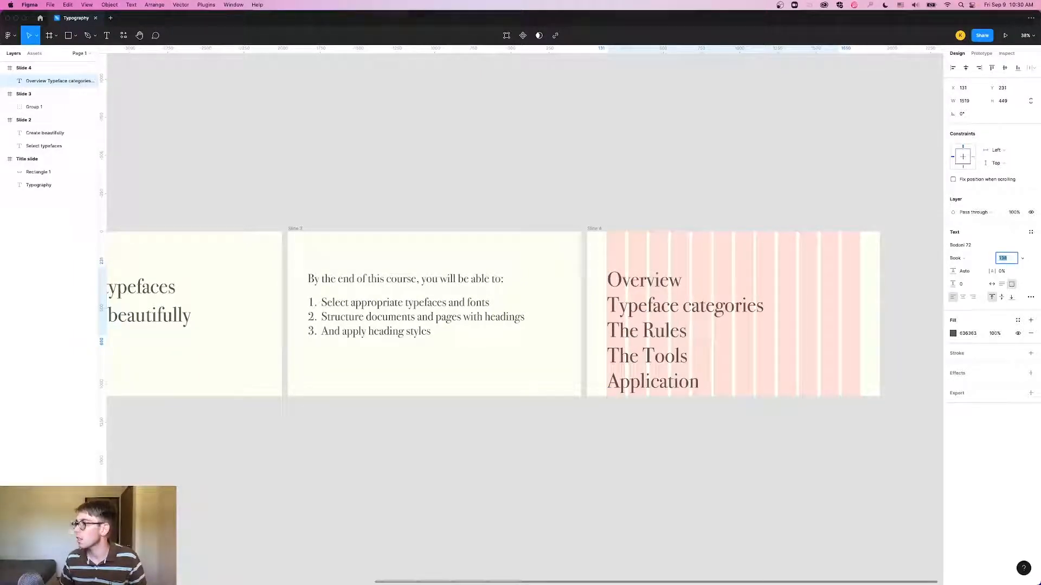
Step: Extend Slide 4's text box to a height of 793 and position it at X 130, Y 107 within the slide
{"action": "left_click", "coordinate": [820, 158]}
{"action": "left_click_drag", "start_coordinate": [655, 310], "coordinate": [658, 291]}
{"action": "left_click_drag", "start_coordinate": [723, 316], "coordinate": [722, 369]}
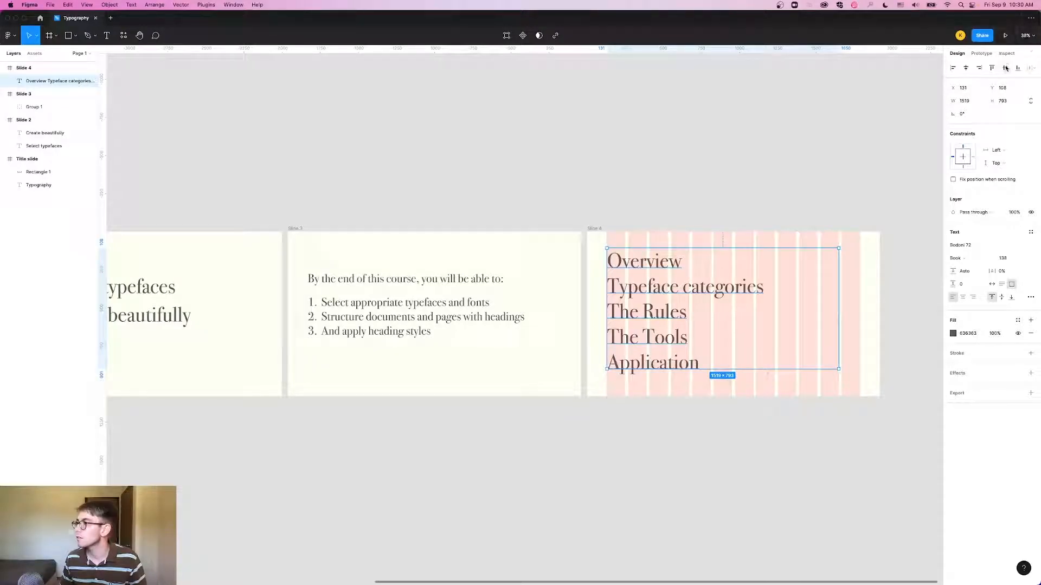
{"action": "key", "text": "alt+v"}
{"action": "left_click_drag", "start_coordinate": [724, 285], "coordinate": [723, 278]}
Step: Examine the text size and placement on the Title slide, Slide 2 and Slide 3 for comparison with Slide 4
{"action": "scroll", "coordinate": [492, 200], "scroll_direction": "left", "scroll_amount": 10}
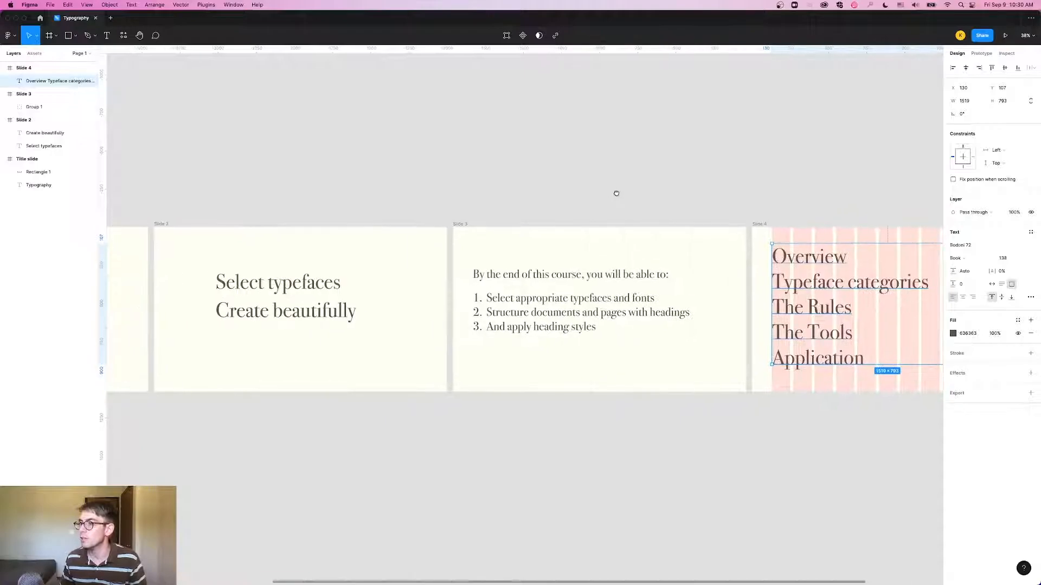
{"action": "left_click", "coordinate": [226, 274]}
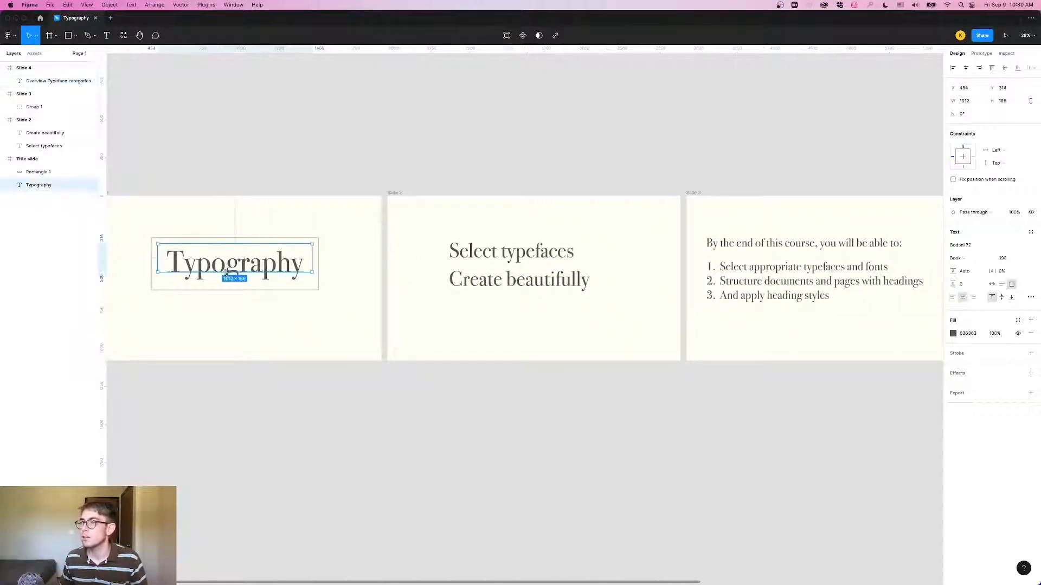
{"action": "left_click", "coordinate": [512, 253]}
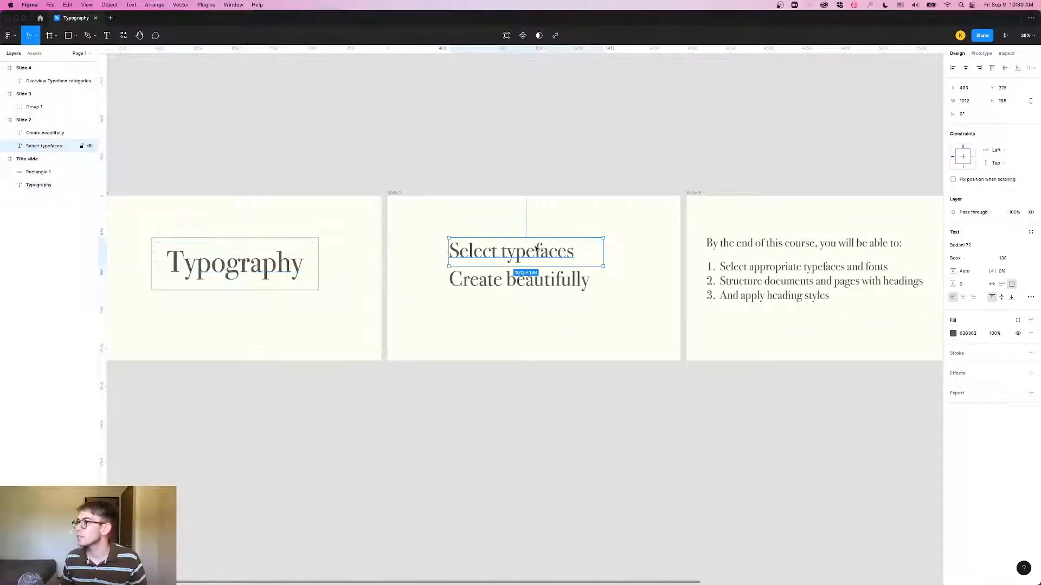
{"action": "left_click", "coordinate": [856, 259]}
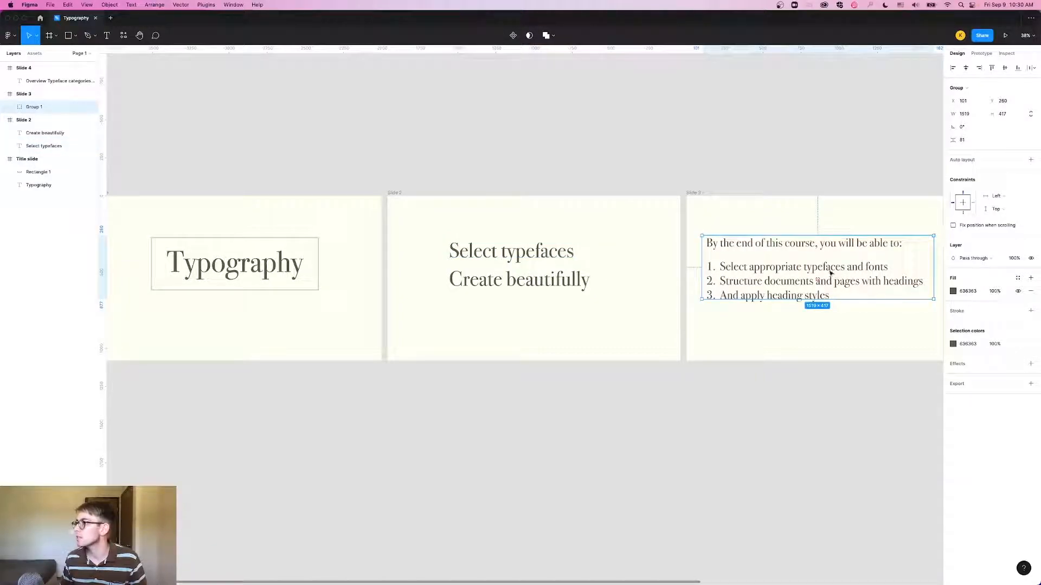
{"action": "double_click", "coordinate": [830, 273]}
{"action": "left_click", "coordinate": [809, 163]}
{"action": "left_click_drag", "start_coordinate": [809, 163], "coordinate": [474, 179]}
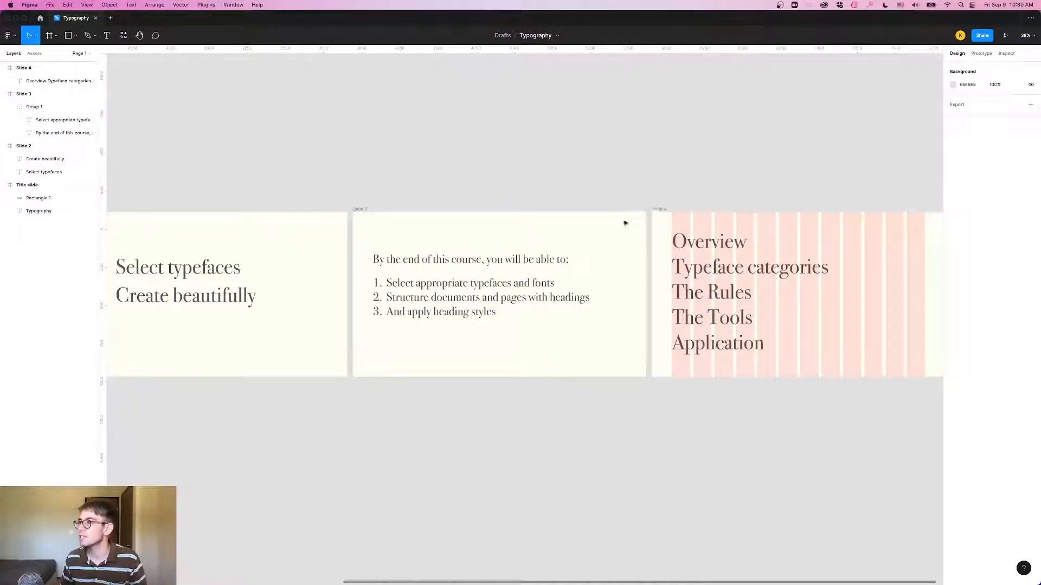
Step: Hide Slide 4's 12-column layout grid and review the slides side by side
{"action": "left_click", "coordinate": [659, 209]}
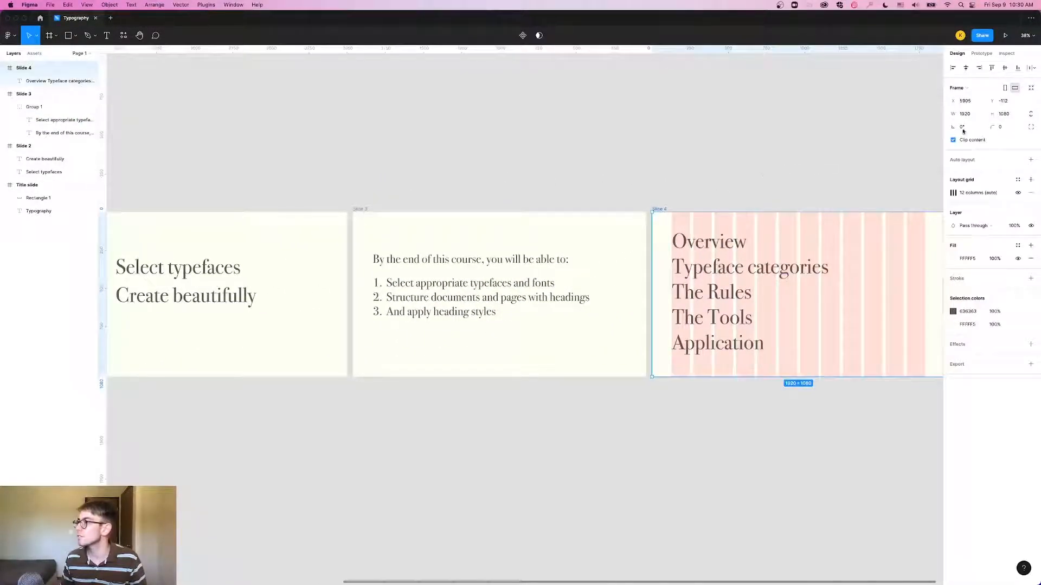
{"action": "left_click", "coordinate": [1018, 193]}
{"action": "scroll", "coordinate": [552, 317], "scroll_direction": "down", "scroll_amount": 2}
{"action": "scroll", "coordinate": [552, 318], "scroll_direction": "left", "scroll_amount": 10}
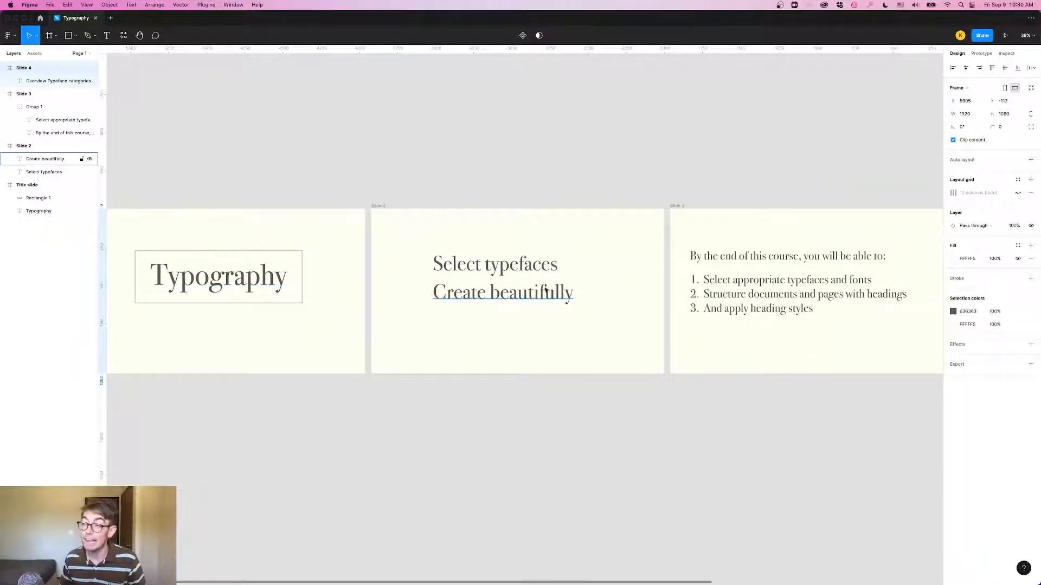
{"action": "scroll", "coordinate": [481, 311], "scroll_direction": "right", "scroll_amount": 10}
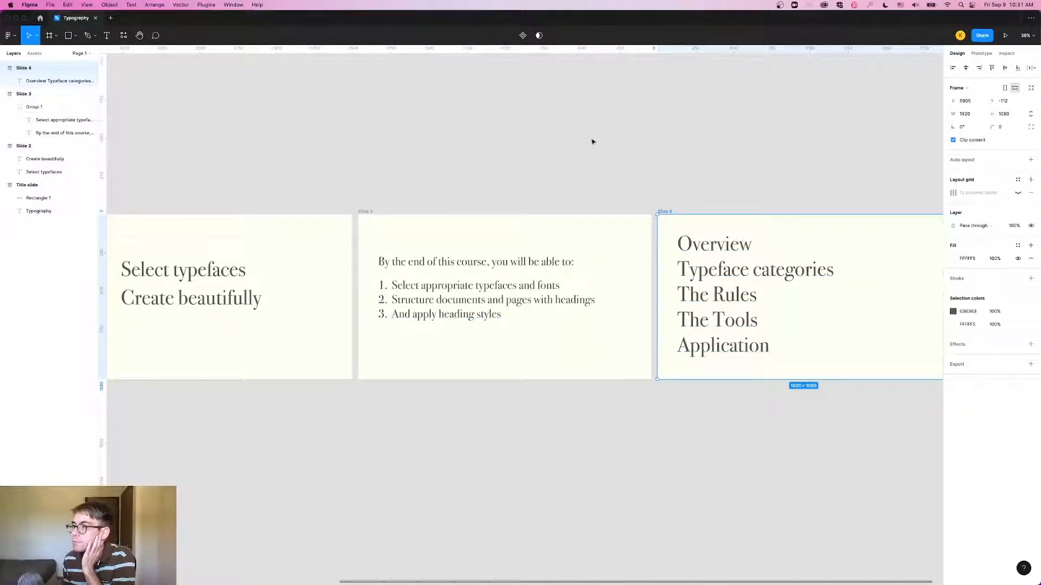
{"action": "left_click_drag", "start_coordinate": [653, 176], "coordinate": [398, 178]}
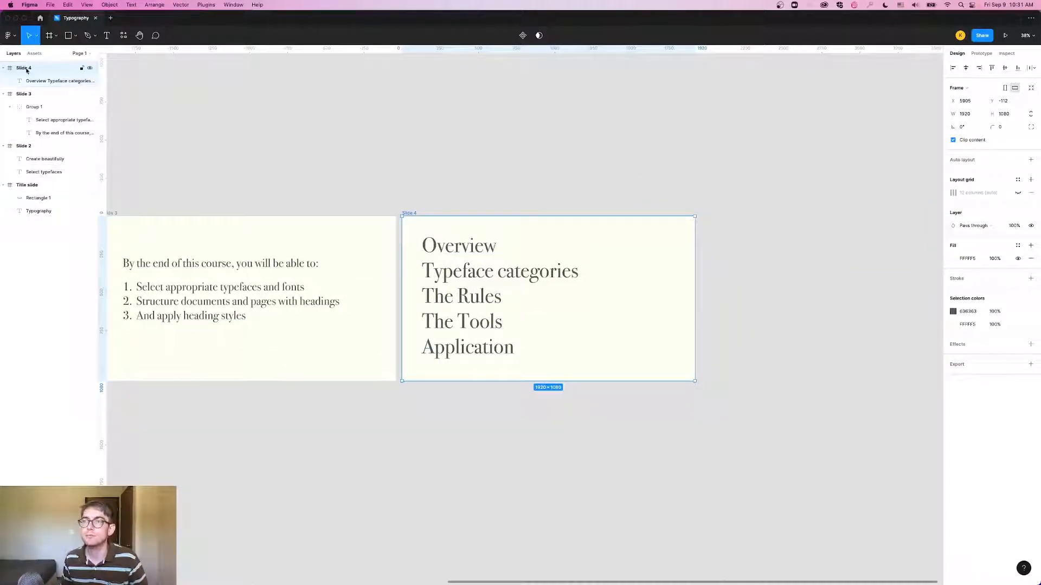
Step: Duplicate Slide 4 as Slide 5 and replace the copied list text with "Let's get started!"
{"action": "key", "text": "super+d"}
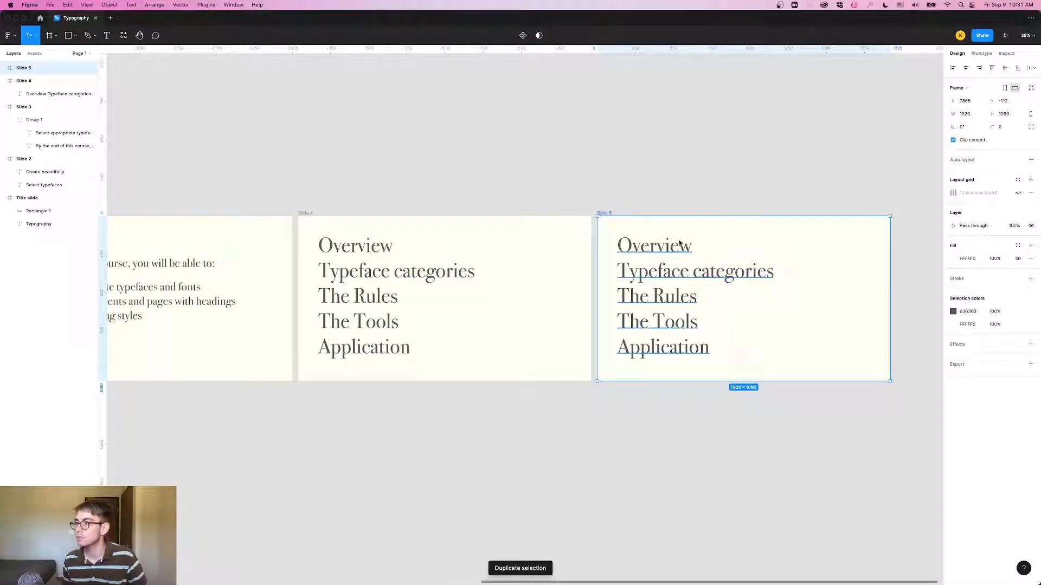
{"action": "left_click", "coordinate": [661, 290]}
{"action": "key", "text": "Return"}
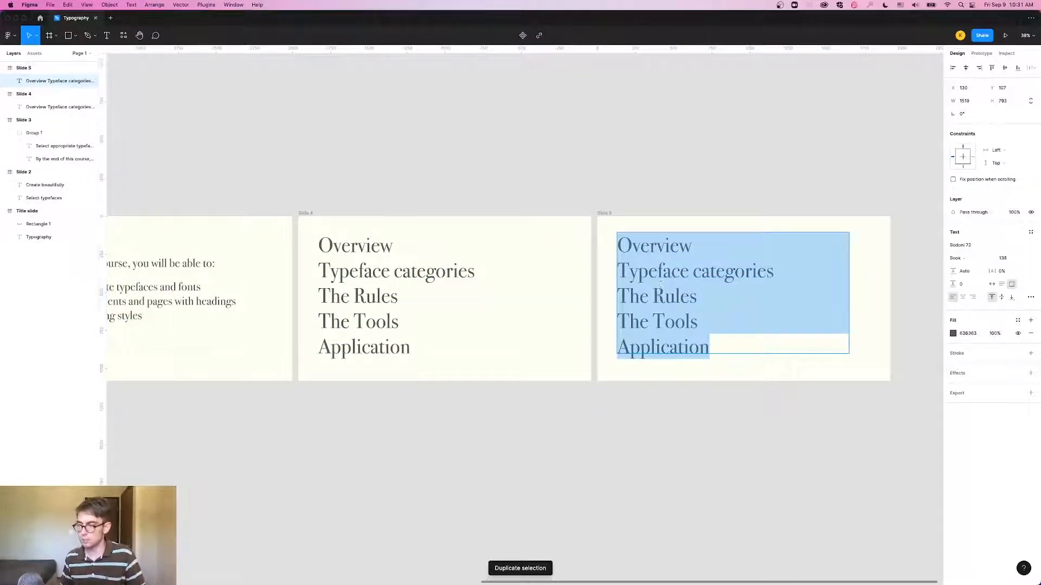
{"action": "type", "text": "Let's get started!"}
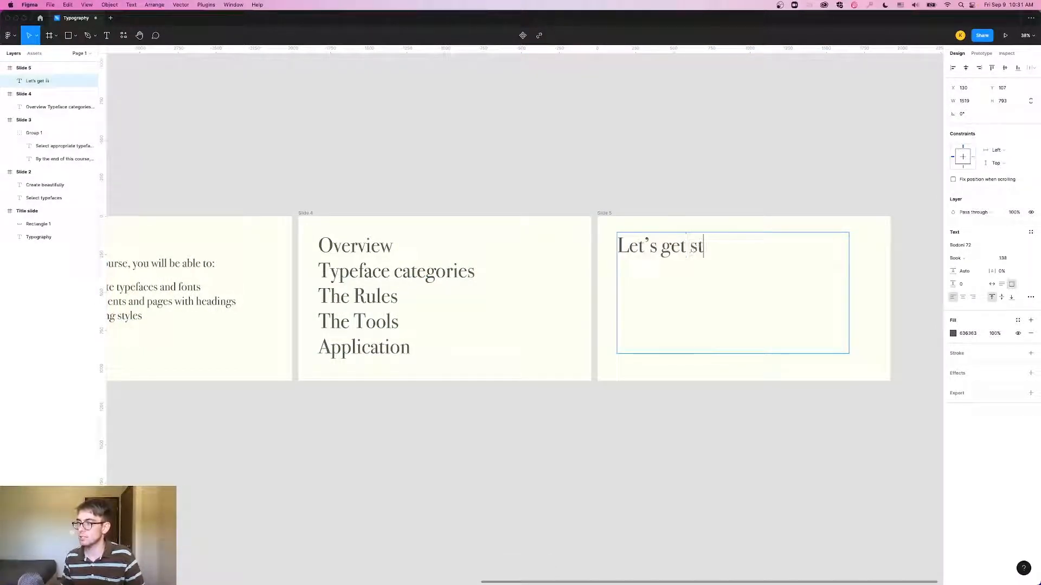
{"action": "key", "text": "Escape"}
Step: Shrink Slide 5's text box to about 909 × 128, centre it horizontally and lower it to Y 331
{"action": "left_click_drag", "start_coordinate": [848, 355], "coordinate": [756, 252]}
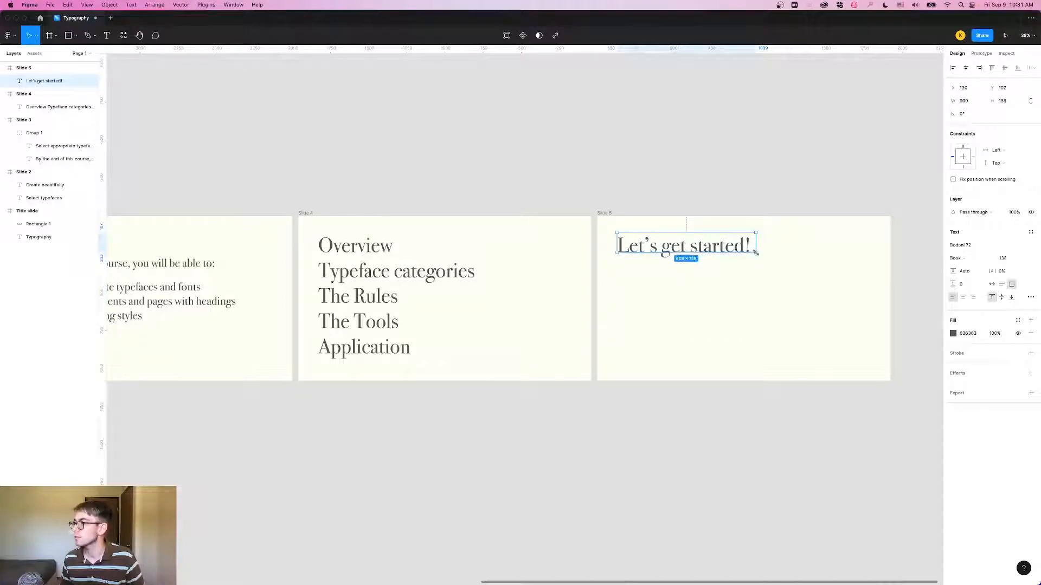
{"action": "left_click", "coordinate": [967, 68]}
{"action": "left_click_drag", "start_coordinate": [763, 252], "coordinate": [762, 287]}
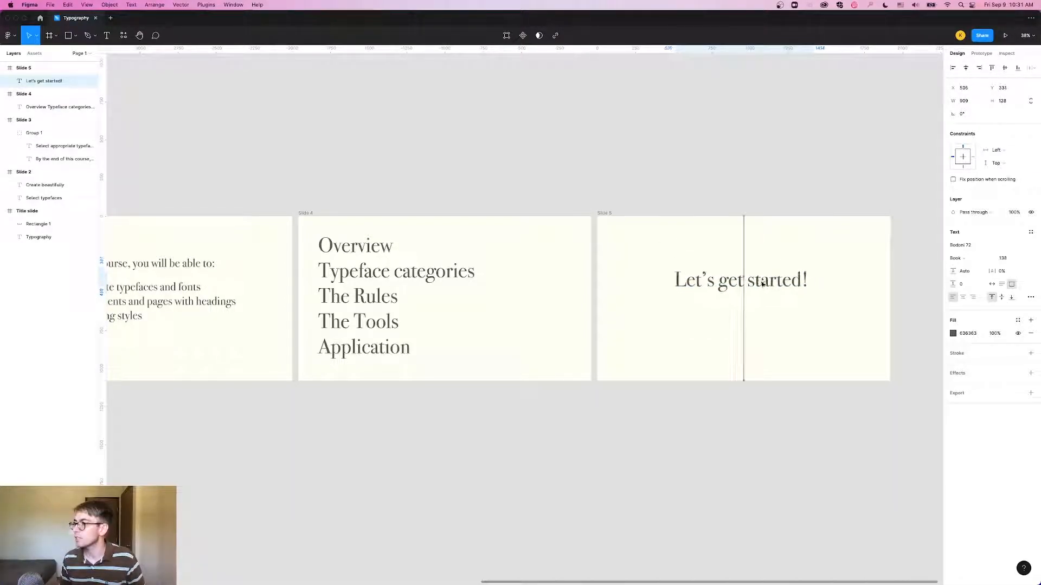
Step: Review all the slides and compare the Title slide's text size with the "Let's get started!" text on Slide 5
{"action": "left_click_drag", "start_coordinate": [469, 428], "coordinate": [687, 423]}
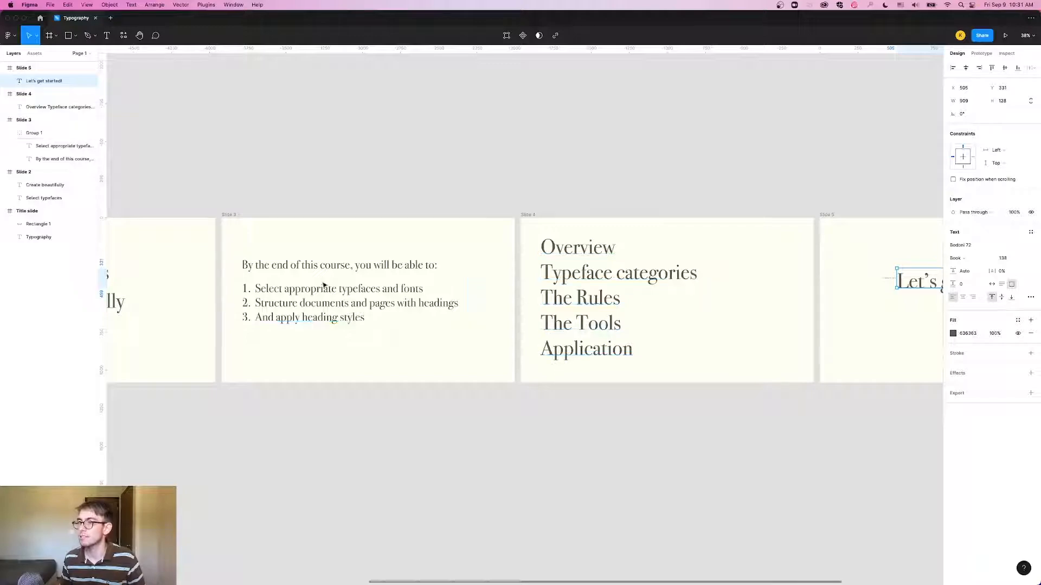
{"action": "left_click_drag", "start_coordinate": [332, 376], "coordinate": [483, 377]}
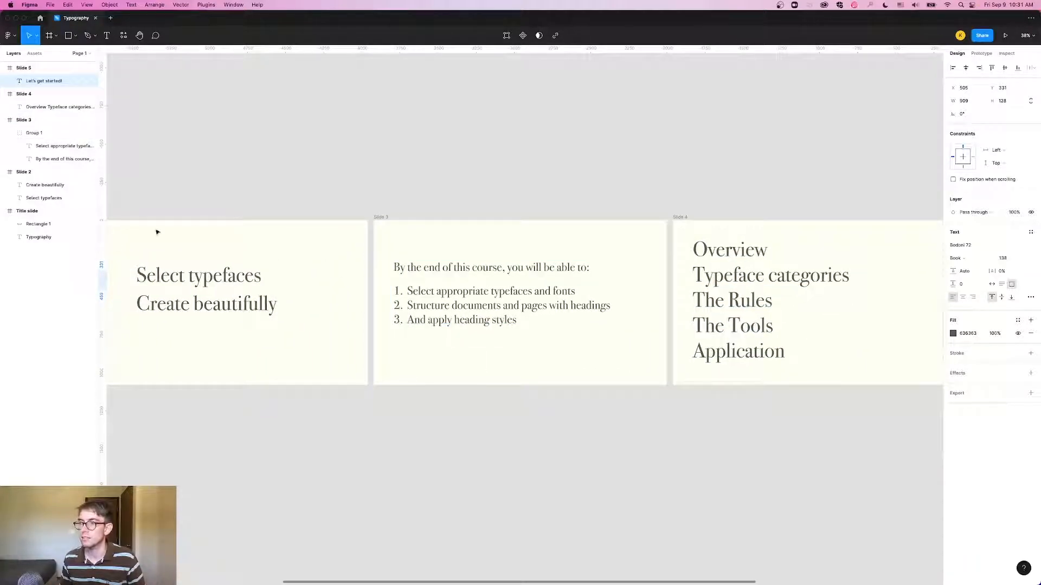
{"action": "left_click", "coordinate": [202, 480]}
{"action": "left_click_drag", "start_coordinate": [213, 455], "coordinate": [639, 444]}
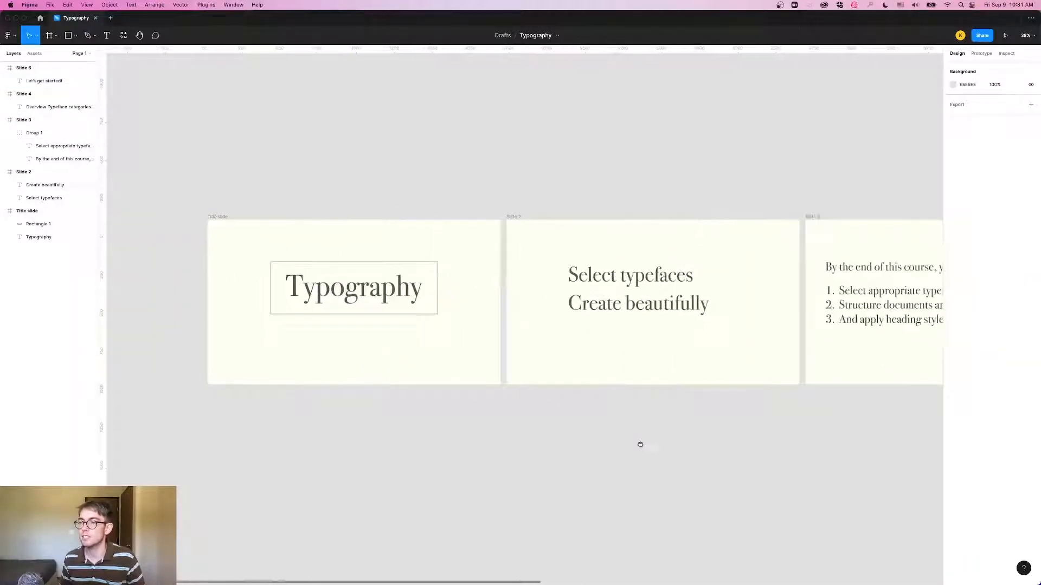
{"action": "scroll", "coordinate": [347, 305], "scroll_direction": "right", "scroll_amount": 15}
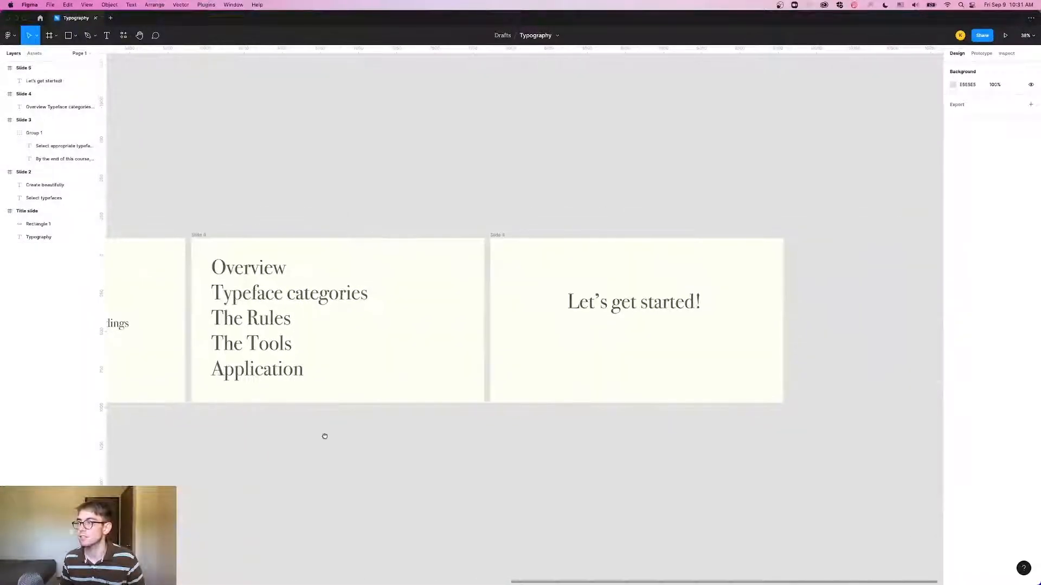
{"action": "left_click", "coordinate": [569, 308]}
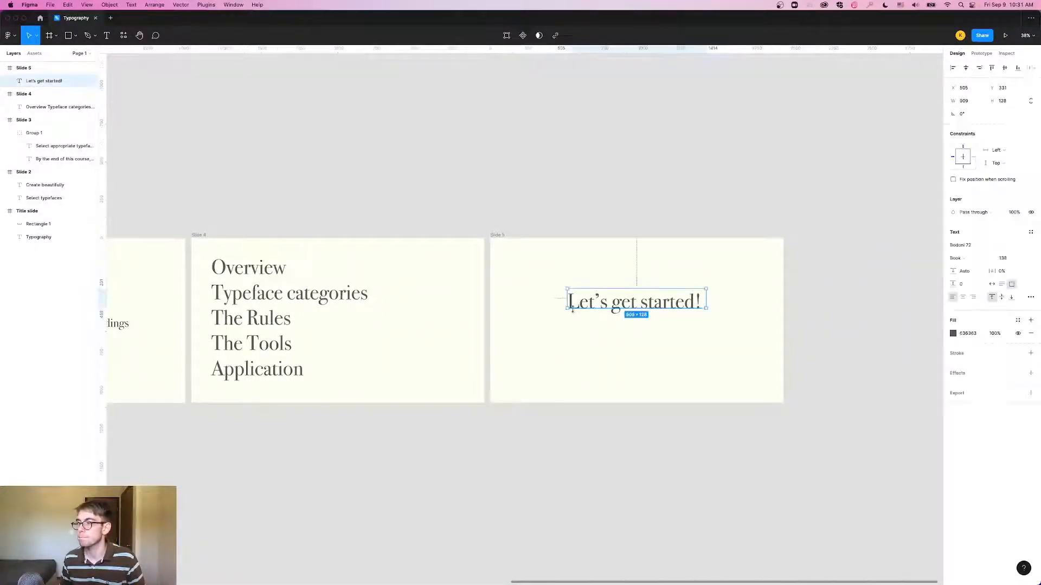
{"action": "left_click_drag", "start_coordinate": [371, 440], "coordinate": [976, 434]}
{"action": "left_click_drag", "start_coordinate": [515, 446], "coordinate": [803, 413]}
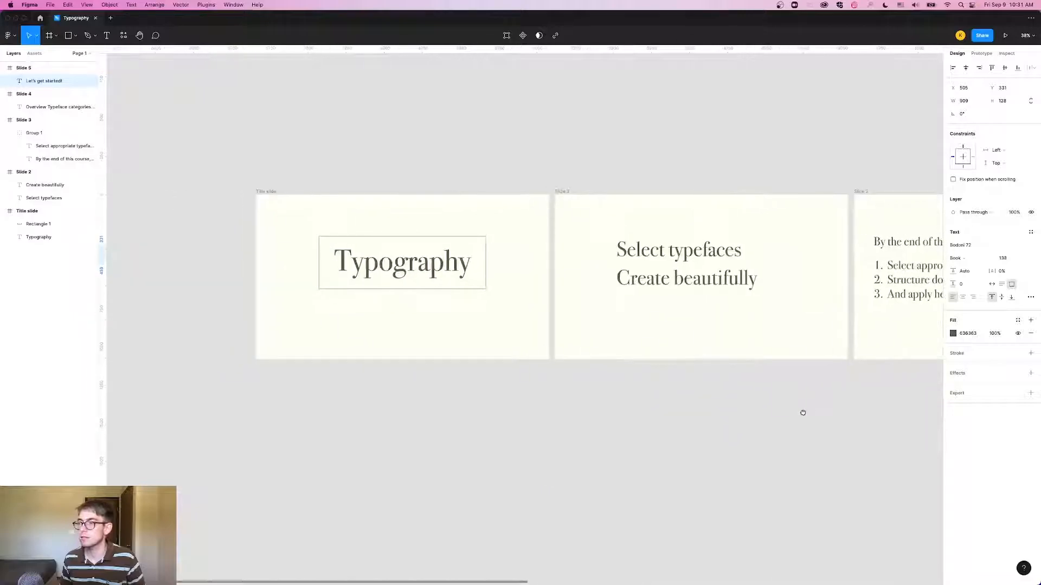
{"action": "left_click", "coordinate": [435, 280]}
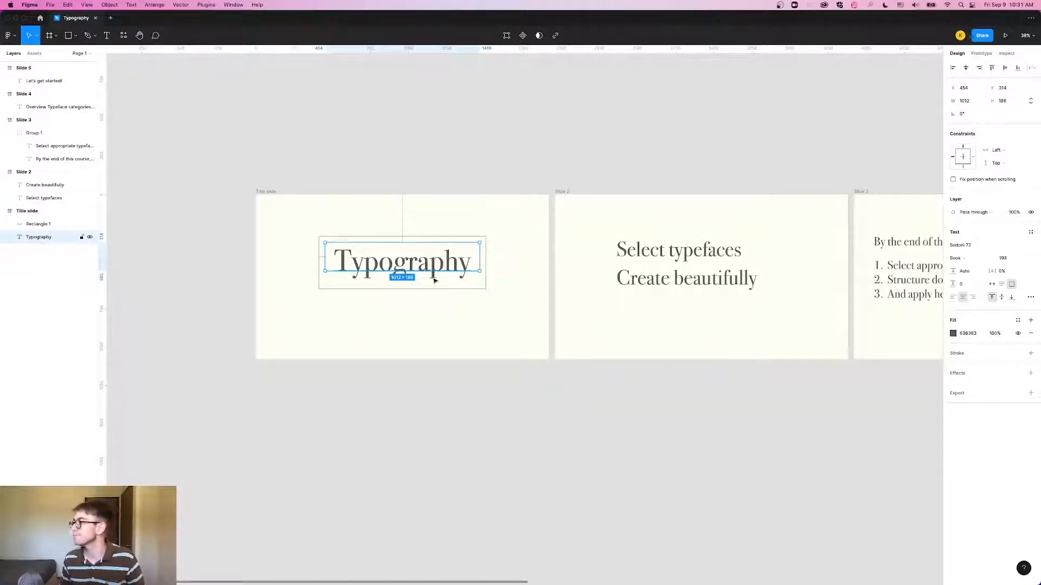
{"action": "scroll", "coordinate": [446, 298], "scroll_direction": "right", "scroll_amount": 15}
Step: Try larger font sizes on Slide 5's "Let's get started!" text and return it to 138
{"action": "double_click", "coordinate": [606, 297]}
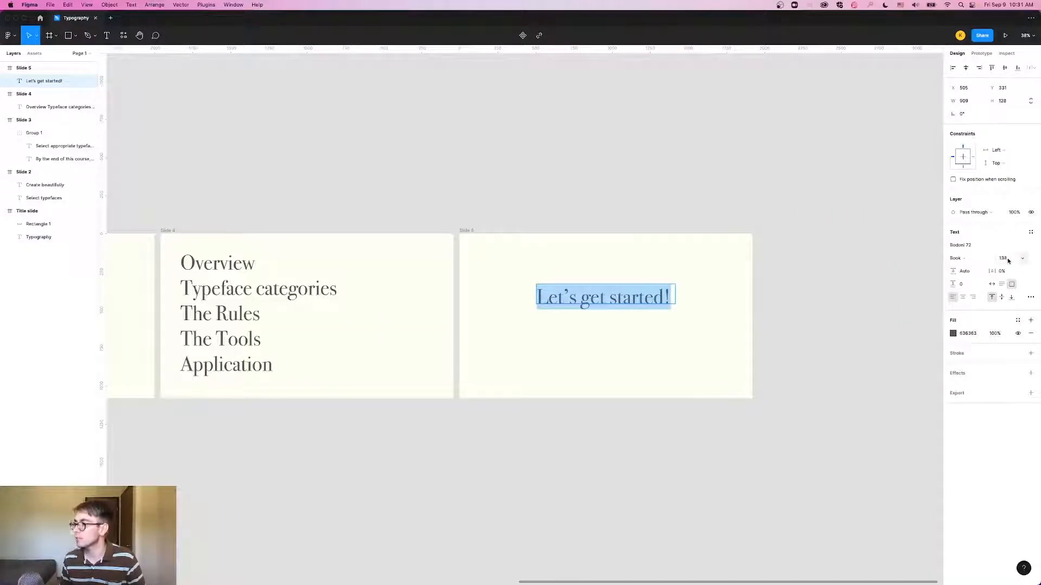
{"action": "left_click", "coordinate": [1004, 259]}
{"action": "type", "text": "148"}
{"action": "key", "text": "Return"}
{"action": "key", "text": "shift+Up"}
{"action": "key", "text": "shift+Up"}
{"action": "key", "text": "shift+Up"}
{"action": "key", "text": "shift+Up"}
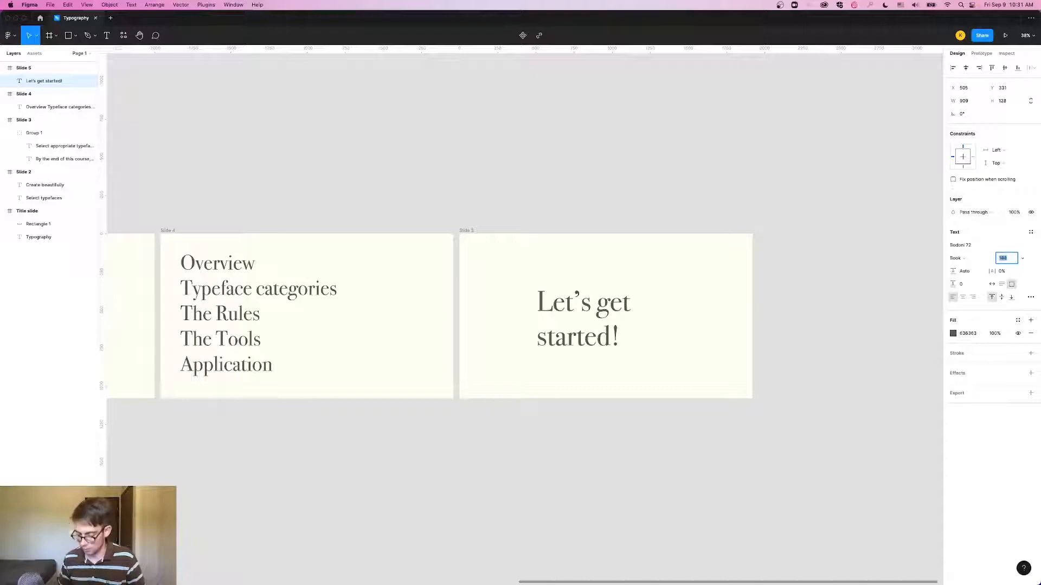
{"action": "key", "text": "shift+Up"}
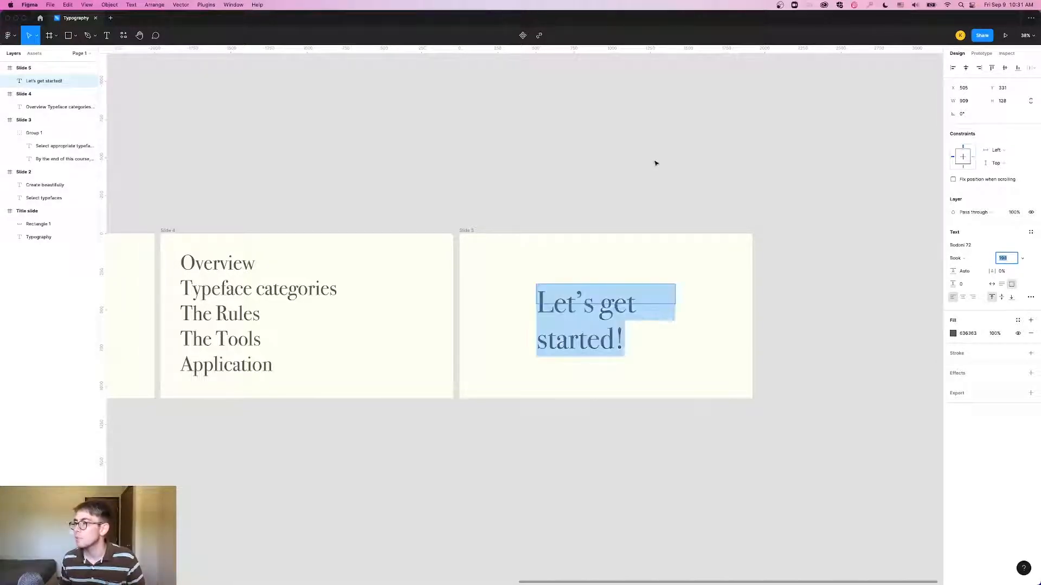
{"action": "type", "text": "138"}
{"action": "key", "text": "Return"}
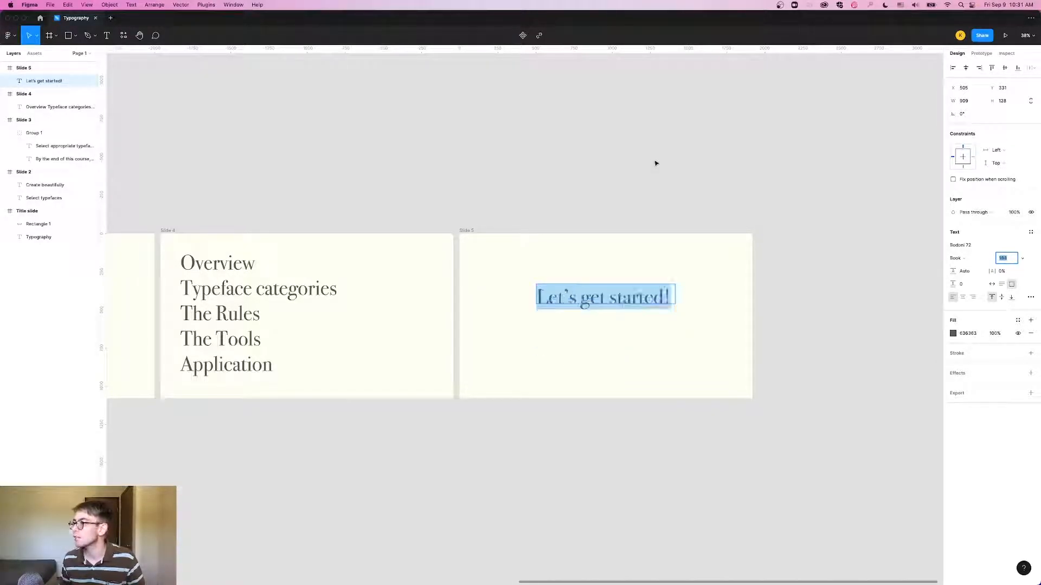
Step: Examine the text size and placement on Slides 2, 4 and 5 and review the deck back to the Title slide
{"action": "key", "text": "Escape"}
{"action": "left_click", "coordinate": [432, 205]}
{"action": "scroll", "coordinate": [542, 260], "scroll_direction": "left", "scroll_amount": 10}
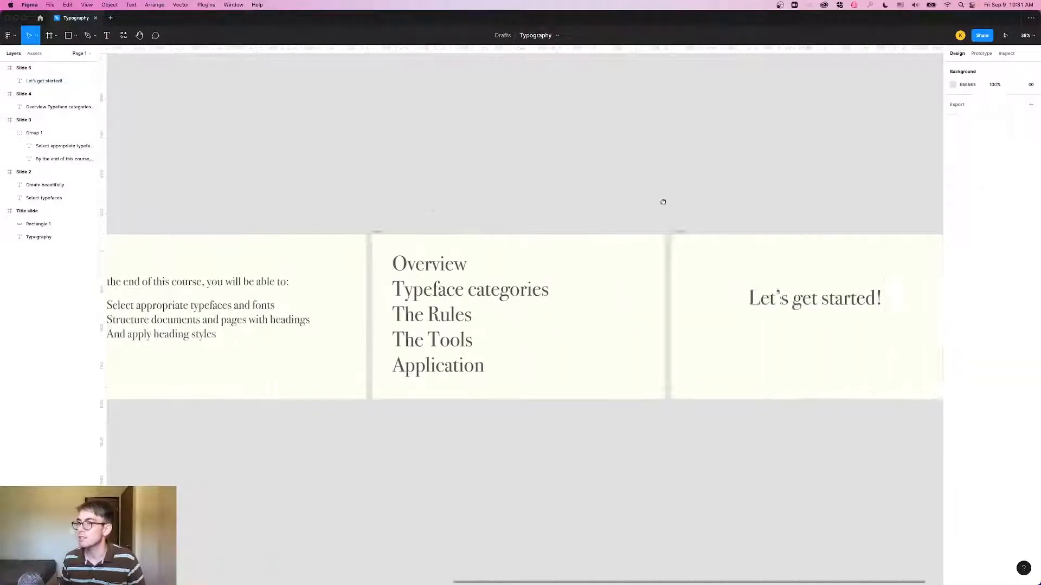
{"action": "left_click", "coordinate": [550, 287]}
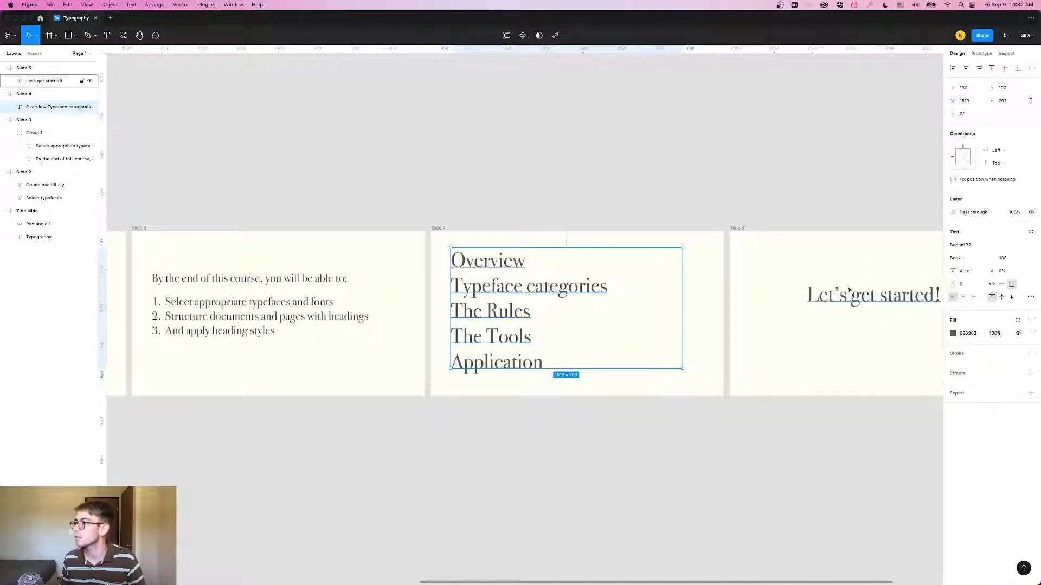
{"action": "left_click", "coordinate": [848, 294]}
{"action": "scroll", "coordinate": [846, 201], "scroll_direction": "left", "scroll_amount": 5}
{"action": "scroll", "coordinate": [878, 197], "scroll_direction": "left", "scroll_amount": 3}
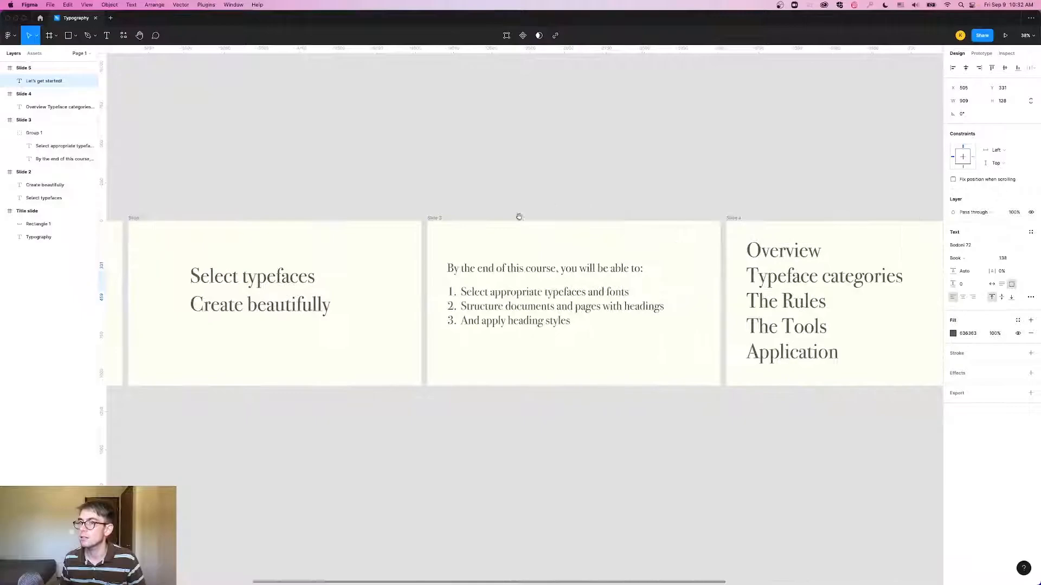
{"action": "left_click", "coordinate": [281, 281]}
{"action": "scroll", "coordinate": [679, 176], "scroll_direction": "right", "scroll_amount": 10}
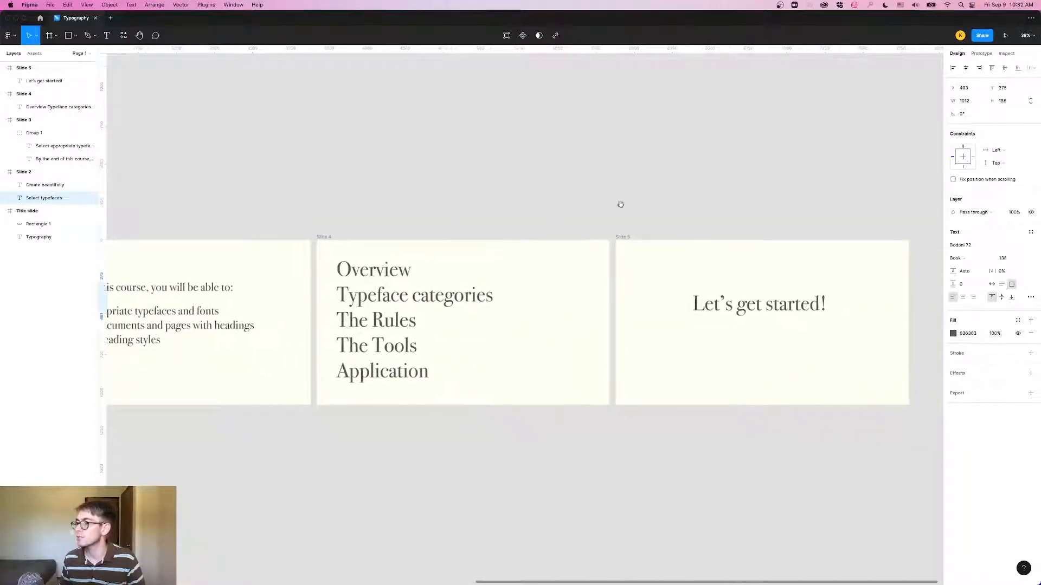
{"action": "left_click", "coordinate": [779, 308]}
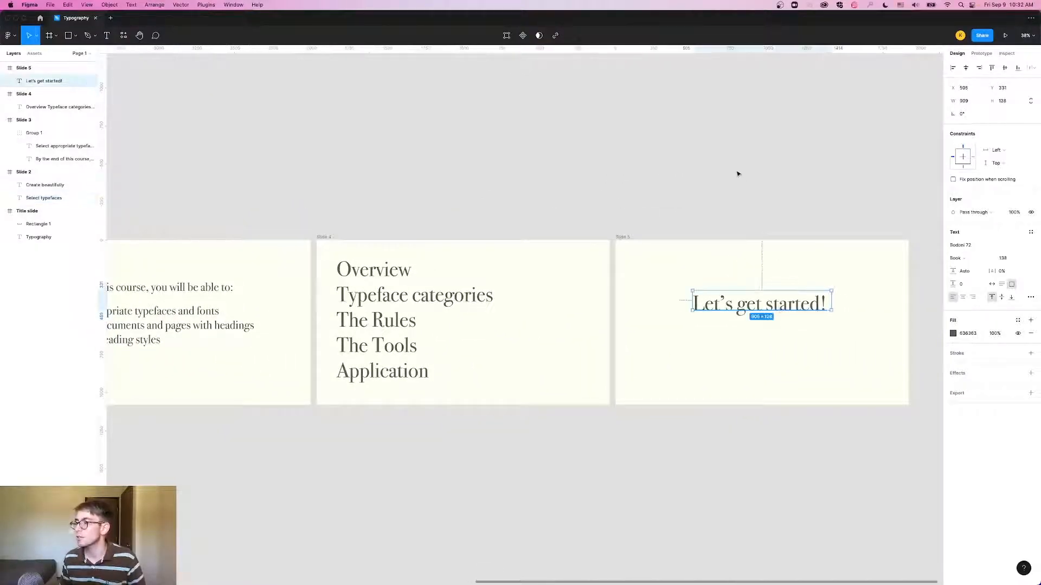
{"action": "left_click", "coordinate": [759, 204]}
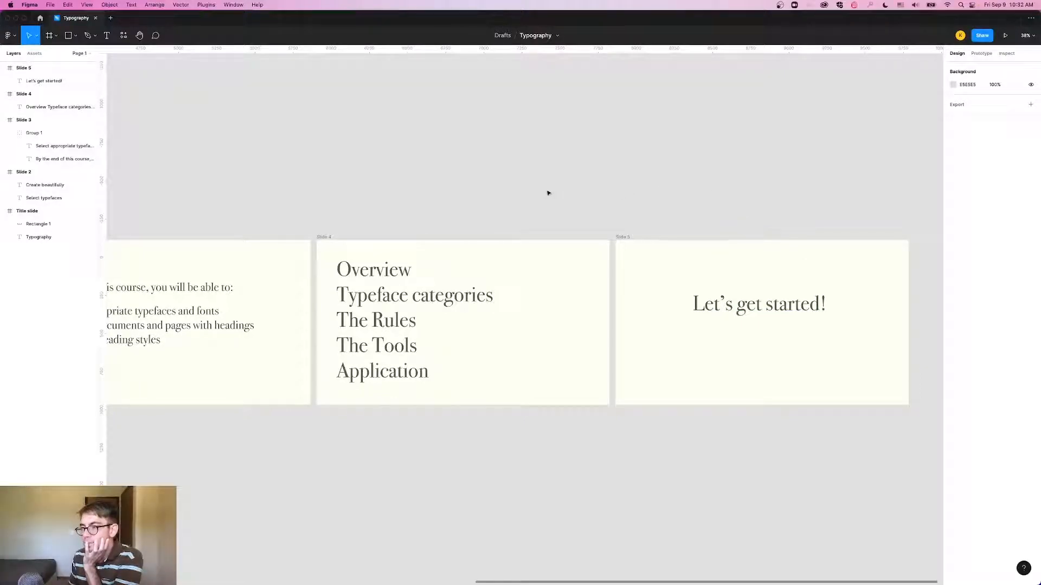
{"action": "left_click", "coordinate": [388, 298]}
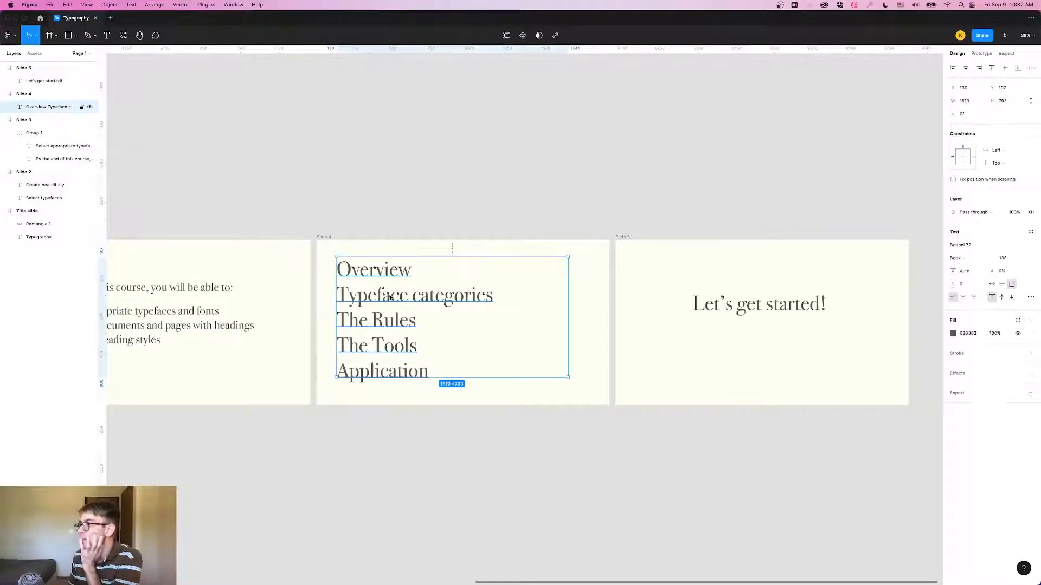
{"action": "left_click", "coordinate": [755, 307]}
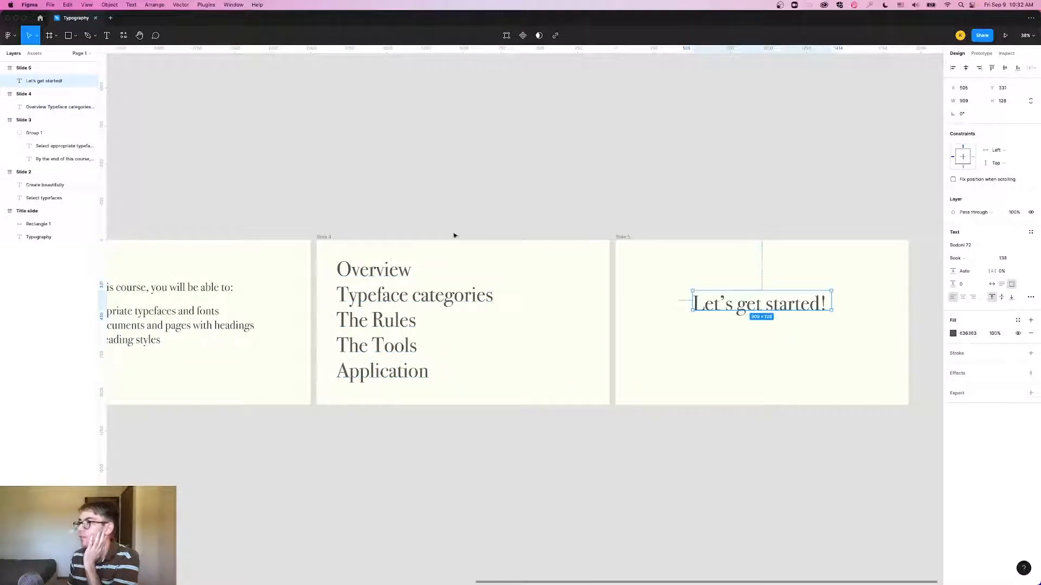
{"action": "scroll", "coordinate": [409, 221], "scroll_direction": "left", "scroll_amount": 7}
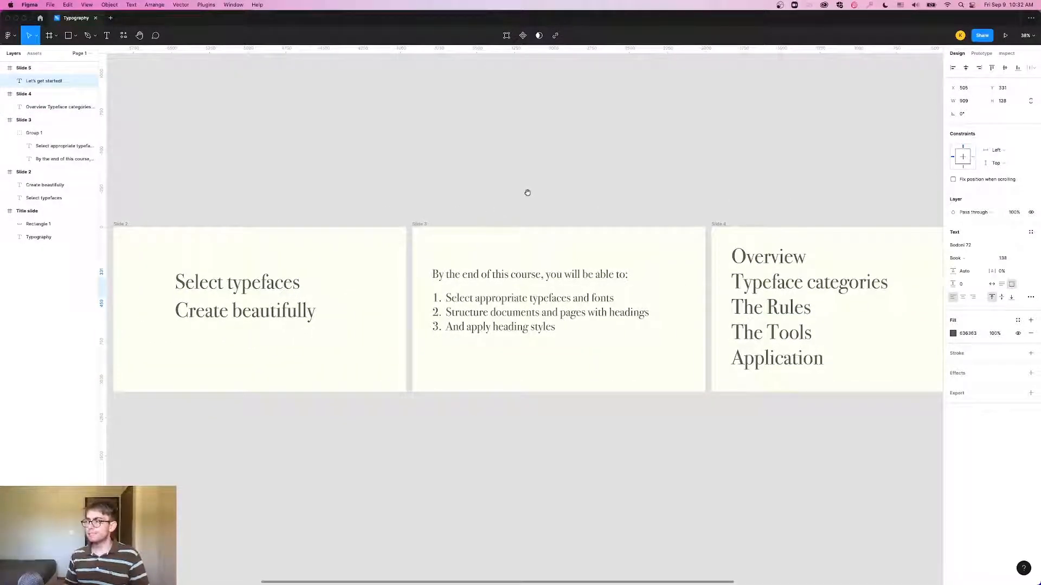
{"action": "scroll", "coordinate": [530, 192], "scroll_direction": "left", "scroll_amount": 8}
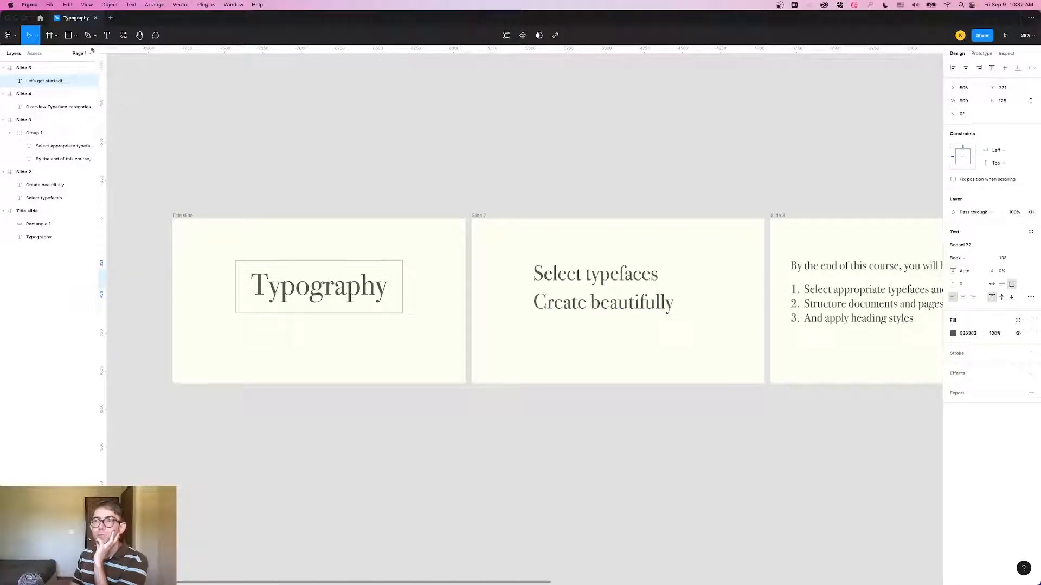
Step: Draw a vertical line about 1298 long across Slide 2, just left of the "Select typefaces" and "Create beautifully" text
{"action": "left_click", "coordinate": [76, 35]}
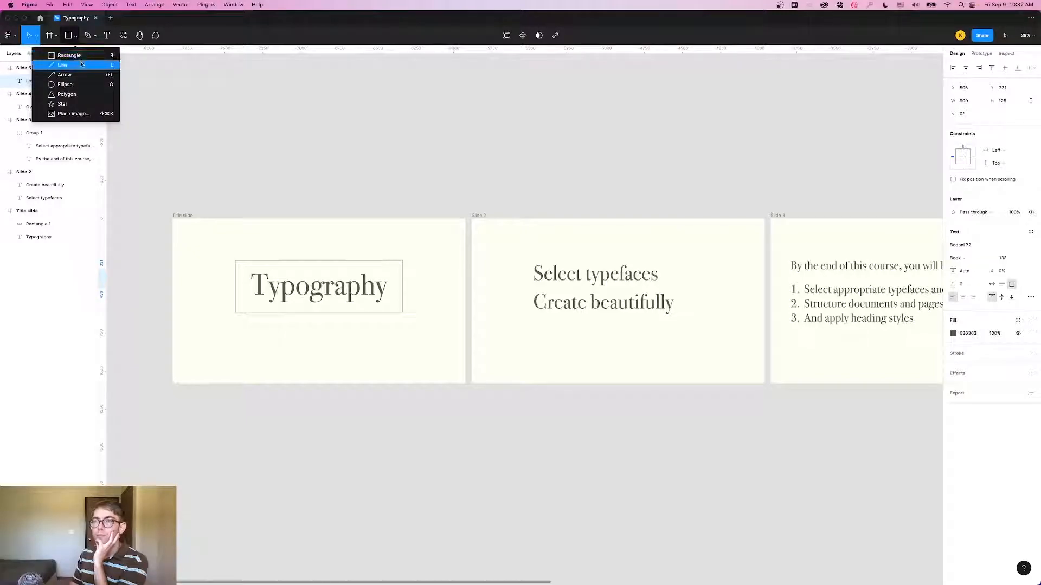
{"action": "left_click", "coordinate": [80, 64]}
{"action": "left_click_drag", "start_coordinate": [528, 192], "coordinate": [527, 390]}
{"action": "left_click", "coordinate": [634, 186]}
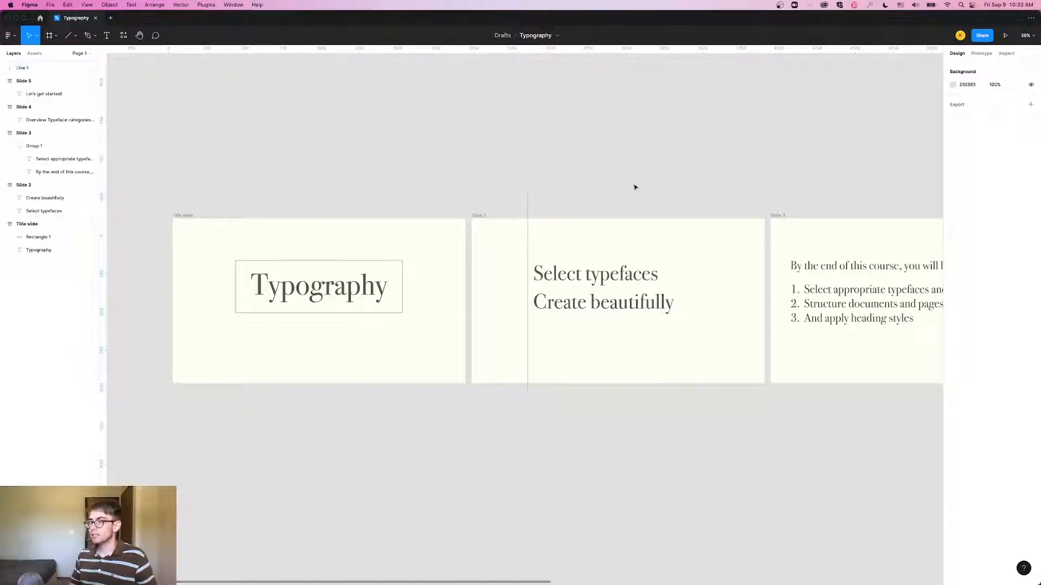
Step: Set the vertical line's layer opacity to 60% and its stroke weight to 6
{"action": "left_click", "coordinate": [529, 237]}
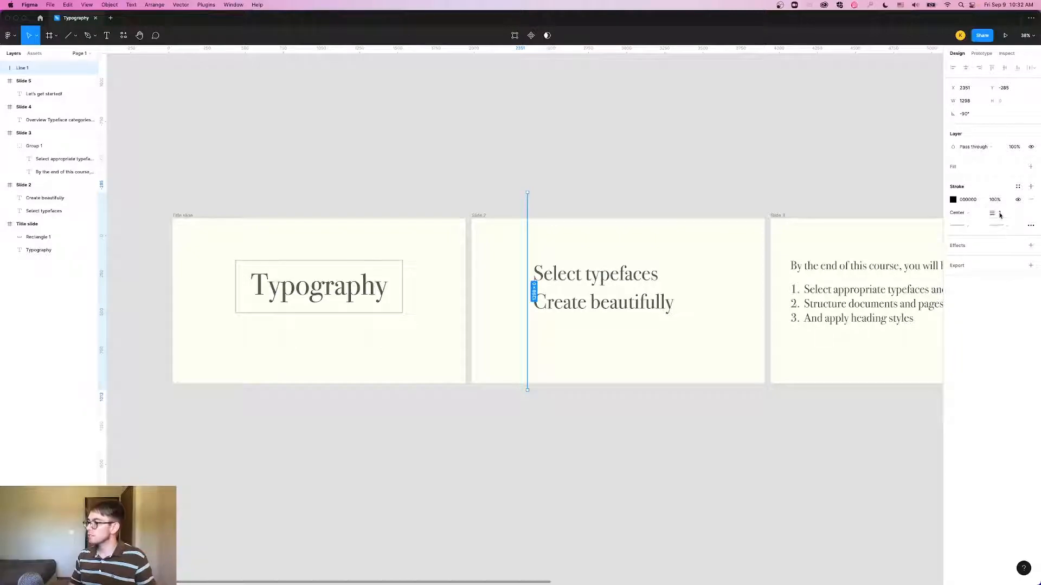
{"action": "key", "text": "6"}
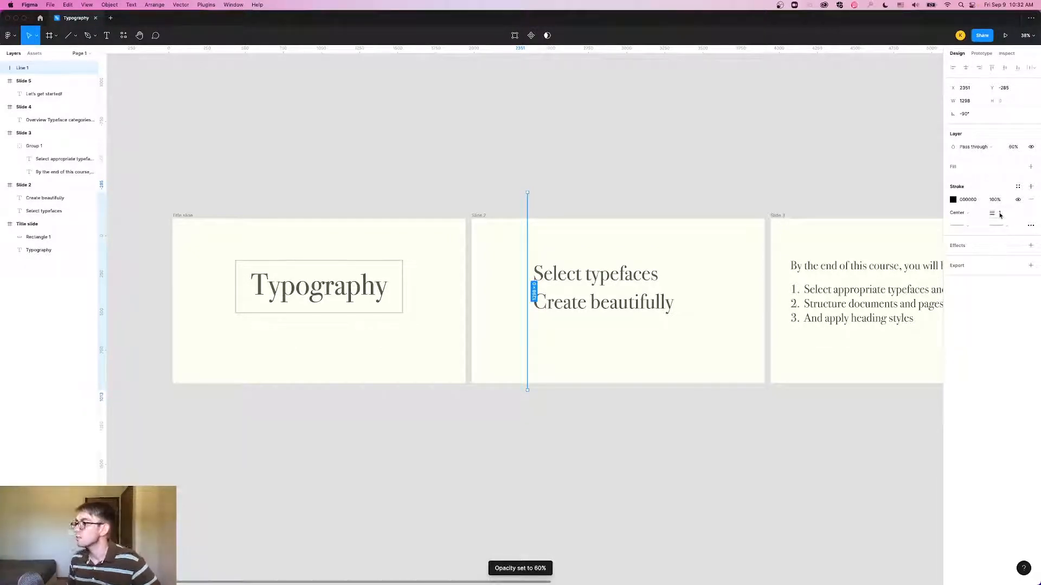
{"action": "left_click", "coordinate": [1006, 216]}
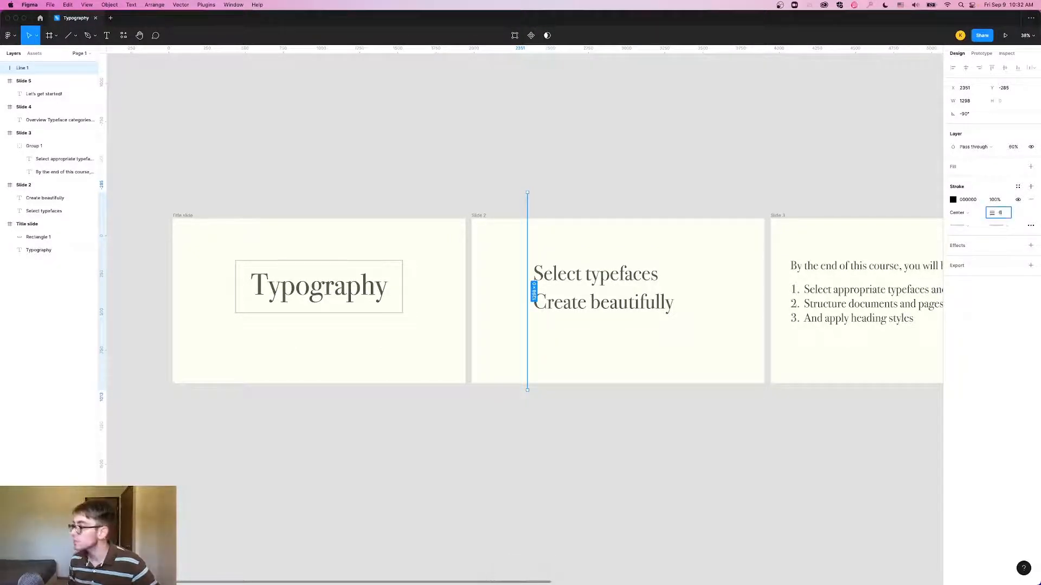
{"action": "left_click", "coordinate": [433, 264]}
Step: Match Slide 2's vertical line to the title frame's stroke by setting its stroke colour to 636363 at 30% opacity
{"action": "left_click", "coordinate": [403, 273]}
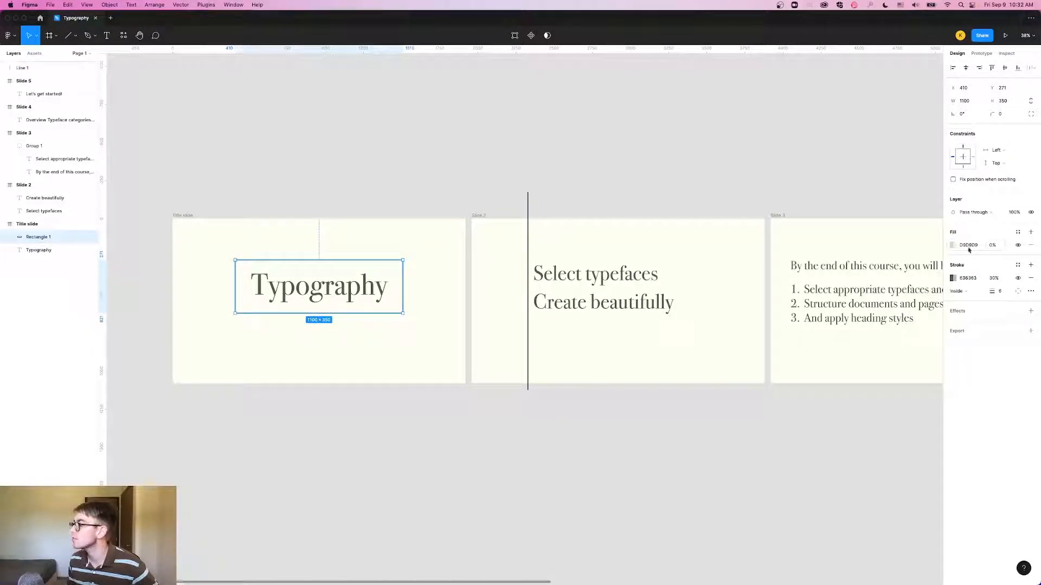
{"action": "left_click", "coordinate": [973, 278]}
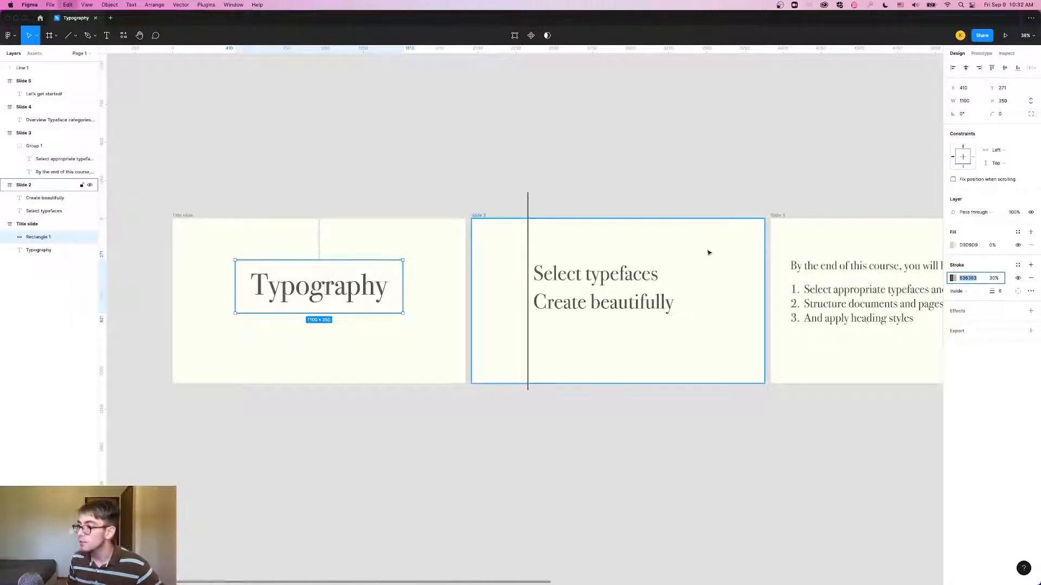
{"action": "left_click", "coordinate": [529, 263]}
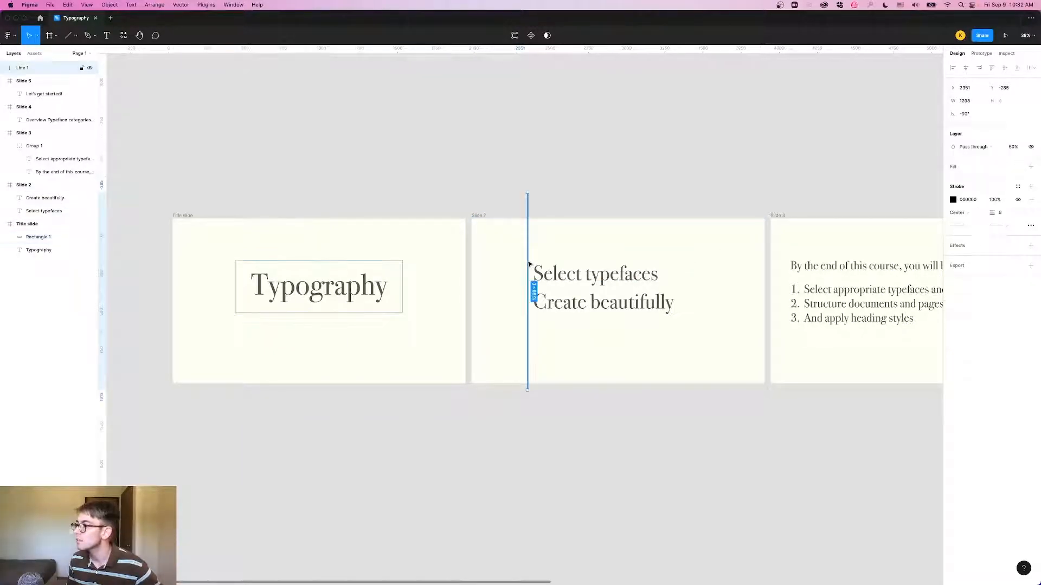
{"action": "left_click", "coordinate": [953, 200]}
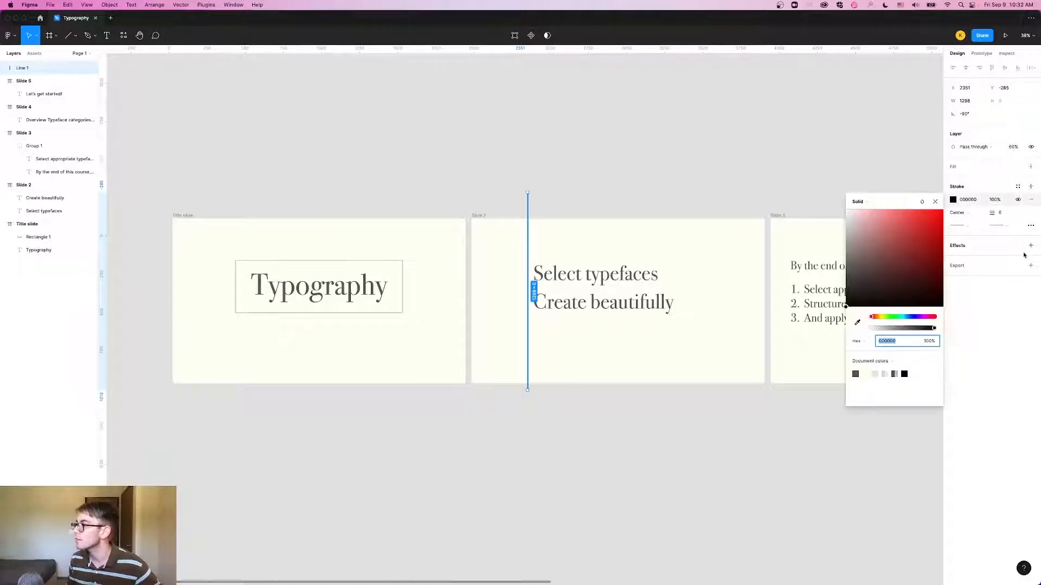
{"action": "left_click", "coordinate": [931, 343]}
{"action": "type", "text": "30"}
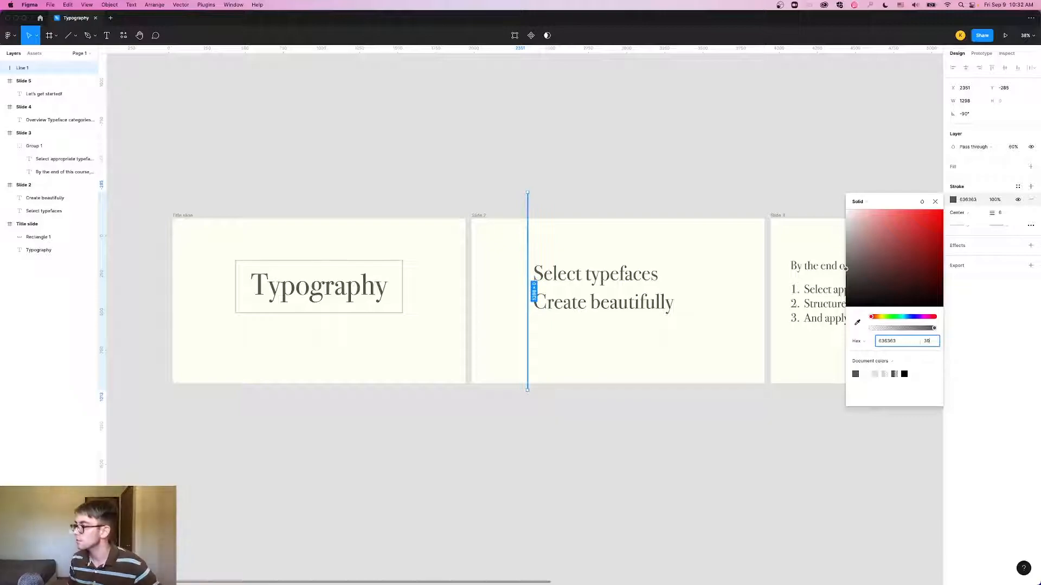
{"action": "left_click", "coordinate": [602, 195]}
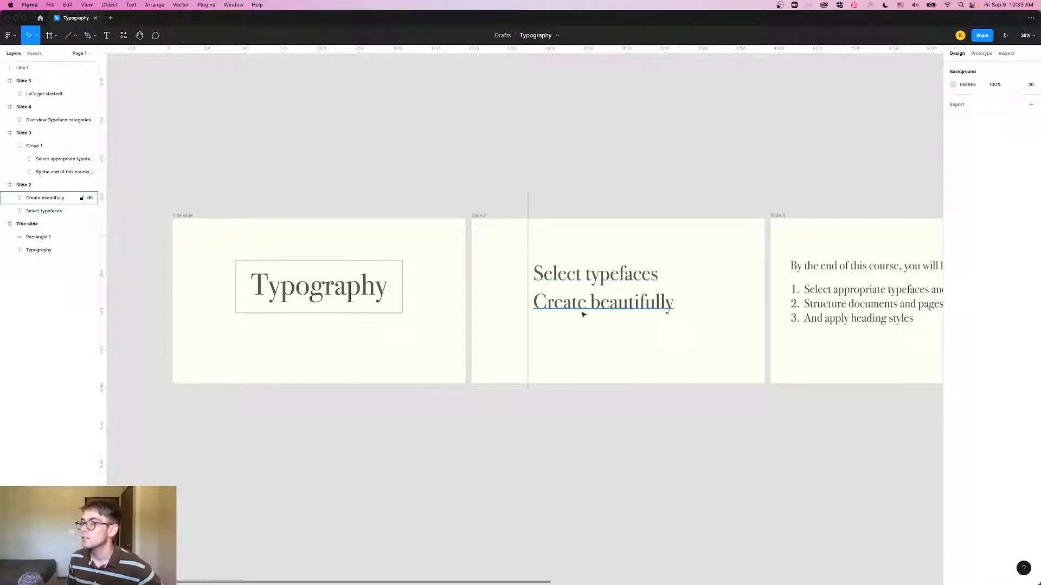
Step: Shorten both ends of the vertical line to Slide 2's upper and lower edges, giving it a length of 1080
{"action": "scroll", "coordinate": [584, 314], "scroll_direction": "up", "scroll_amount": 1}
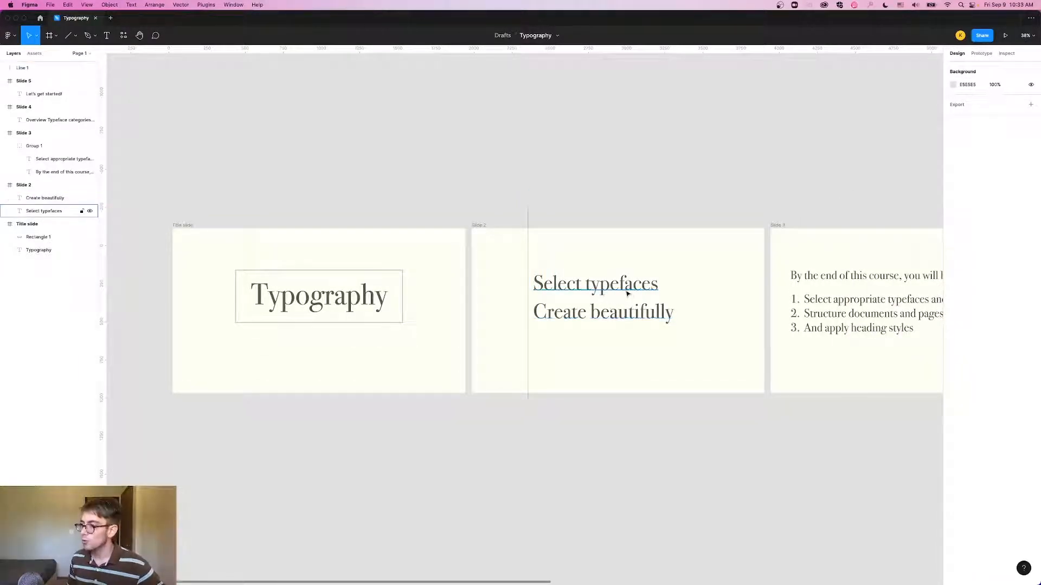
{"action": "scroll", "coordinate": [614, 341], "scroll_direction": "up", "scroll_amount": 5}
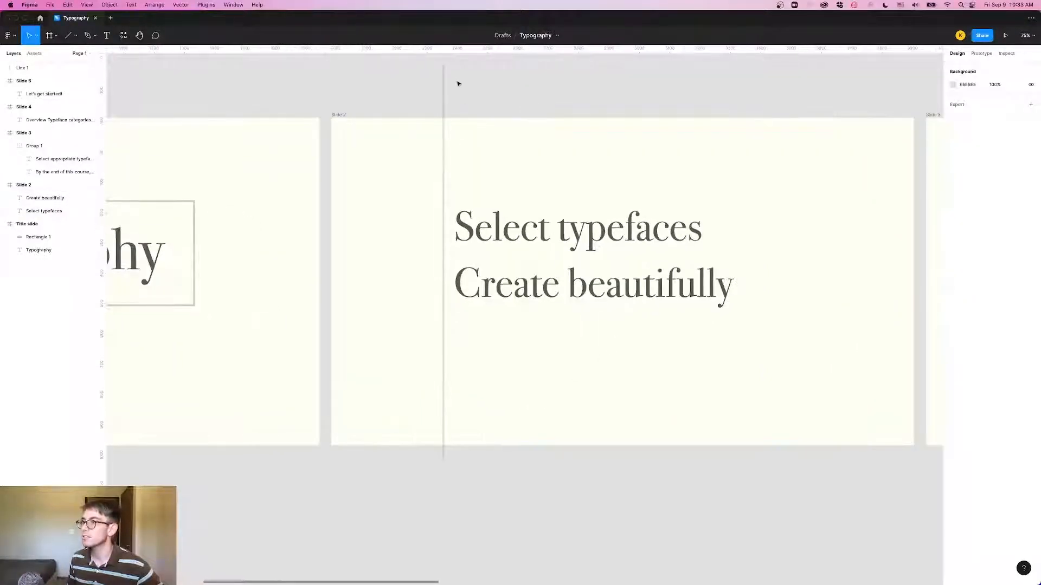
{"action": "left_click", "coordinate": [444, 89]}
{"action": "left_click_drag", "start_coordinate": [441, 74], "coordinate": [444, 119]}
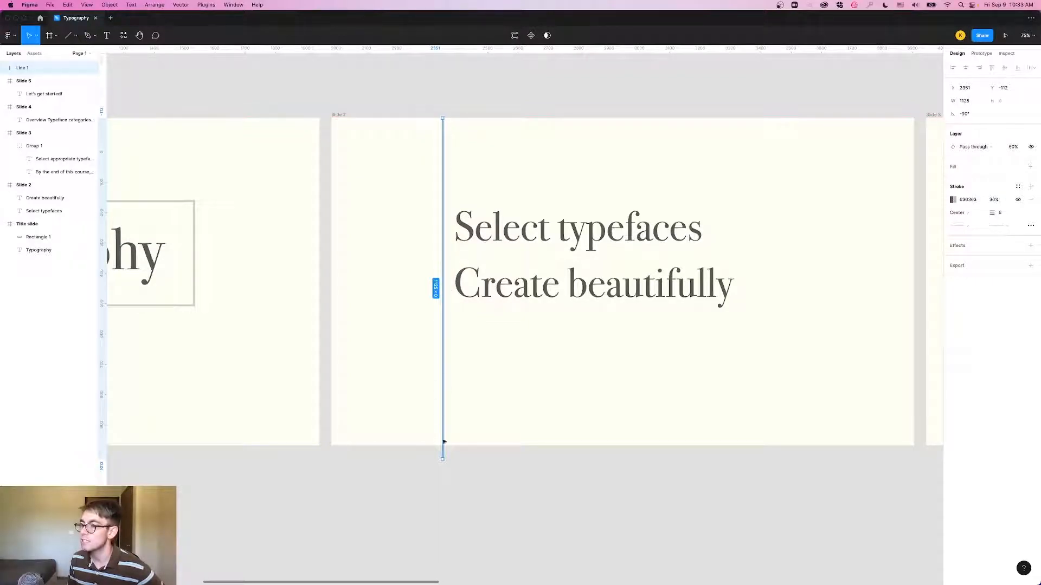
{"action": "left_click_drag", "start_coordinate": [442, 457], "coordinate": [443, 447]}
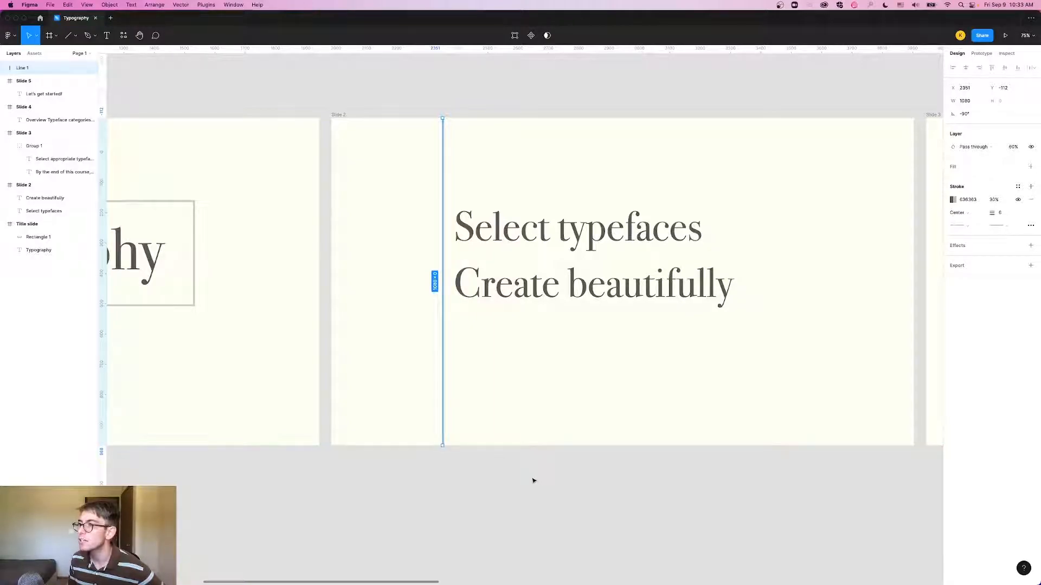
{"action": "left_click", "coordinate": [548, 482]}
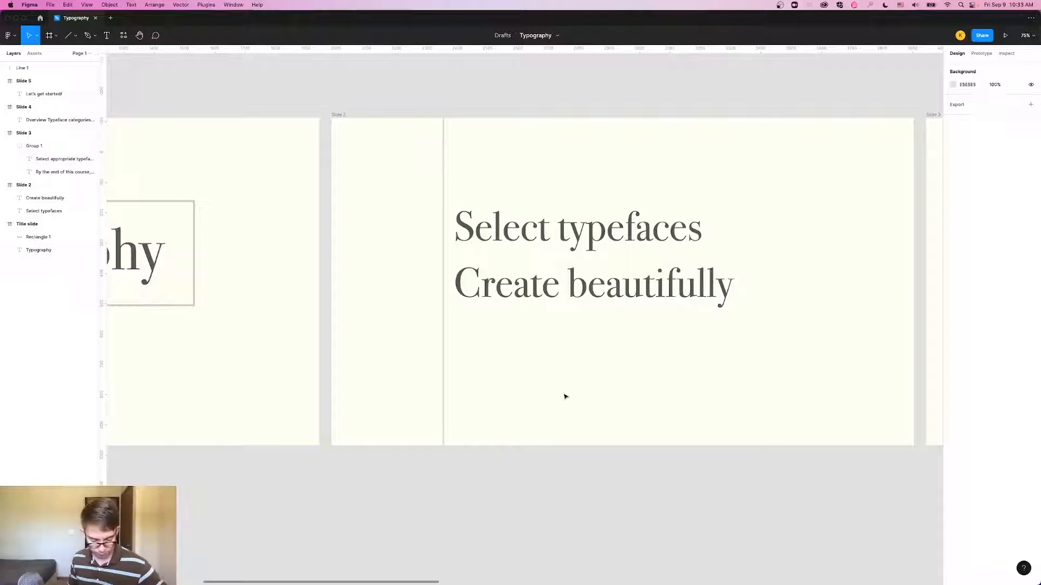
Step: Show the 12-column layout grids on Slide 2 and the Title slide
{"action": "scroll", "coordinate": [562, 385], "scroll_direction": "down", "scroll_amount": 2}
{"action": "scroll", "coordinate": [559, 383], "scroll_direction": "down", "scroll_amount": 2}
{"action": "scroll", "coordinate": [556, 386], "scroll_direction": "down", "scroll_amount": 3}
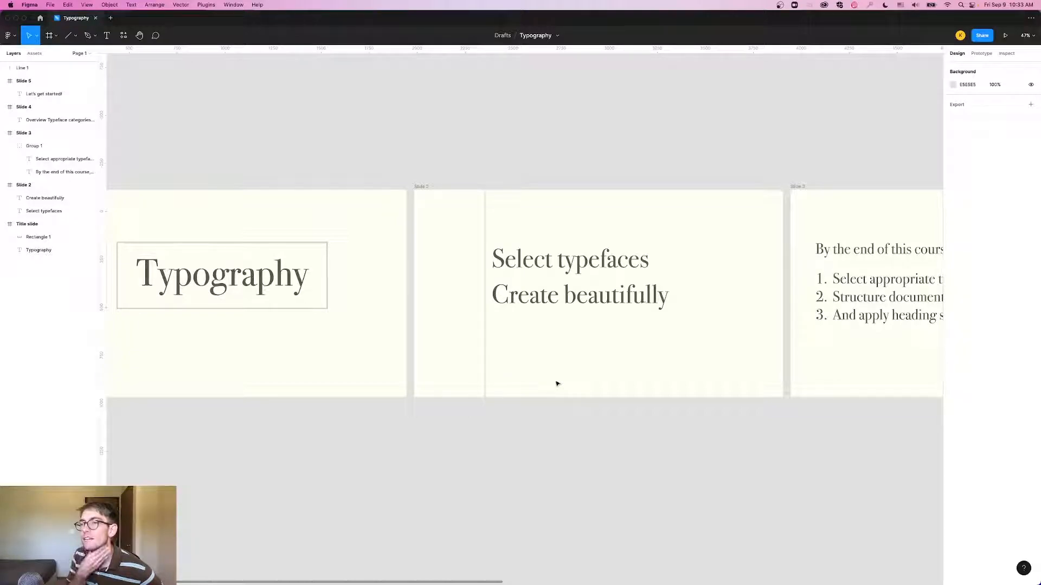
{"action": "left_click", "coordinate": [139, 245]}
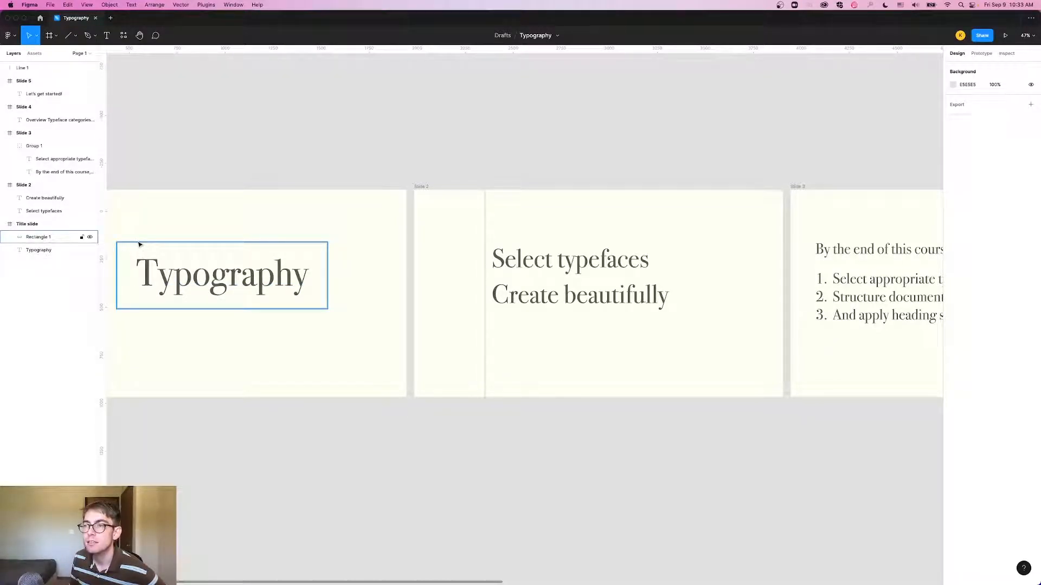
{"action": "left_click", "coordinate": [243, 237]}
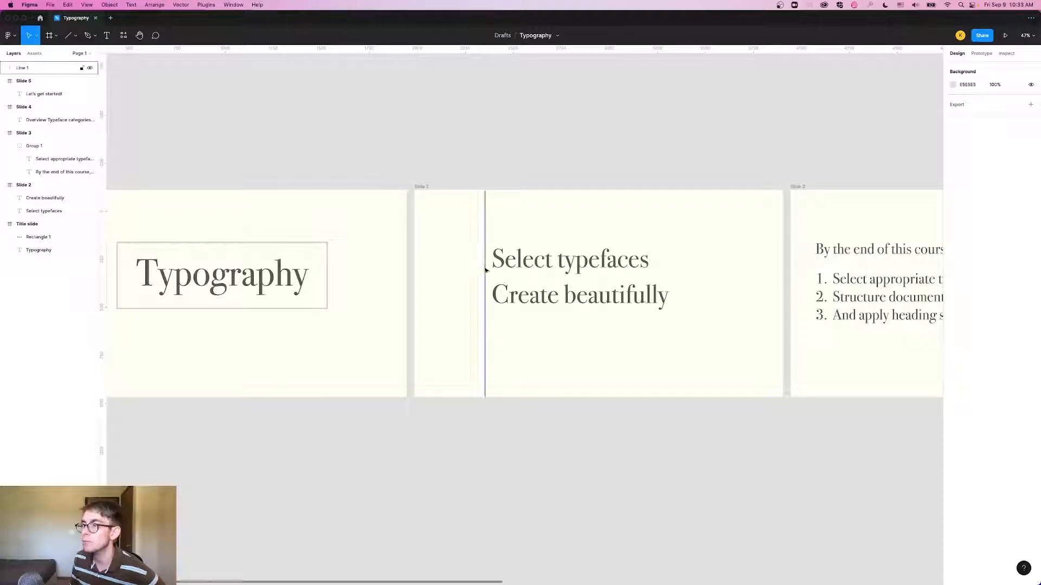
{"action": "left_click_drag", "start_coordinate": [293, 420], "coordinate": [366, 425]}
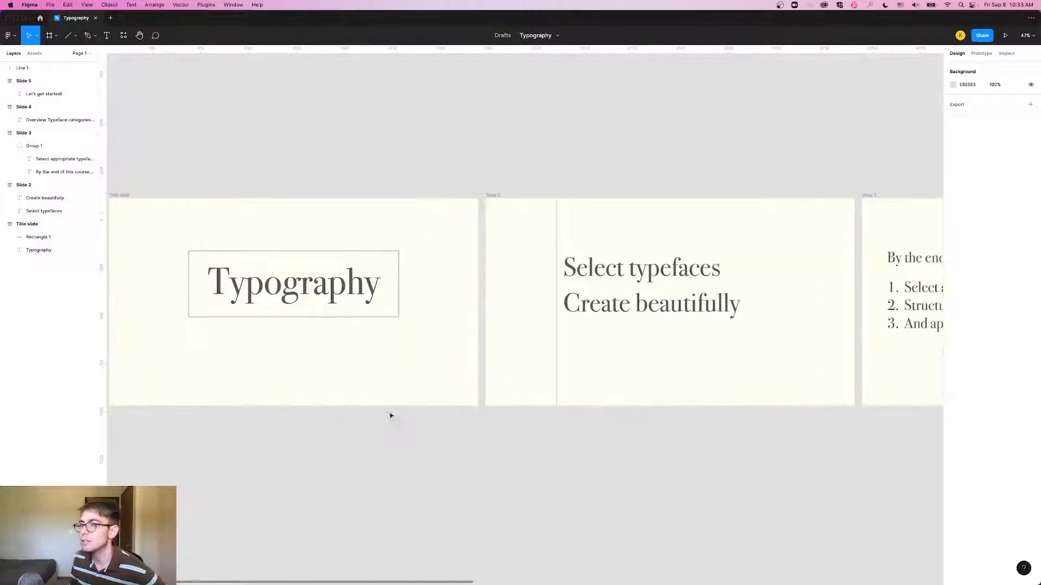
{"action": "left_click", "coordinate": [519, 199]}
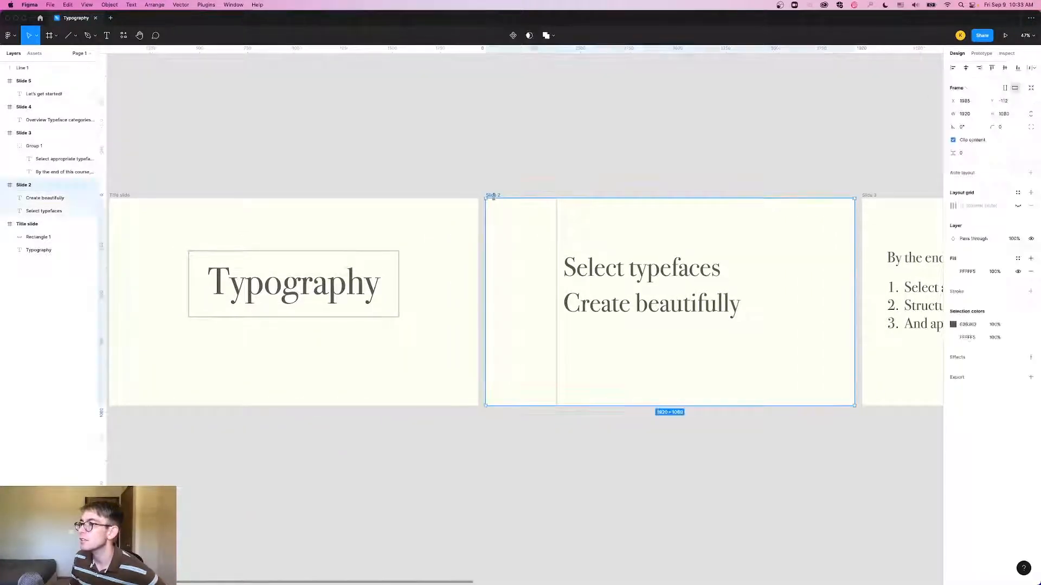
{"action": "left_click", "coordinate": [1018, 205]}
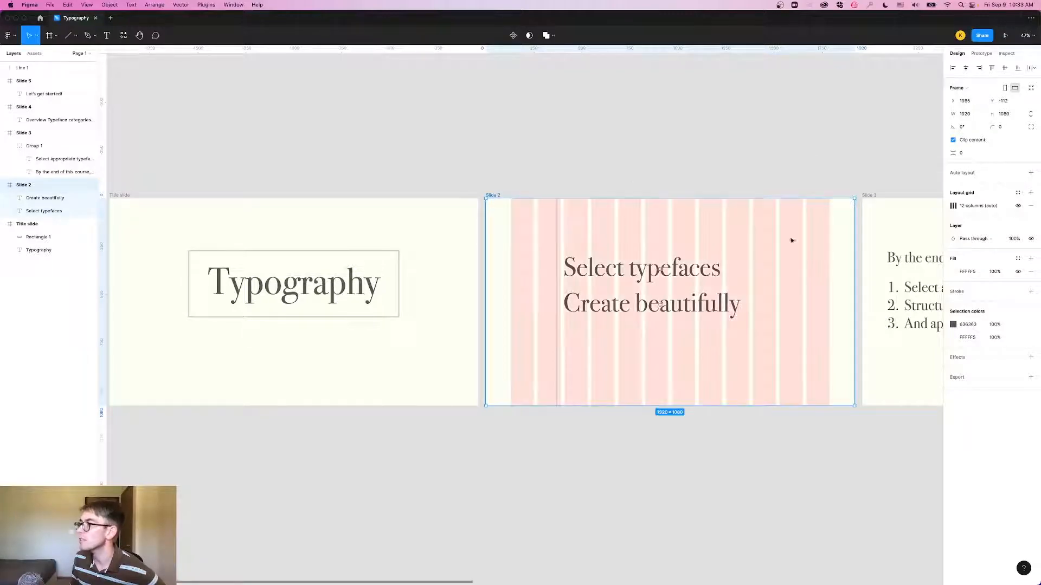
{"action": "left_click", "coordinate": [277, 211]}
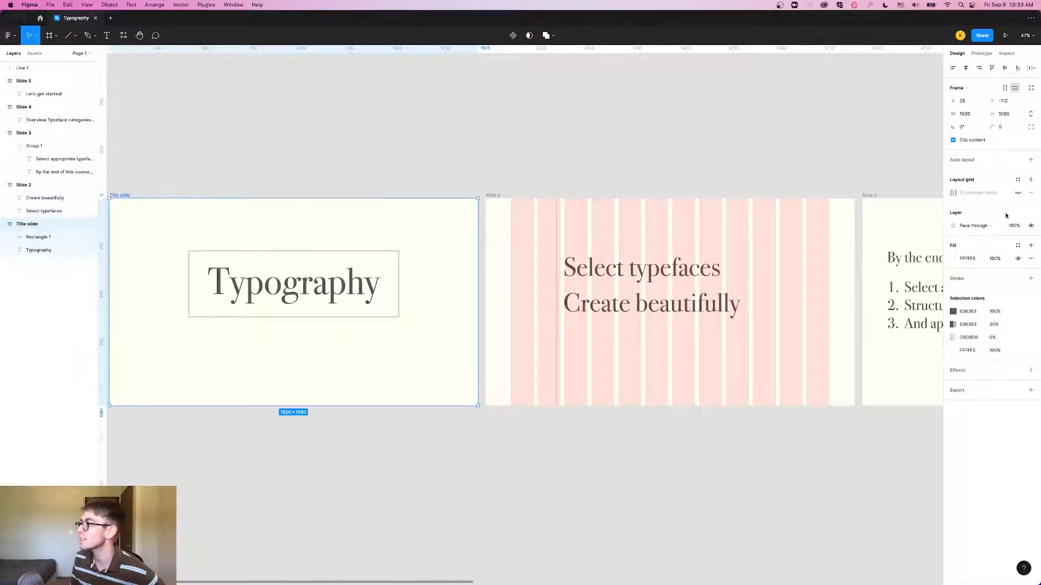
{"action": "left_click", "coordinate": [1018, 195]}
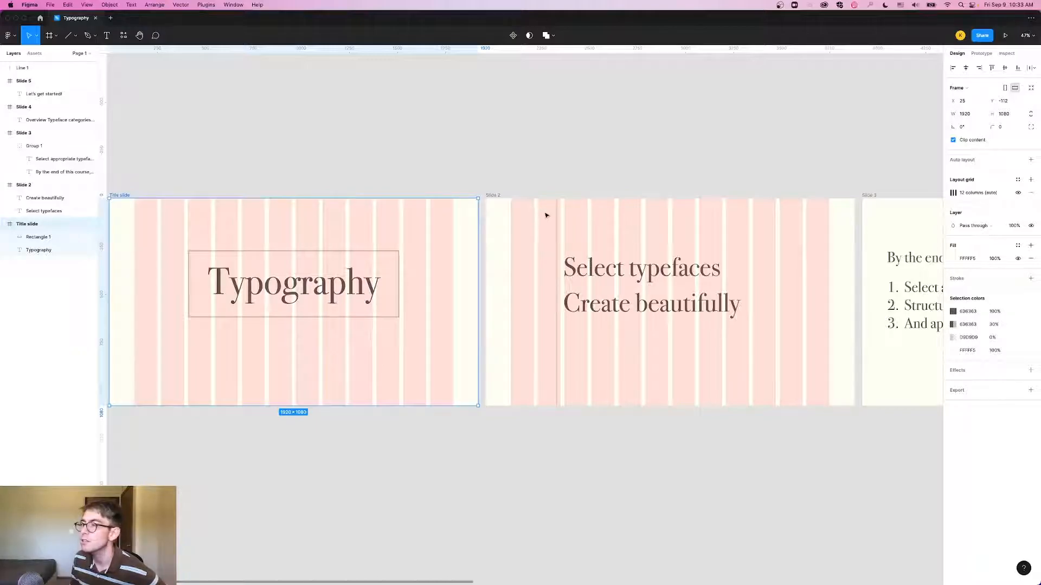
Step: Move the vertical line into the column gutter just before "Select typefaces" at X 2376, and hide Slide 2's layout grid
{"action": "left_click_drag", "start_coordinate": [557, 217], "coordinate": [562, 220]}
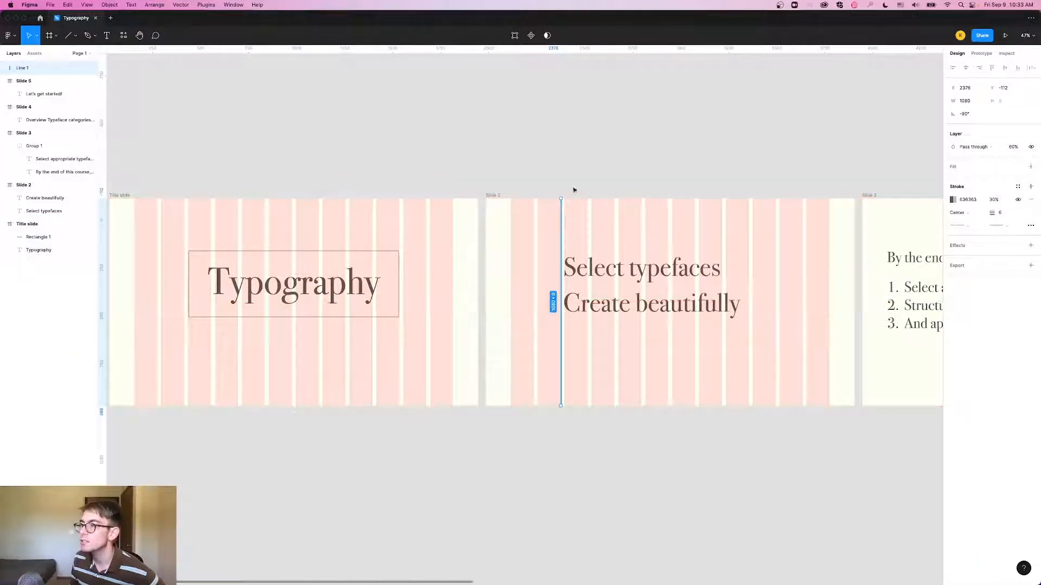
{"action": "left_click", "coordinate": [617, 239]}
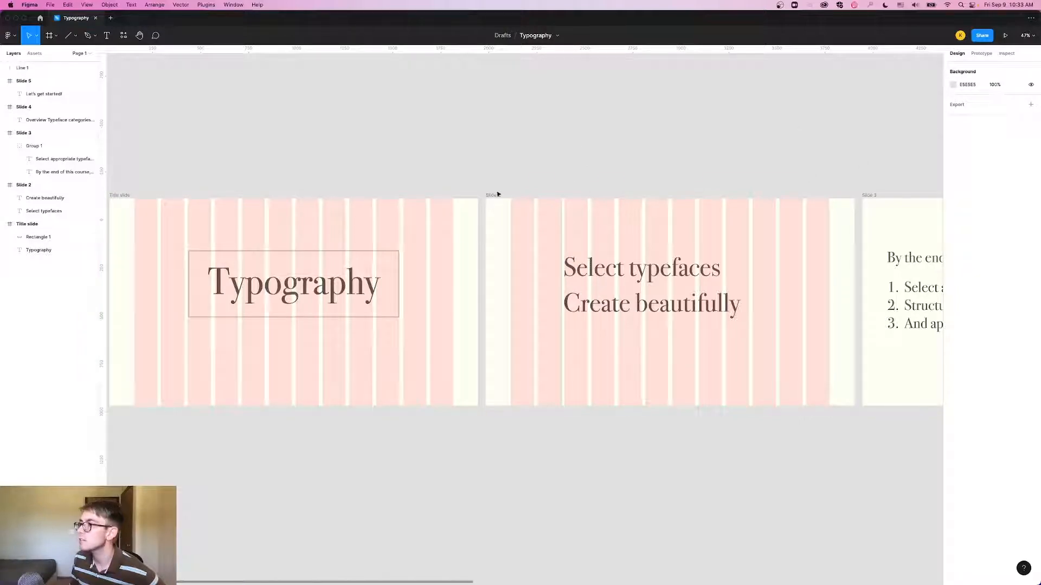
{"action": "left_click", "coordinate": [494, 194]}
{"action": "left_click", "coordinate": [1019, 207]}
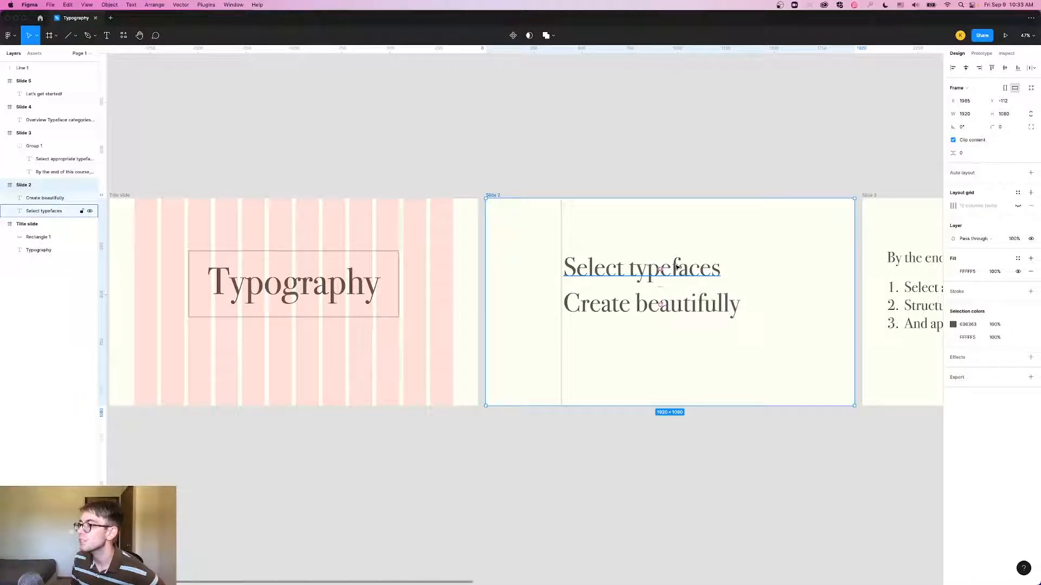
{"action": "left_click", "coordinate": [677, 267]}
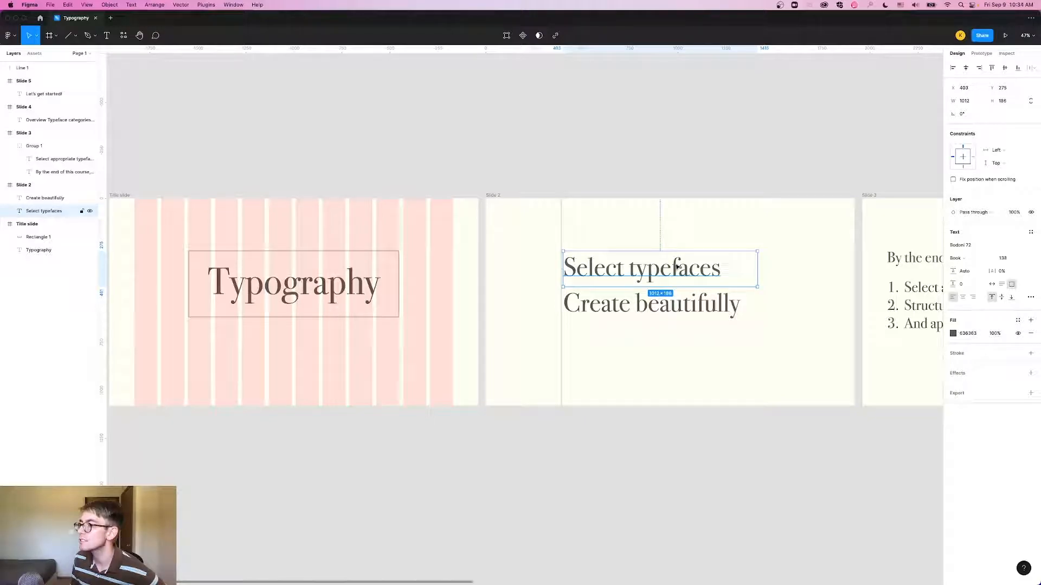
{"action": "left_click", "coordinate": [604, 177]}
Step: Duplicate Slide 2's vertical line, move the copy onto Slide 3, and set its rotation to 0°
{"action": "scroll", "coordinate": [612, 303], "scroll_direction": "up", "scroll_amount": 3}
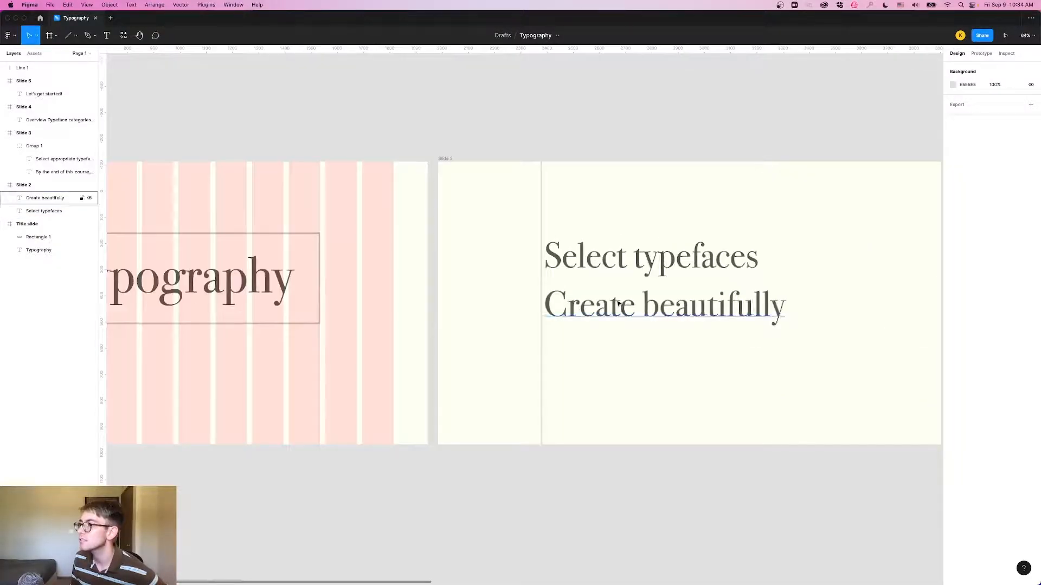
{"action": "scroll", "coordinate": [632, 132], "scroll_direction": "right", "scroll_amount": 5}
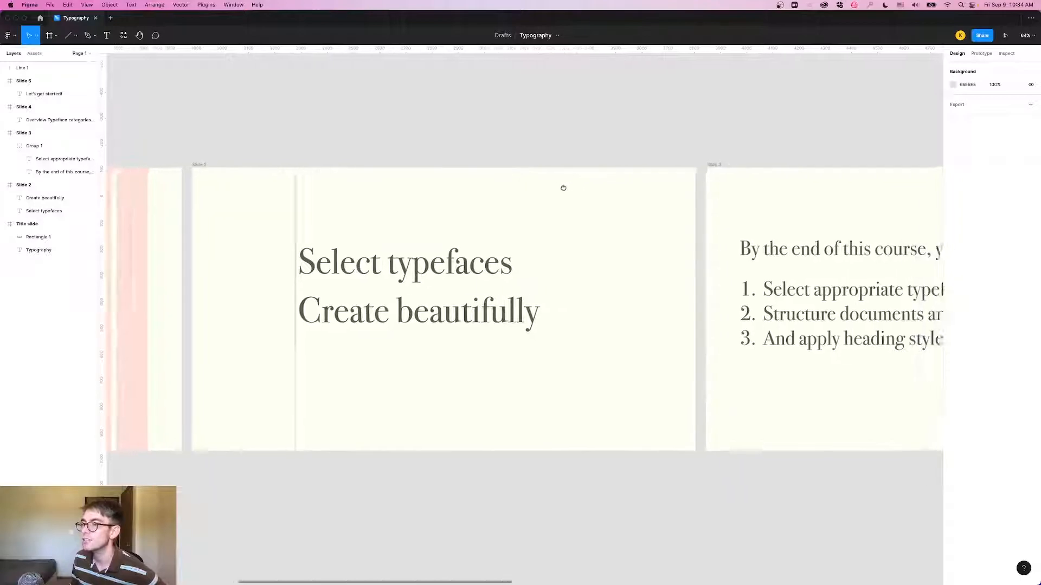
{"action": "scroll", "coordinate": [572, 188], "scroll_direction": "right", "scroll_amount": 2}
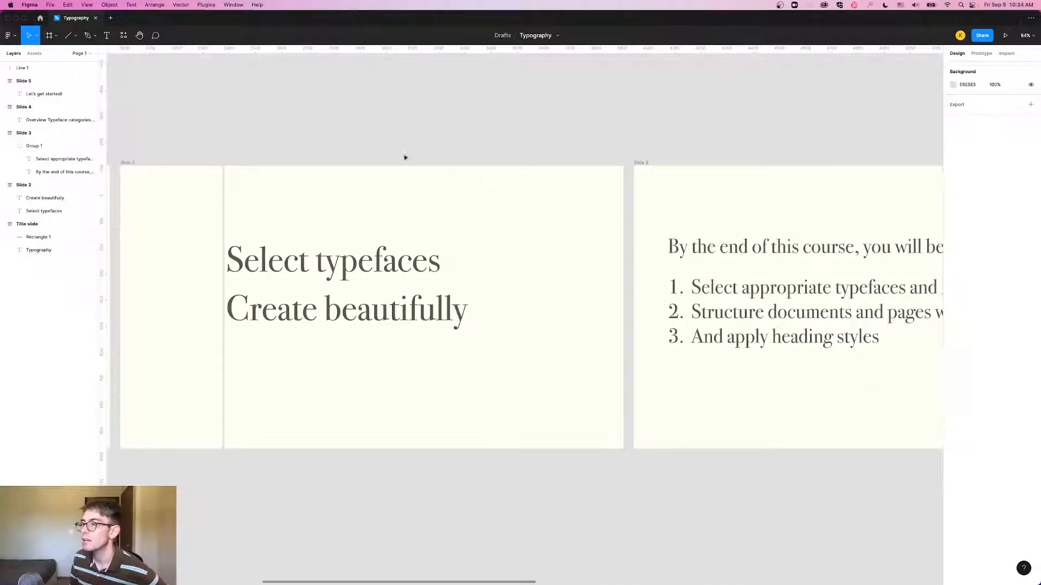
{"action": "left_click", "coordinate": [224, 217]}
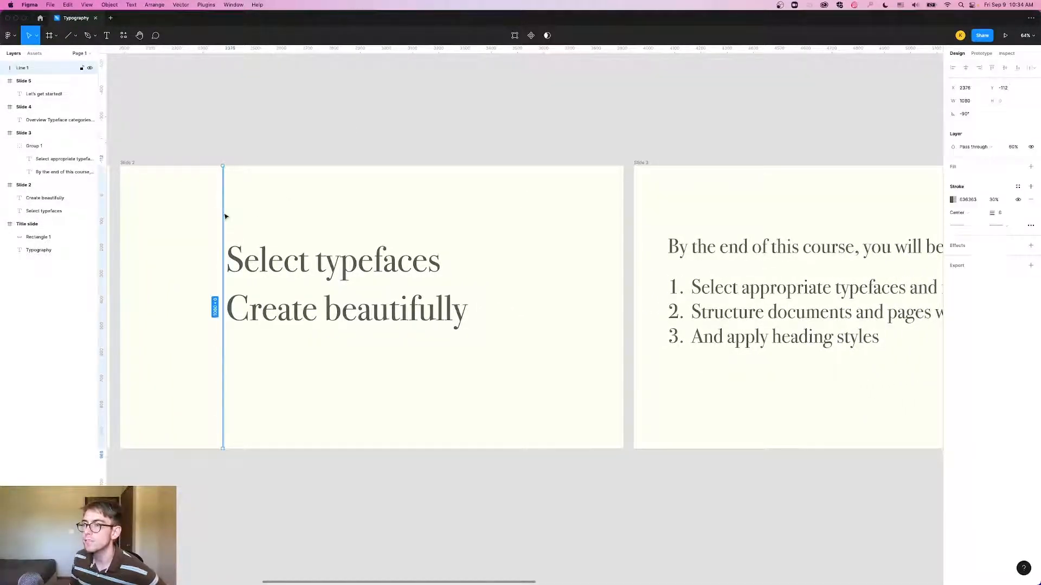
{"action": "key", "text": "super+v"}
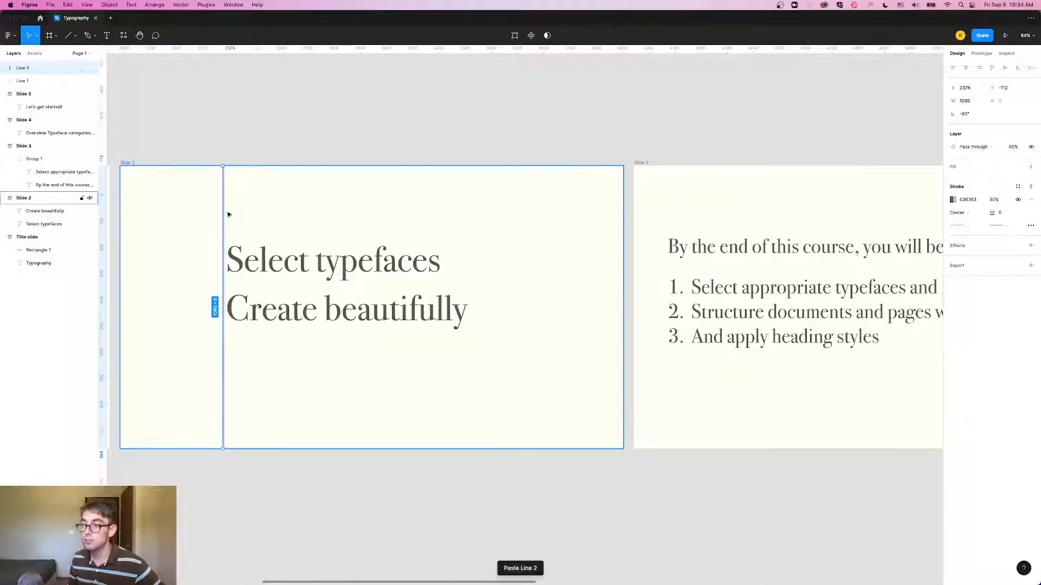
{"action": "left_click_drag", "start_coordinate": [225, 216], "coordinate": [711, 214]}
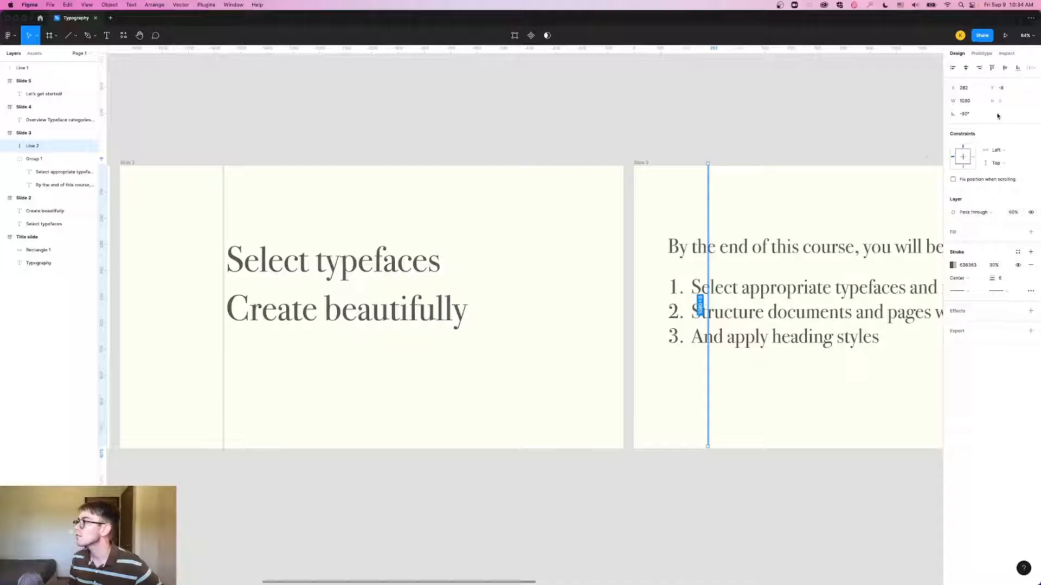
{"action": "left_click", "coordinate": [965, 113]}
{"action": "type", "text": "0"}
{"action": "key", "text": "Return"}
Step: Place the horizontal line beneath Slide 3's heading at X 0, Y 350, and extend it to the full slide width of 1920
{"action": "scroll", "coordinate": [755, 353], "scroll_direction": "right", "scroll_amount": 10}
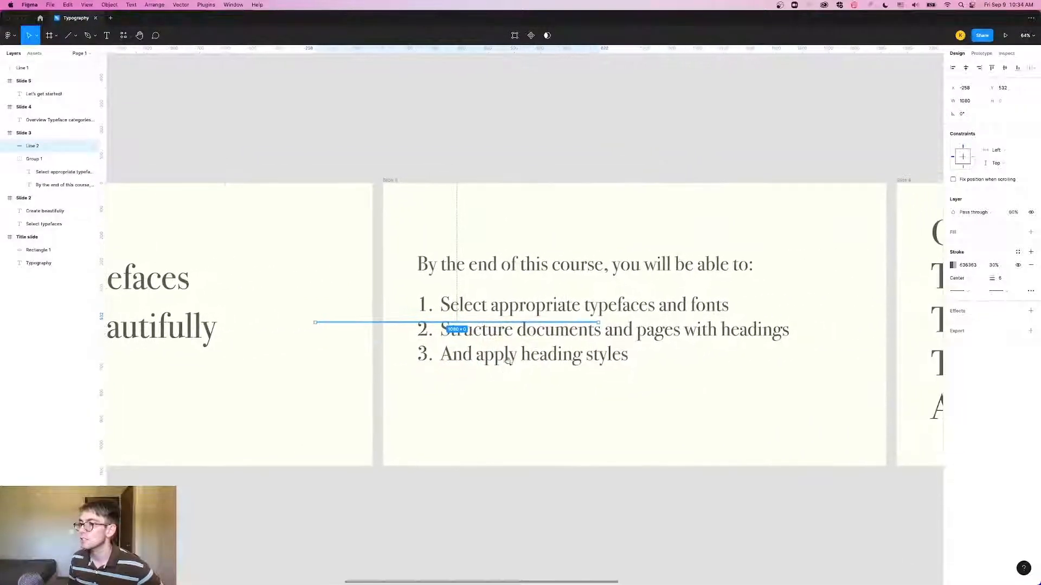
{"action": "left_click_drag", "start_coordinate": [327, 319], "coordinate": [390, 270]}
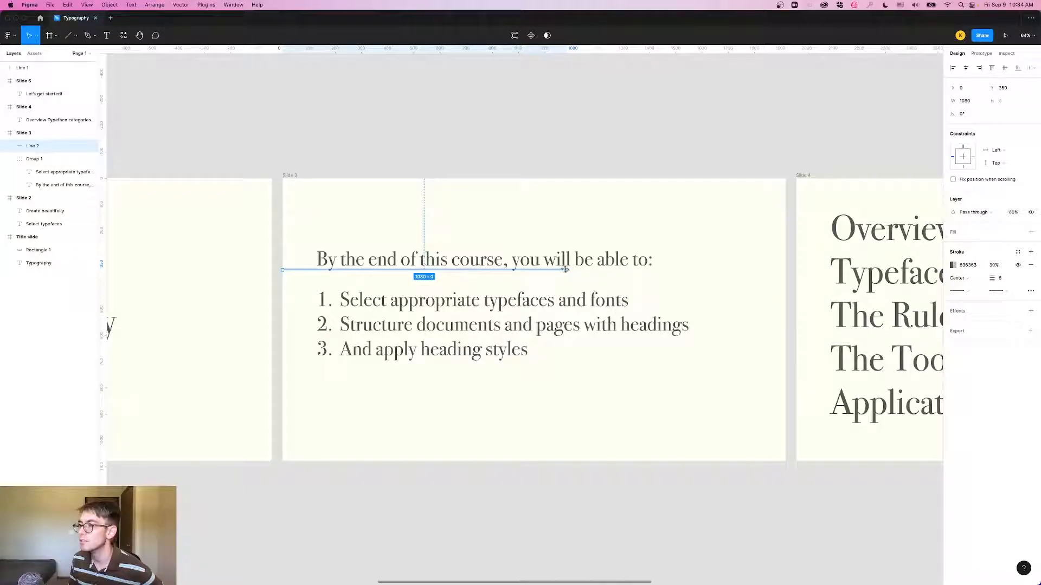
{"action": "left_click_drag", "start_coordinate": [565, 271], "coordinate": [781, 270]}
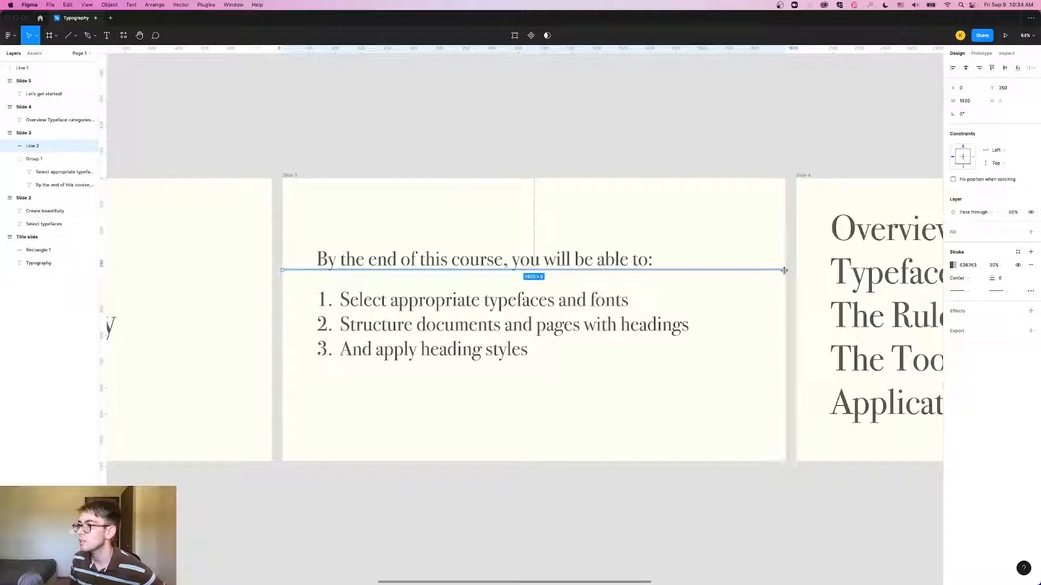
{"action": "left_click", "coordinate": [713, 318]}
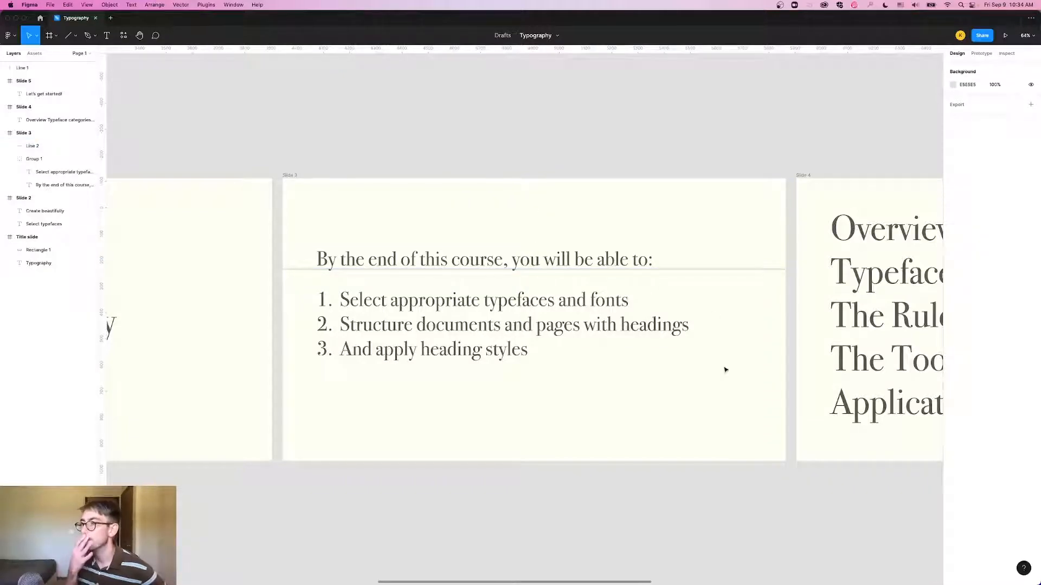
Step: Move Slide 3's numbered list up so it sits closer beneath the horizontal line
{"action": "left_click", "coordinate": [33, 159]}
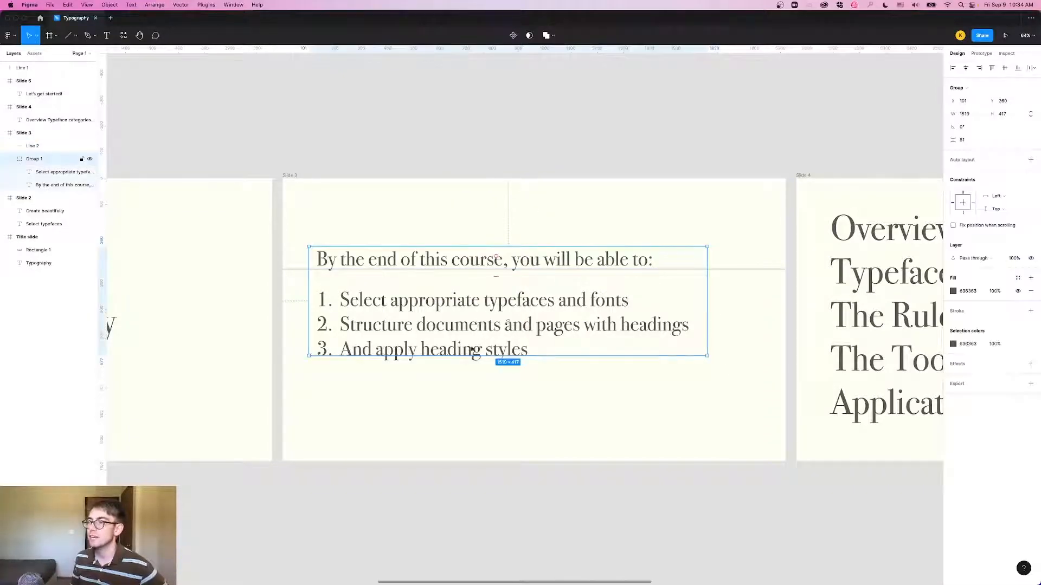
{"action": "left_click", "coordinate": [83, 185]}
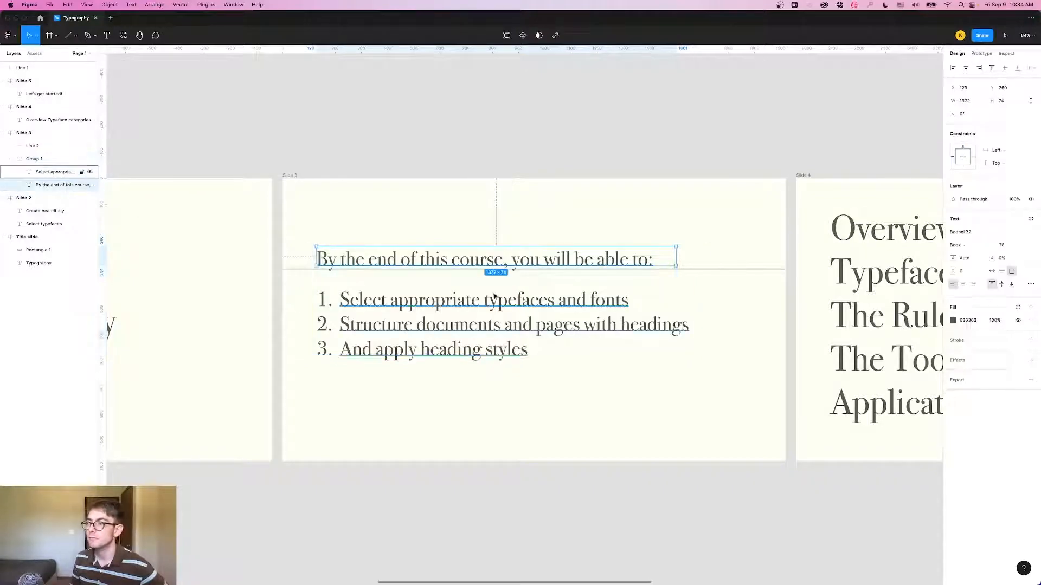
{"action": "left_click", "coordinate": [84, 172]}
{"action": "left_click_drag", "start_coordinate": [430, 314], "coordinate": [428, 303]}
{"action": "left_click", "coordinate": [433, 149]}
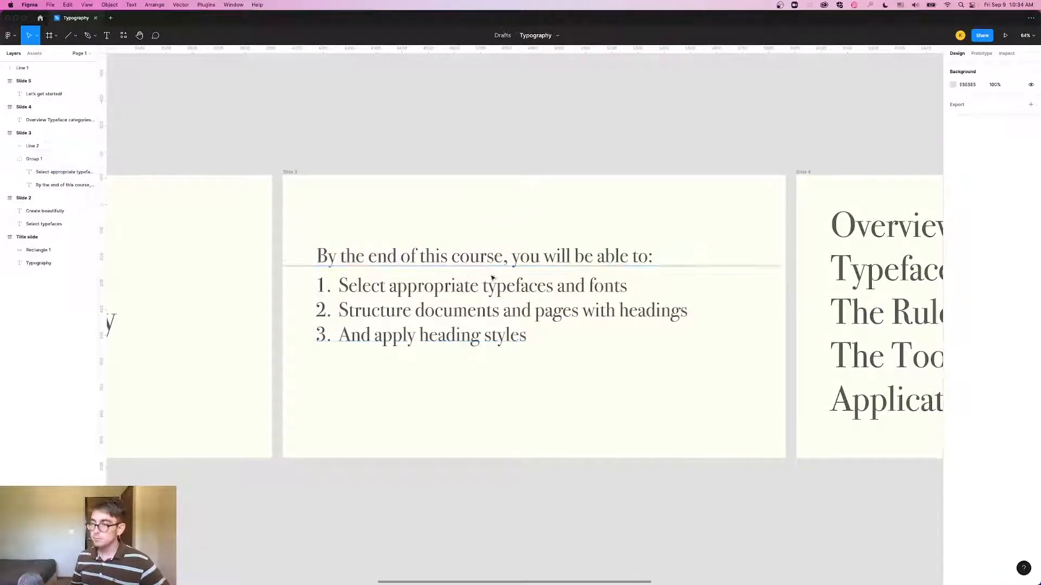
Step: Duplicate Slide 2's vertical line and place the copy on Slide 4 just before the "Overview" text
{"action": "scroll", "coordinate": [495, 279], "scroll_direction": "down", "scroll_amount": 2}
{"action": "scroll", "coordinate": [495, 279], "scroll_direction": "down", "scroll_amount": 3}
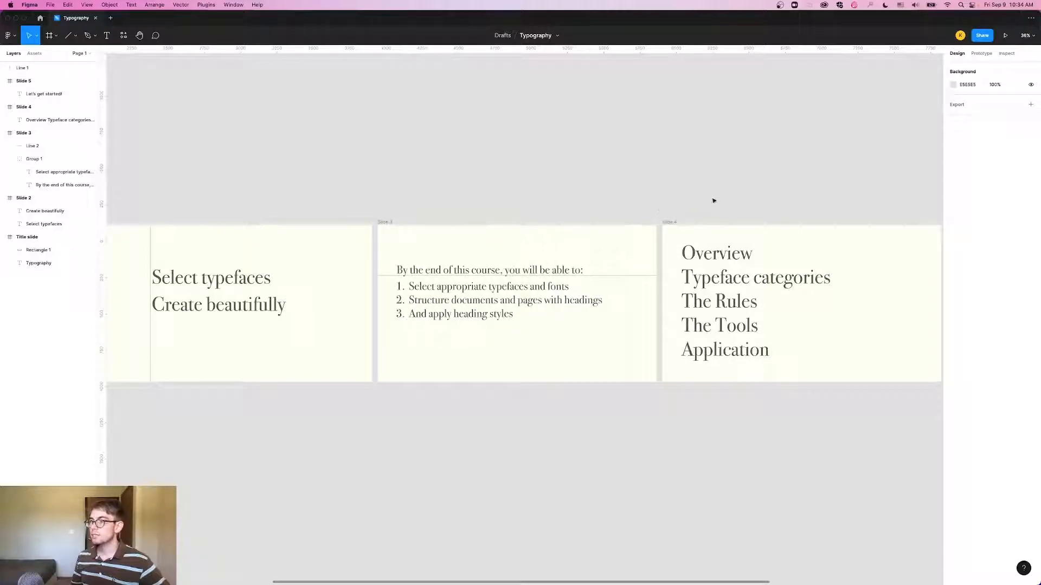
{"action": "left_click", "coordinate": [151, 255]}
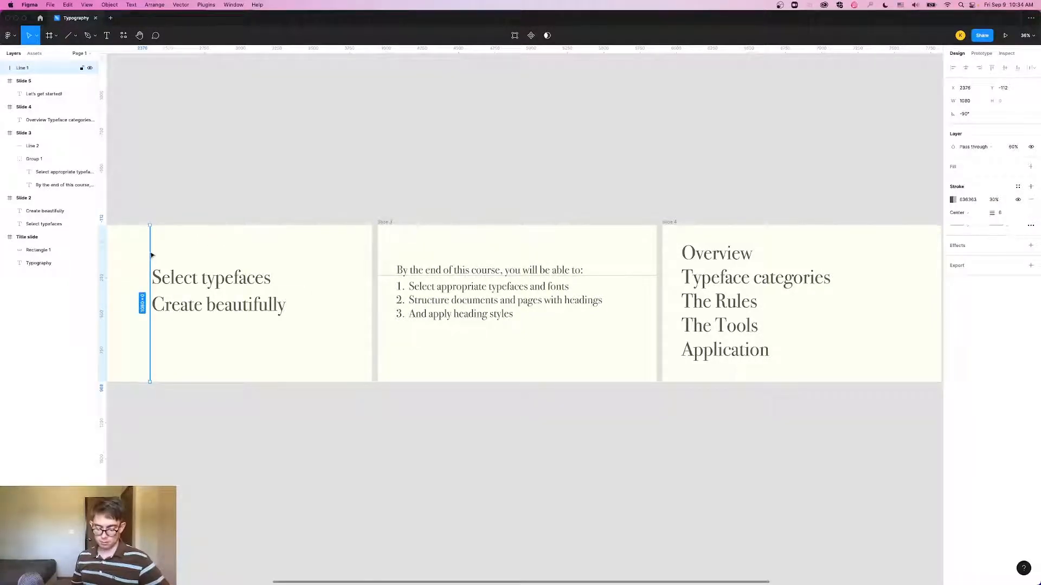
{"action": "key", "text": "super+d"}
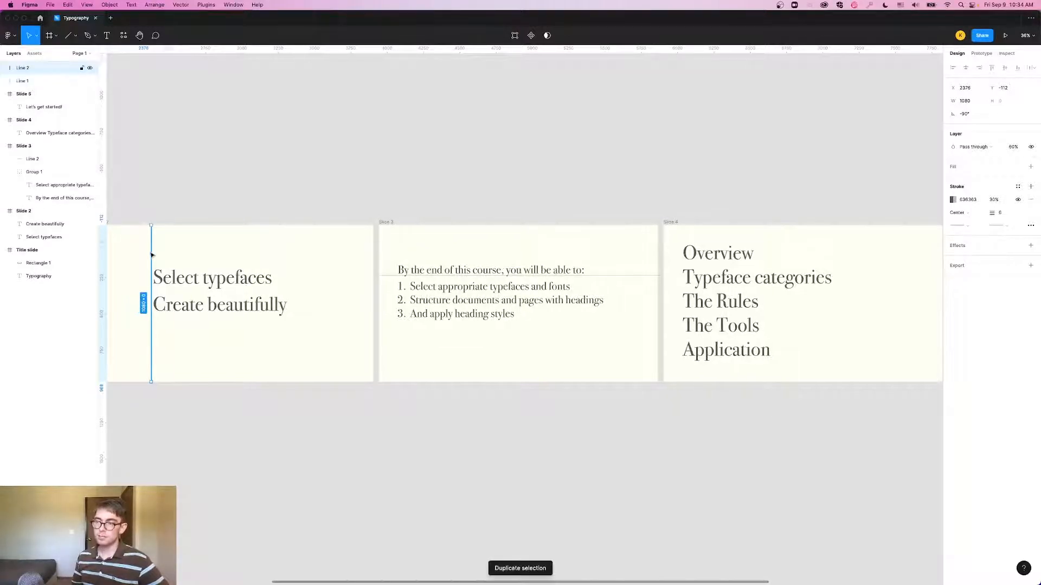
{"action": "left_click_drag", "start_coordinate": [151, 255], "coordinate": [680, 262]}
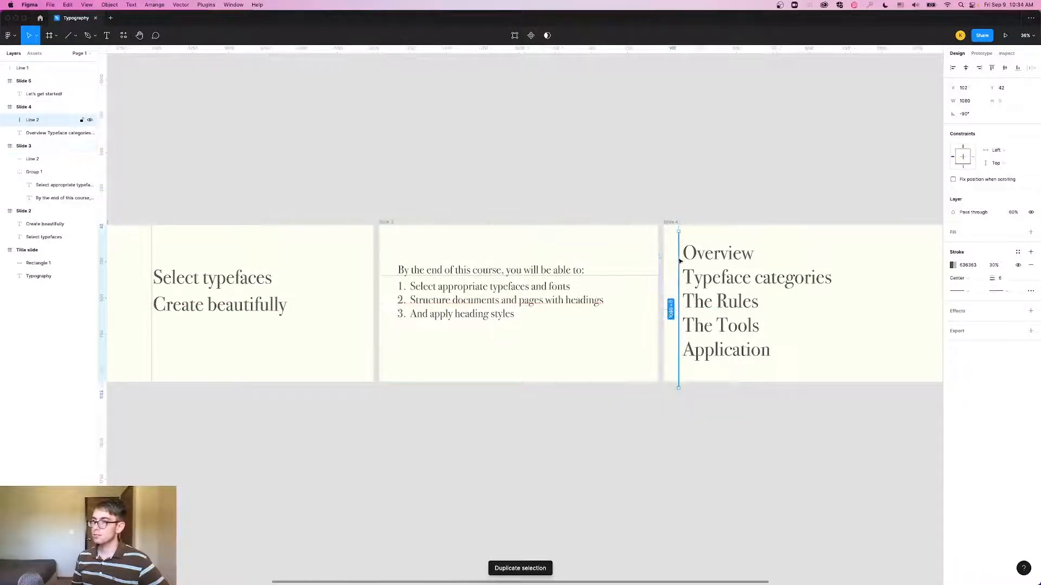
Step: Show the 12-column layout grid on Slide 4
{"action": "scroll", "coordinate": [720, 325], "scroll_direction": "up", "scroll_amount": 4}
{"action": "scroll", "coordinate": [720, 326], "scroll_direction": "down", "scroll_amount": 4}
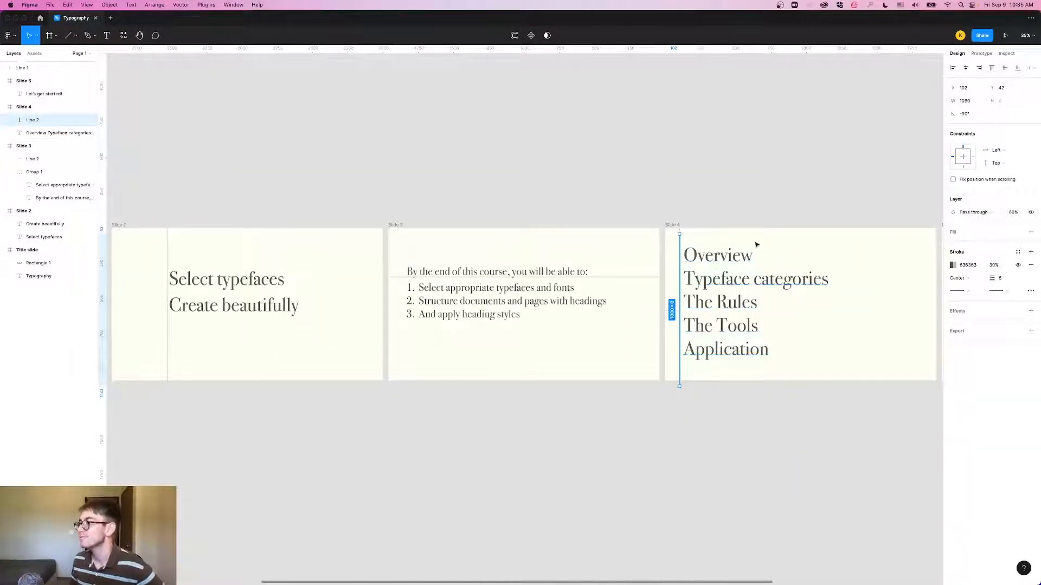
{"action": "left_click", "coordinate": [675, 228]}
{"action": "left_click", "coordinate": [1019, 206]}
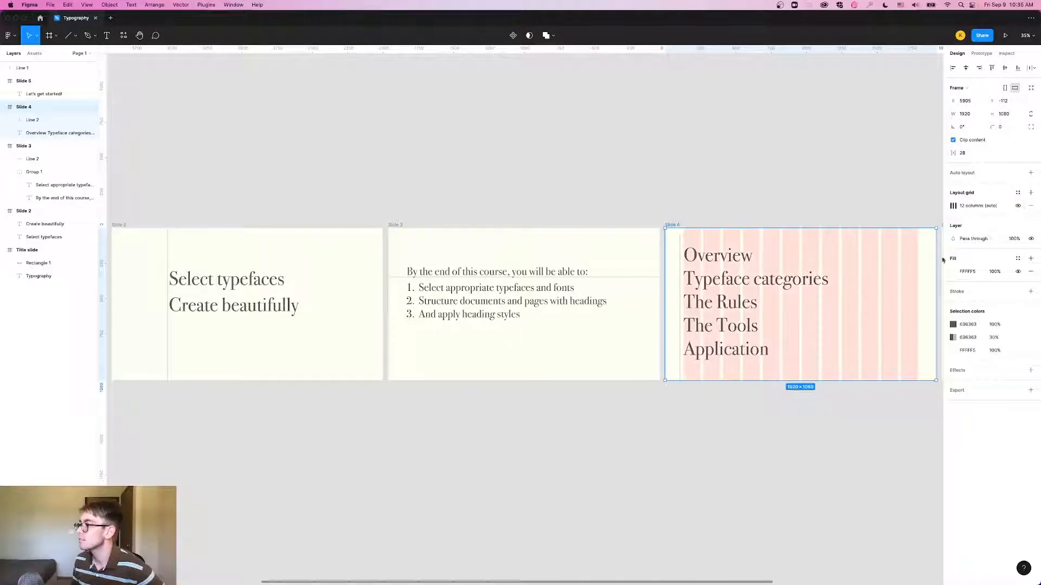
Step: Move Slide 4's "Overview" text block sideways to the start of the third grid column at X 410
{"action": "left_click_drag", "start_coordinate": [748, 297], "coordinate": [776, 282]}
{"action": "key", "text": "super+z"}
{"action": "key", "text": "alt"}
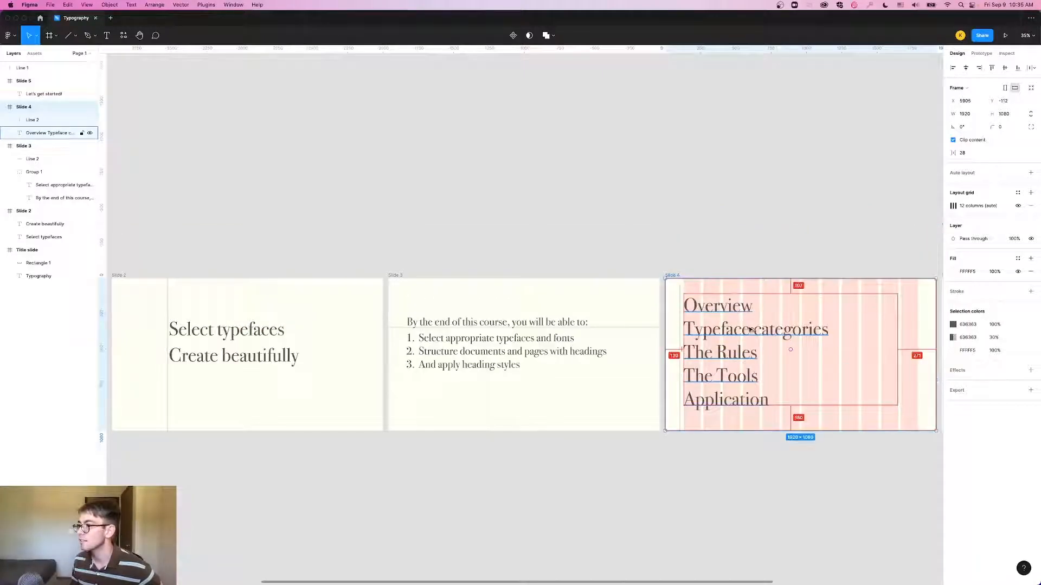
{"action": "scroll", "coordinate": [745, 314], "scroll_direction": "down", "scroll_amount": 1}
{"action": "scroll", "coordinate": [753, 337], "scroll_direction": "up", "scroll_amount": 2}
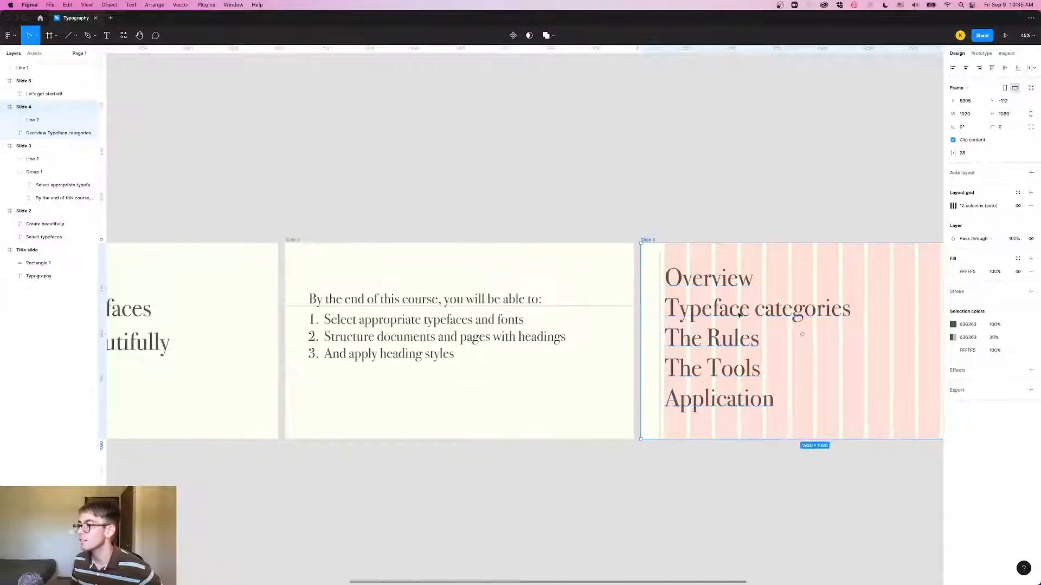
{"action": "left_click", "coordinate": [716, 316]}
{"action": "left_click_drag", "start_coordinate": [716, 316], "coordinate": [766, 313]}
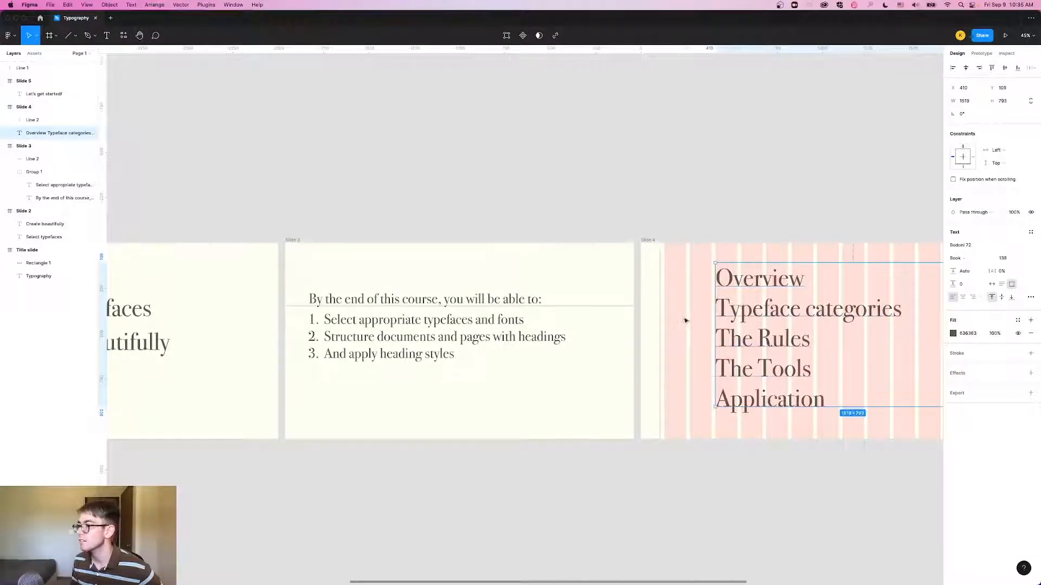
Step: Show Slide 2's layout grid for reference and place Slide 4's vertical line in the gutter before the text at X 390, Y 0
{"action": "left_click_drag", "start_coordinate": [661, 317], "coordinate": [691, 311]}
{"action": "left_click_drag", "start_coordinate": [436, 208], "coordinate": [832, 187]}
{"action": "left_click", "coordinate": [335, 226]}
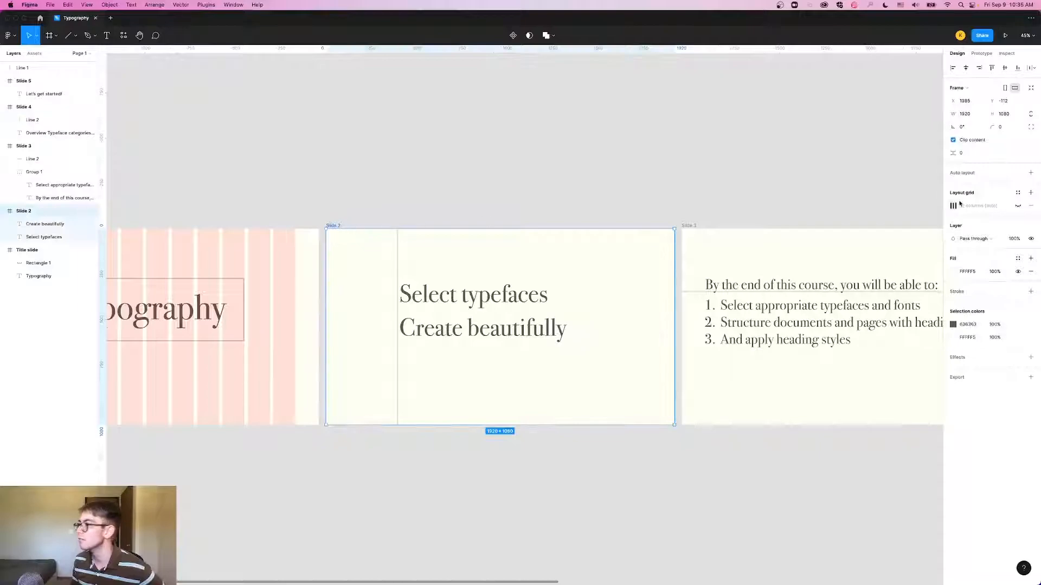
{"action": "left_click", "coordinate": [1017, 205]}
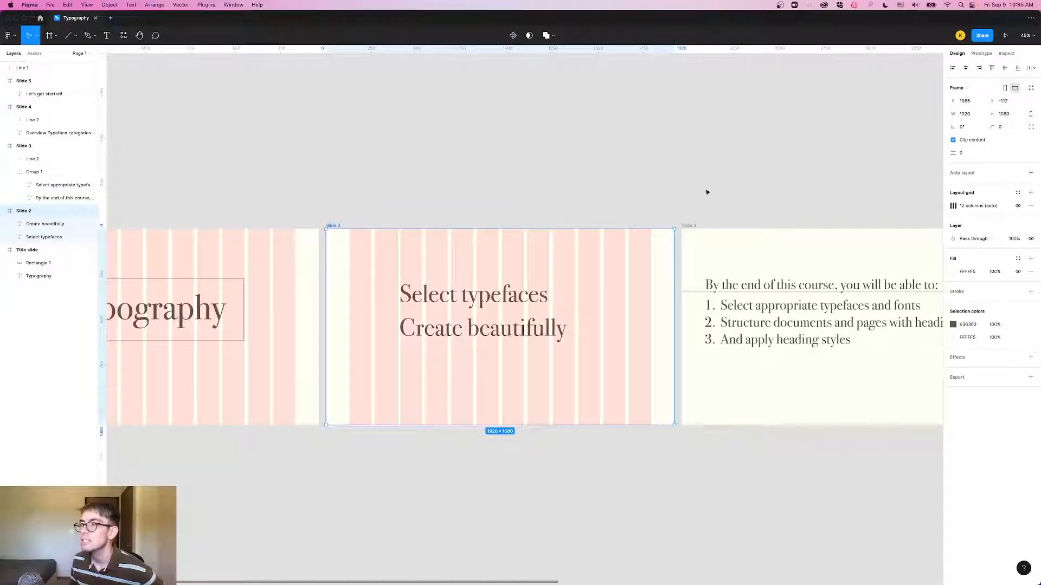
{"action": "left_click_drag", "start_coordinate": [734, 184], "coordinate": [311, 184]}
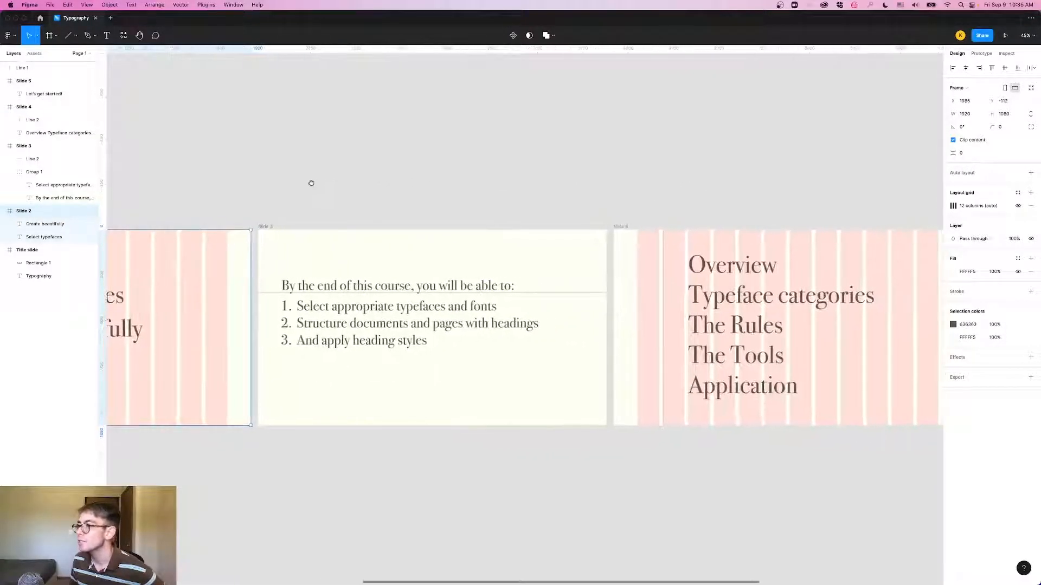
{"action": "left_click", "coordinate": [587, 298]}
{"action": "left_click_drag", "start_coordinate": [589, 297], "coordinate": [608, 297]}
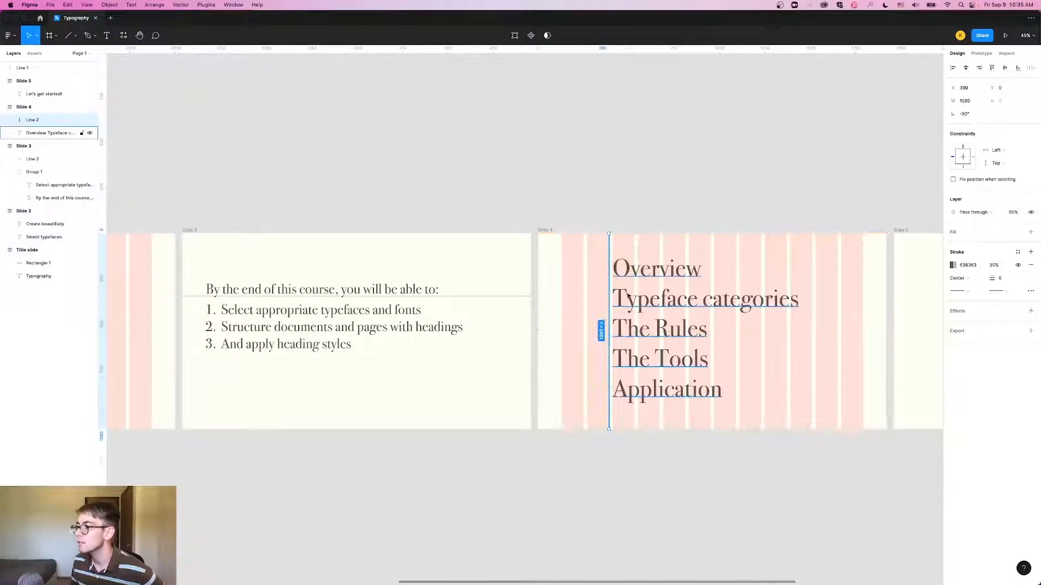
Step: Examine Slide 4's line and text alignment up close and compare it with the preceding slides
{"action": "scroll", "coordinate": [637, 301], "scroll_direction": "up", "scroll_amount": 5}
{"action": "left_click", "coordinate": [662, 316]}
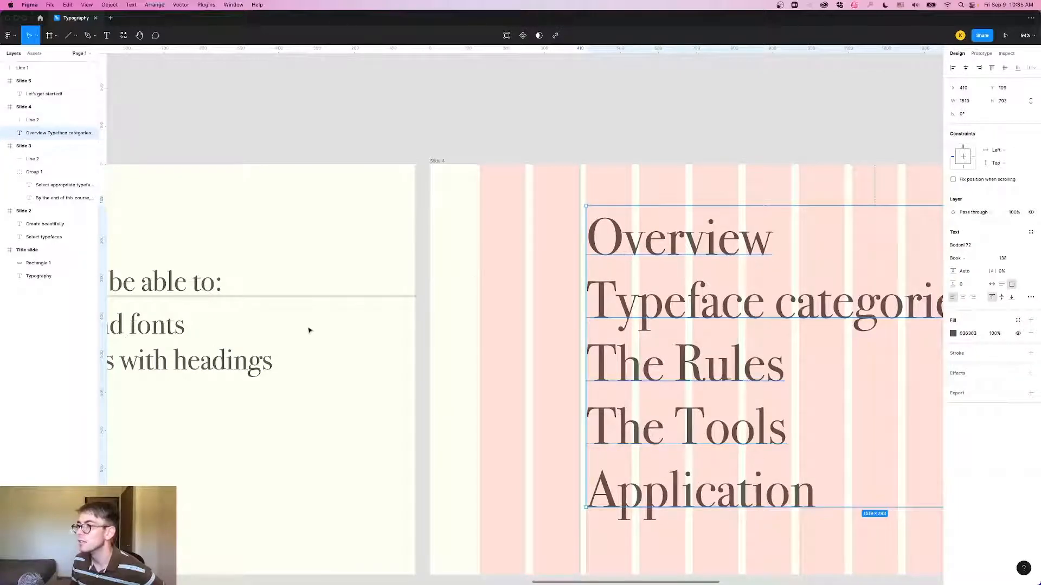
{"action": "left_click_drag", "start_coordinate": [376, 325], "coordinate": [690, 302]}
{"action": "left_click_drag", "start_coordinate": [239, 297], "coordinate": [564, 295]}
{"action": "left_click_drag", "start_coordinate": [144, 326], "coordinate": [255, 308]}
{"action": "left_click_drag", "start_coordinate": [797, 299], "coordinate": [290, 295]}
{"action": "left_click_drag", "start_coordinate": [682, 284], "coordinate": [311, 309]}
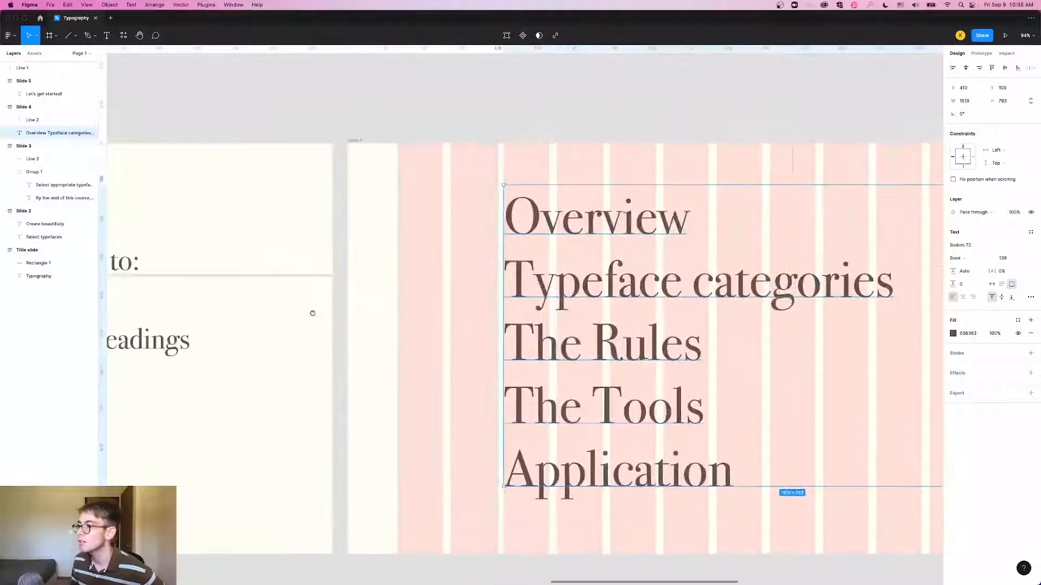
Step: Hide the layout grid on Slide 4
{"action": "left_click", "coordinate": [509, 101]}
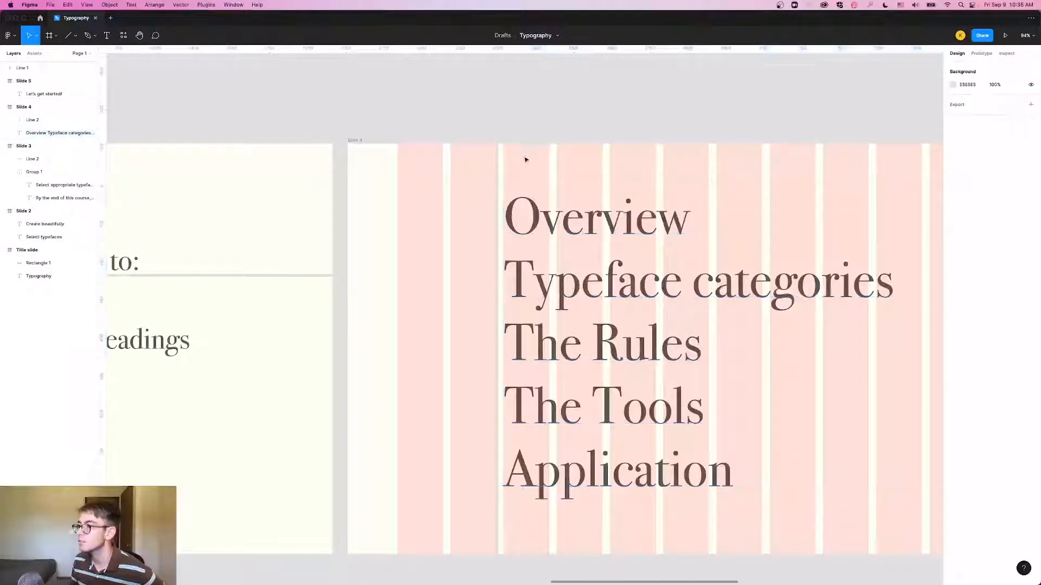
{"action": "left_click", "coordinate": [348, 144]}
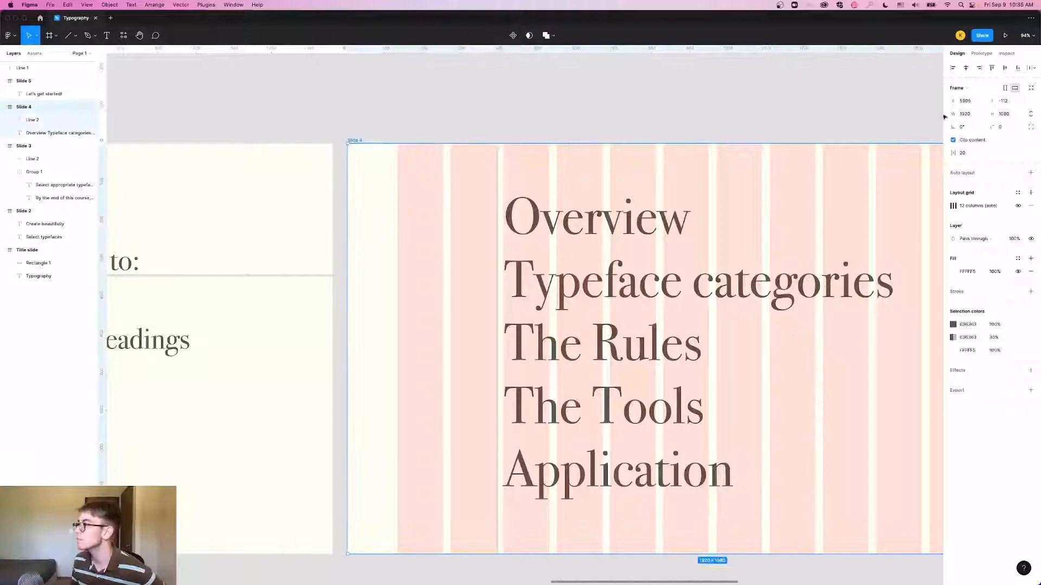
{"action": "left_click", "coordinate": [1017, 207]}
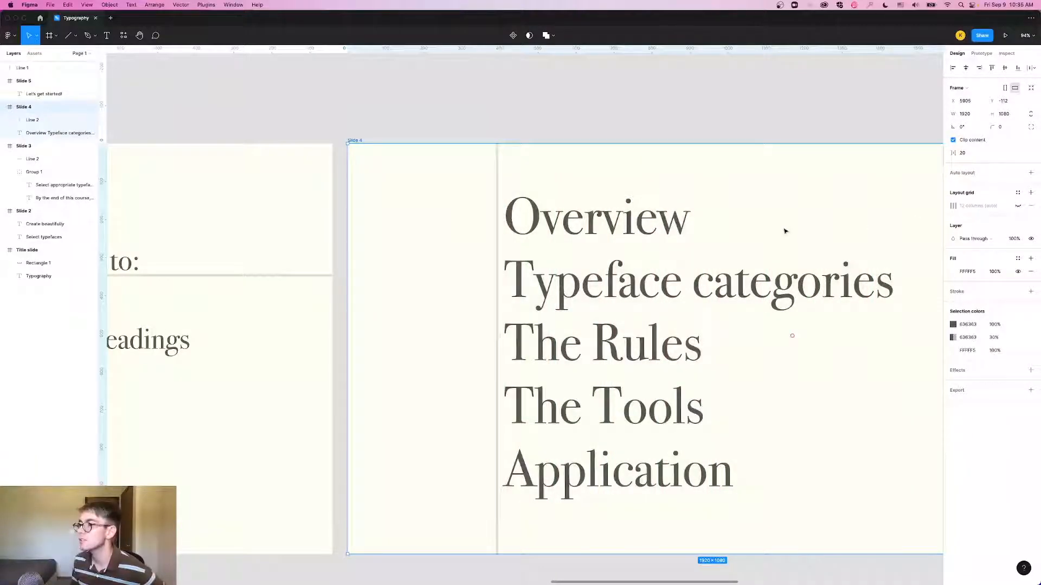
Step: Try moving Slide 3's horizontal line down to Y 373, and undo the move
{"action": "scroll", "coordinate": [785, 231], "scroll_direction": "right", "scroll_amount": 5}
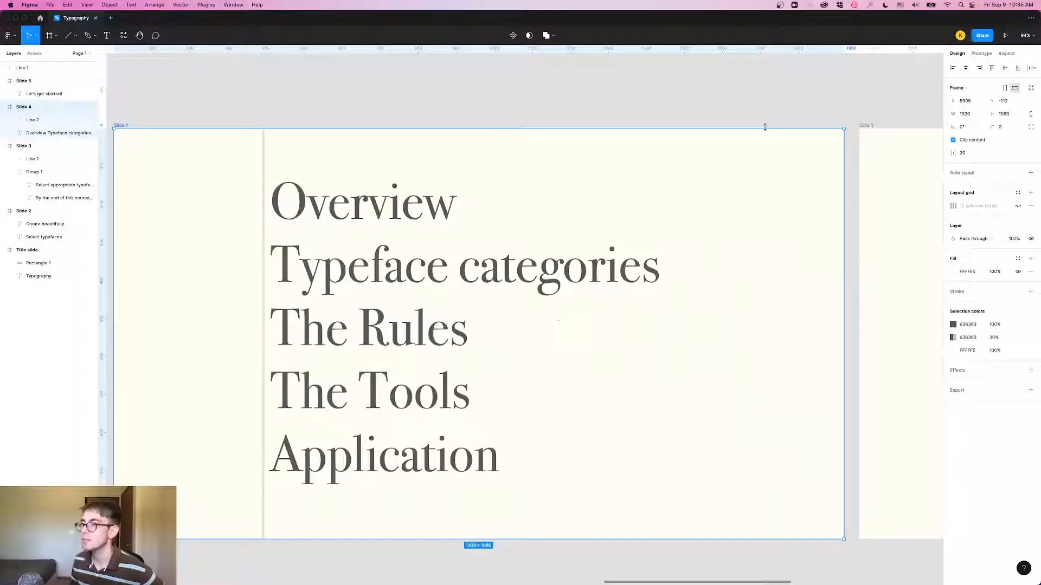
{"action": "left_click_drag", "start_coordinate": [781, 161], "coordinate": [474, 160]}
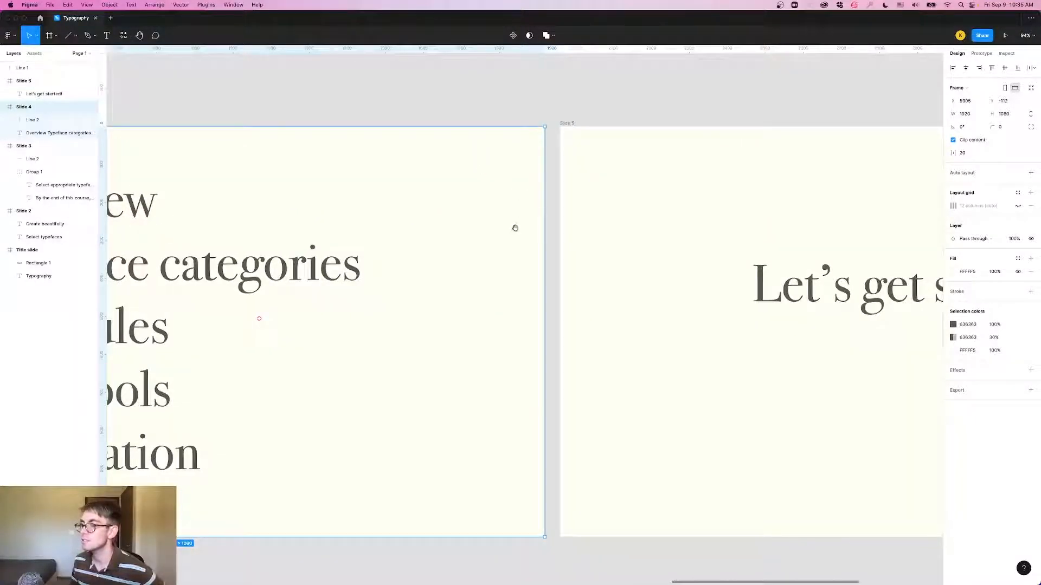
{"action": "scroll", "coordinate": [515, 227], "scroll_direction": "down", "scroll_amount": 5}
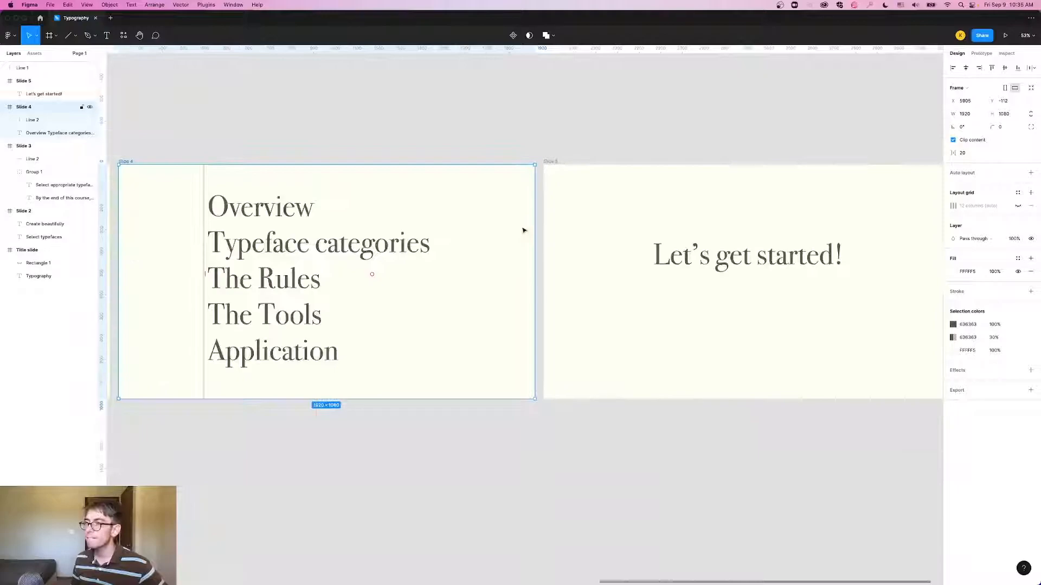
{"action": "scroll", "coordinate": [523, 230], "scroll_direction": "down", "scroll_amount": 4}
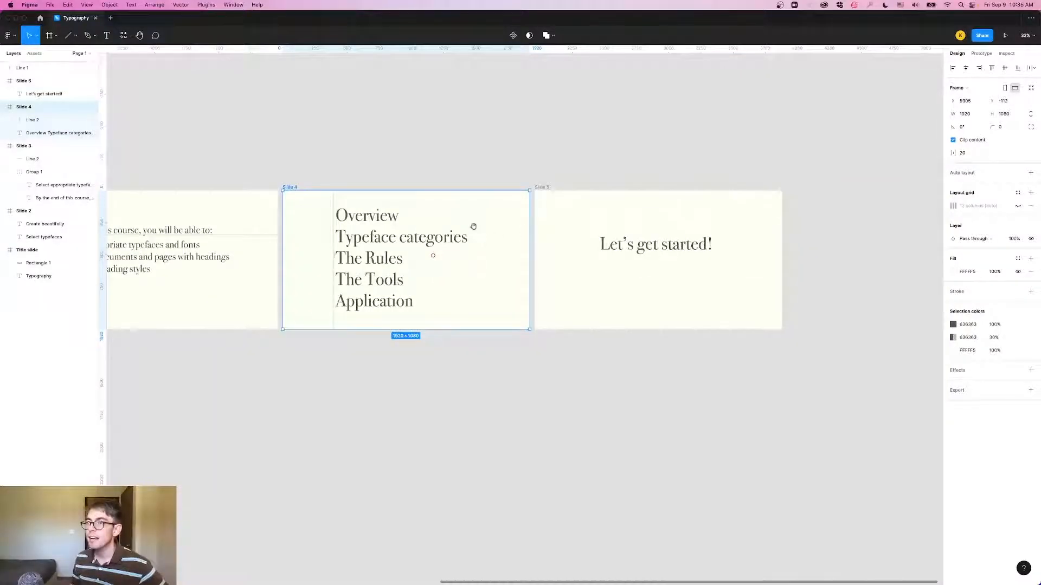
{"action": "left_click_drag", "start_coordinate": [473, 226], "coordinate": [558, 227]}
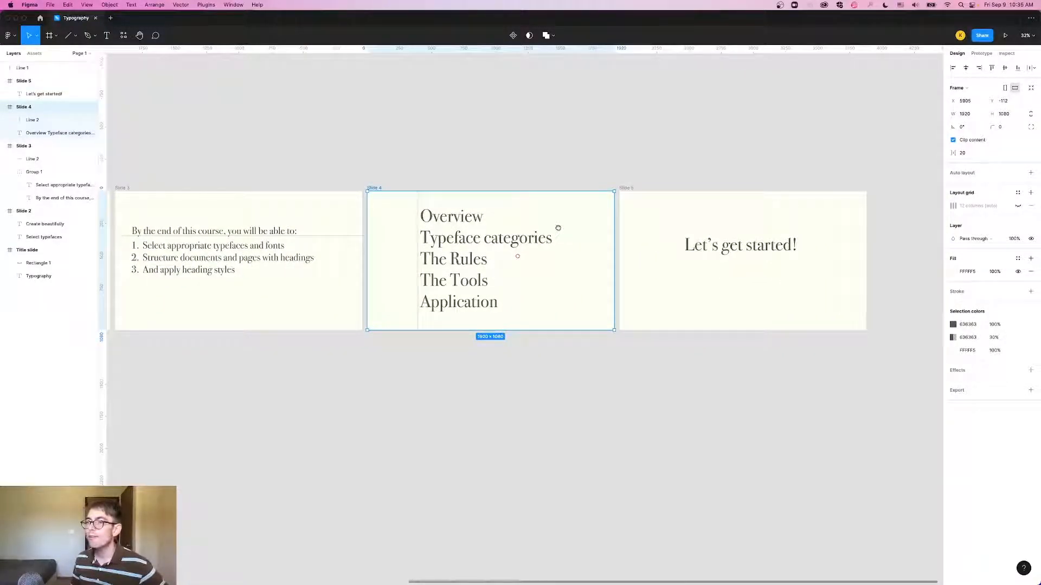
{"action": "left_click_drag", "start_coordinate": [340, 238], "coordinate": [340, 239]}
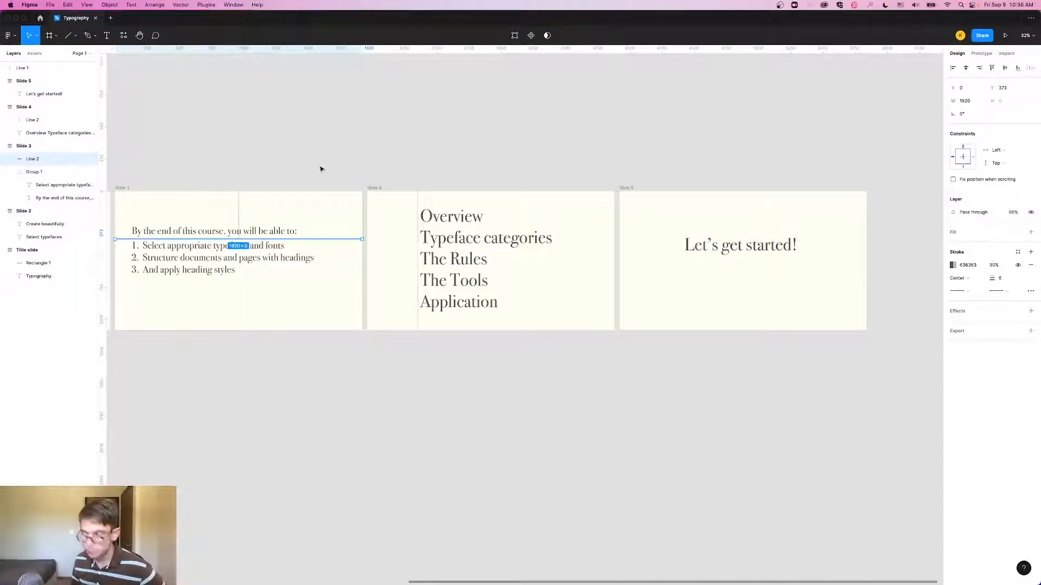
{"action": "key", "text": "super+z"}
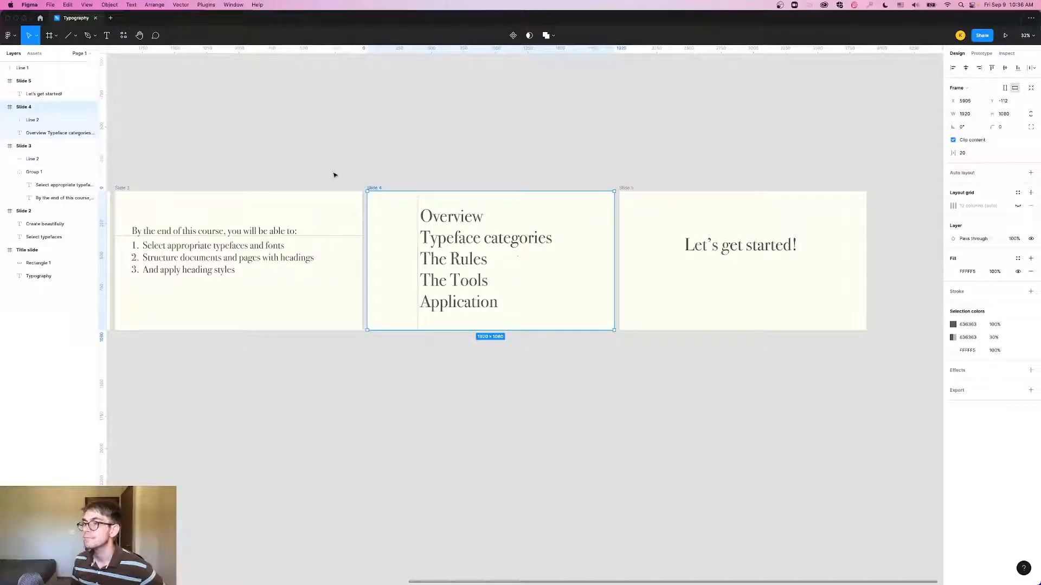
Step: Copy Slide 3's horizontal line and place the copy on Slide 5 at X 0, Y 350
{"action": "left_click", "coordinate": [342, 238]}
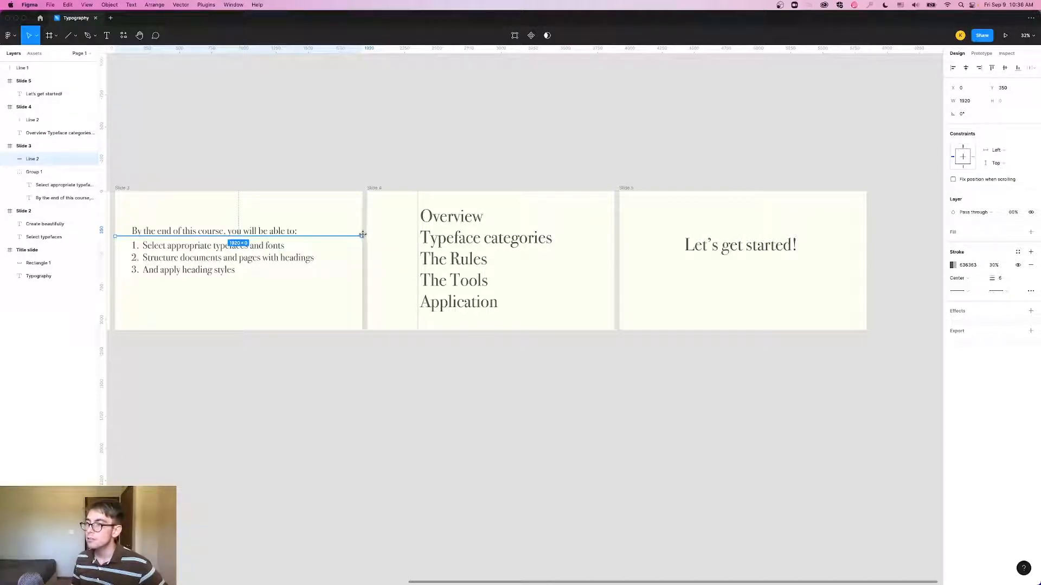
{"action": "key", "text": "super+v"}
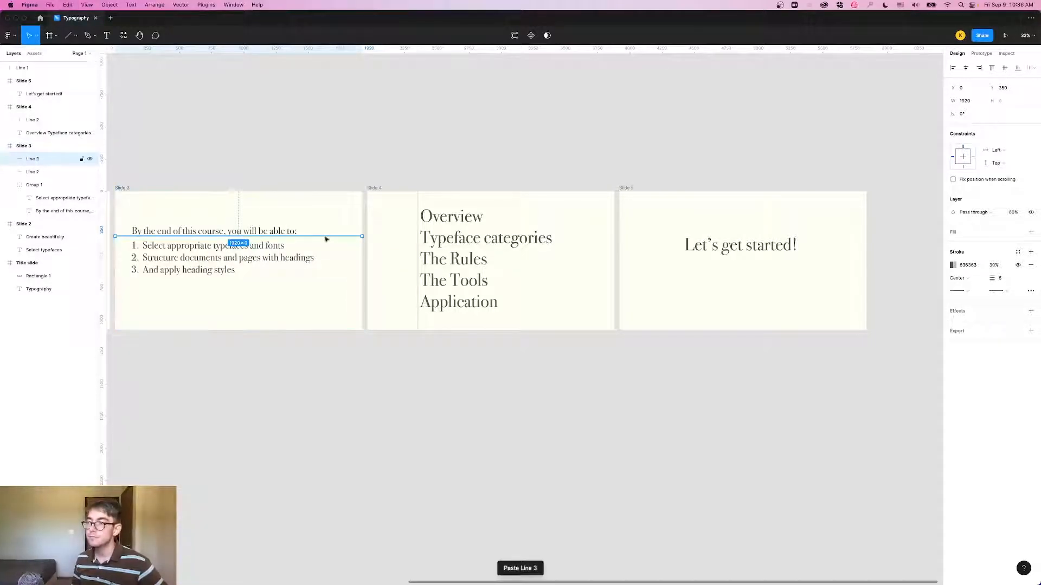
{"action": "left_click_drag", "start_coordinate": [332, 238], "coordinate": [831, 242]}
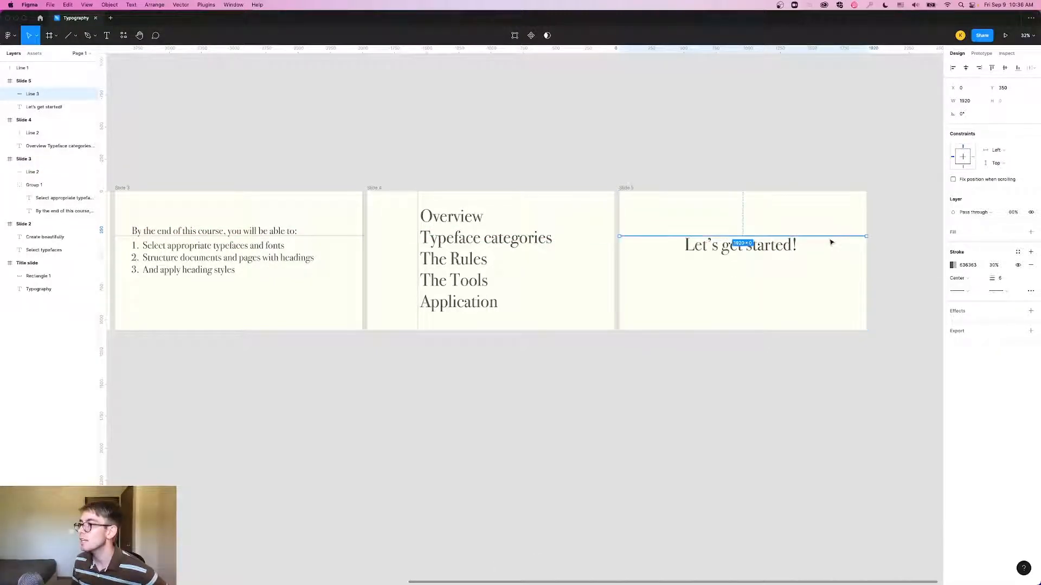
Step: Delete the copied horizontal line from Slide 5
{"action": "left_click", "coordinate": [835, 168]}
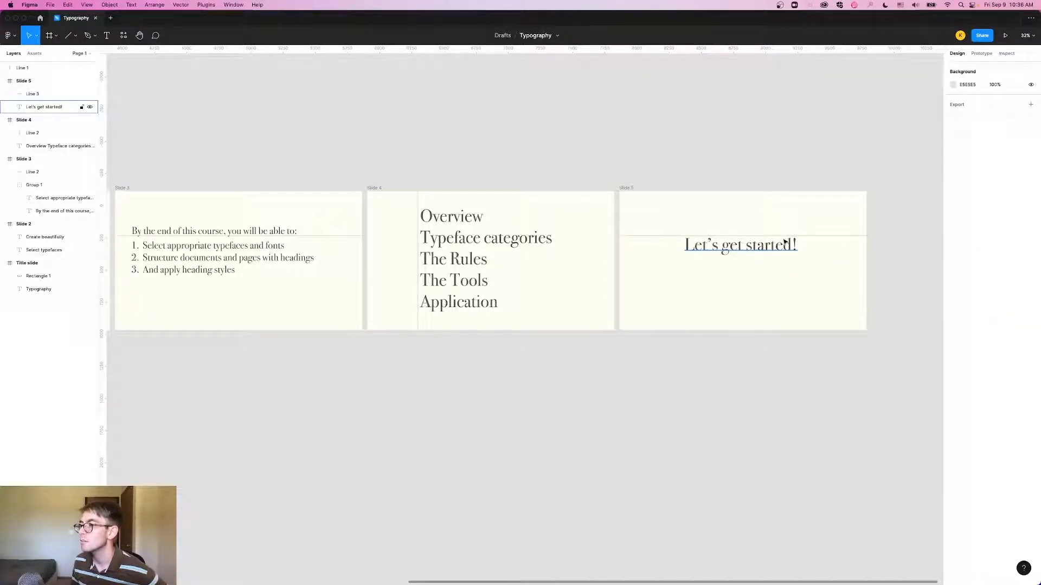
{"action": "left_click", "coordinate": [831, 237]}
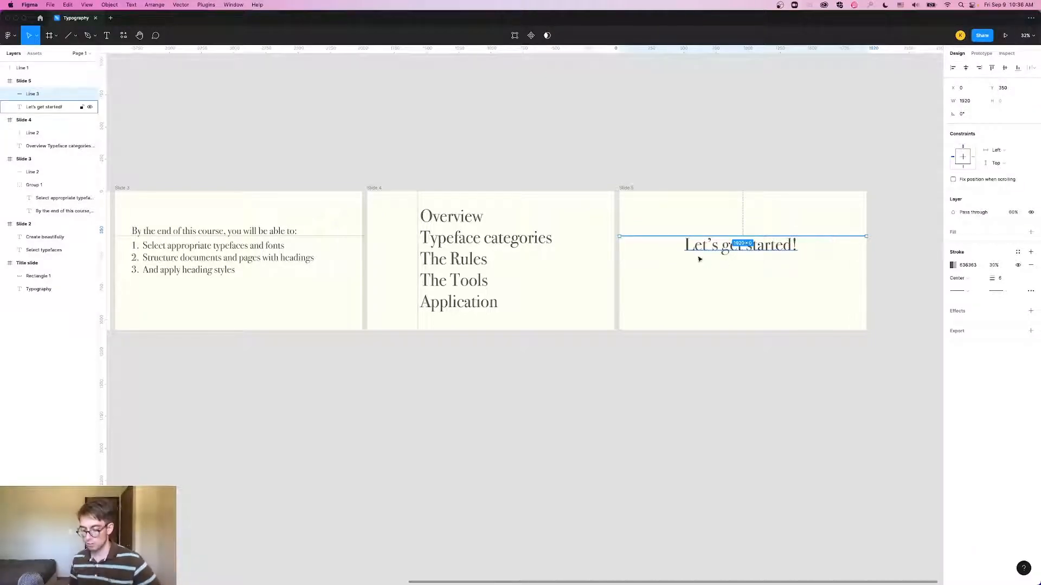
{"action": "key", "text": "Delete"}
Step: Copy the title slide's rectangle and place the copy, sized 1100 × 318, around the "Let's get started!" text on Slide 5
{"action": "scroll", "coordinate": [680, 179], "scroll_direction": "left", "scroll_amount": 10}
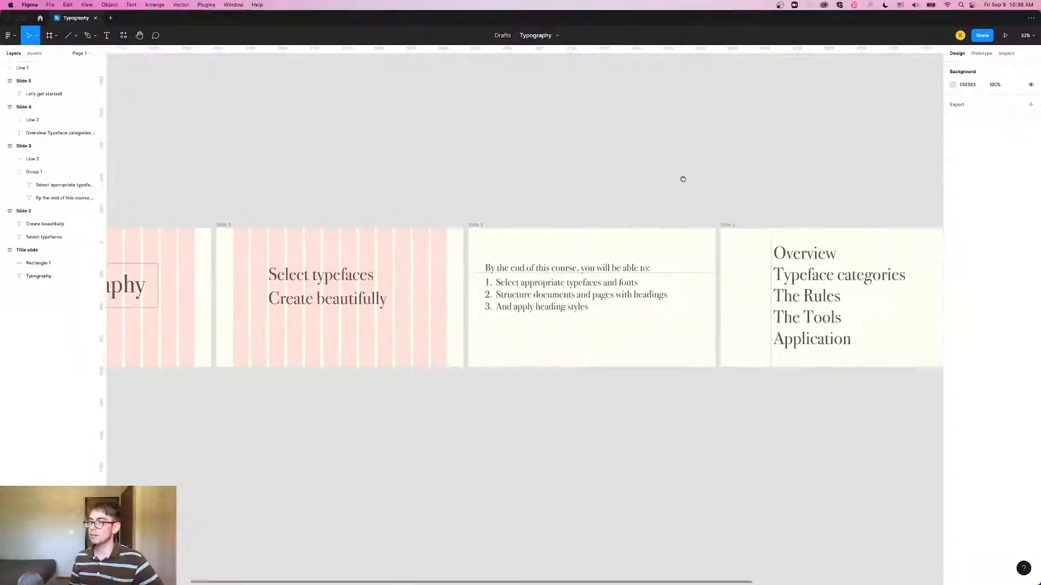
{"action": "left_click", "coordinate": [298, 248]}
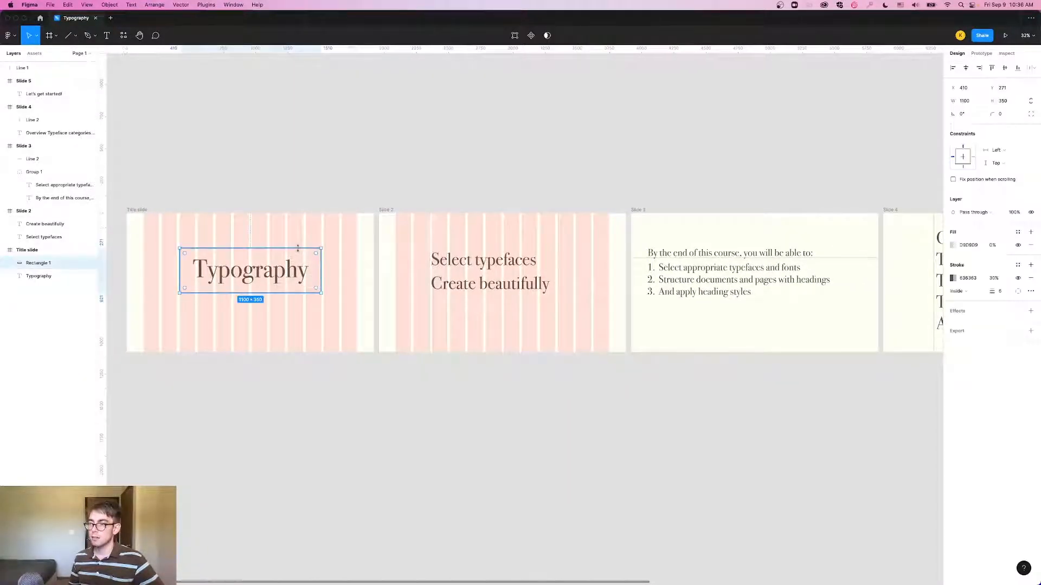
{"action": "key", "text": "super+c"}
{"action": "key", "text": "super+v"}
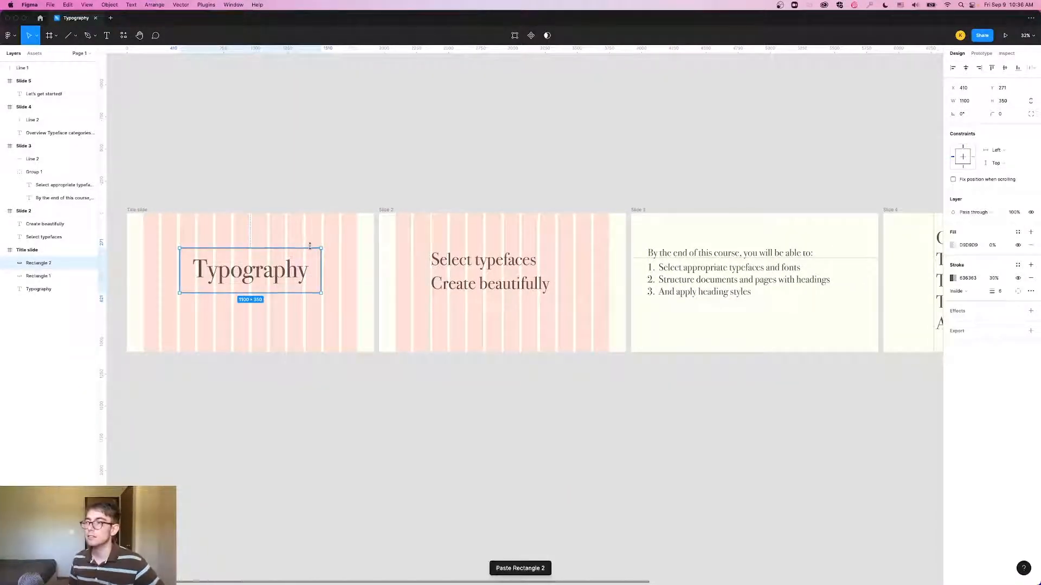
{"action": "left_click_drag", "start_coordinate": [294, 251], "coordinate": [907, 278]}
{"action": "left_click_drag", "start_coordinate": [920, 190], "coordinate": [386, 204]}
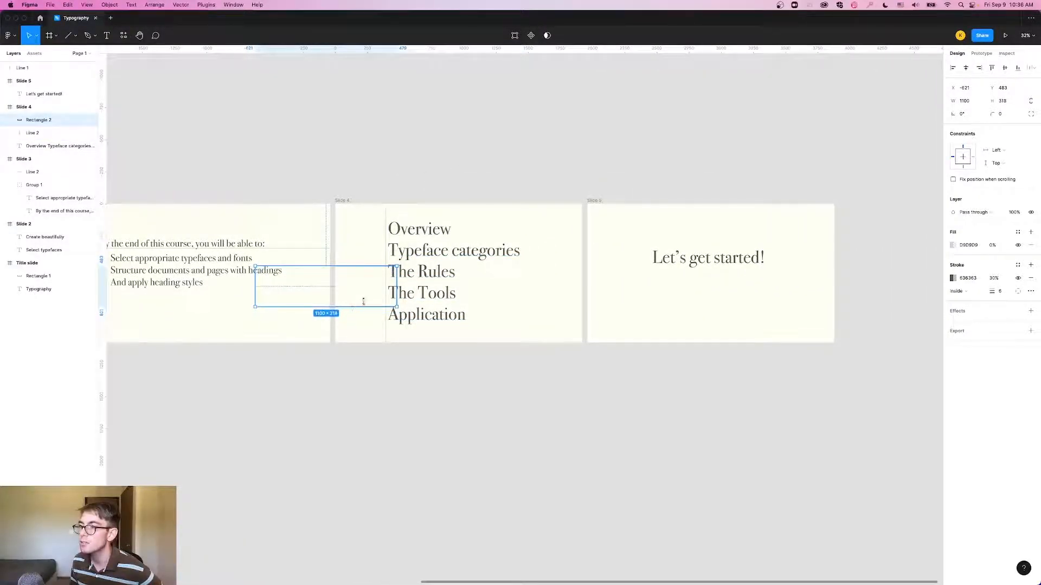
{"action": "left_click", "coordinate": [366, 239]}
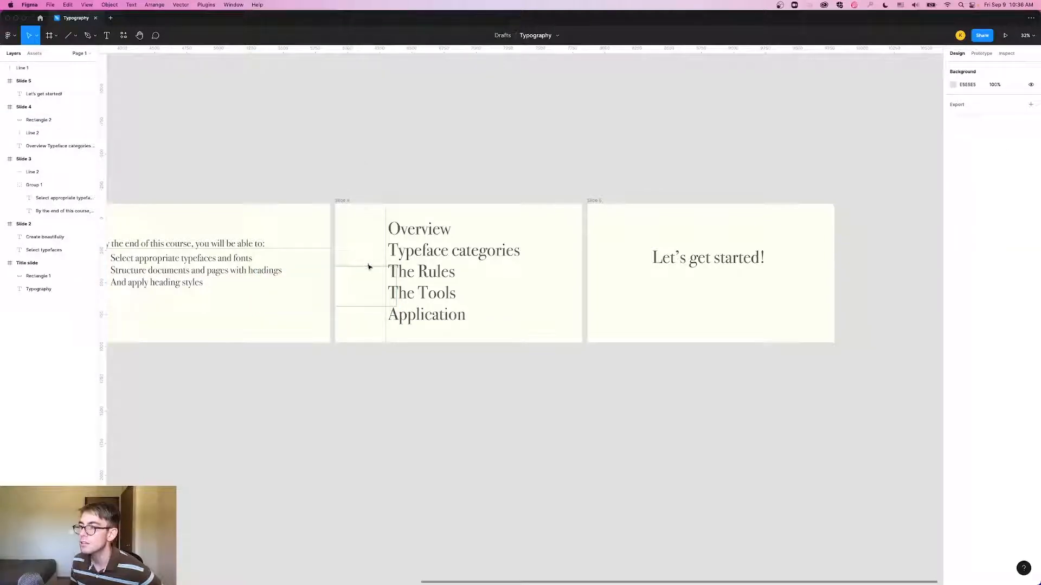
{"action": "left_click_drag", "start_coordinate": [368, 268], "coordinate": [753, 241]}
{"action": "left_click", "coordinate": [723, 169]}
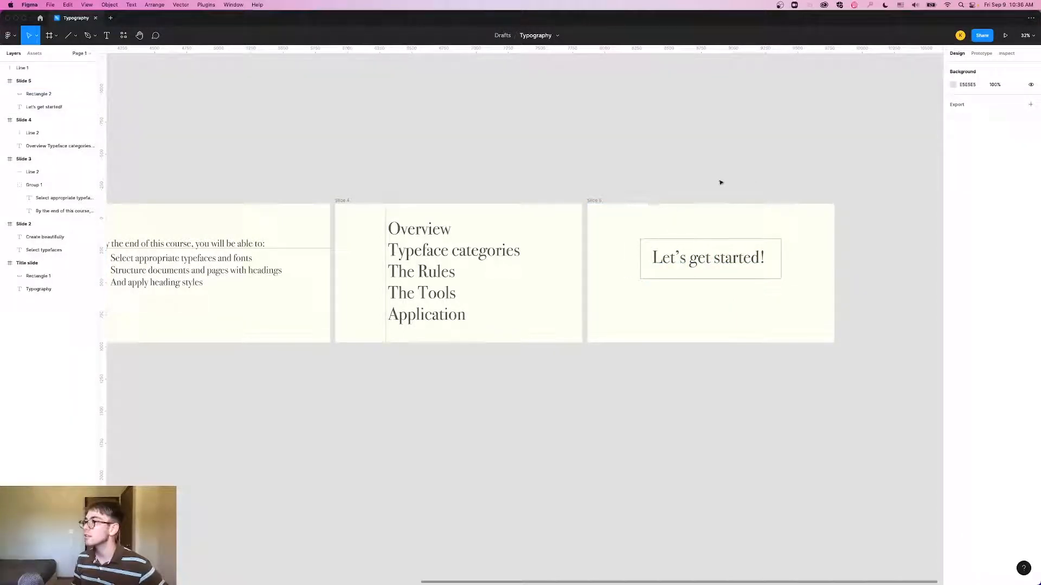
Step: Show Slide 5's layout grid and examine how the rectangle and text line up with the columns
{"action": "left_click", "coordinate": [600, 201]}
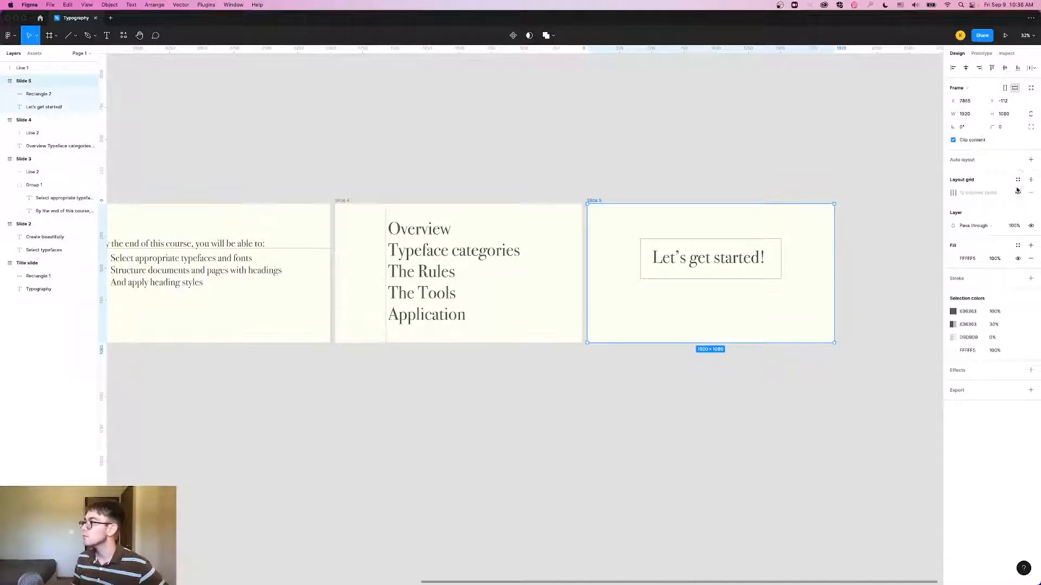
{"action": "left_click", "coordinate": [1017, 192]}
{"action": "scroll", "coordinate": [710, 293], "scroll_direction": "up", "scroll_amount": 5}
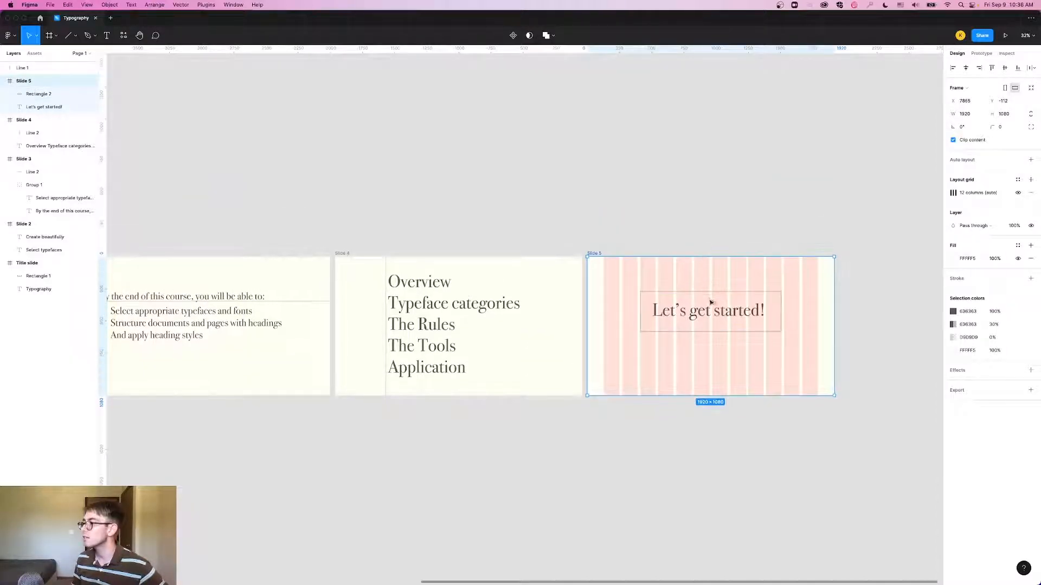
{"action": "scroll", "coordinate": [711, 298], "scroll_direction": "down", "scroll_amount": 5}
{"action": "scroll", "coordinate": [721, 280], "scroll_direction": "up", "scroll_amount": 3}
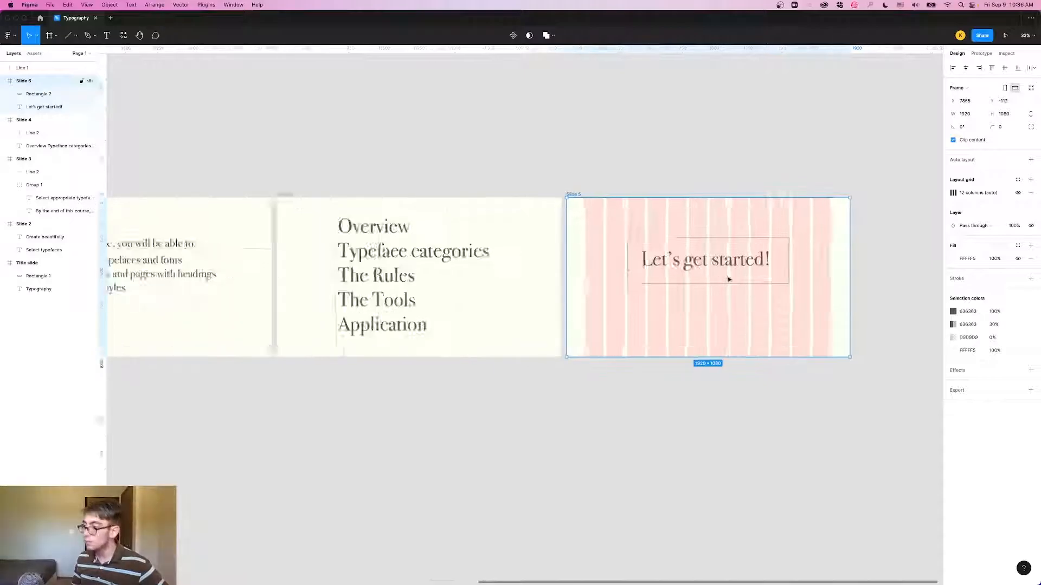
{"action": "scroll", "coordinate": [733, 290], "scroll_direction": "up", "scroll_amount": 3}
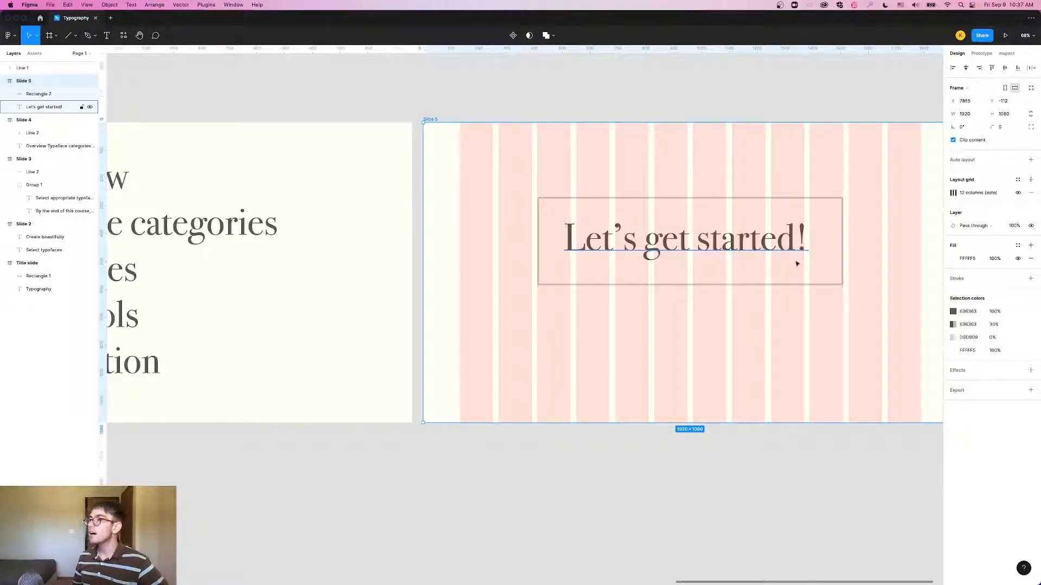
{"action": "scroll", "coordinate": [792, 295], "scroll_direction": "up", "scroll_amount": 2}
{"action": "scroll", "coordinate": [792, 295], "scroll_direction": "down", "scroll_amount": 4}
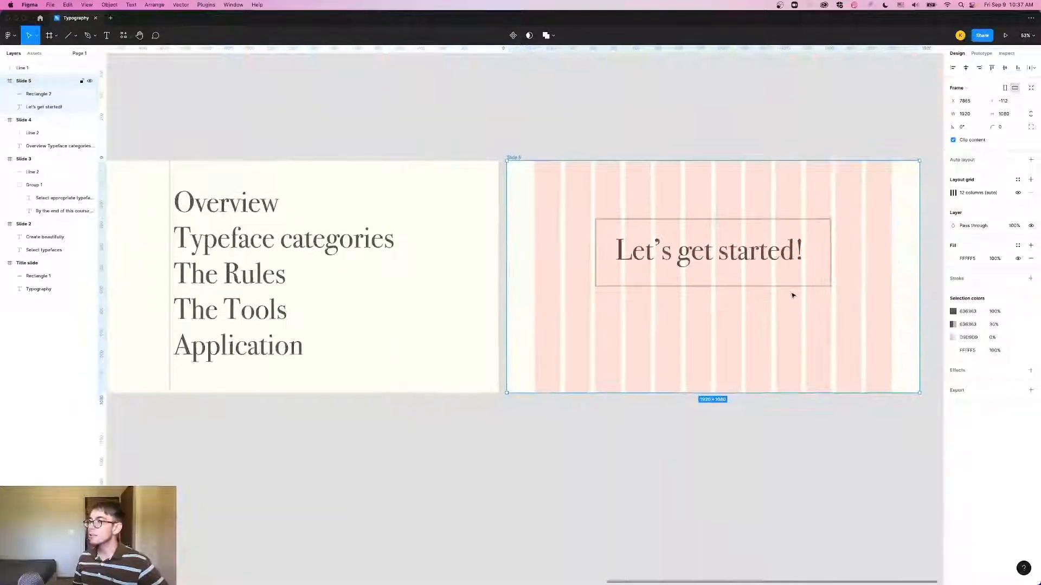
{"action": "scroll", "coordinate": [792, 295], "scroll_direction": "up", "scroll_amount": 1}
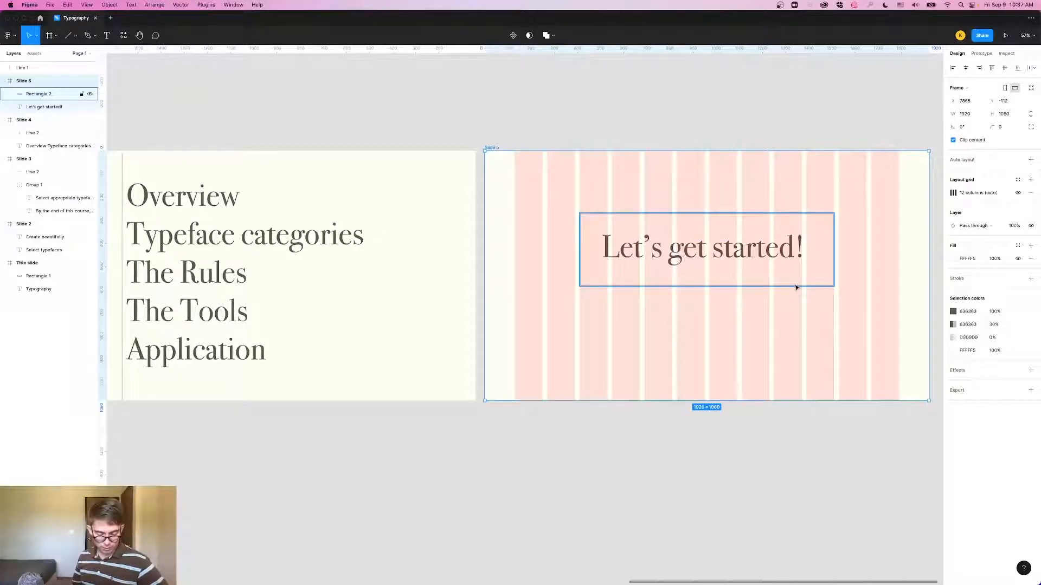
{"action": "scroll", "coordinate": [796, 286], "scroll_direction": "down", "scroll_amount": 3}
{"action": "scroll", "coordinate": [796, 288], "scroll_direction": "up", "scroll_amount": 4}
{"action": "scroll", "coordinate": [798, 288], "scroll_direction": "down", "scroll_amount": 3}
{"action": "scroll", "coordinate": [797, 288], "scroll_direction": "up", "scroll_amount": 3}
{"action": "scroll", "coordinate": [800, 290], "scroll_direction": "down", "scroll_amount": 1}
{"action": "scroll", "coordinate": [797, 284], "scroll_direction": "right", "scroll_amount": 2}
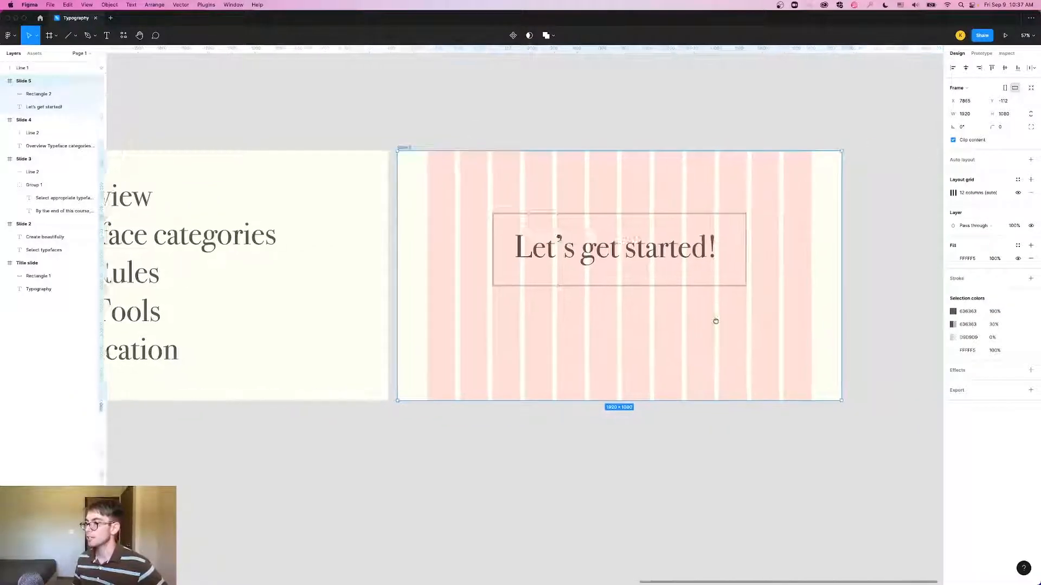
{"action": "scroll", "coordinate": [719, 321], "scroll_direction": "up", "scroll_amount": 2}
{"action": "scroll", "coordinate": [719, 321], "scroll_direction": "right", "scroll_amount": 2}
{"action": "left_click", "coordinate": [737, 345]}
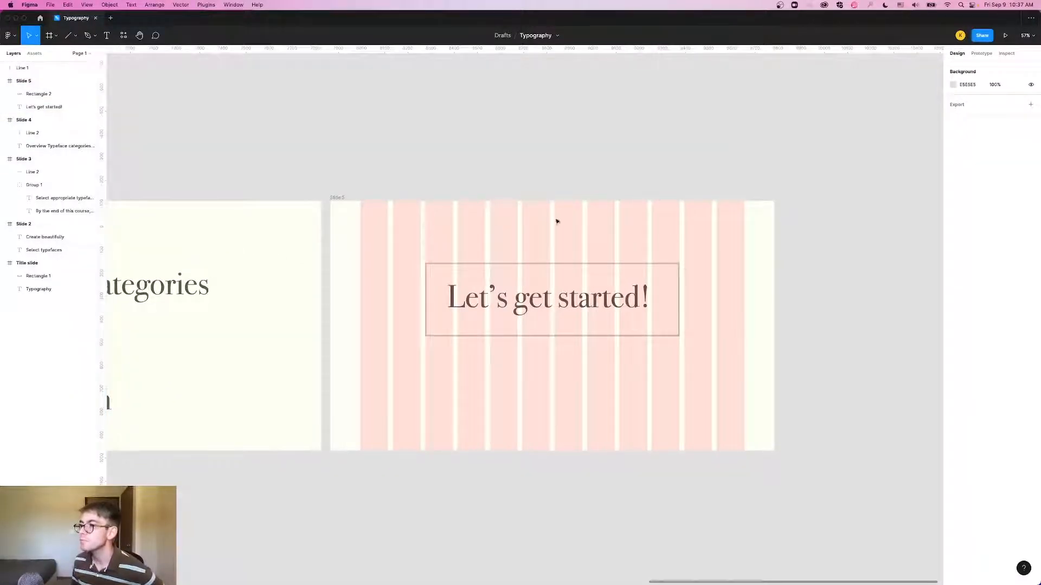
Step: Hide the layout grid on Slide 5
{"action": "left_click", "coordinate": [336, 198]}
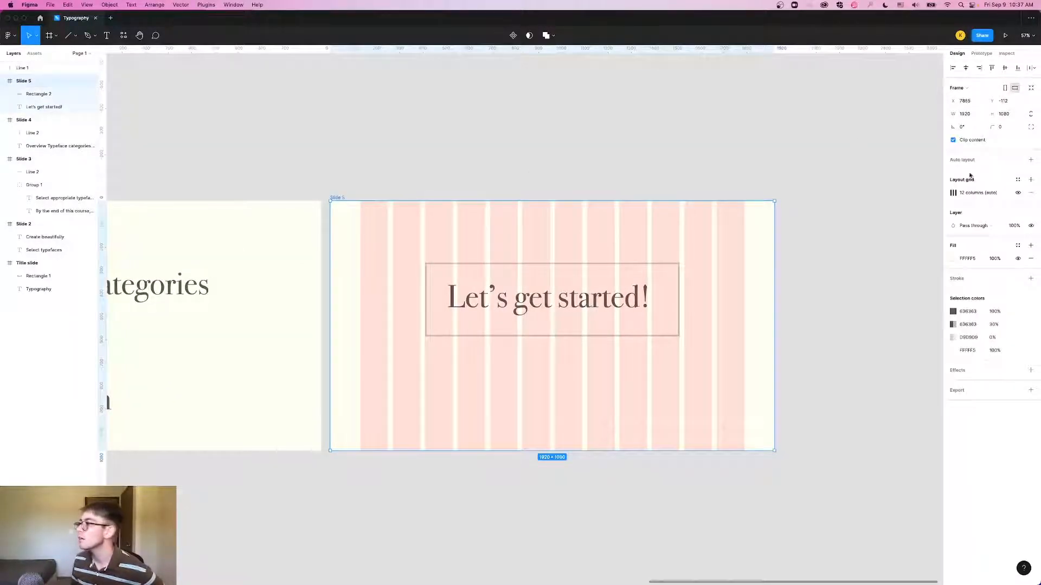
{"action": "left_click", "coordinate": [1018, 194]}
{"action": "left_click", "coordinate": [675, 116]}
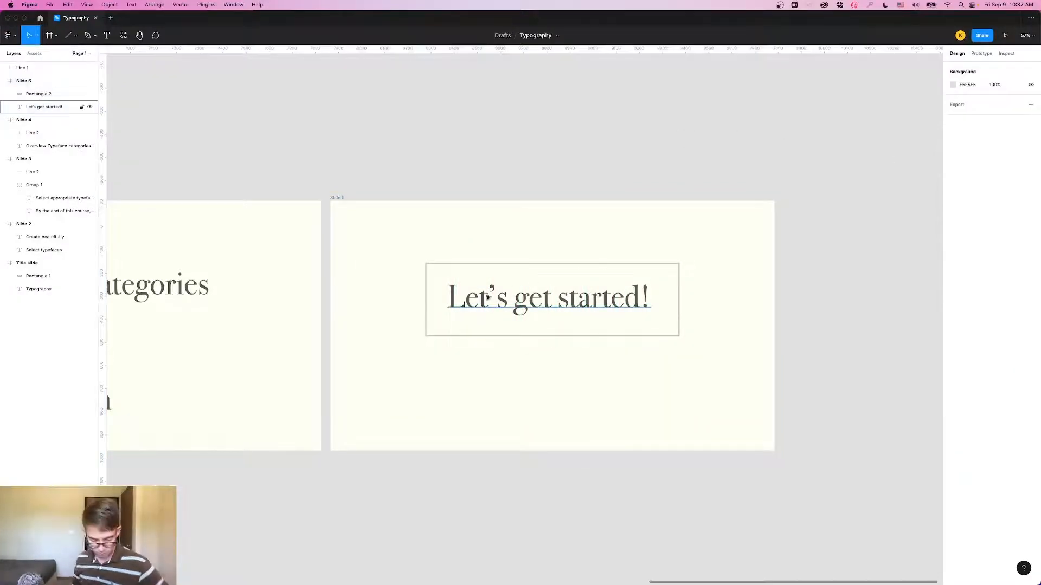
Step: Hide the layout grids on Slide 2 and the title slide
{"action": "scroll", "coordinate": [491, 318], "scroll_direction": "down", "scroll_amount": 2}
{"action": "scroll", "coordinate": [492, 317], "scroll_direction": "down", "scroll_amount": 10}
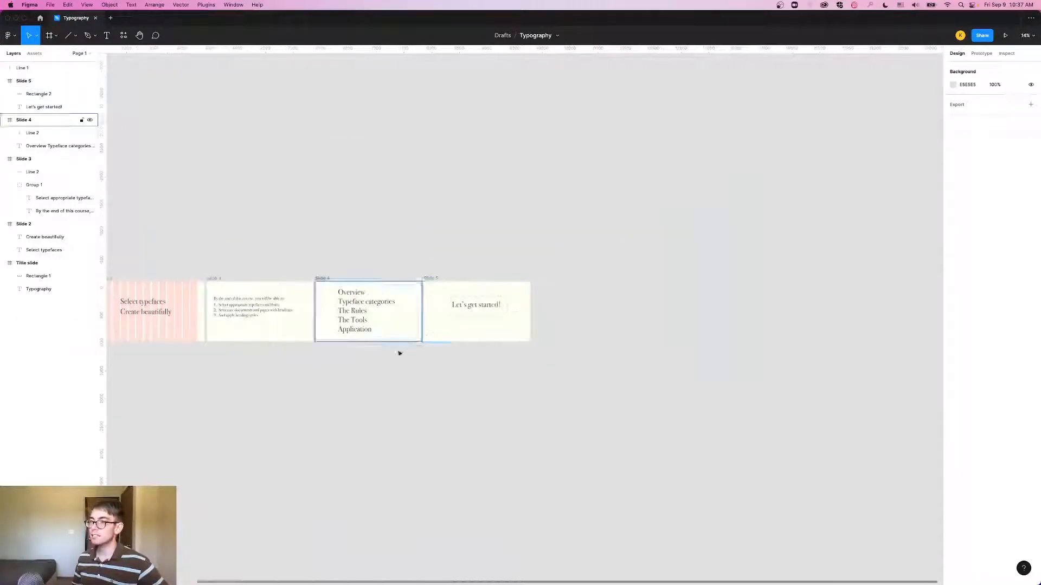
{"action": "left_click", "coordinate": [344, 304]}
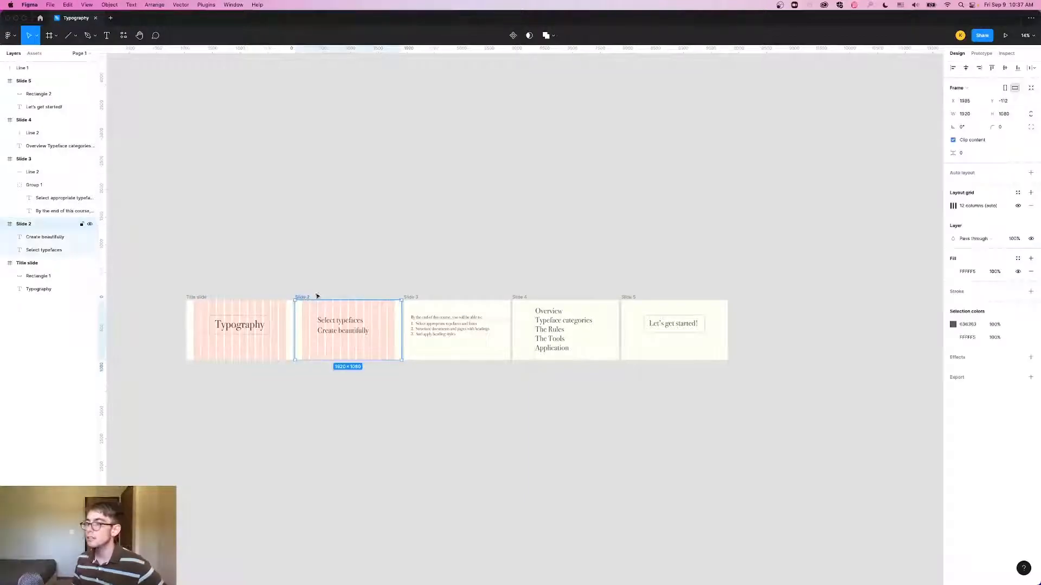
{"action": "left_click", "coordinate": [1017, 206]}
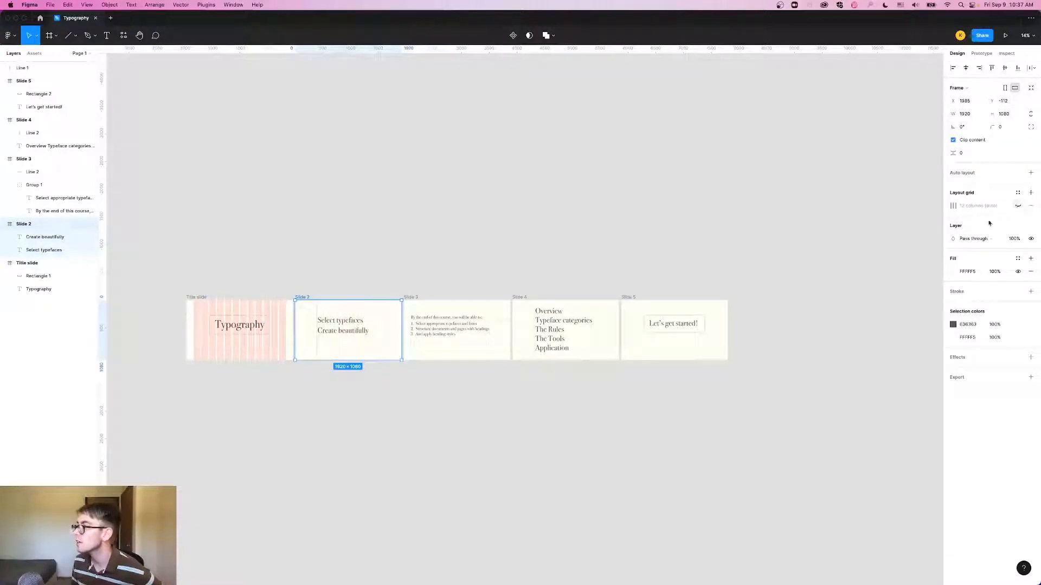
{"action": "left_click", "coordinate": [204, 299]}
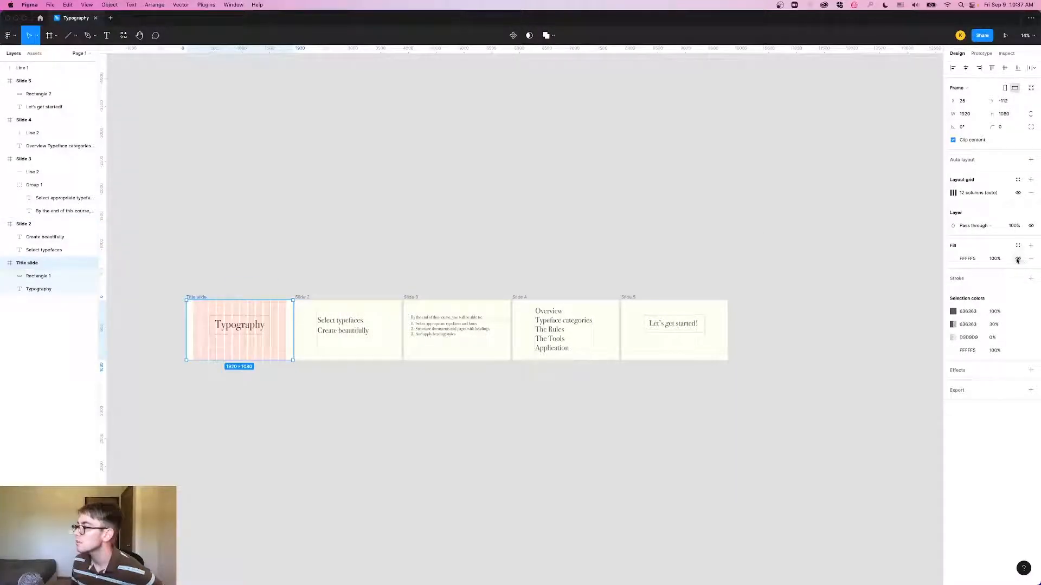
{"action": "left_click", "coordinate": [1018, 192]}
{"action": "left_click", "coordinate": [438, 285]}
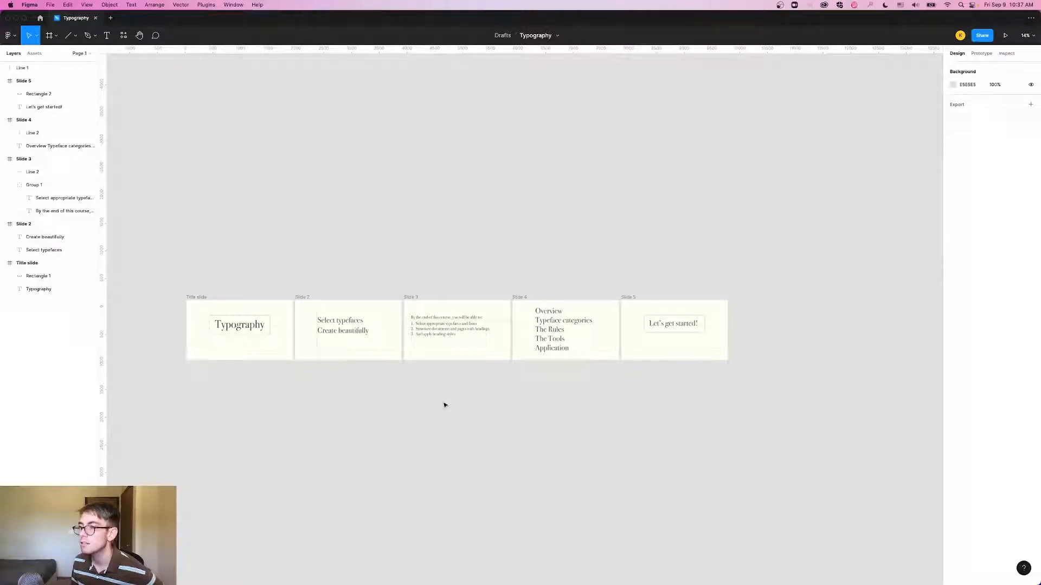
{"action": "scroll", "coordinate": [451, 405], "scroll_direction": "up", "scroll_amount": 5}
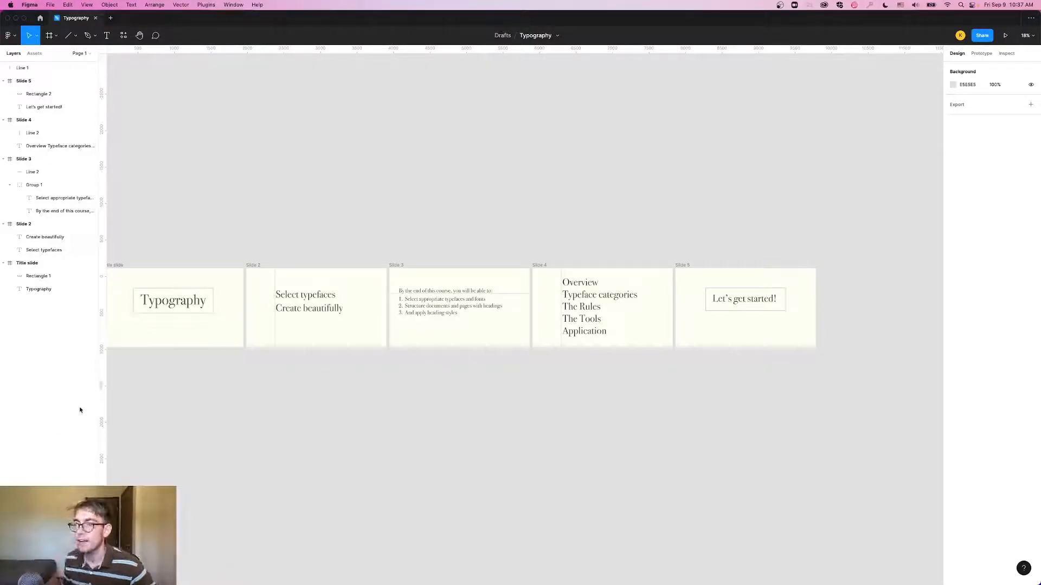
{"action": "left_click_drag", "start_coordinate": [309, 418], "coordinate": [378, 392]}
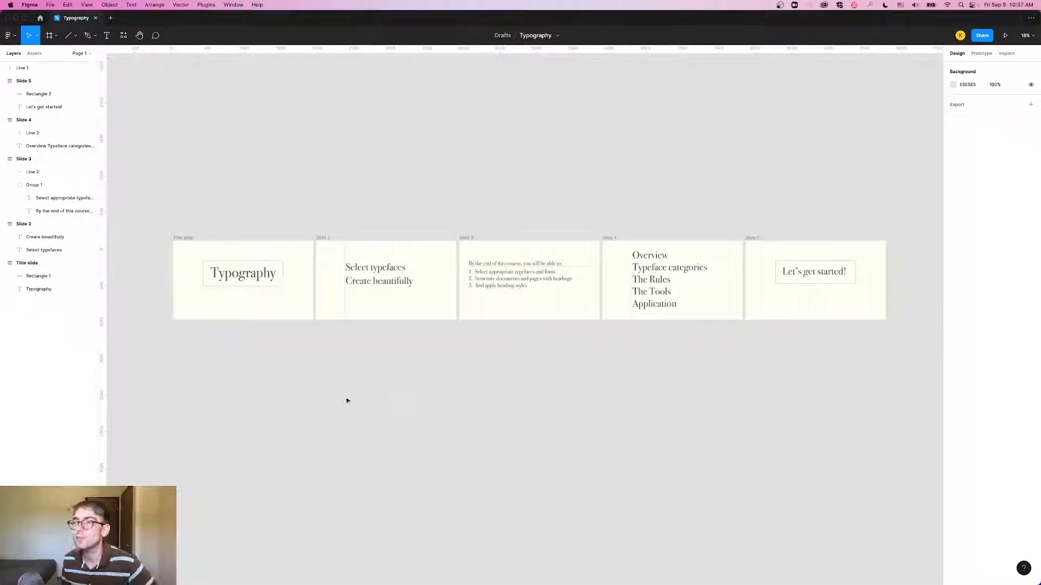